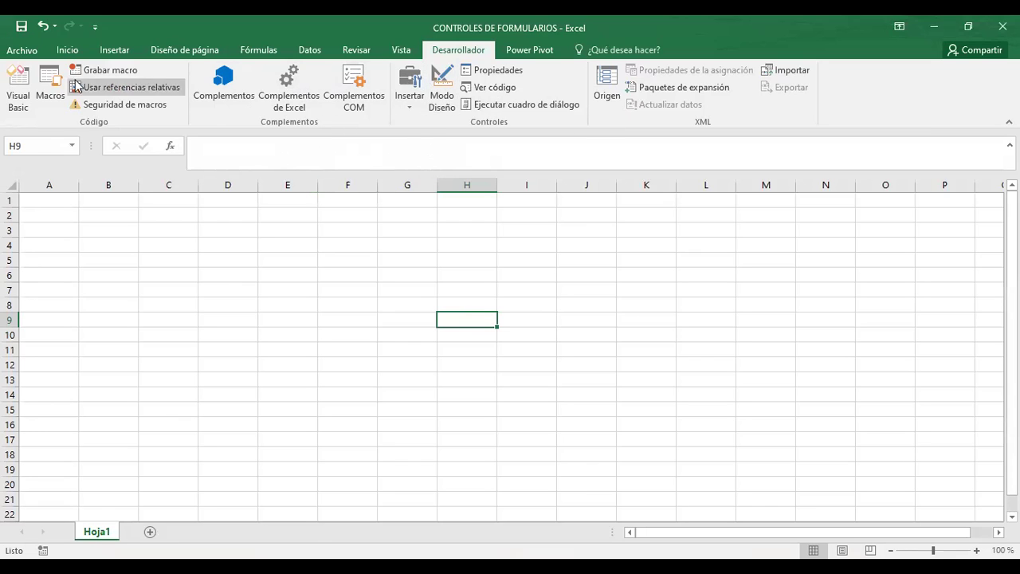
Close the form designer and code editor, then open the contrlformularios sheet of EJEMPLO1 CONTENIDO43.
click(12, 89)
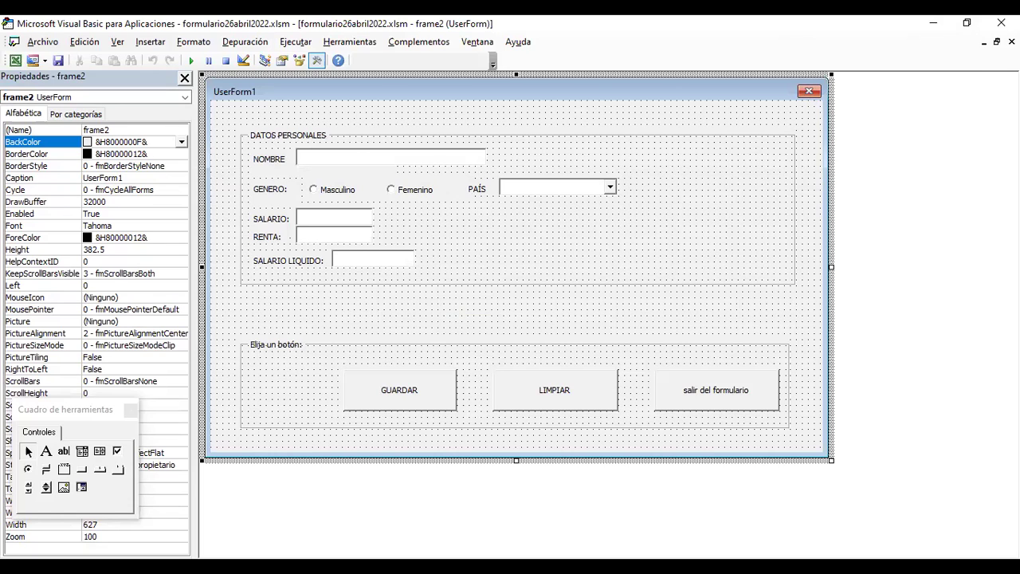
click(1010, 42)
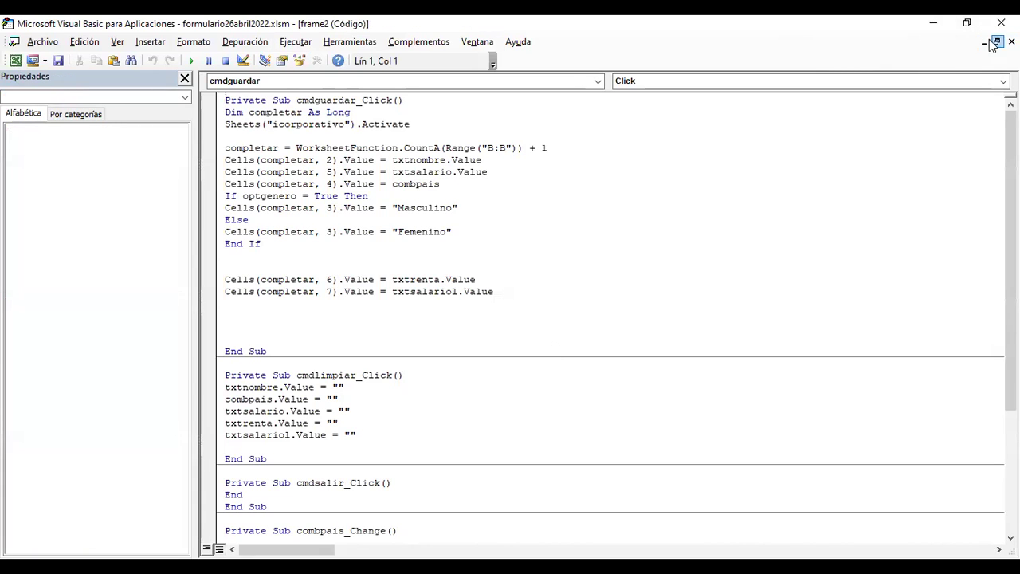
click(933, 22)
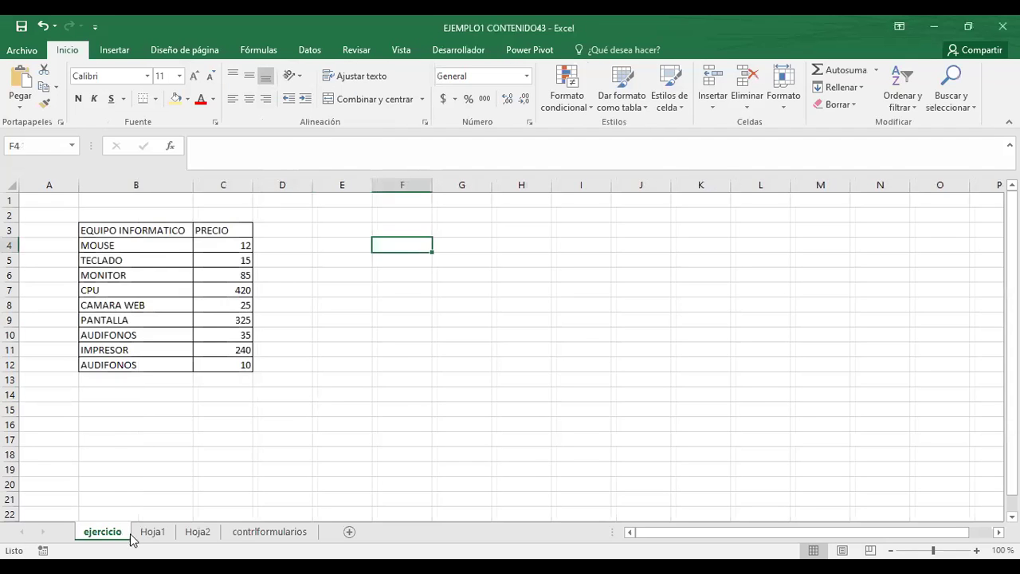
click(151, 534)
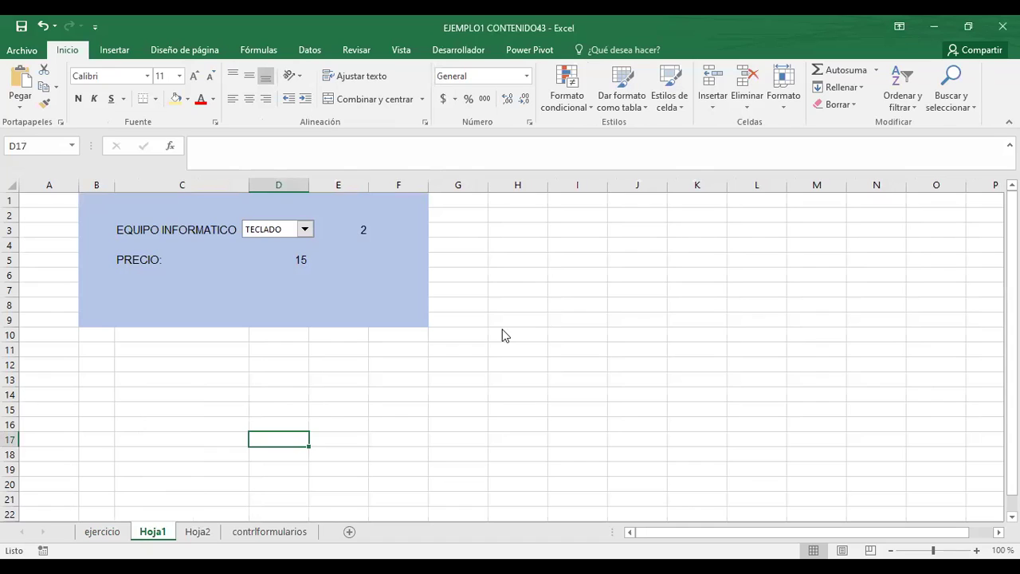
click(261, 534)
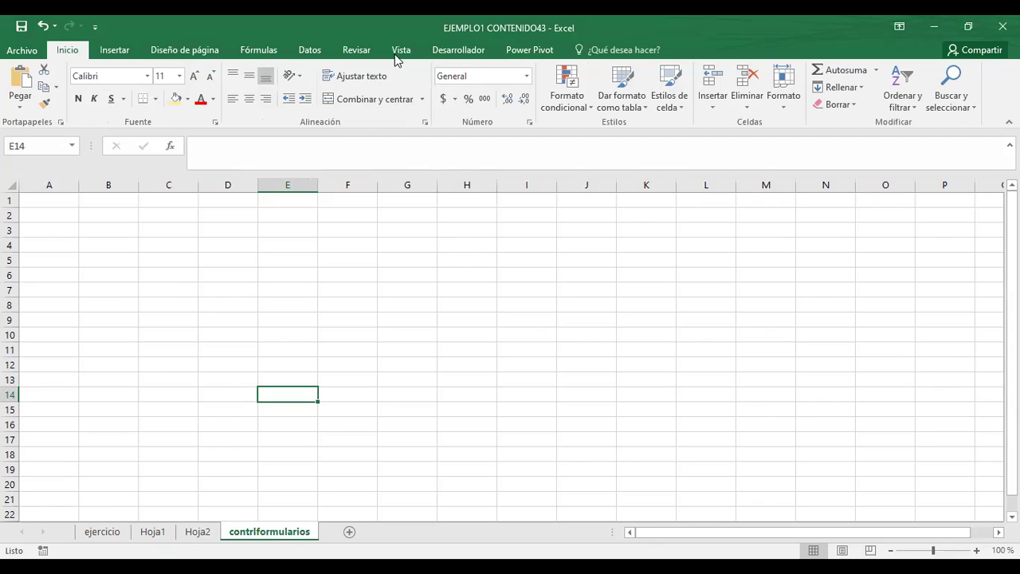
Browse the Form and ActiveX controls under Desarrollador > Insertar, then select cell C4.
click(446, 51)
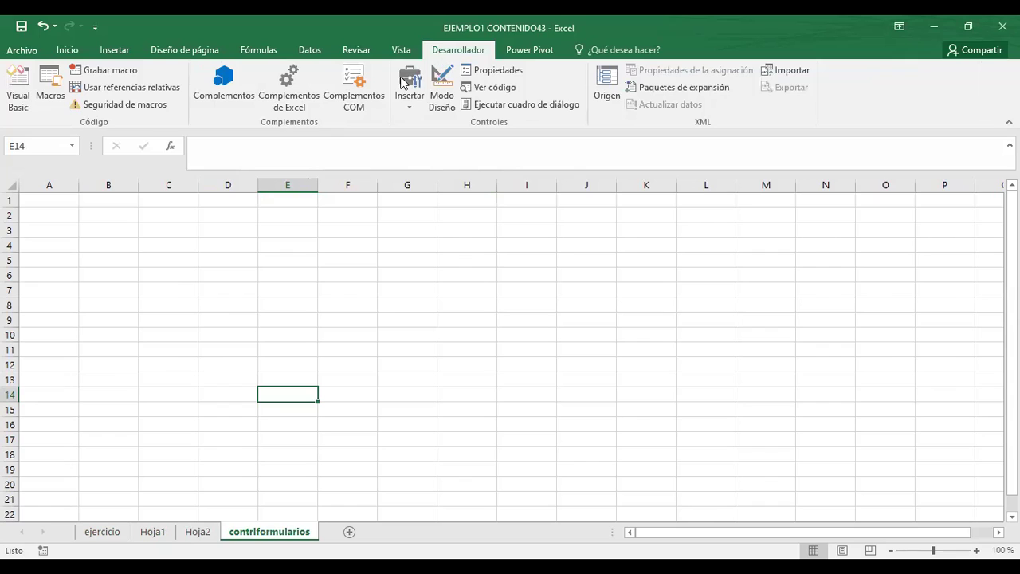
click(410, 108)
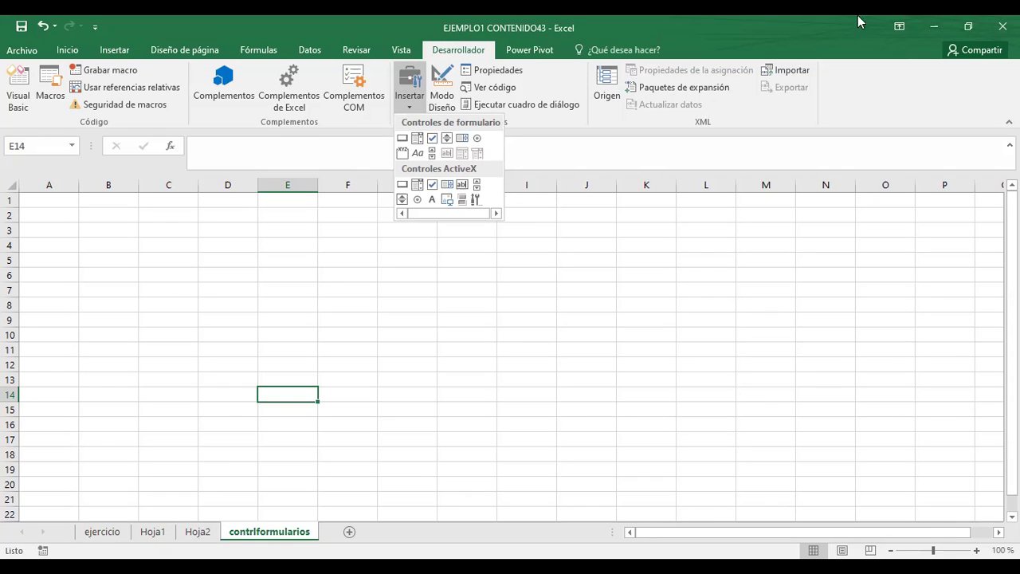
key(Escape)
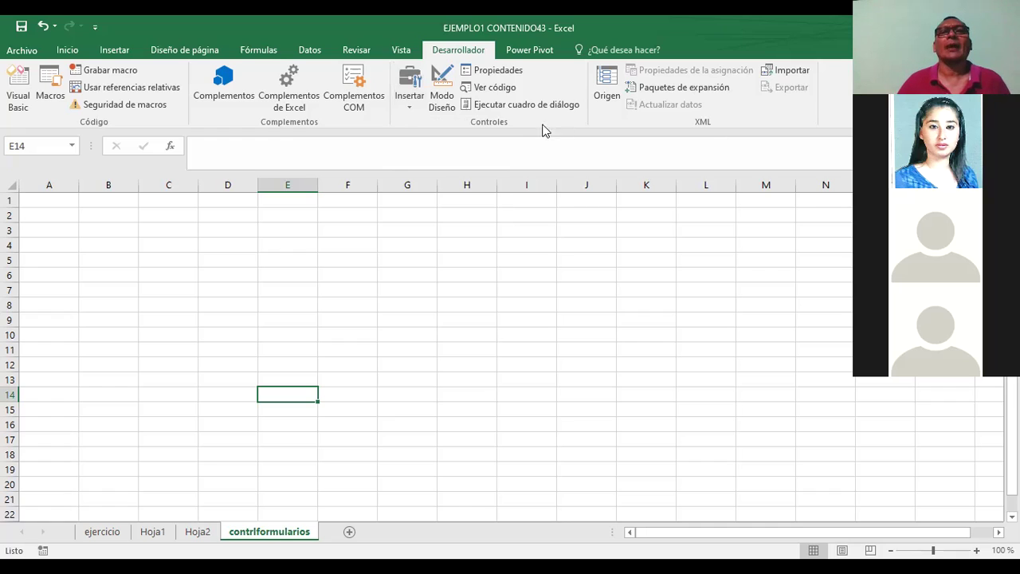
click(406, 104)
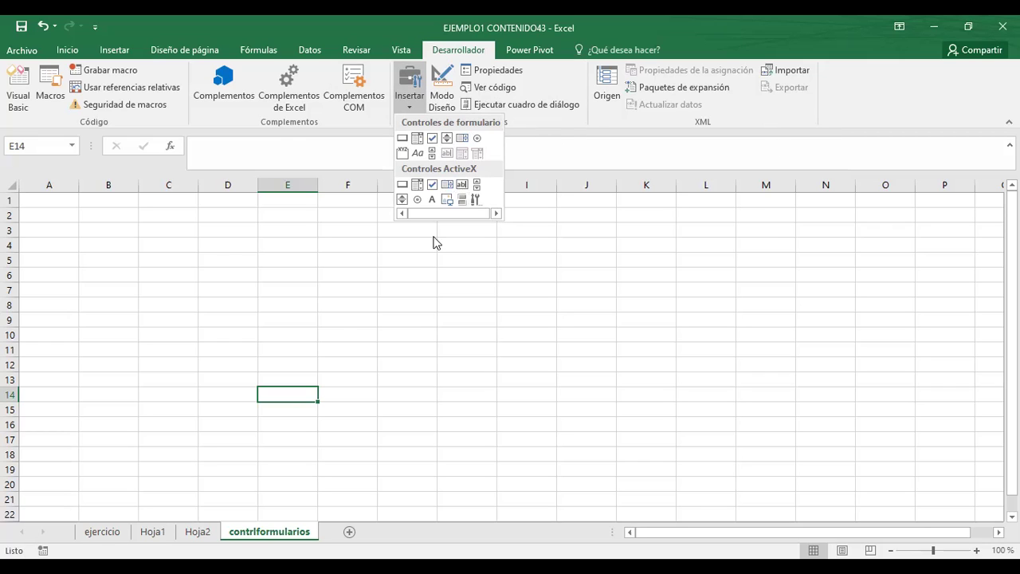
click(152, 243)
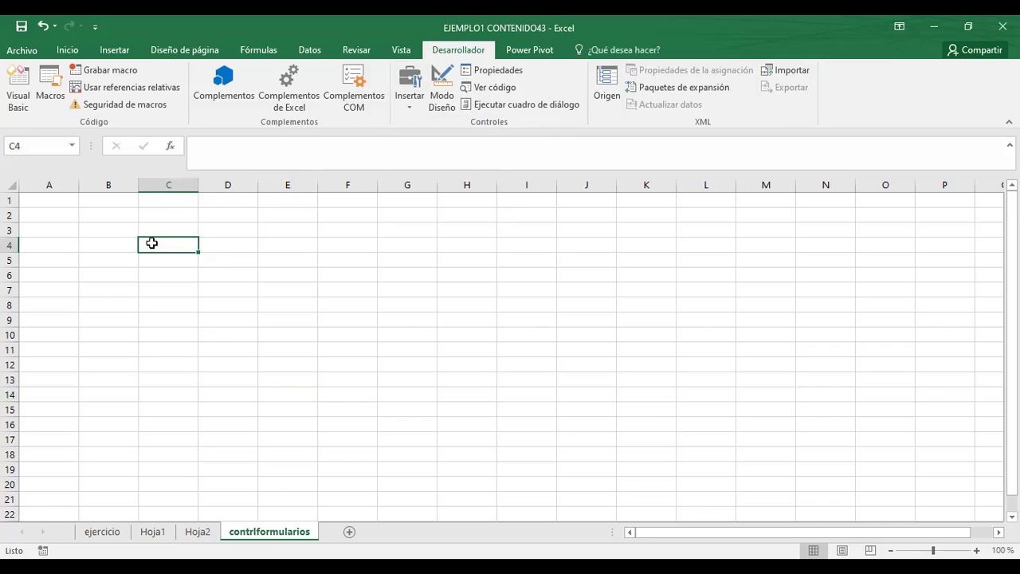
Enter the PRODUCTO heading in C4, PAPEL BOND in C5, and the PRECIOS heading in E4.
text(PRODUCTO)
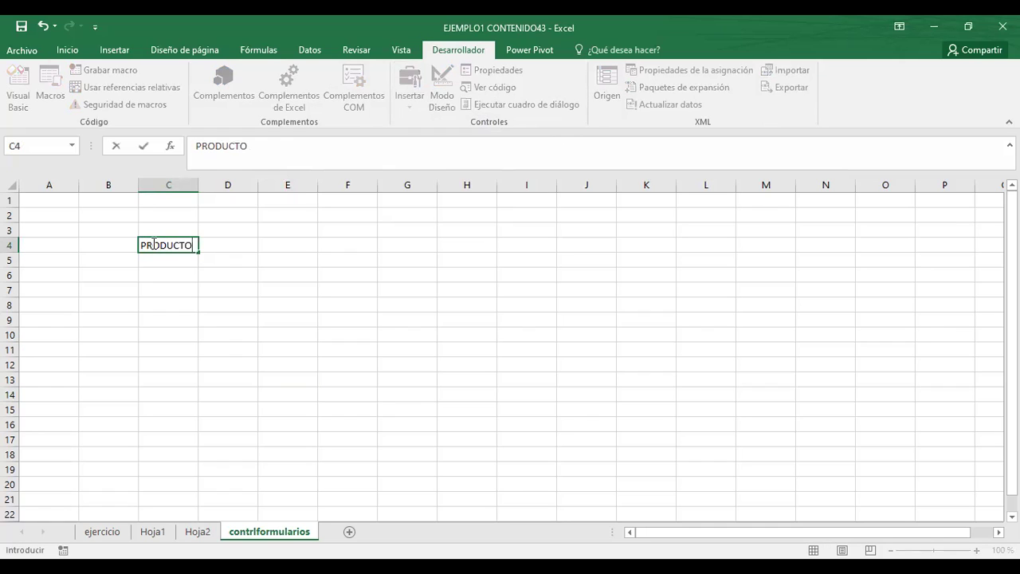
key(Return)
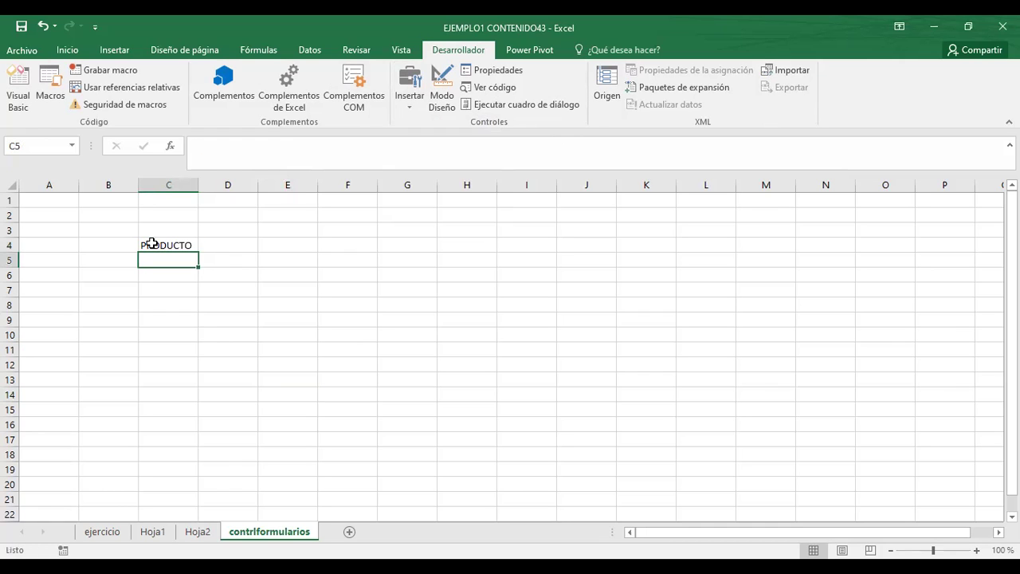
text(PAPEL BOND)
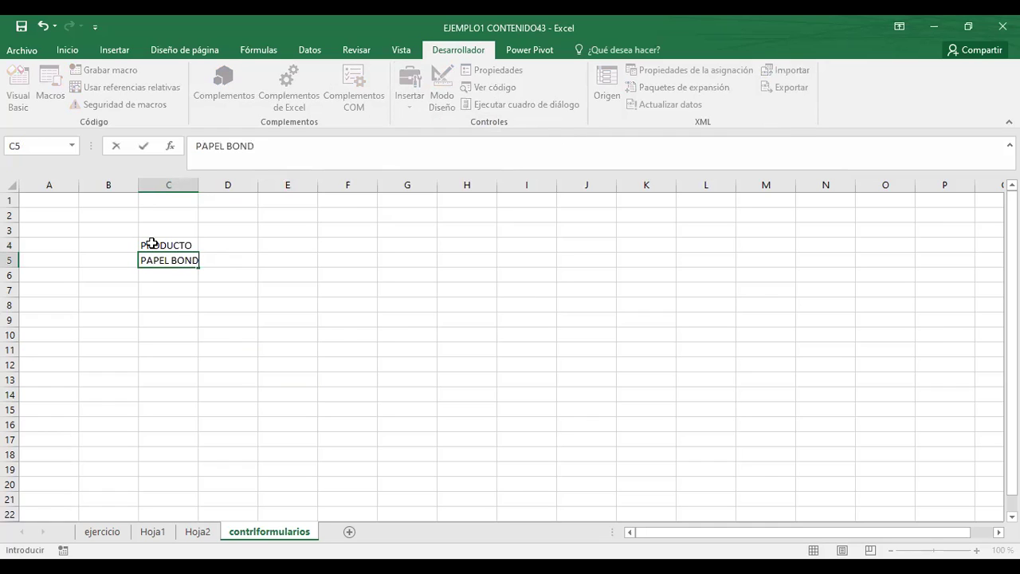
click(238, 247)
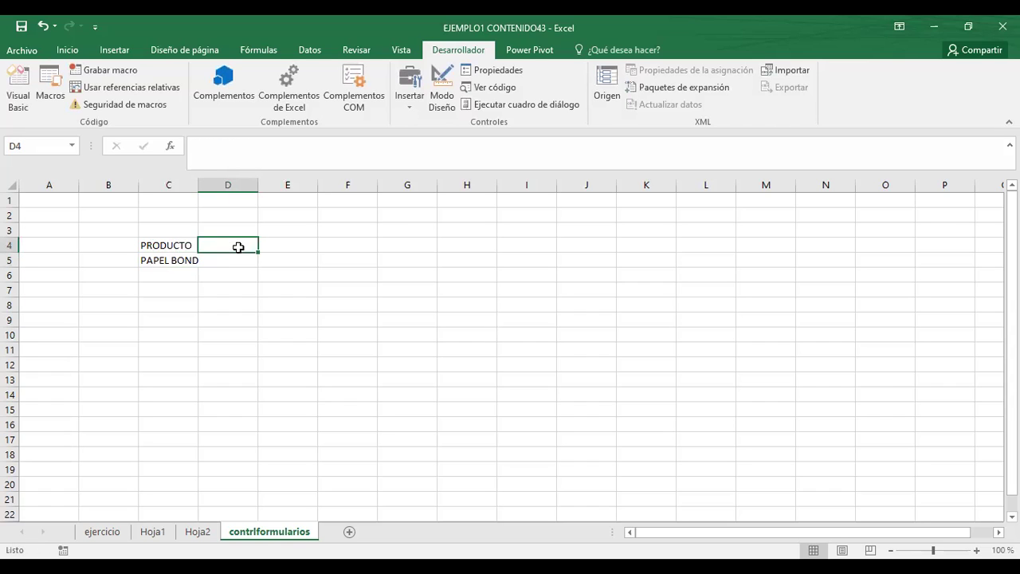
text(PRECIOS)
click(368, 255)
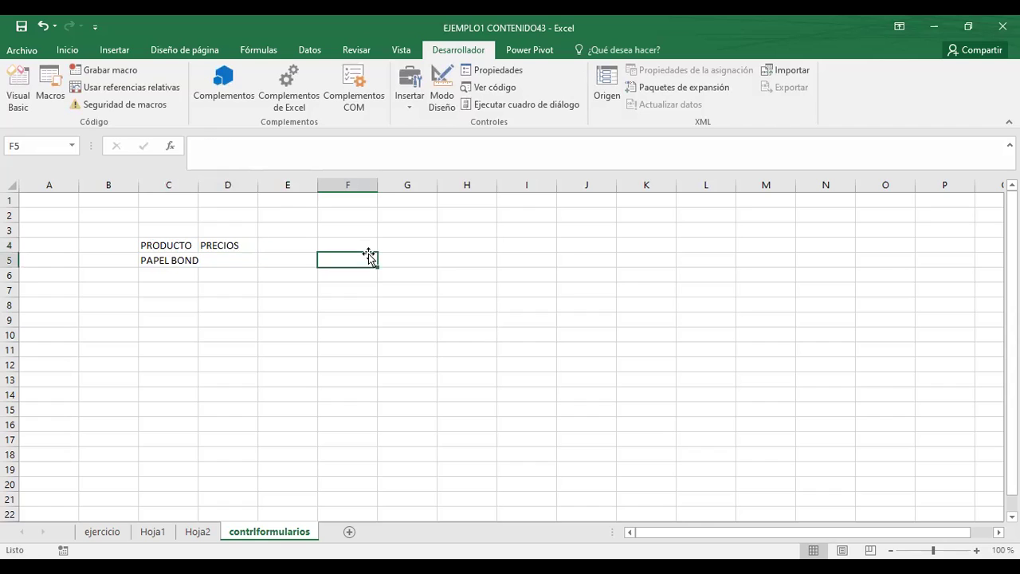
click(221, 247)
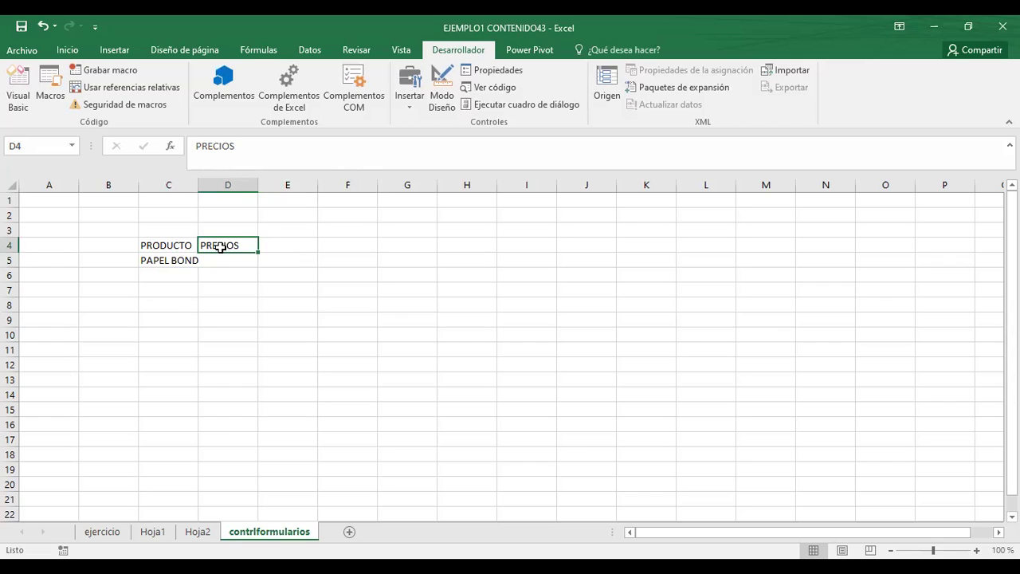
key(Delete)
key(Right)
text(PRECIOS)
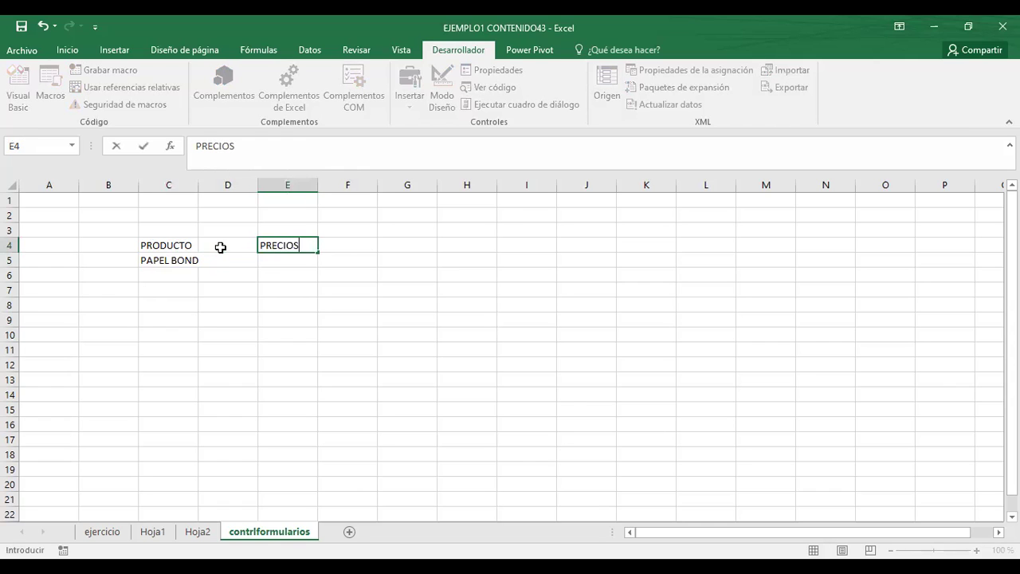
key(Left)
key(Down)
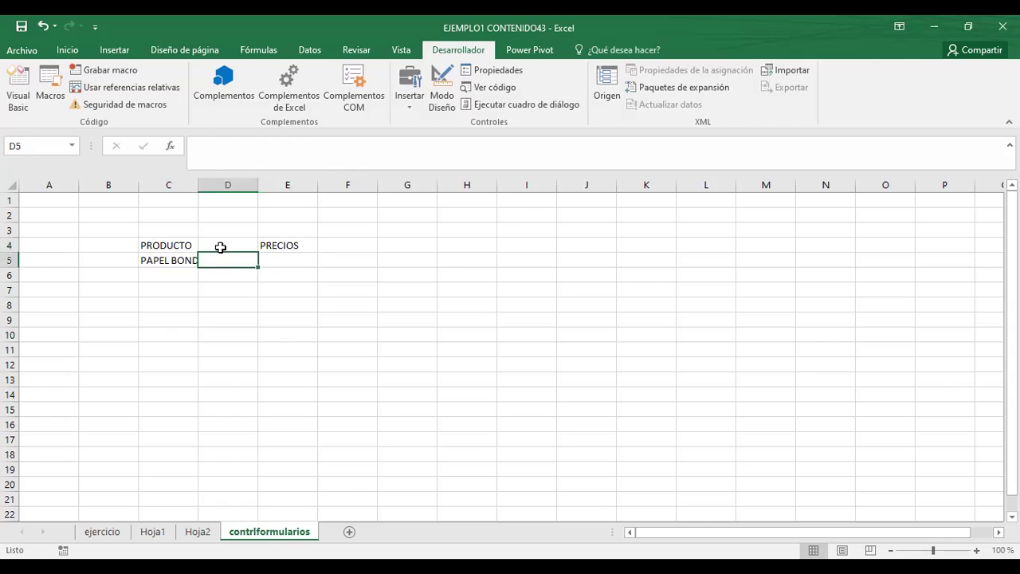
key(Left)
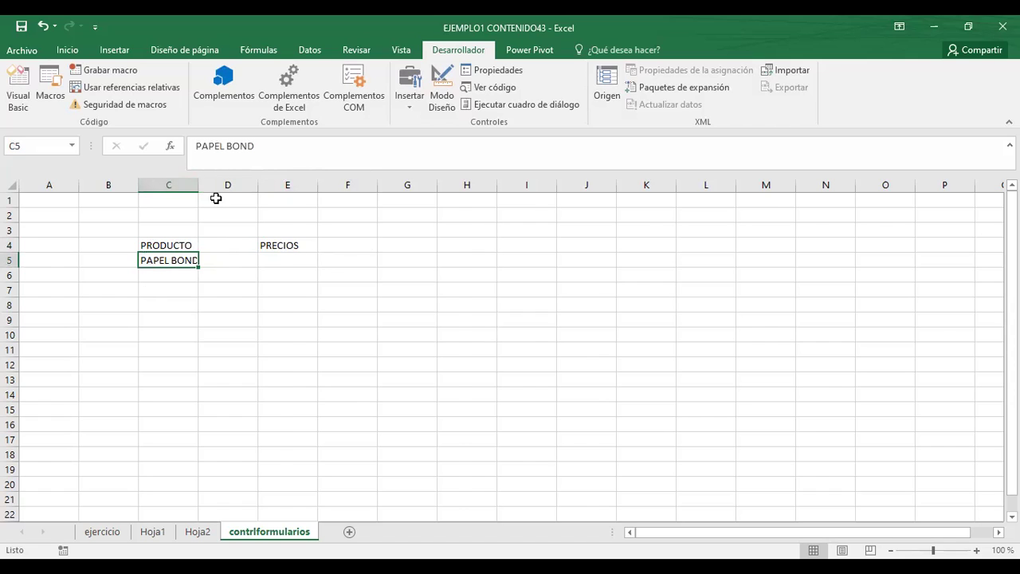
Widen column C and list TIJERAS, CUADERNOS, TINTAS, FOLDER and COMPUTADORAS below PAPEL BOND.
drag(194, 184, 220, 191)
click(154, 274)
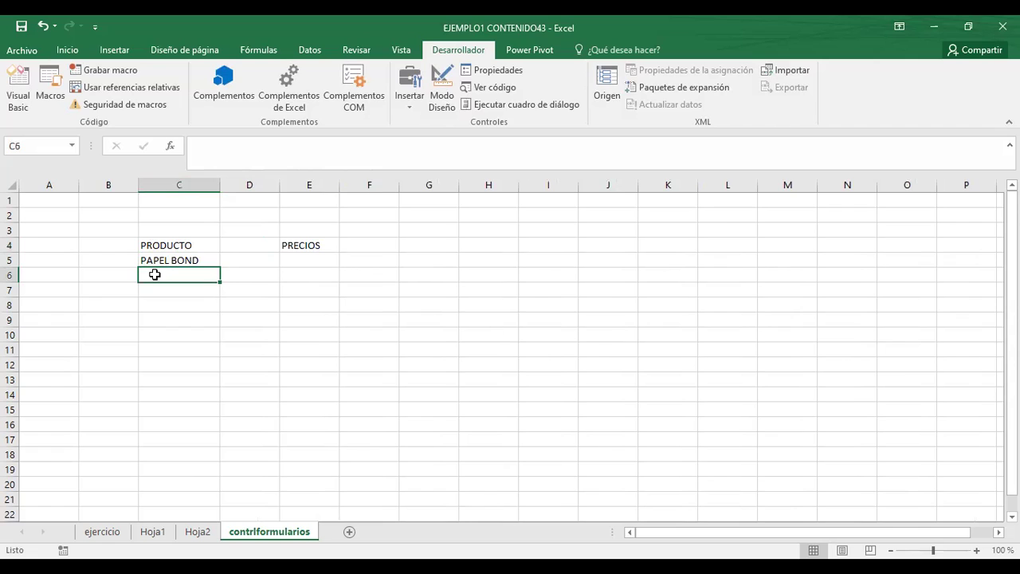
text(TIJERAS)
key(Return)
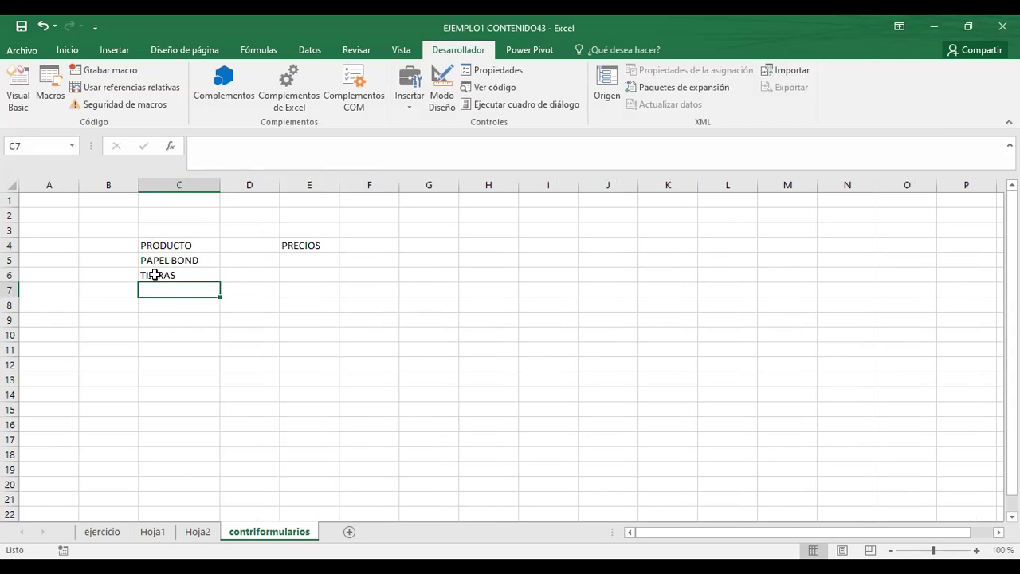
text(CUADERNOS)
key(Return)
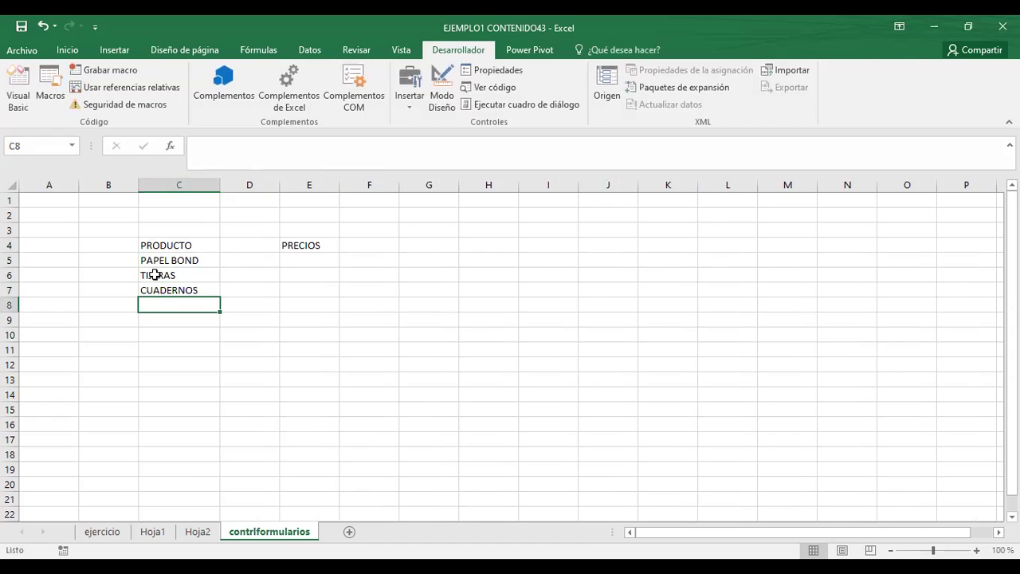
text(TINTAS)
key(Return)
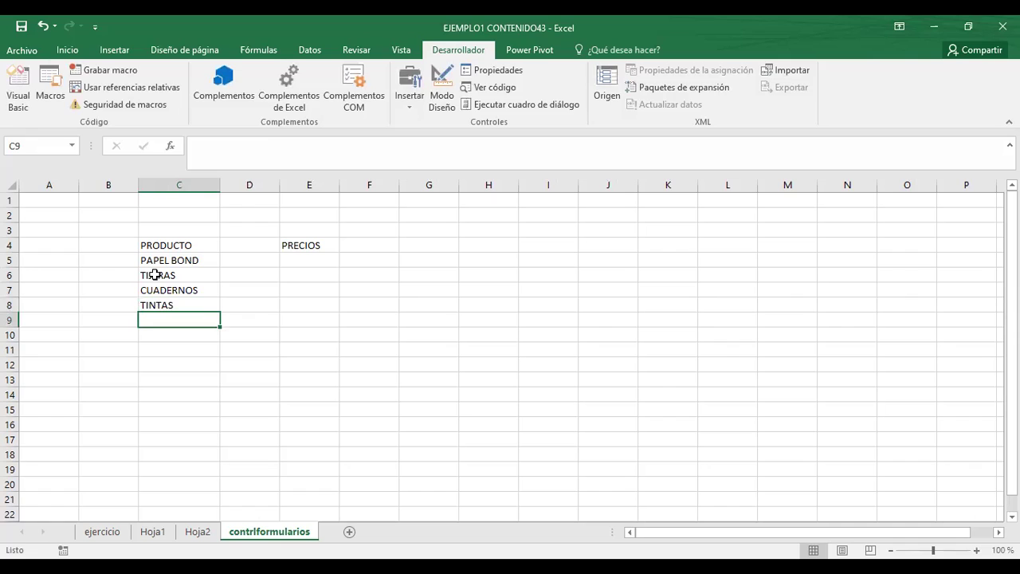
text(FOLDER)
key(Return)
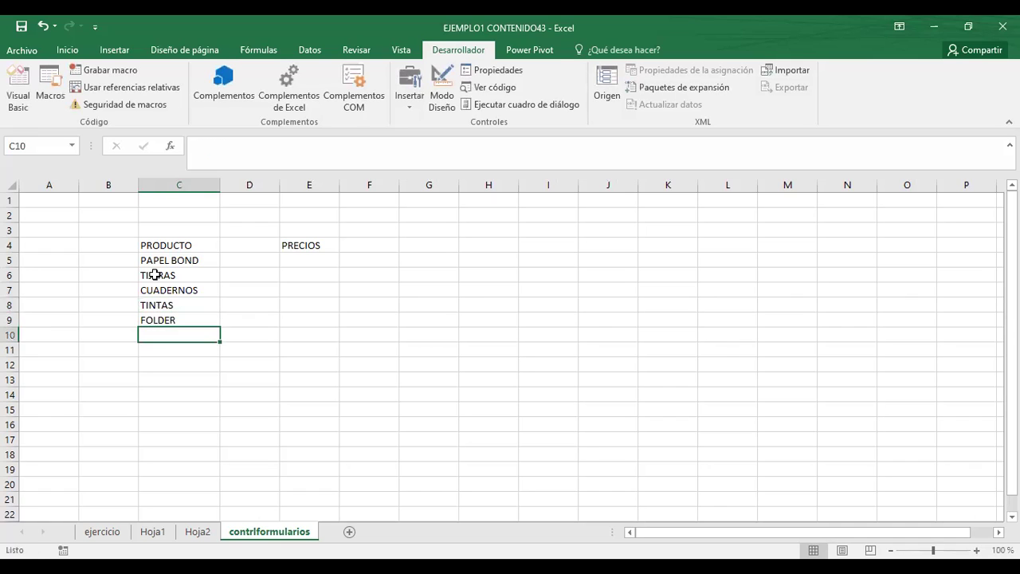
text(COMPUTdo)
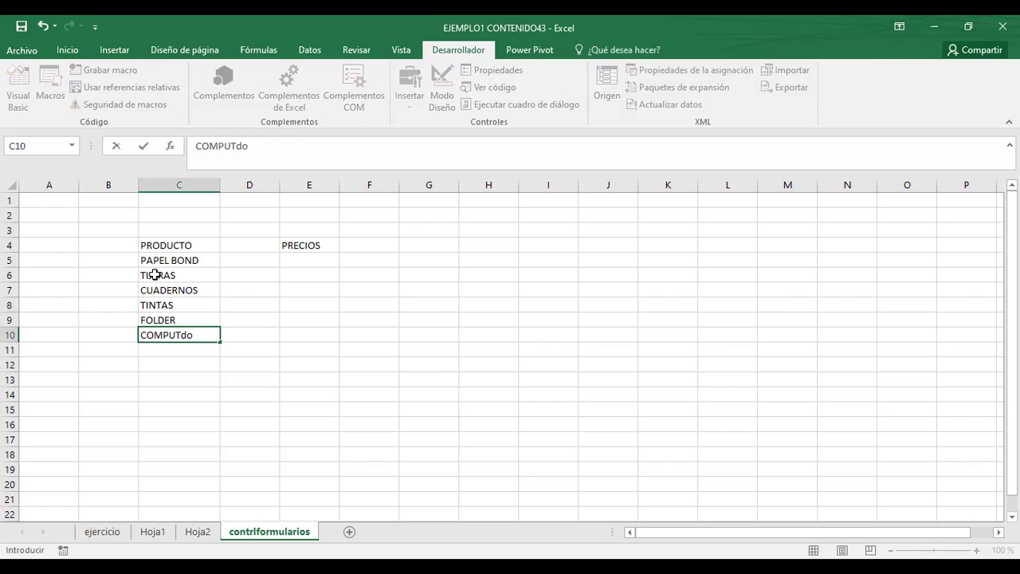
key(BackSpace)
key(BackSpace)
text(ADORAS)
key(Return)
Add MONITORES, TV, VENTILADORES and CELULARES to the list, then go to price cell E5.
text(MONITORES)
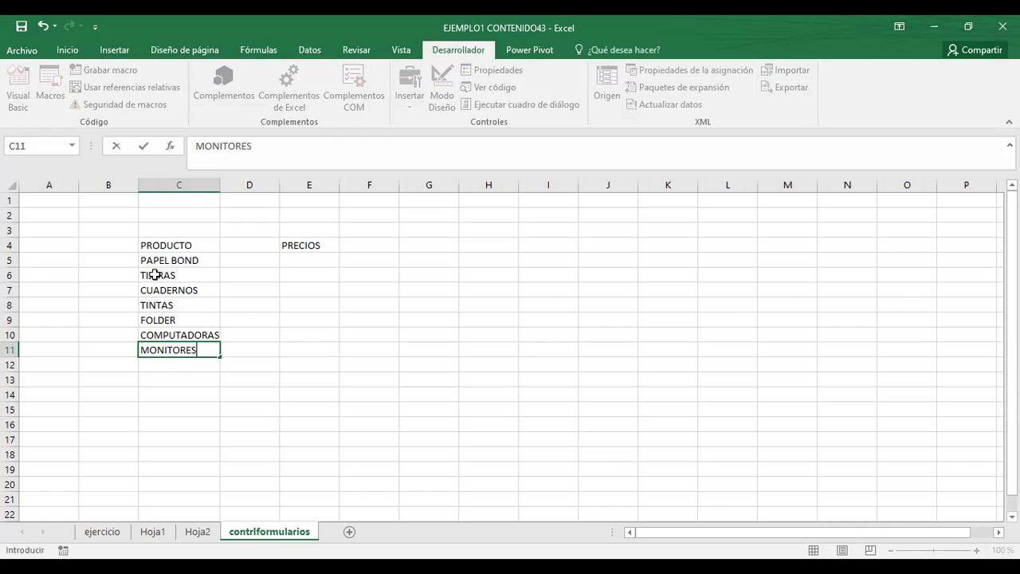
key(Return)
text(TV)
key(Return)
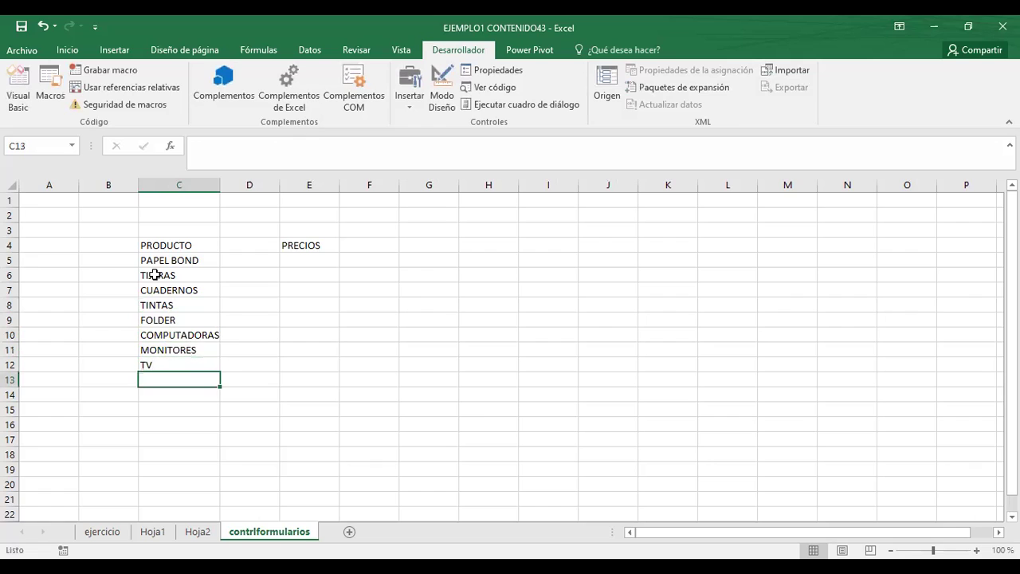
text(VENTILdores)
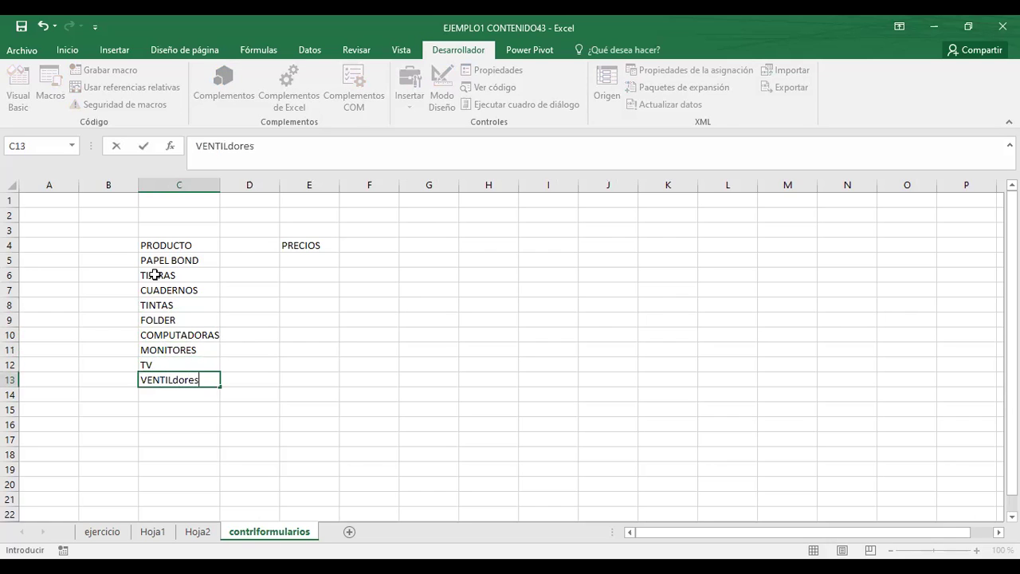
key(BackSpace)
key(BackSpace)
key(BackSpace)
key(BackSpace)
key(BackSpace)
text(ADORES)
key(Return)
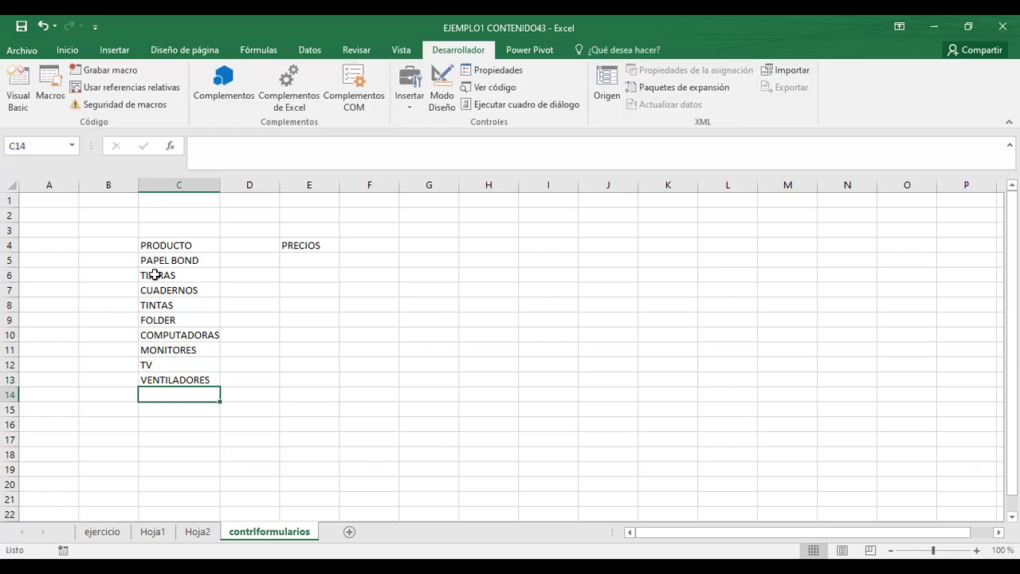
text(CELUL)
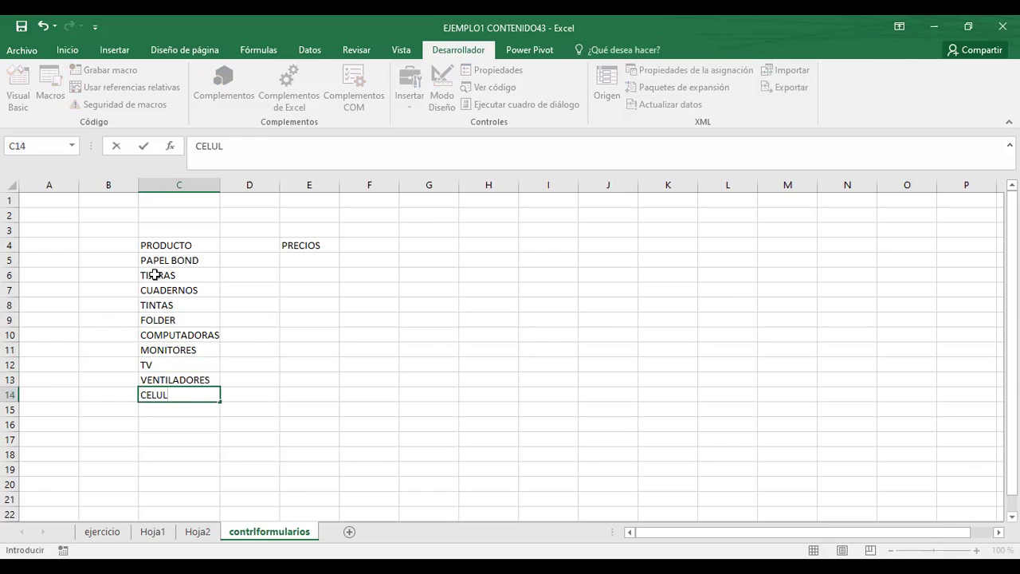
text(ARES)
key(Tab)
key(Up)
key(Up)
key(Up)
key(Up)
key(Up)
key(Up)
key(Up)
key(Up)
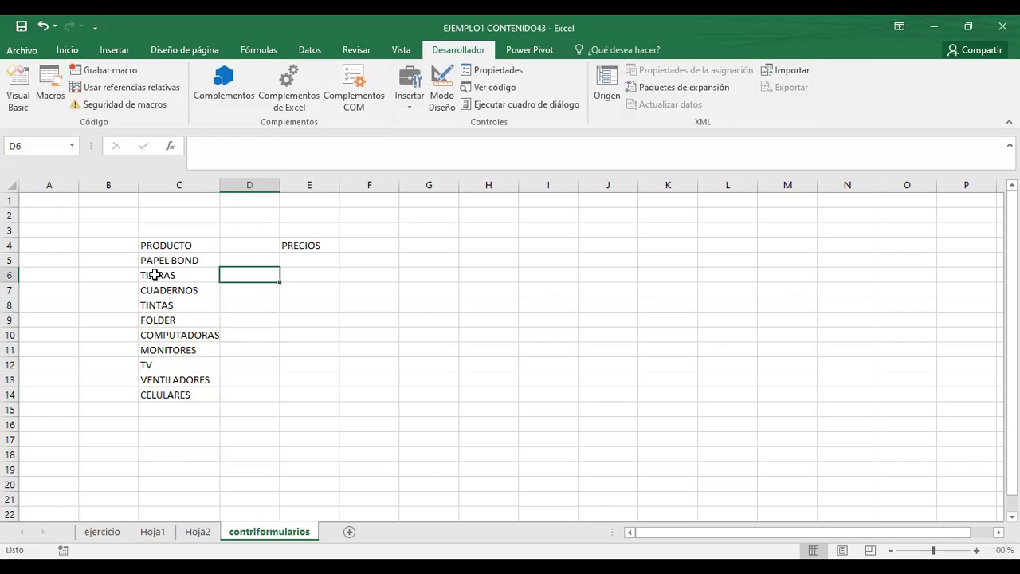
key(Right)
key(Up)
key(Up)
key(Down)
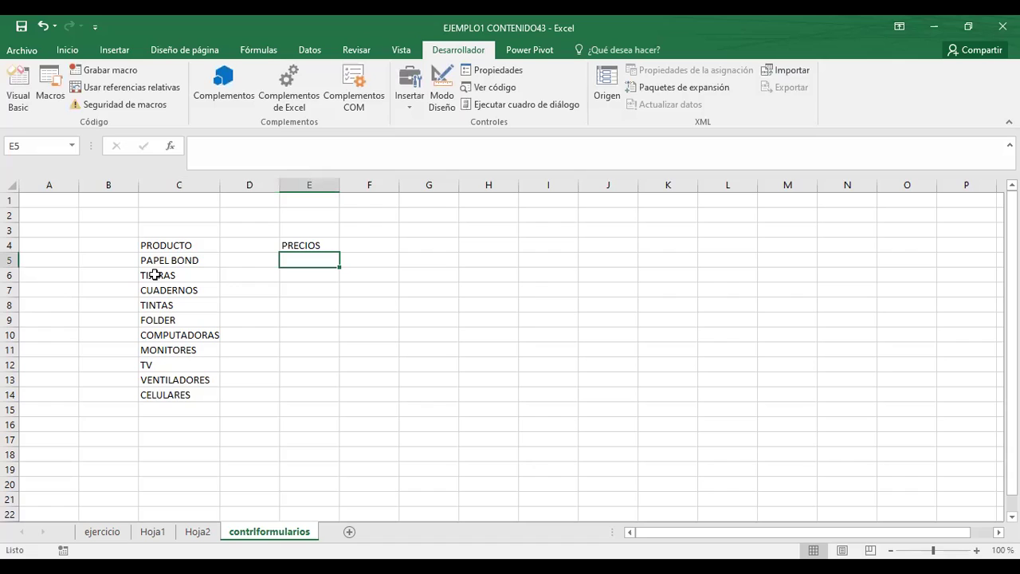
Enter prices 4.75, 1.50, 3.75, 23 and 0.25 in E5:E9.
text(4.)
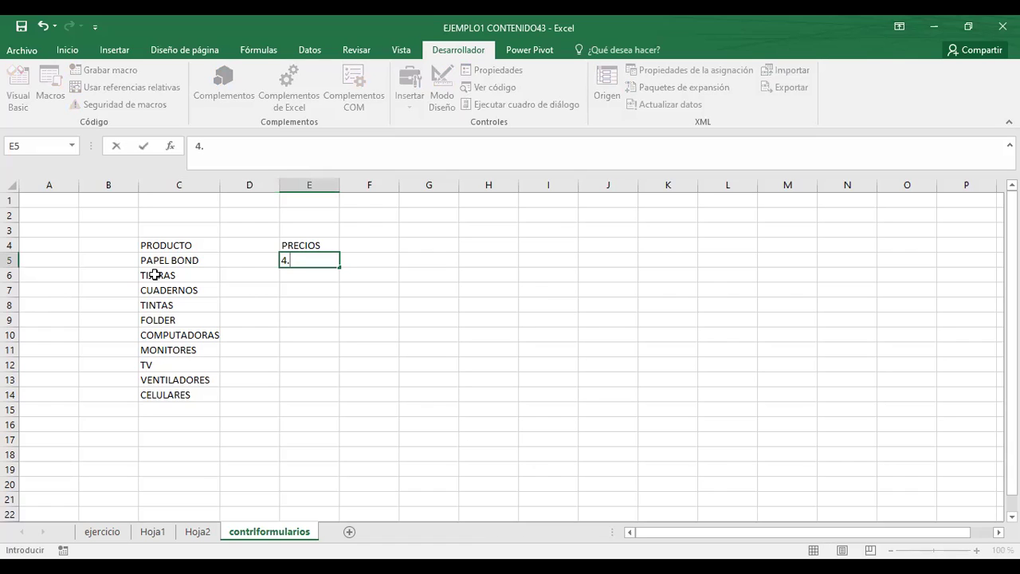
text(75)
key(Return)
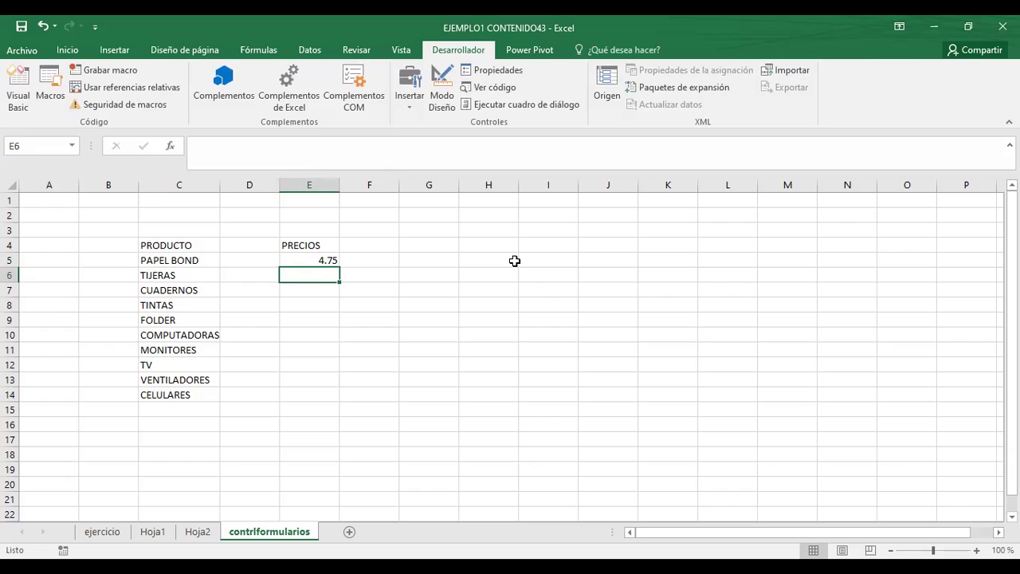
text(1.50)
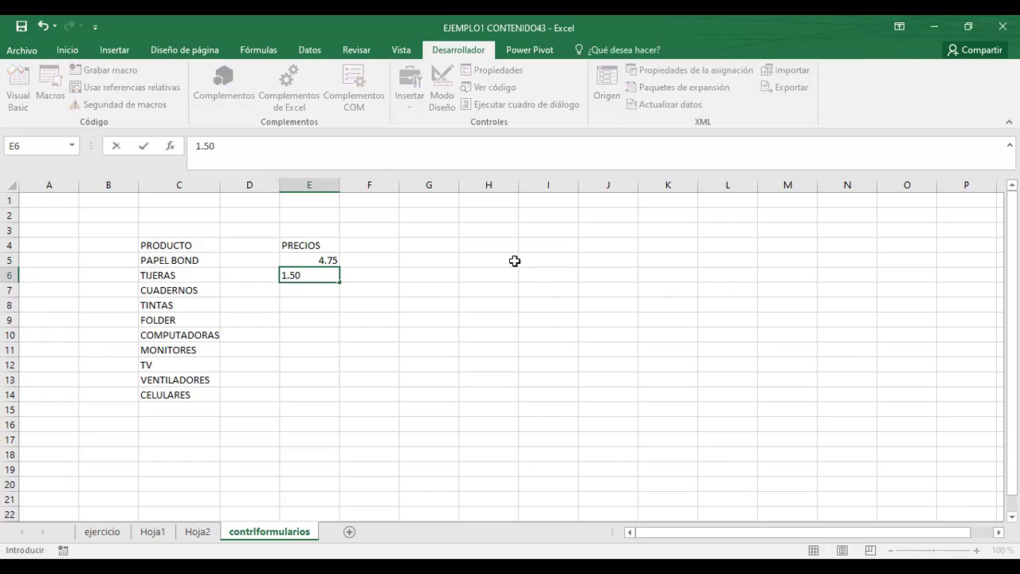
key(Return)
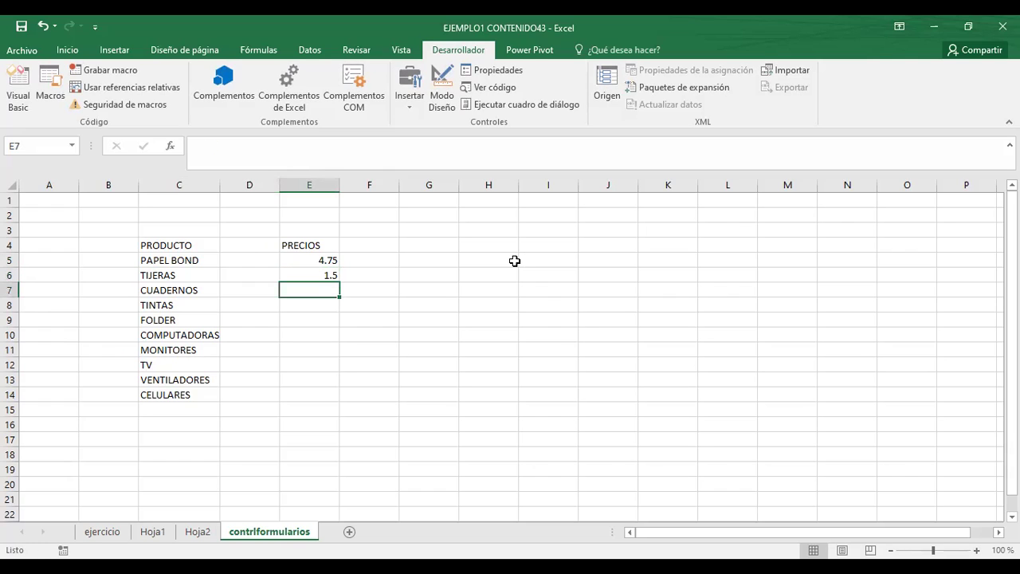
text(3.75)
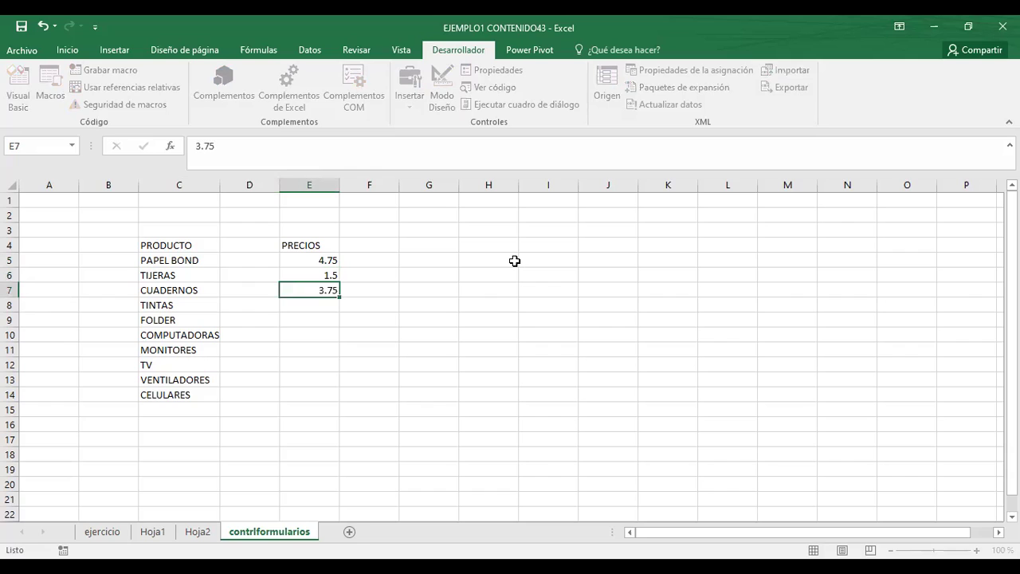
key(Return)
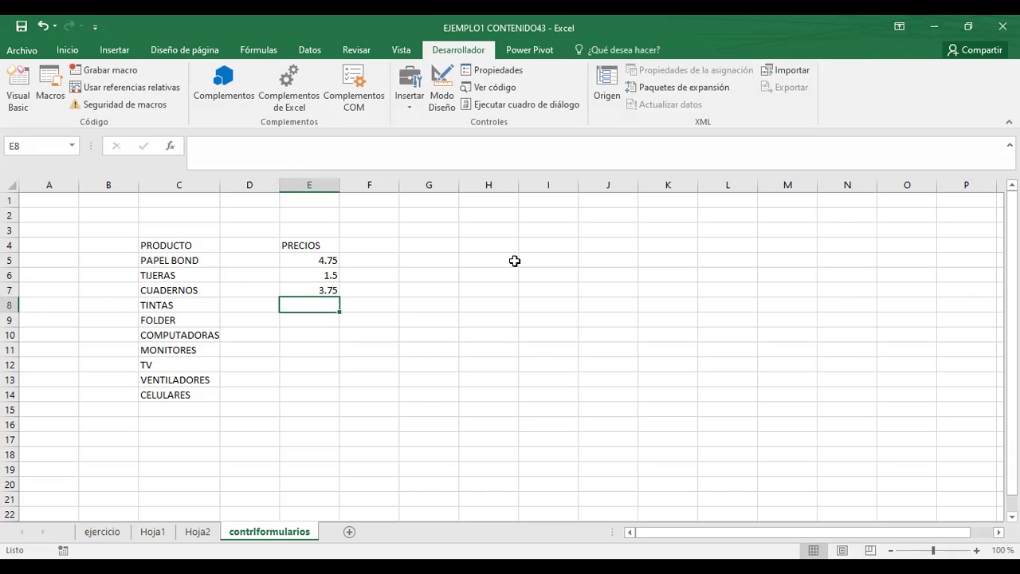
text(23)
key(Return)
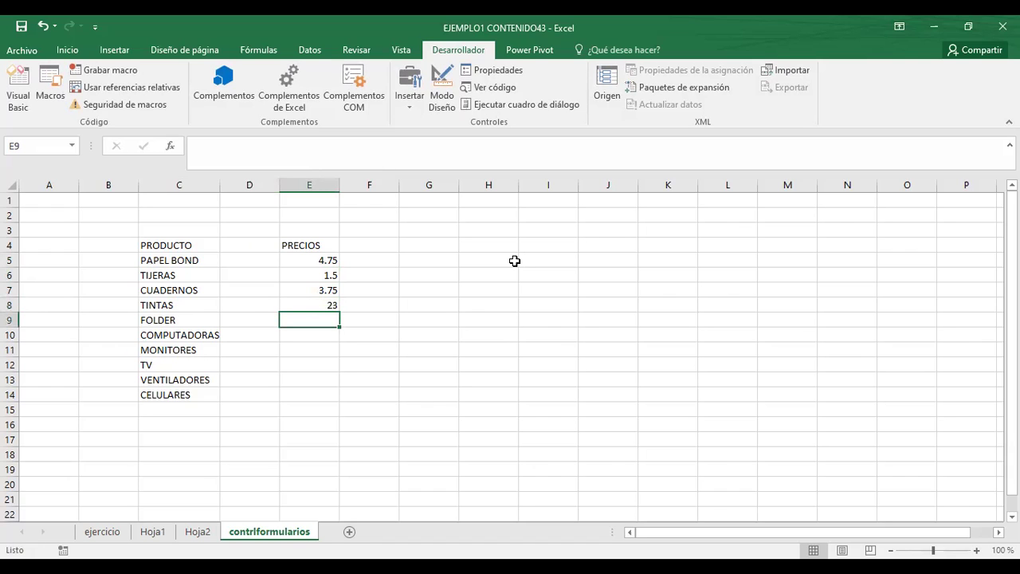
text(0.25)
key(Return)
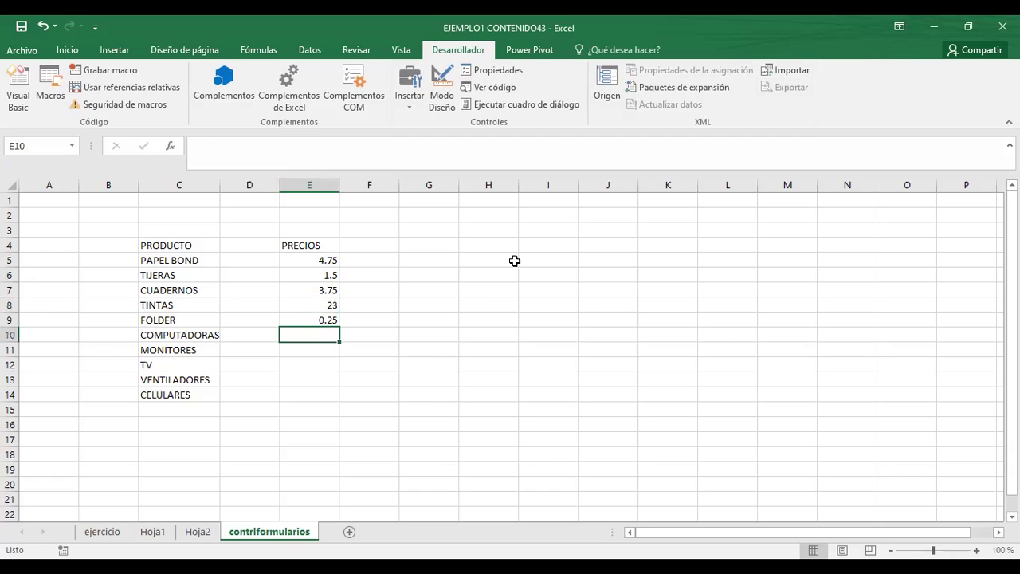
Enter prices 450, 145, 450, 35 and 180 in E10:E14.
text(450)
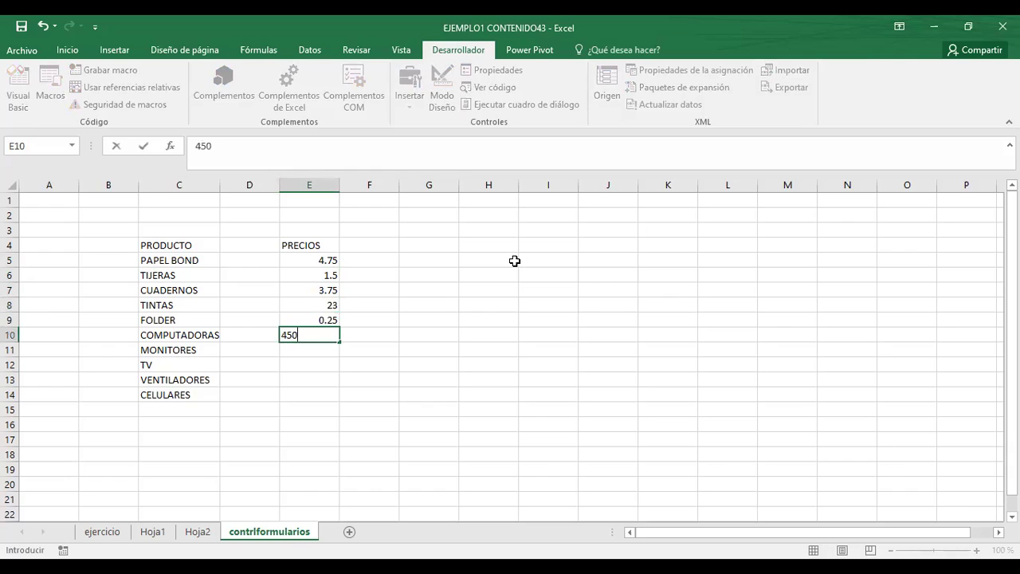
key(Return)
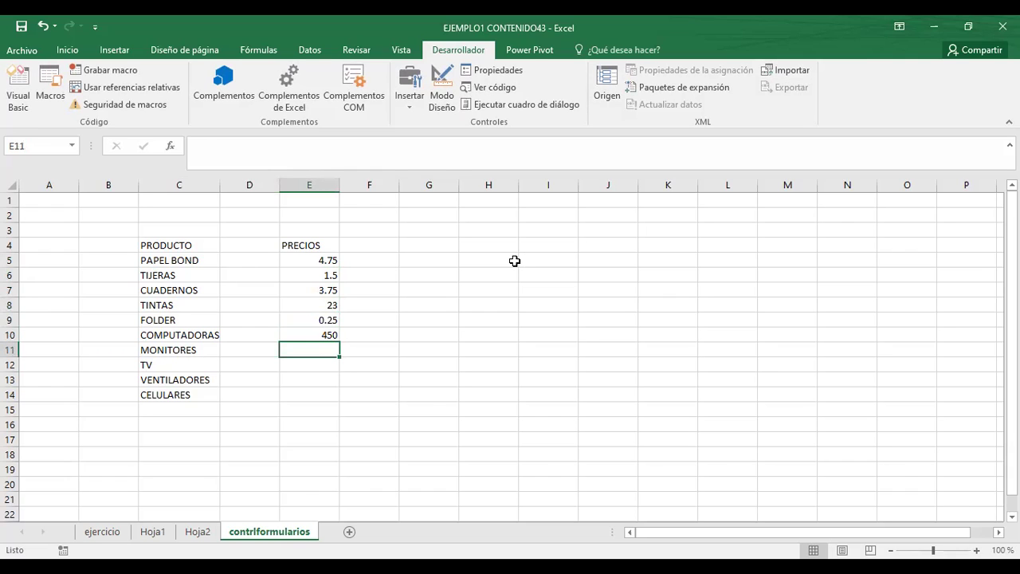
text(145)
key(Return)
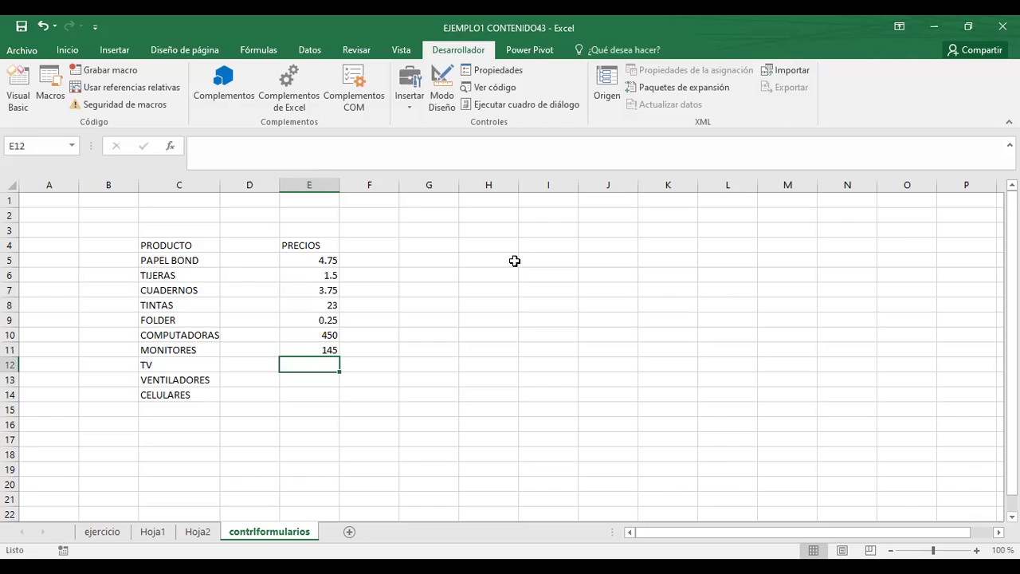
text(450)
key(Return)
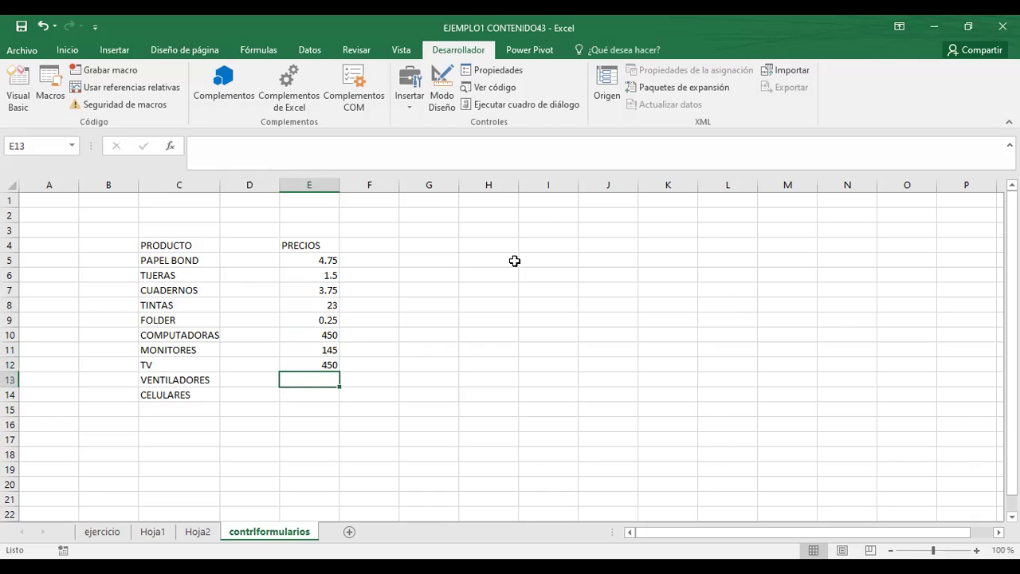
text(35)
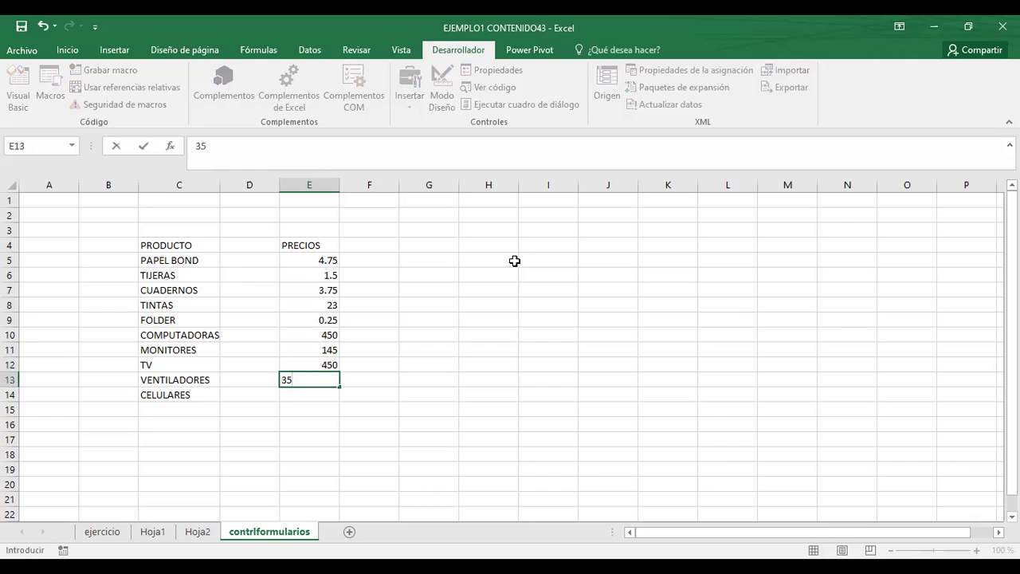
key(Return)
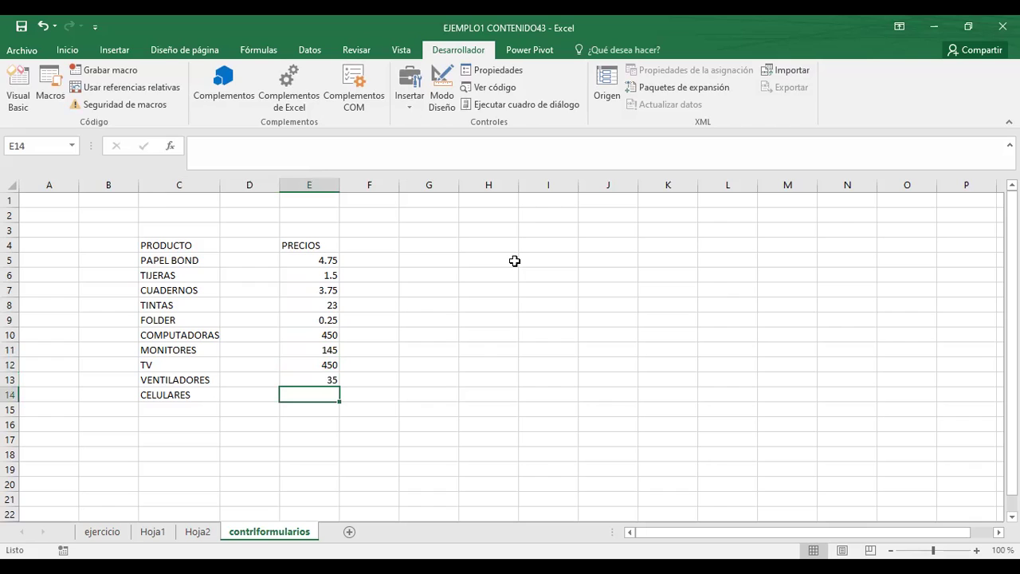
text(180)
key(Return)
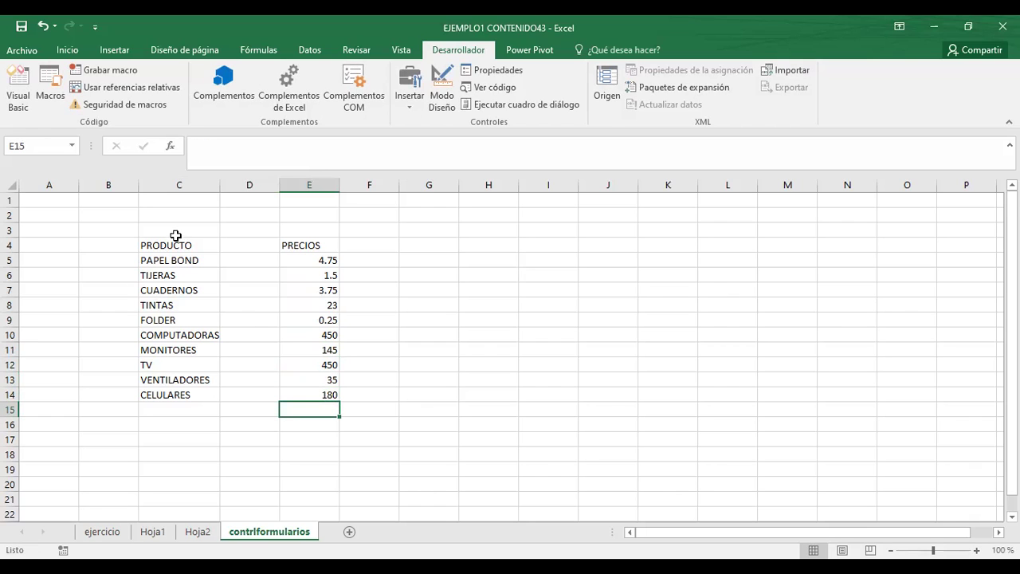
Apply all borders to the product list from PRODUCTO to CELULARES.
drag(169, 244, 168, 371)
drag(169, 391, 170, 399)
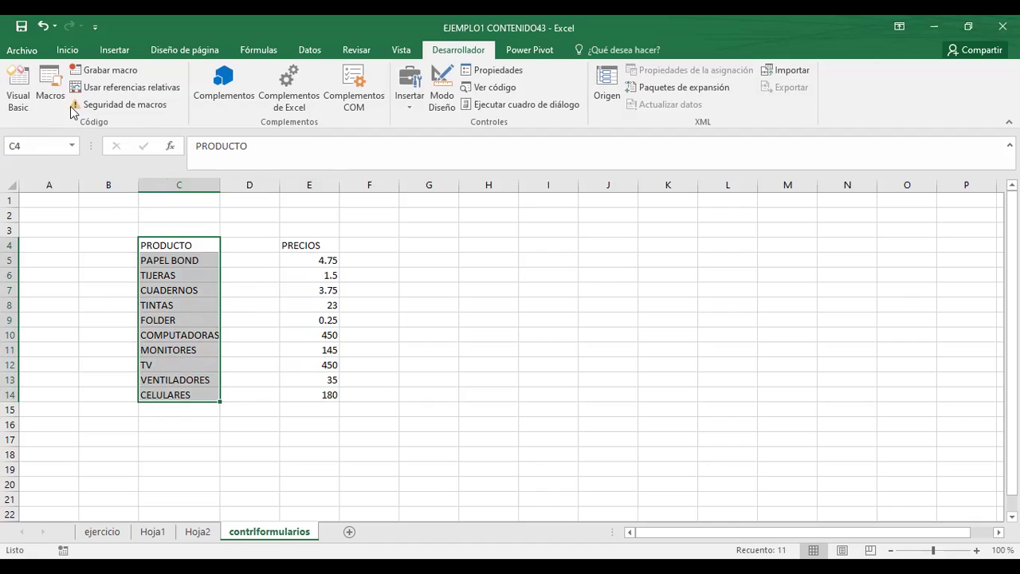
click(68, 50)
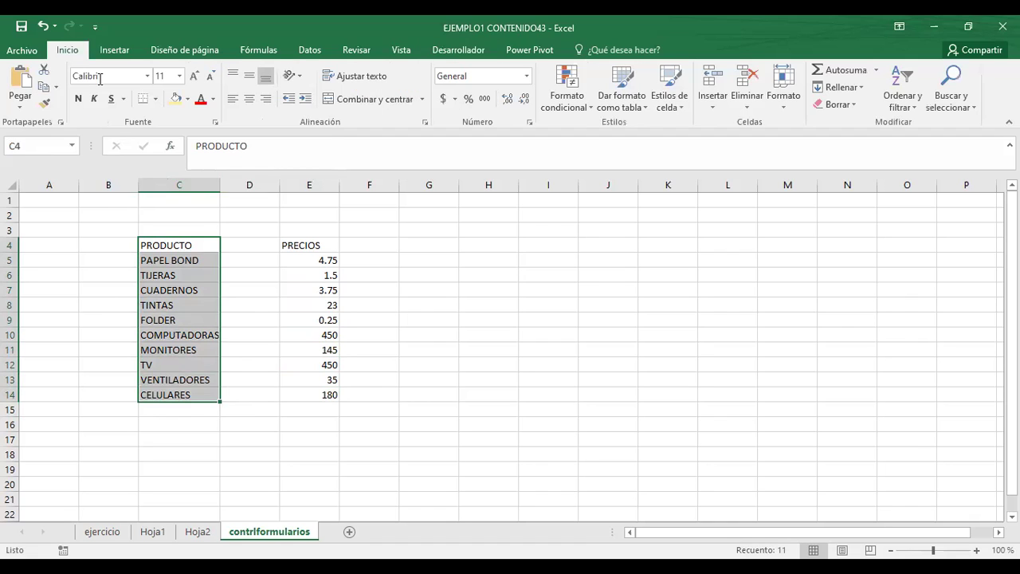
click(157, 99)
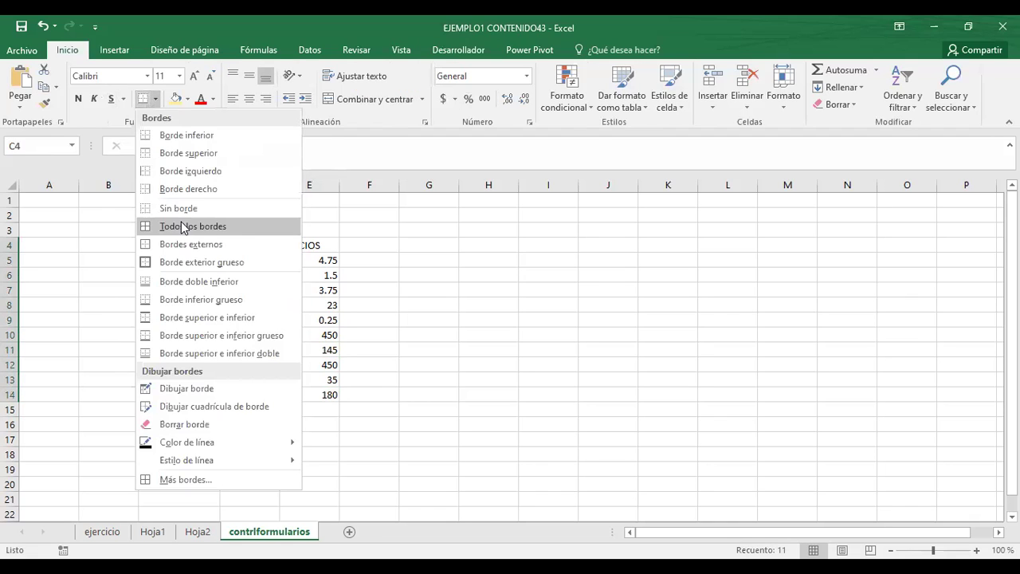
click(182, 227)
Delete the empty column D and apply all borders to the PRECIOS column.
click(299, 245)
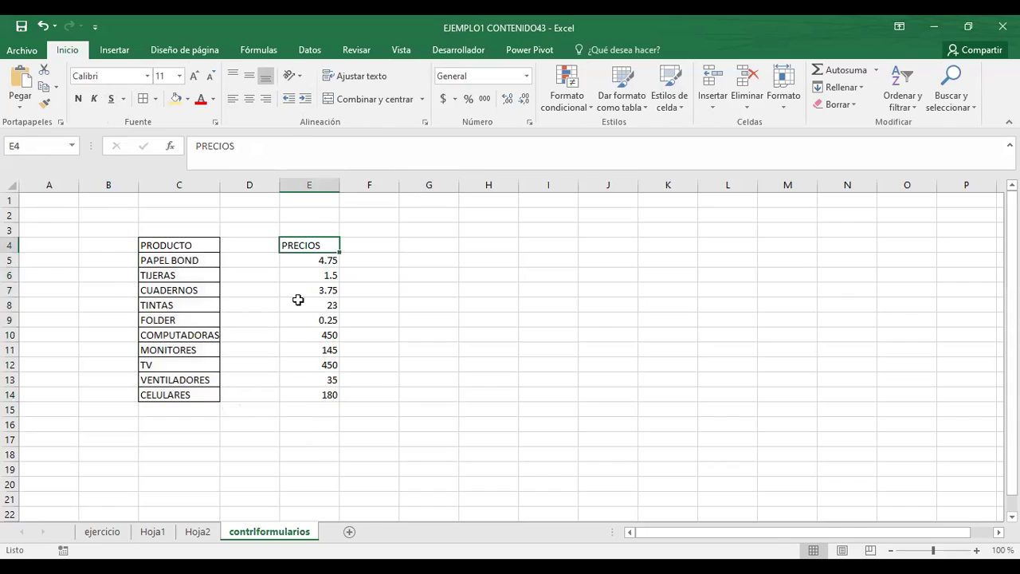
drag(297, 300, 311, 403)
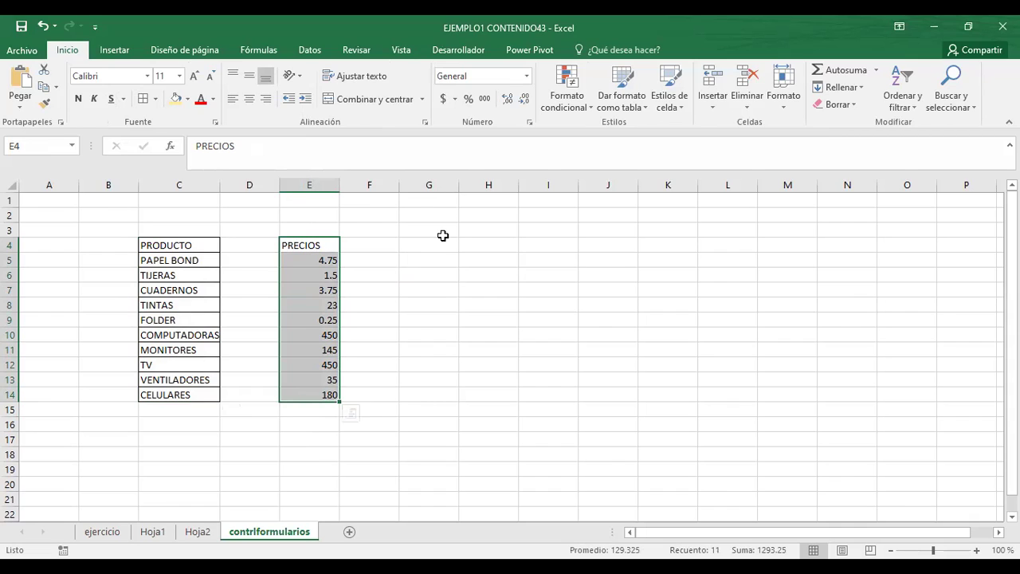
right_click(257, 184)
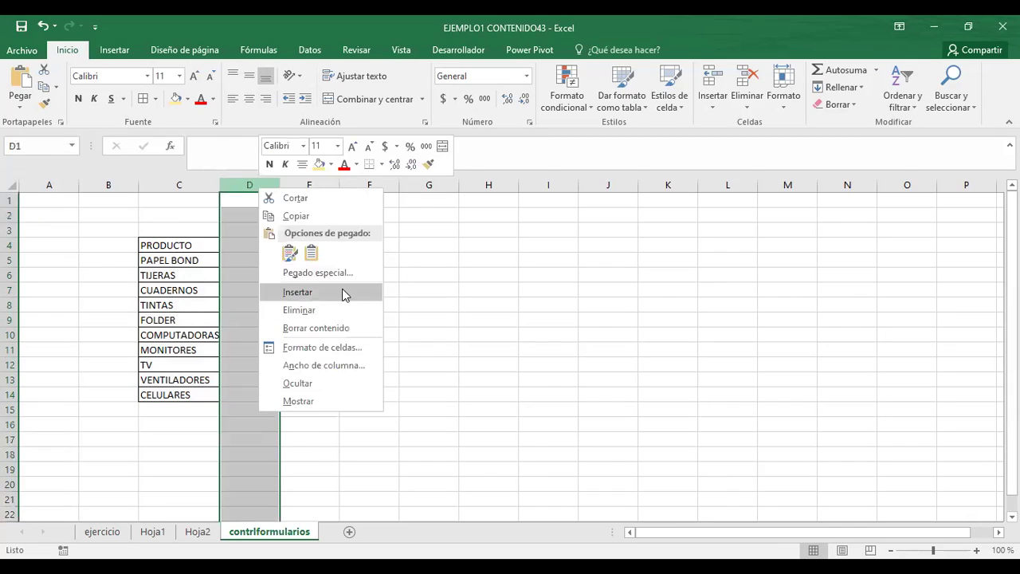
click(307, 312)
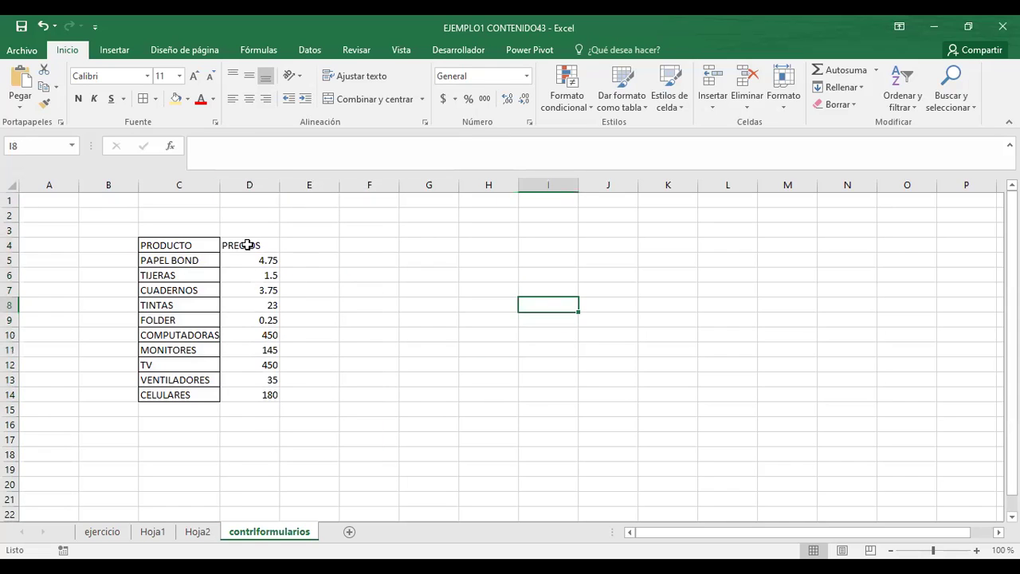
drag(246, 247, 232, 395)
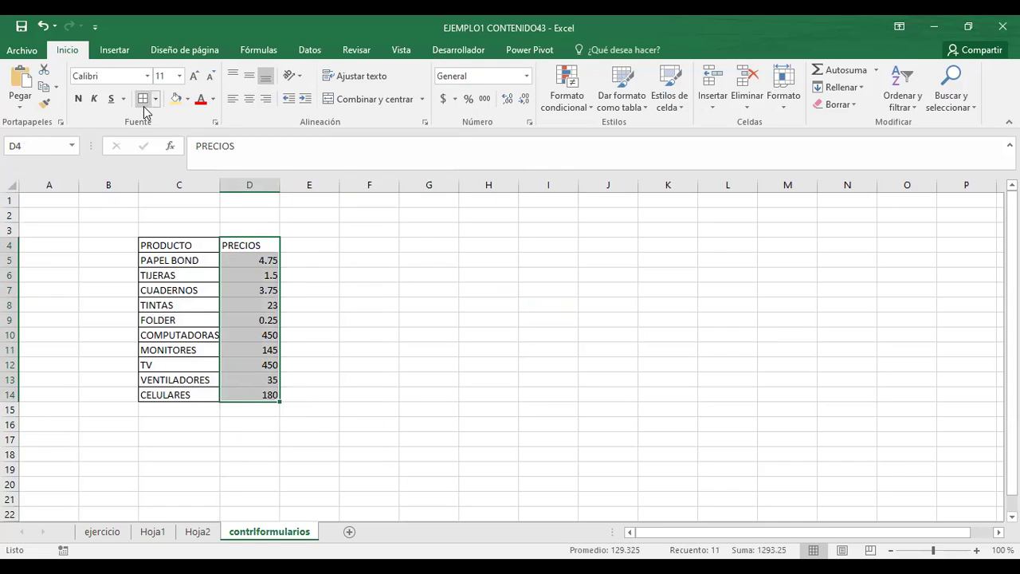
click(394, 320)
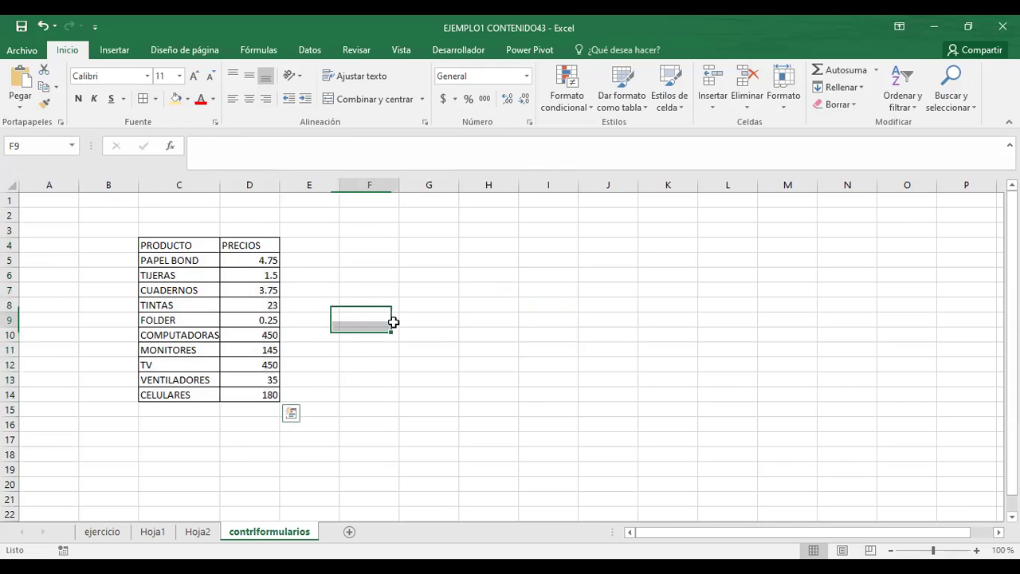
click(151, 247)
drag(152, 246, 235, 244)
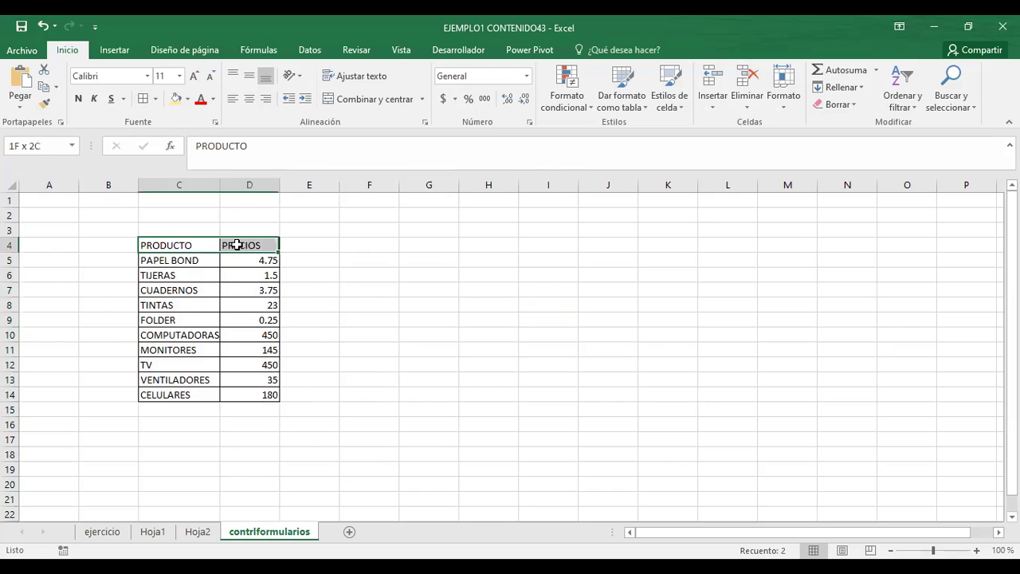
click(157, 99)
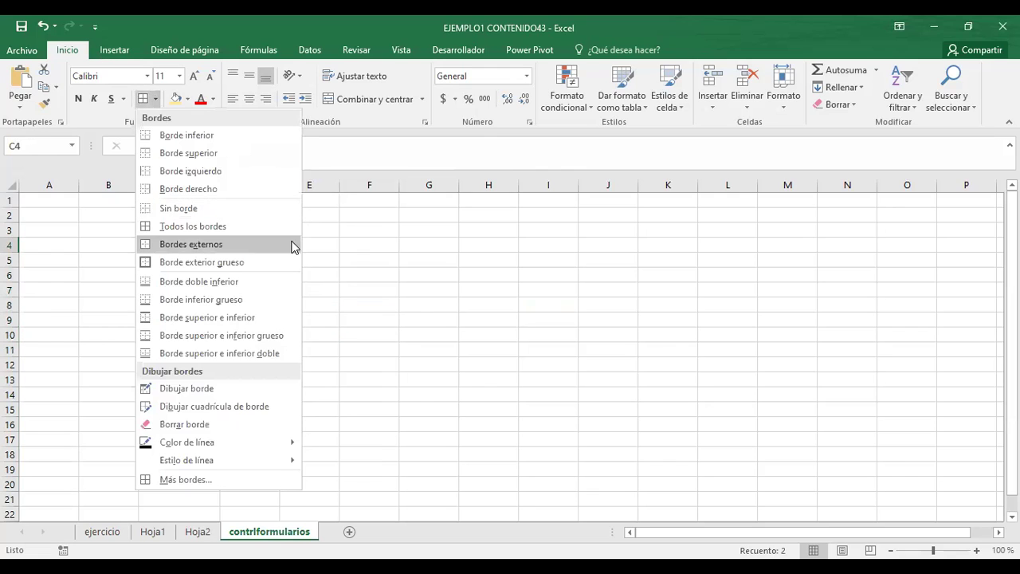
click(414, 254)
Turn off Líneas de cuadrícula in the Vista tab and select cell E4.
click(116, 51)
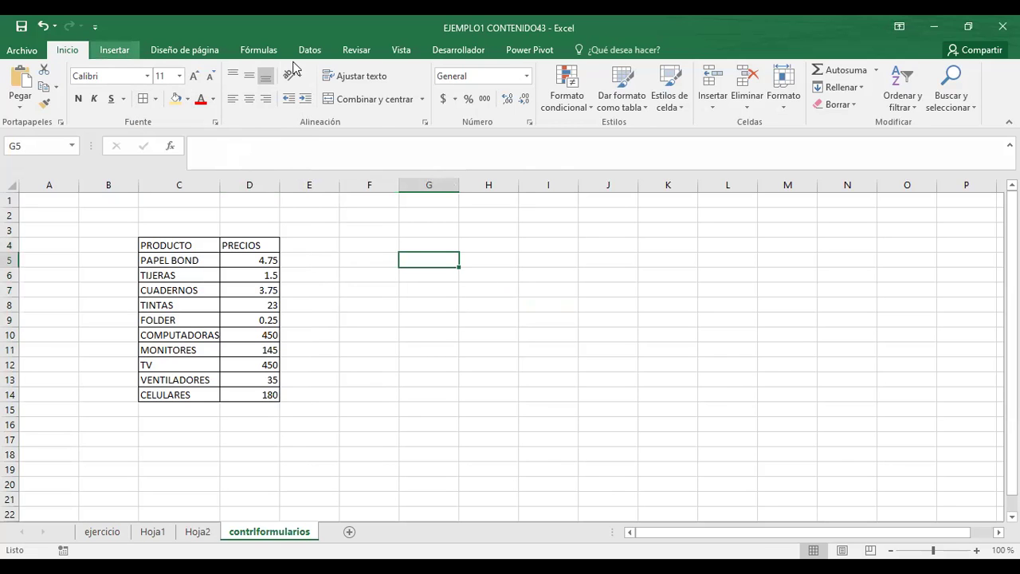
click(402, 50)
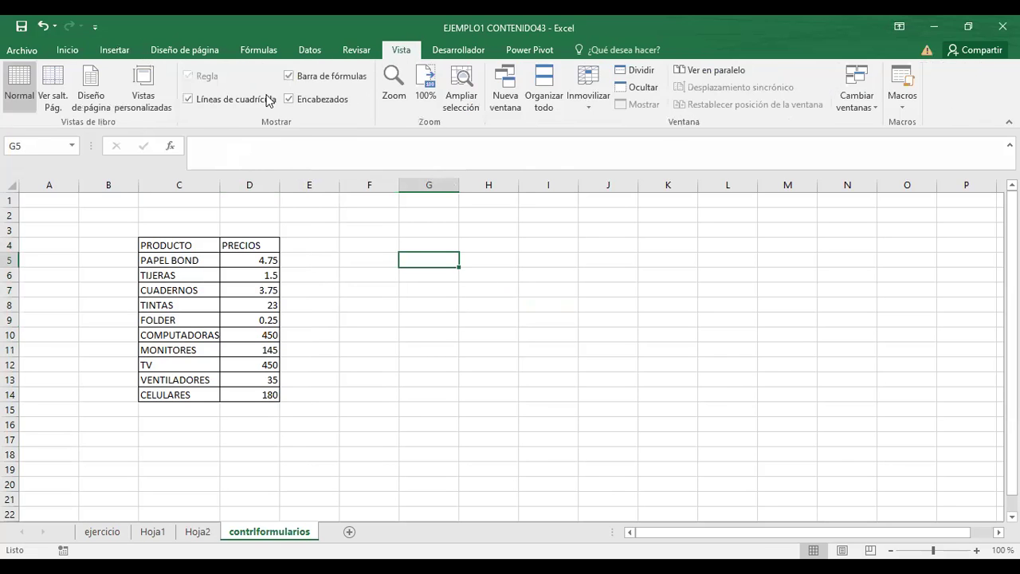
click(188, 99)
click(359, 246)
click(369, 275)
click(336, 245)
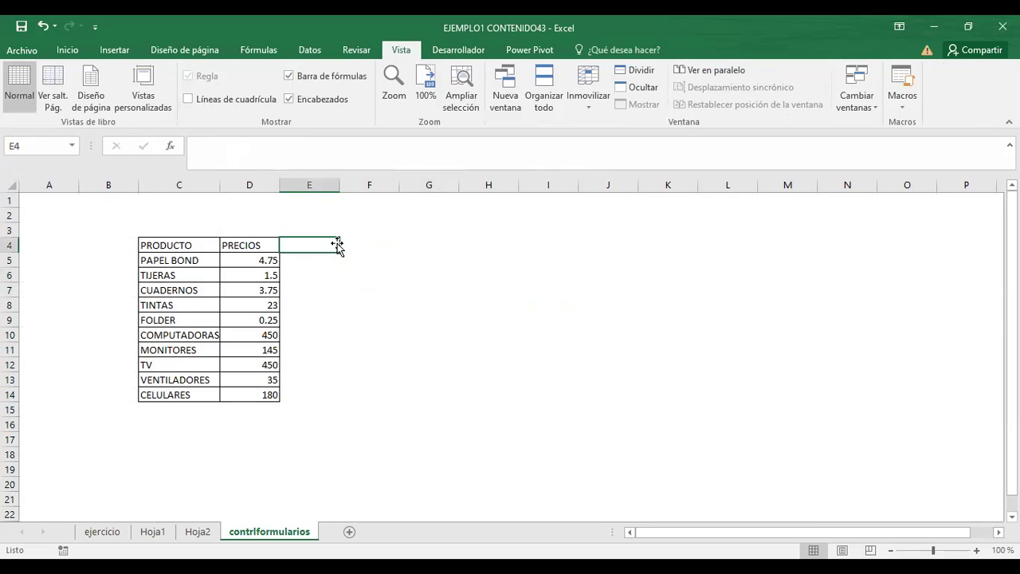
Draw a combo box form control near cell F4, beside the price table, and select it.
click(442, 51)
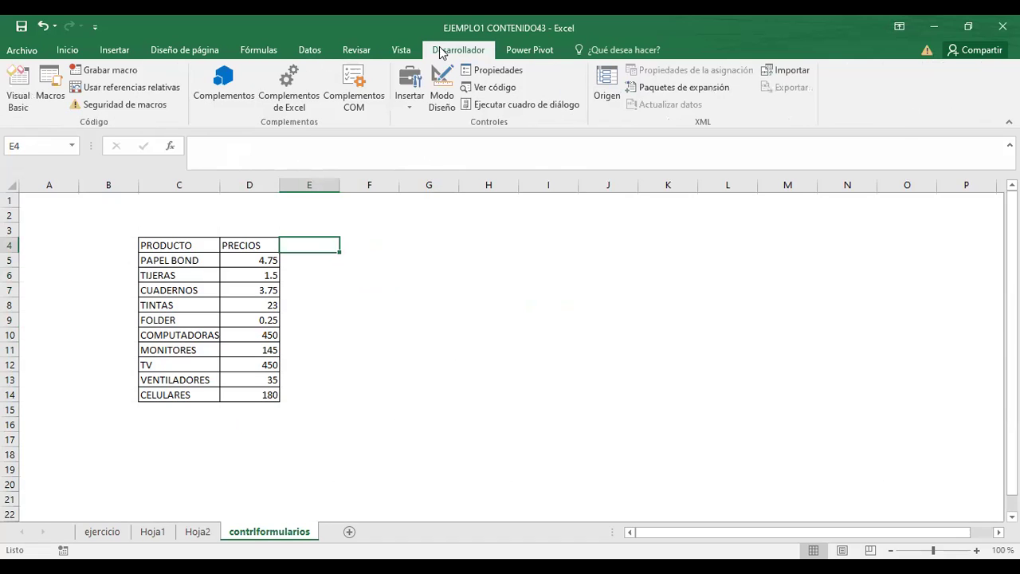
click(407, 108)
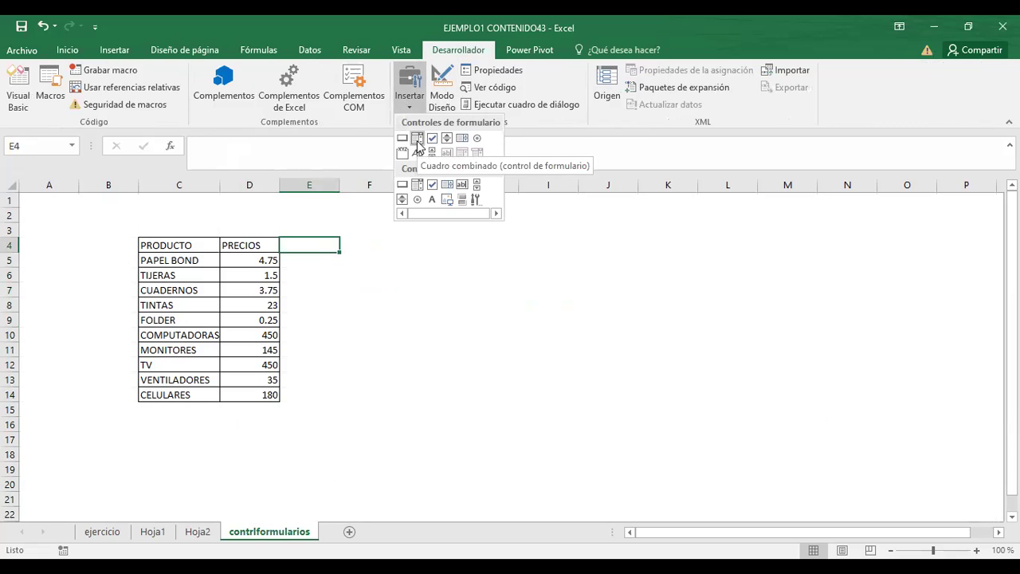
click(418, 143)
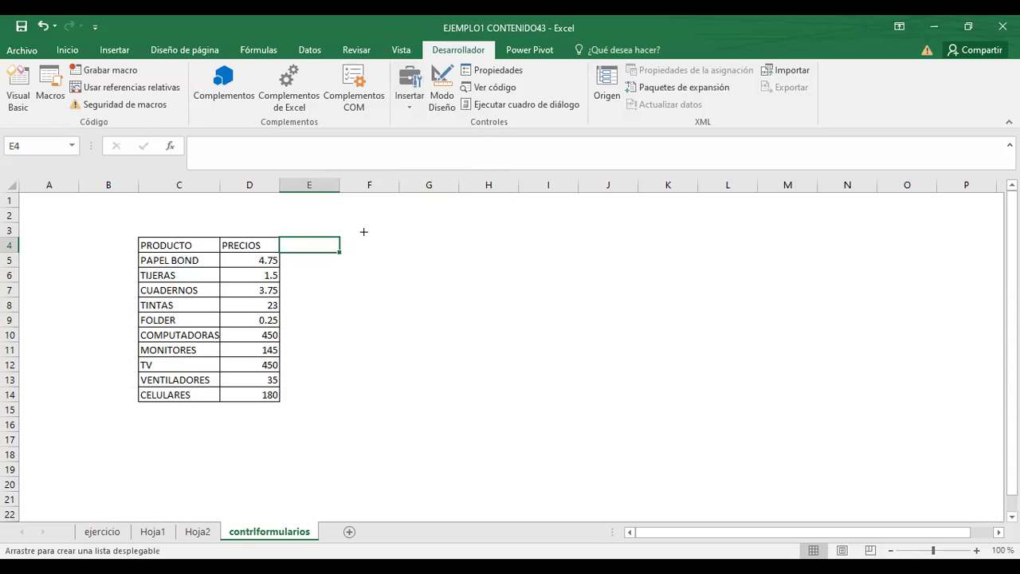
mouse_move(360, 235)
mouse_down()
mouse_move(440, 260)
mouse_move(429, 251)
mouse_up()
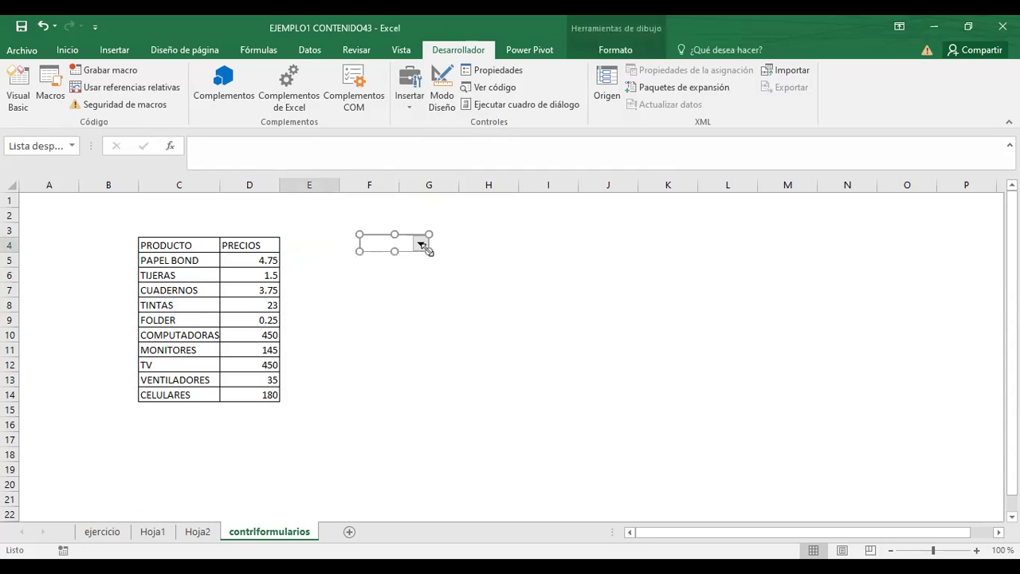
click(521, 262)
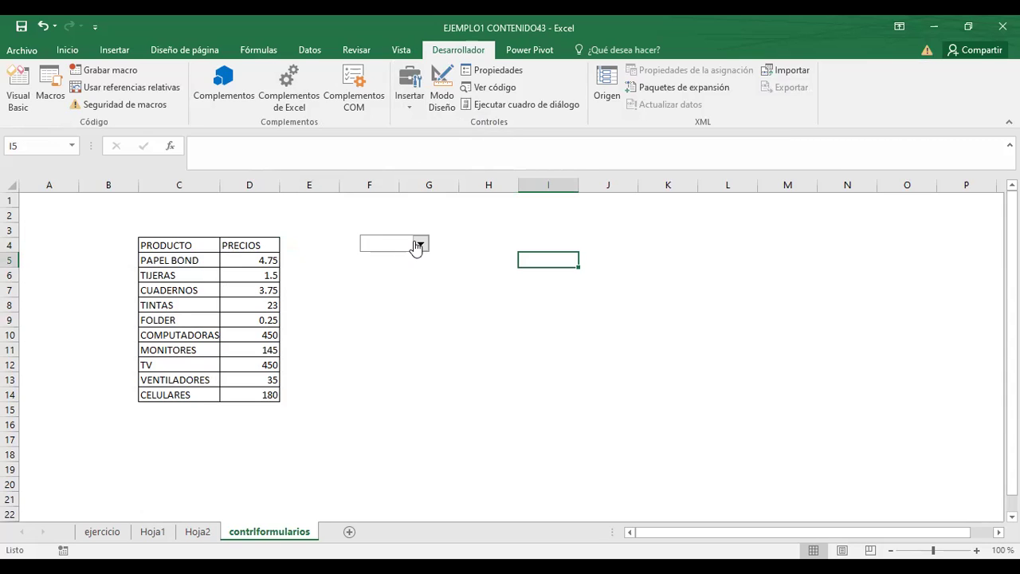
ctrl+click(393, 248)
In Formato de control, set input range $C$5:$C$14 and linked cell $B$4, then confirm.
right_click(392, 248)
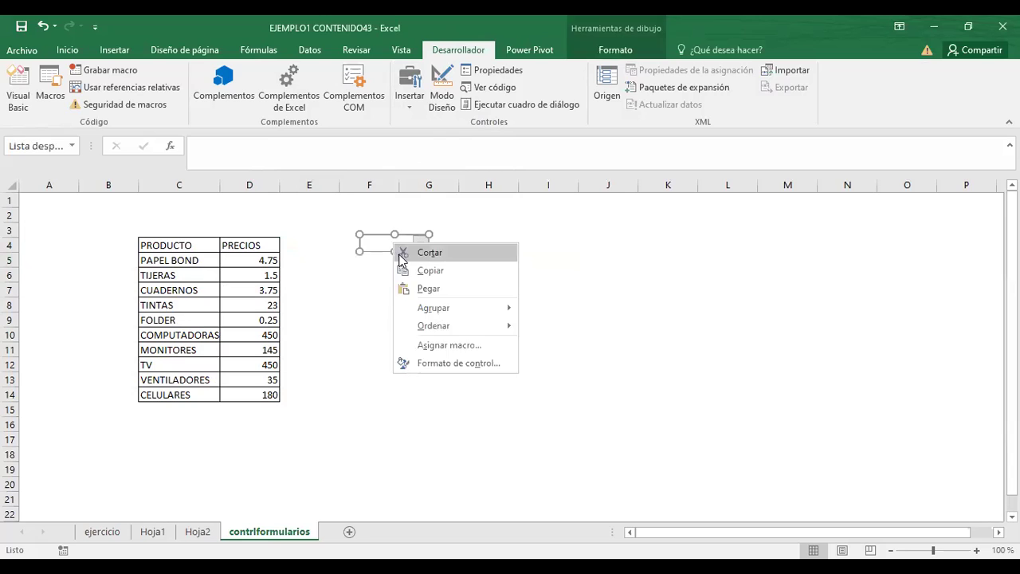
click(456, 365)
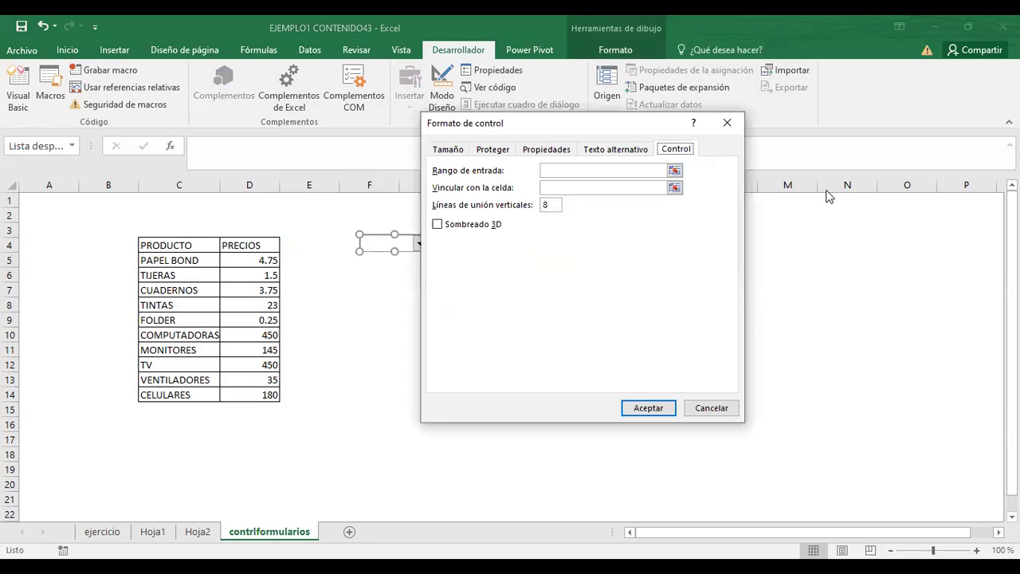
click(673, 173)
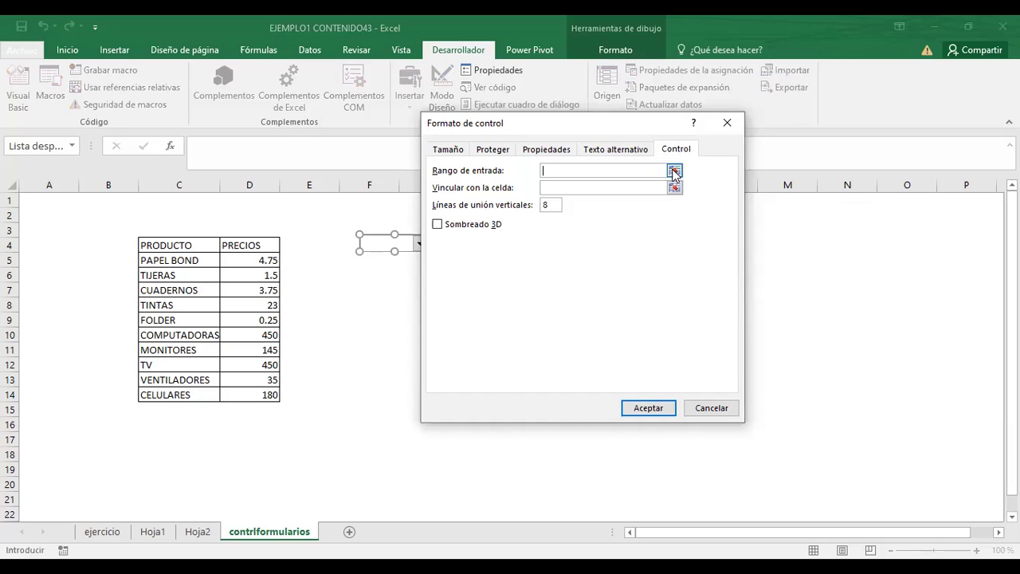
click(161, 262)
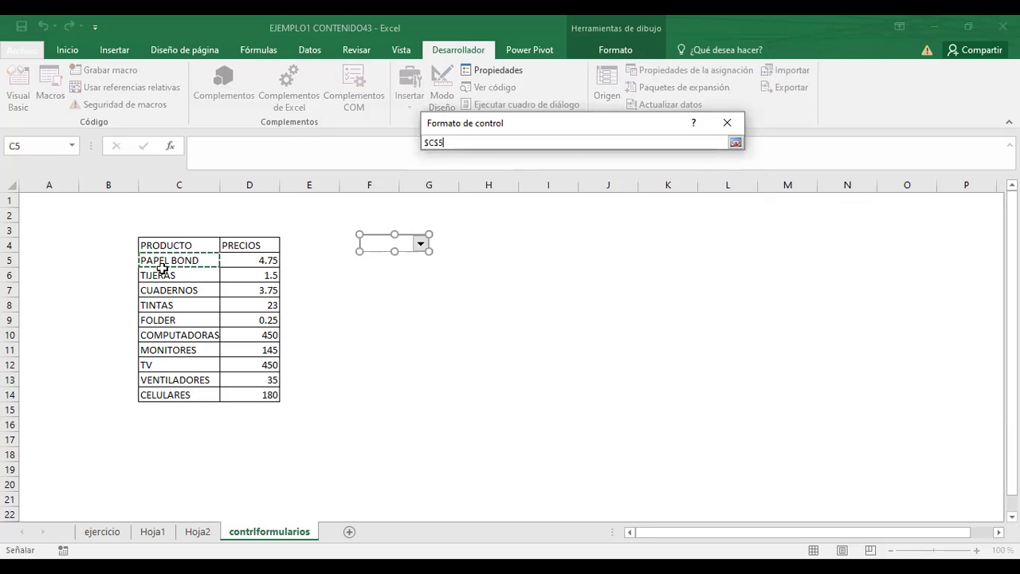
shift+click(155, 388)
click(735, 142)
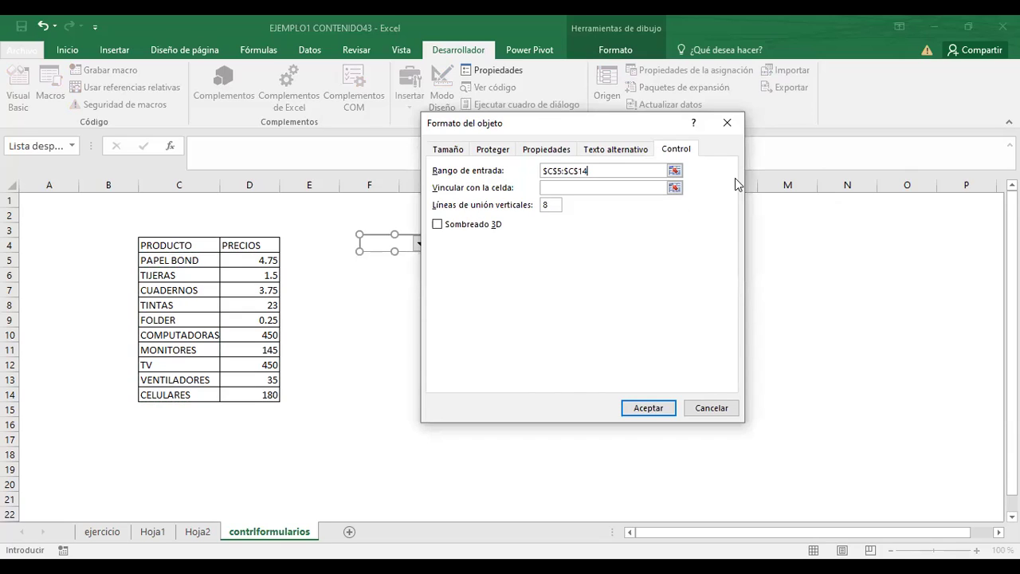
click(675, 187)
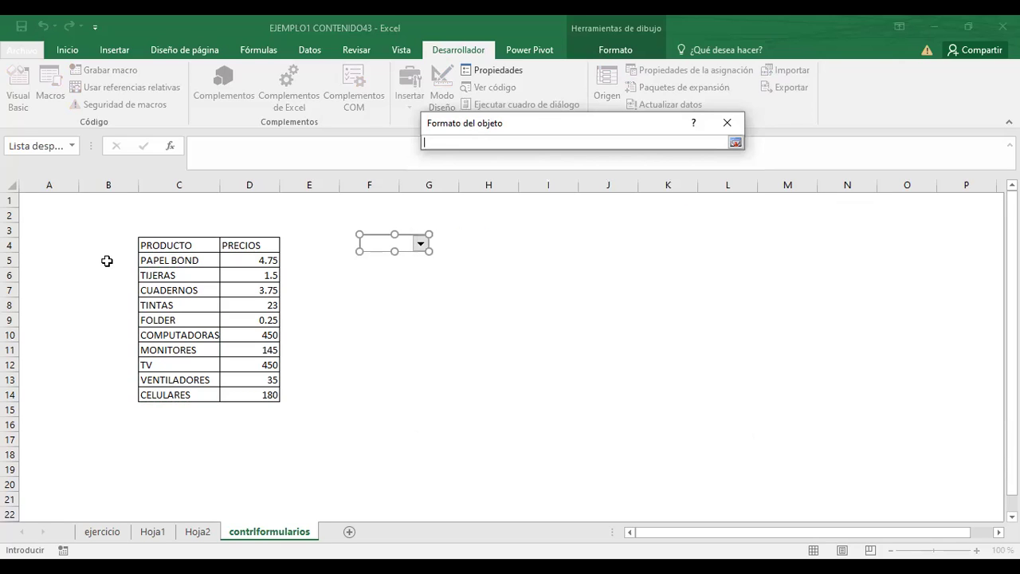
click(120, 247)
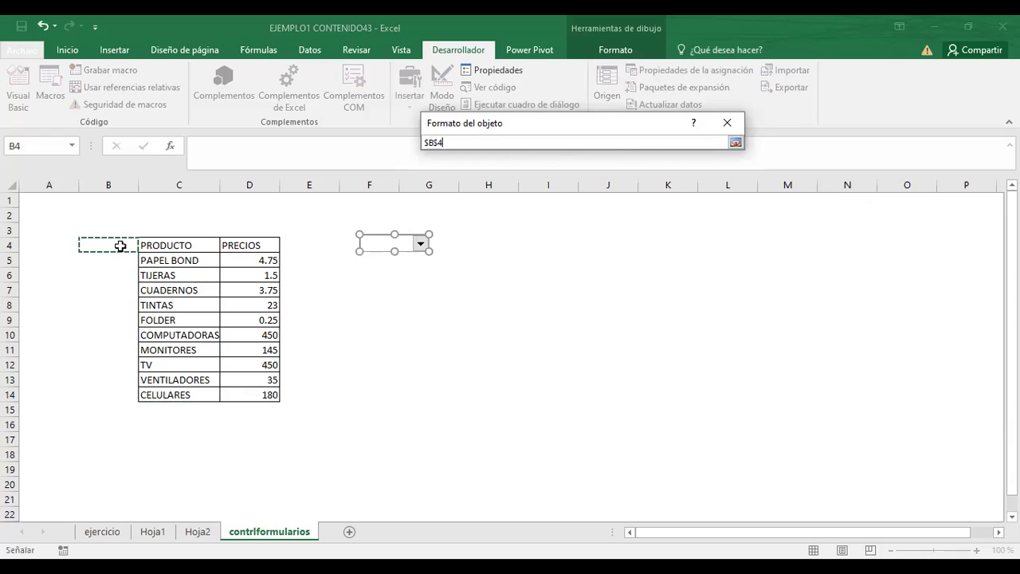
click(735, 142)
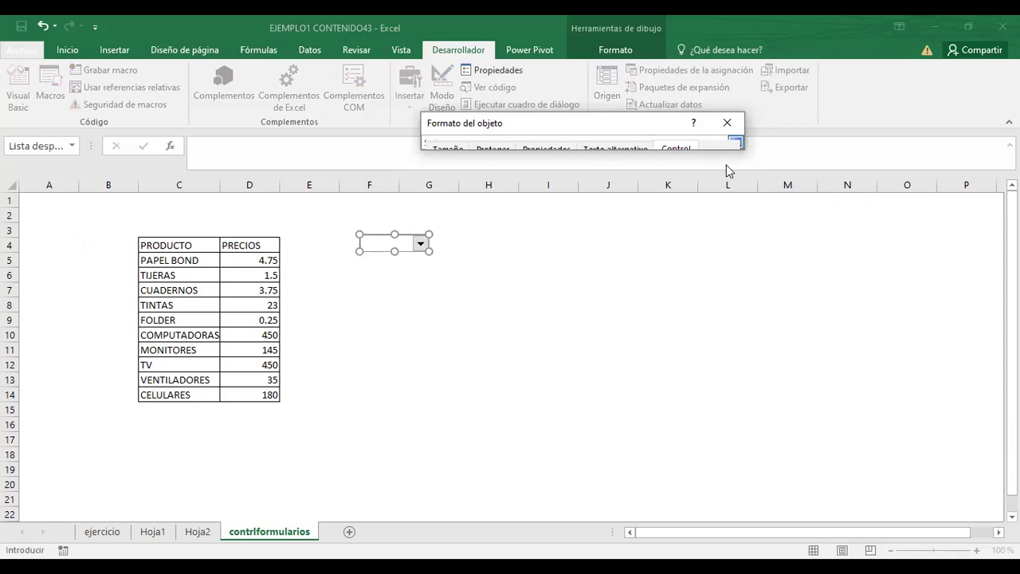
click(648, 408)
click(404, 332)
click(107, 241)
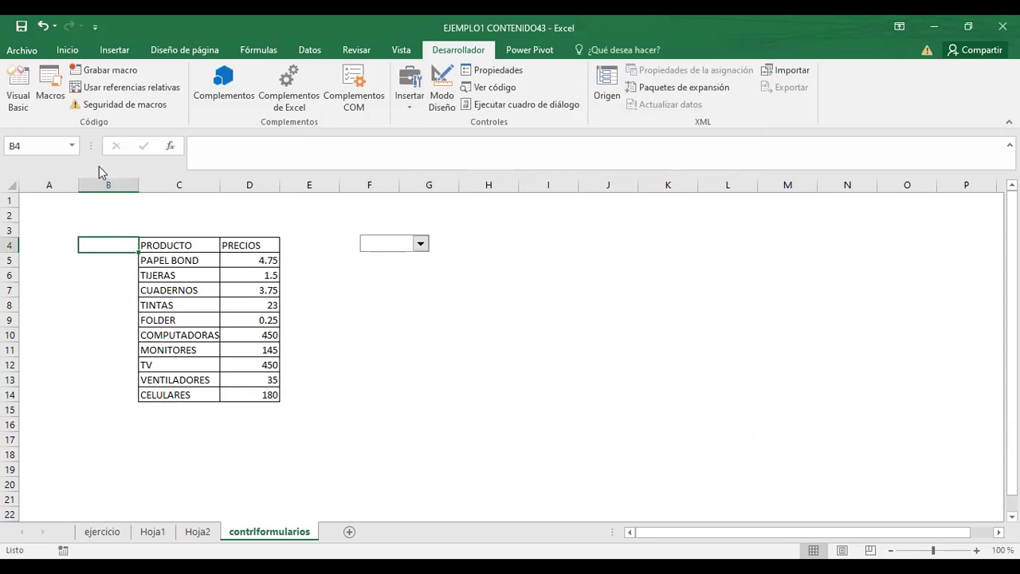
Give cell B4 a yellow fill, Arial font and a larger font size.
click(66, 52)
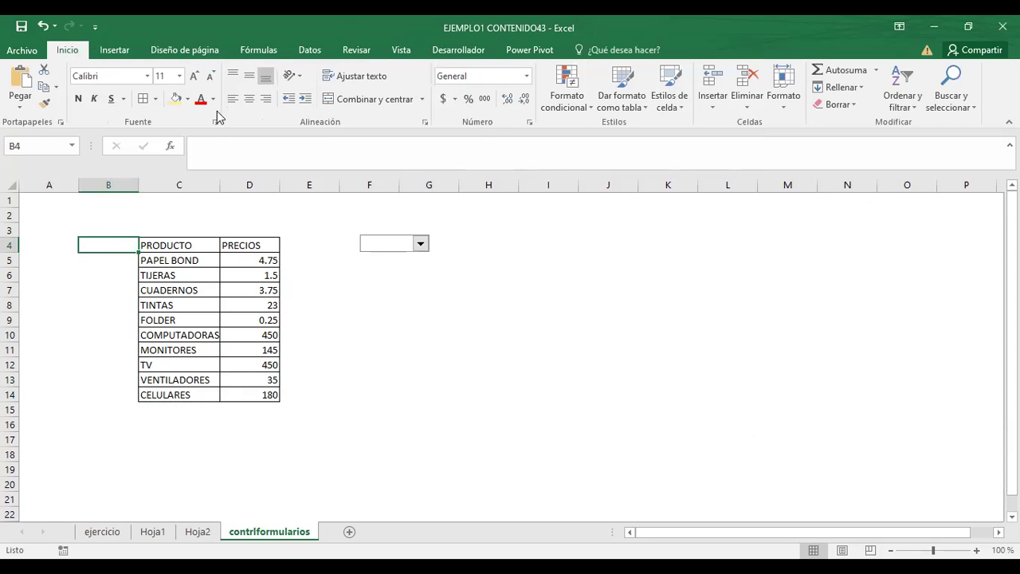
click(176, 101)
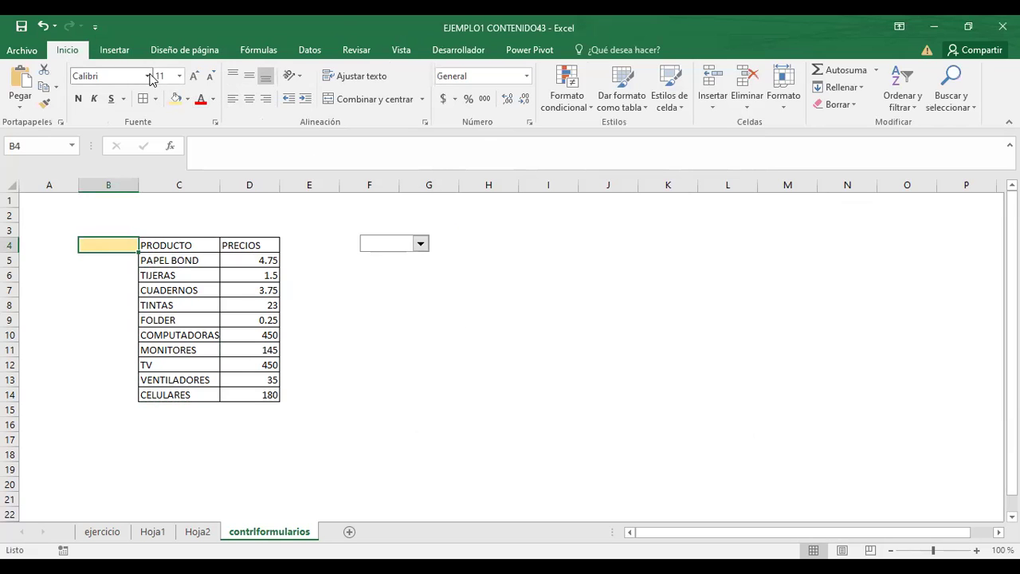
click(147, 76)
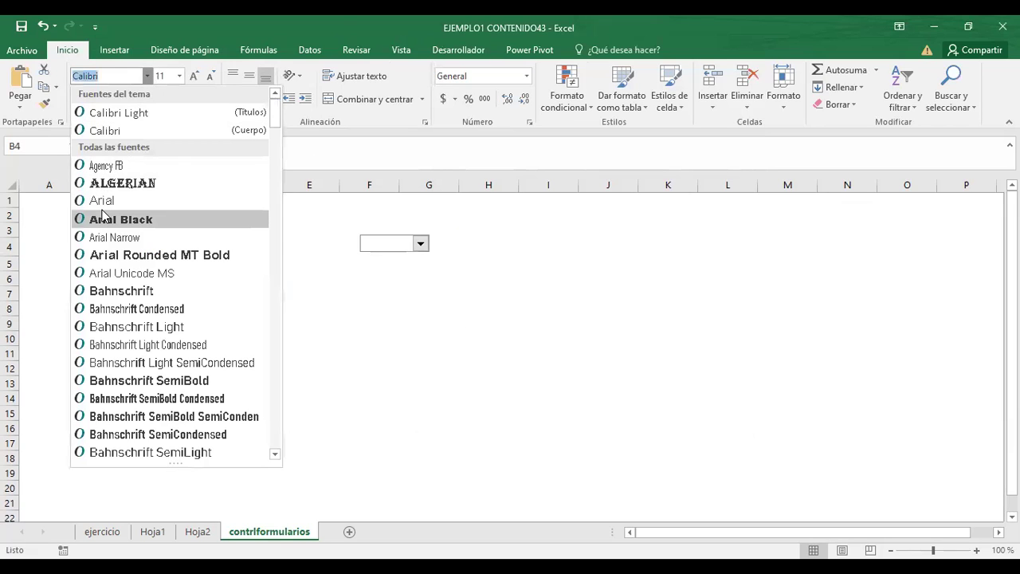
click(119, 219)
click(149, 76)
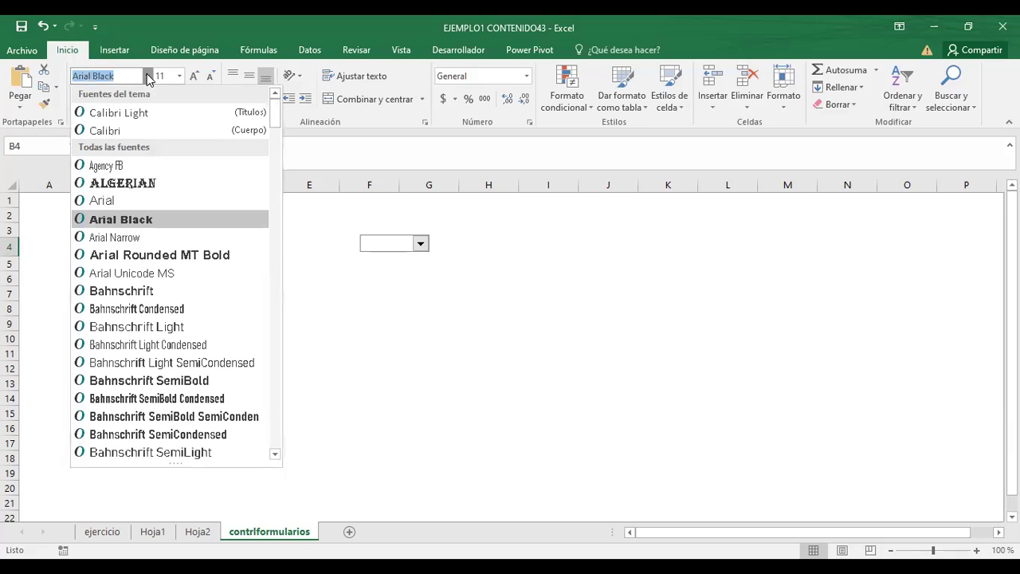
click(100, 200)
click(196, 77)
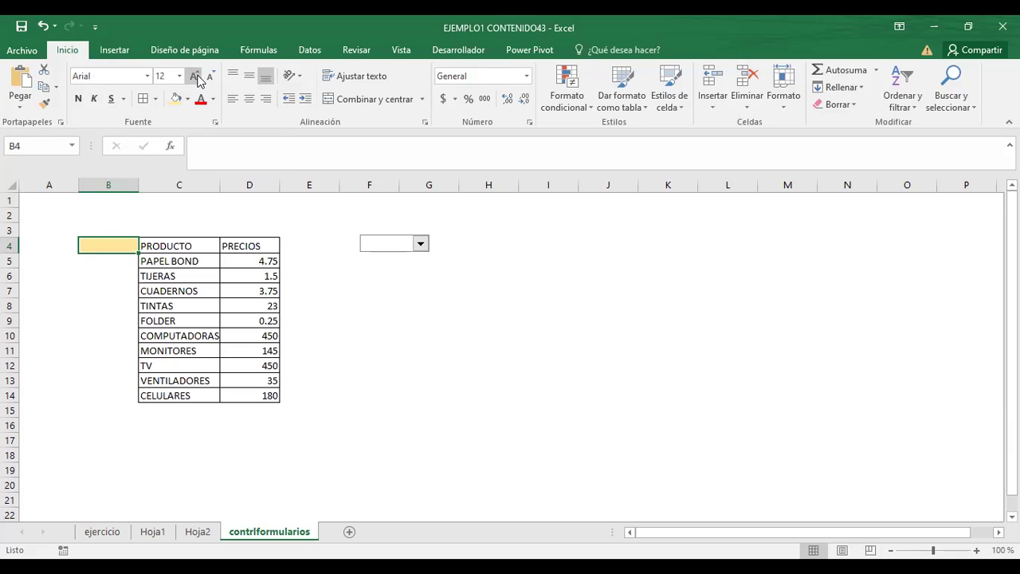
Open the combo box to confirm it lists the ten products, then close it unchanged.
click(383, 289)
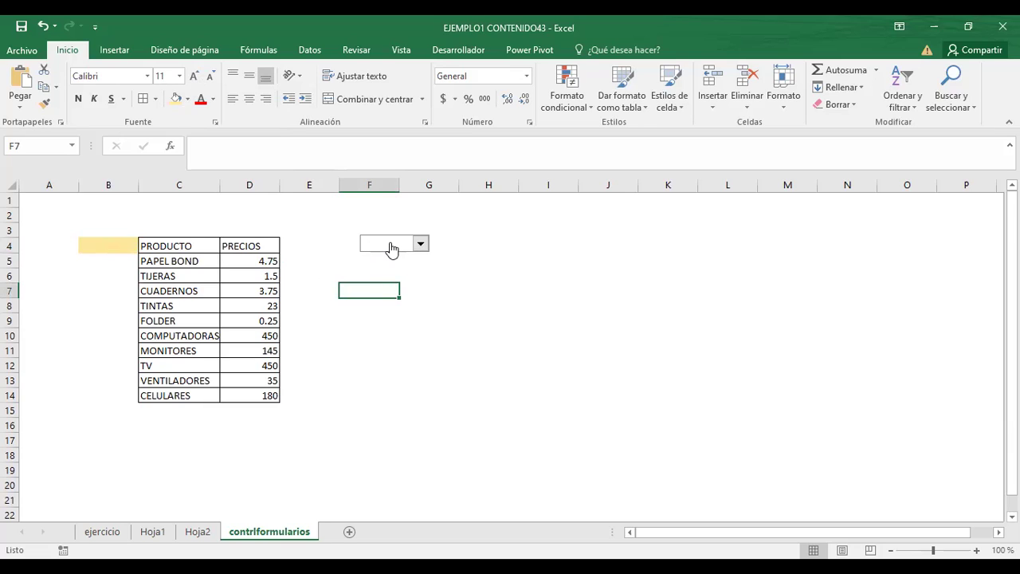
click(422, 251)
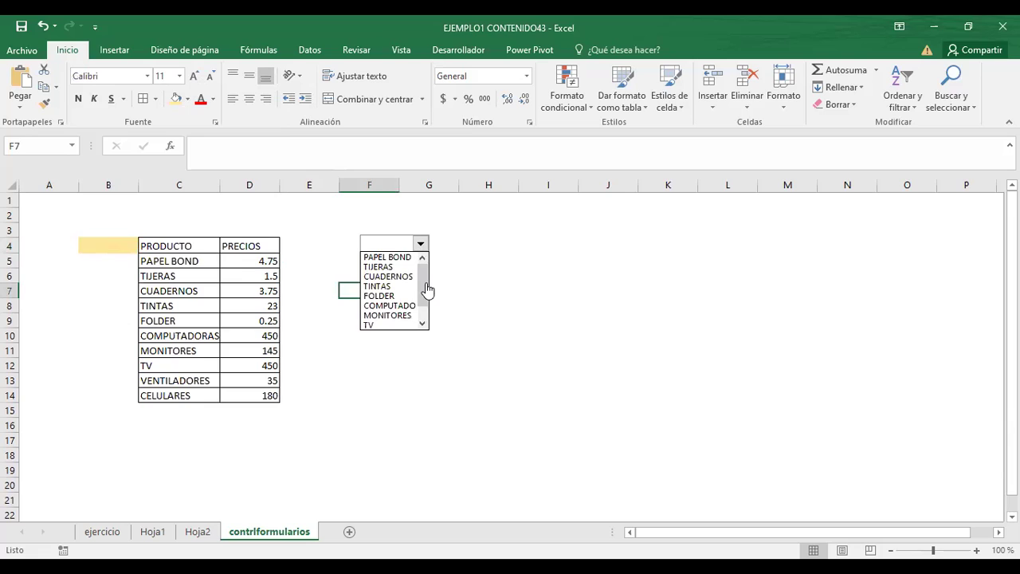
scroll(425, 289, down, 2)
scroll(426, 296, up, 2)
mouse_move(427, 267)
mouse_down()
mouse_move(424, 289)
mouse_move(423, 266)
mouse_up()
click(540, 231)
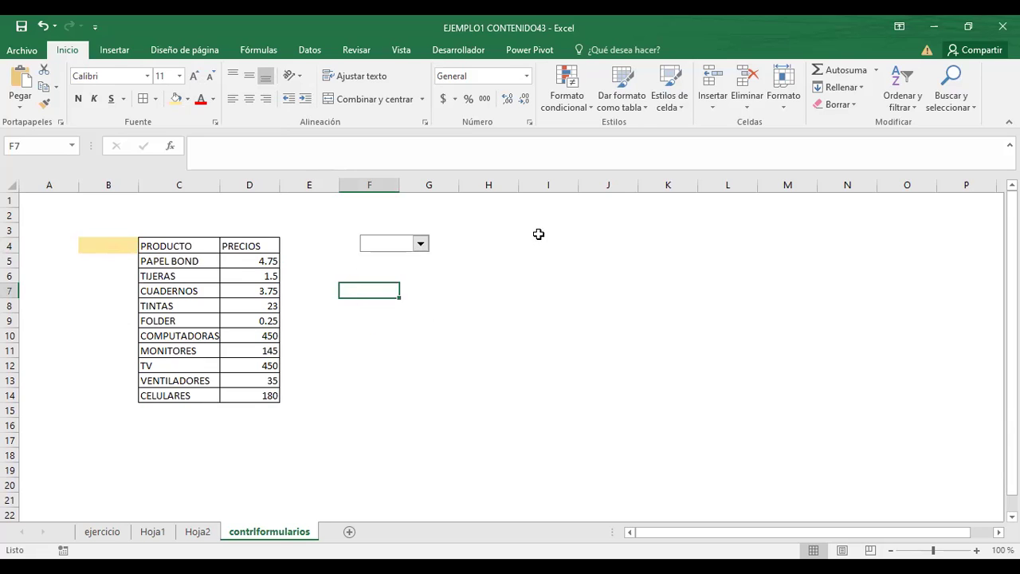
click(315, 246)
Enter the labels PRODUCTO: in E4 and PRECIO: in E5.
text(PROSU)
key(BackSpace)
text(DUCTO)
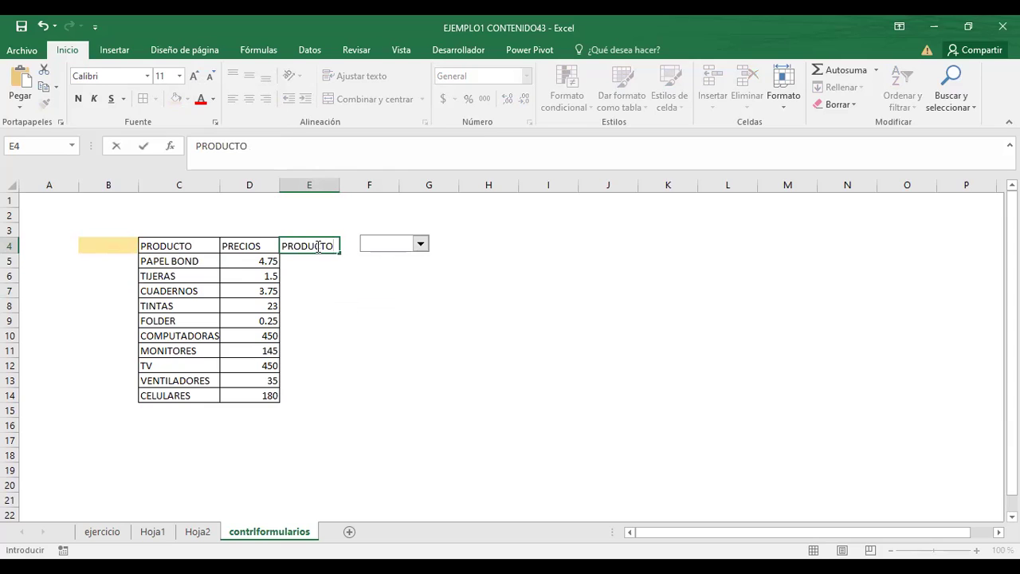
key(Return)
text(PRECIO:)
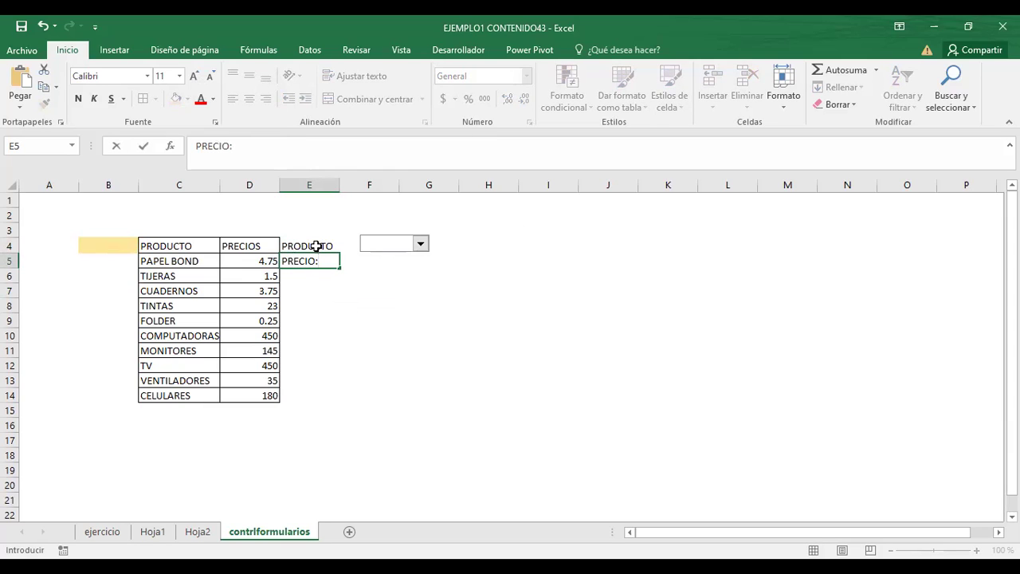
key(Return)
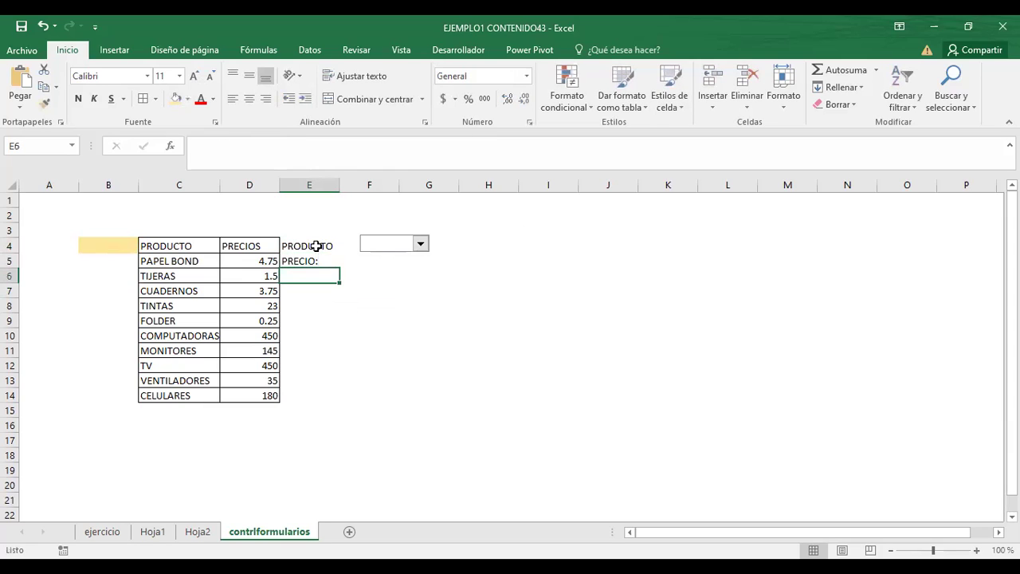
click(317, 247)
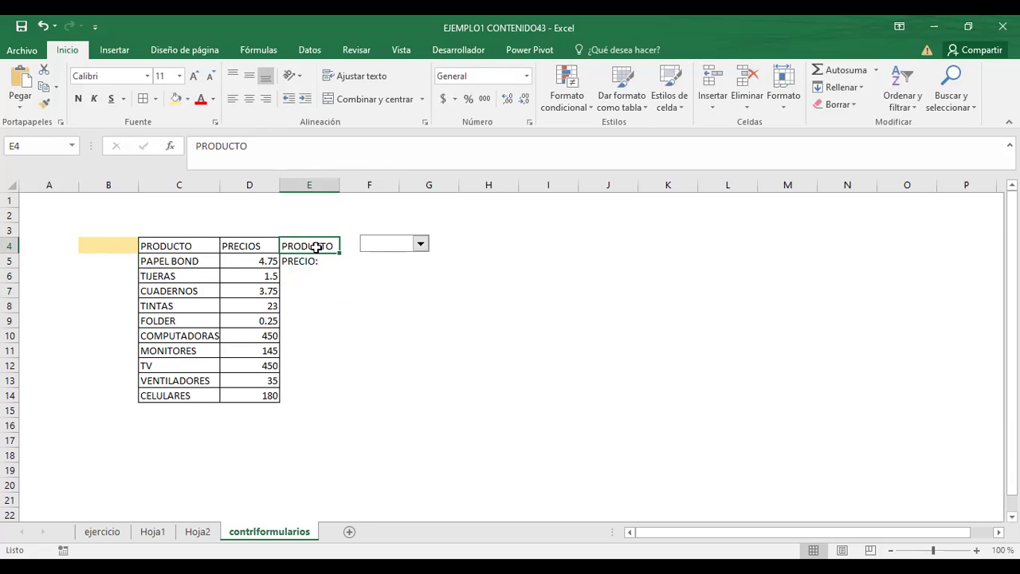
key(F2)
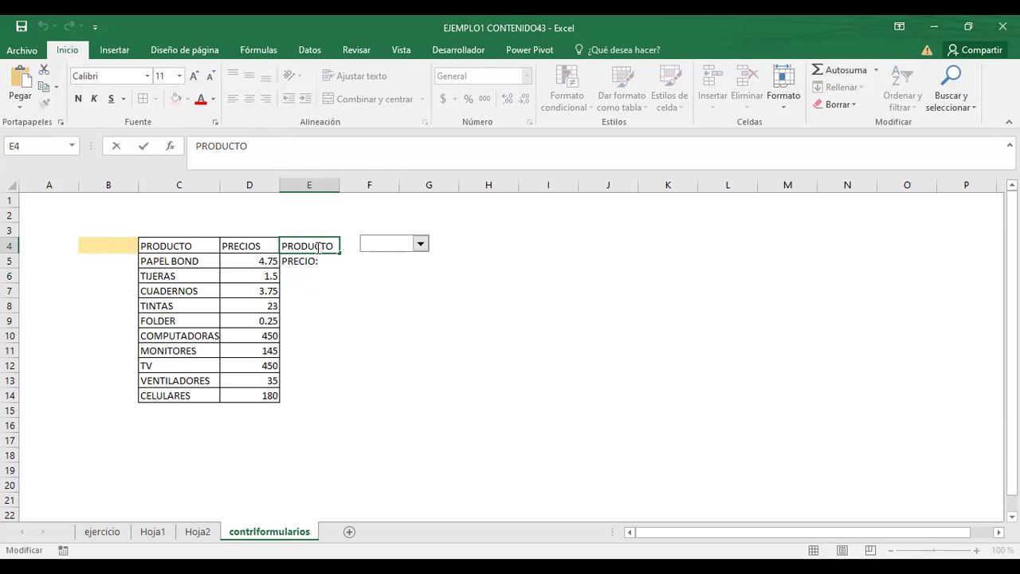
text(:)
key(Return)
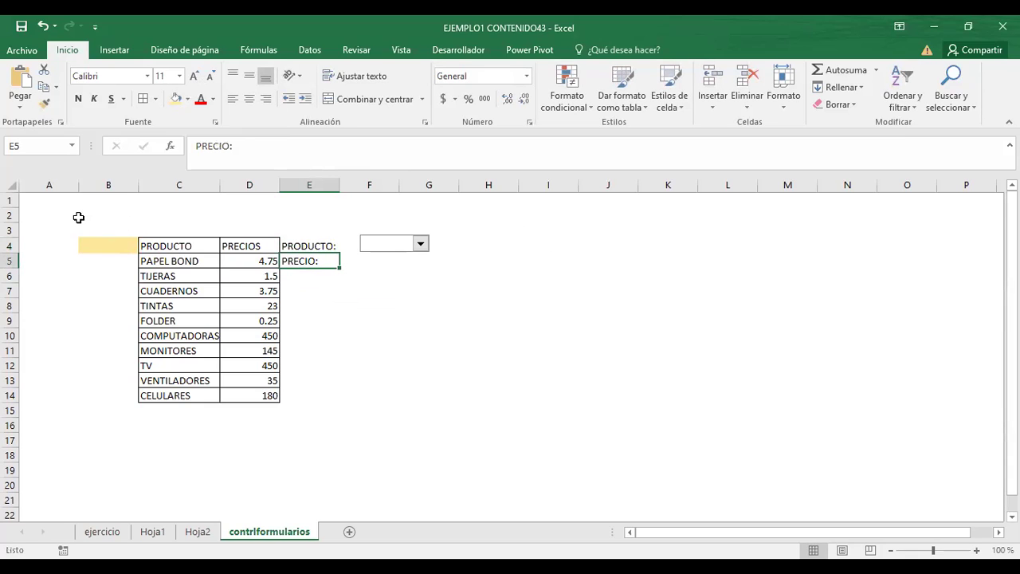
Shade the block A2:G15 light yellow and fill cell B4 green.
drag(76, 216, 451, 413)
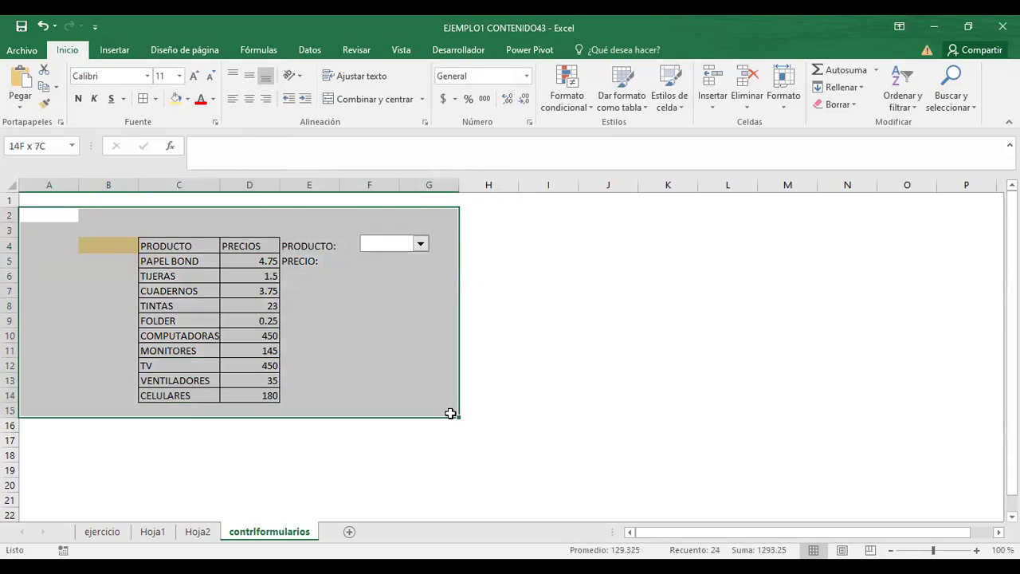
click(179, 100)
click(641, 293)
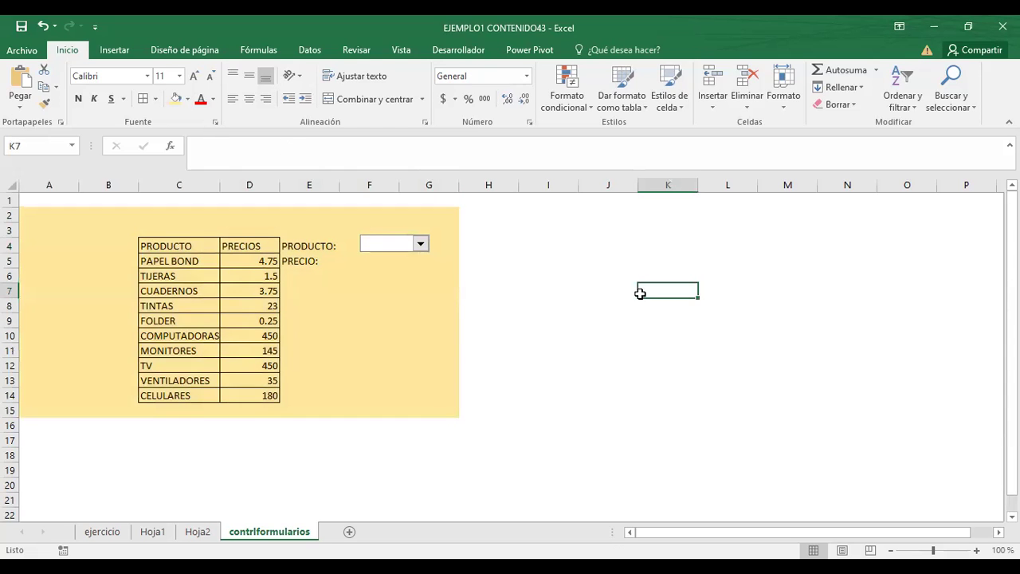
click(120, 249)
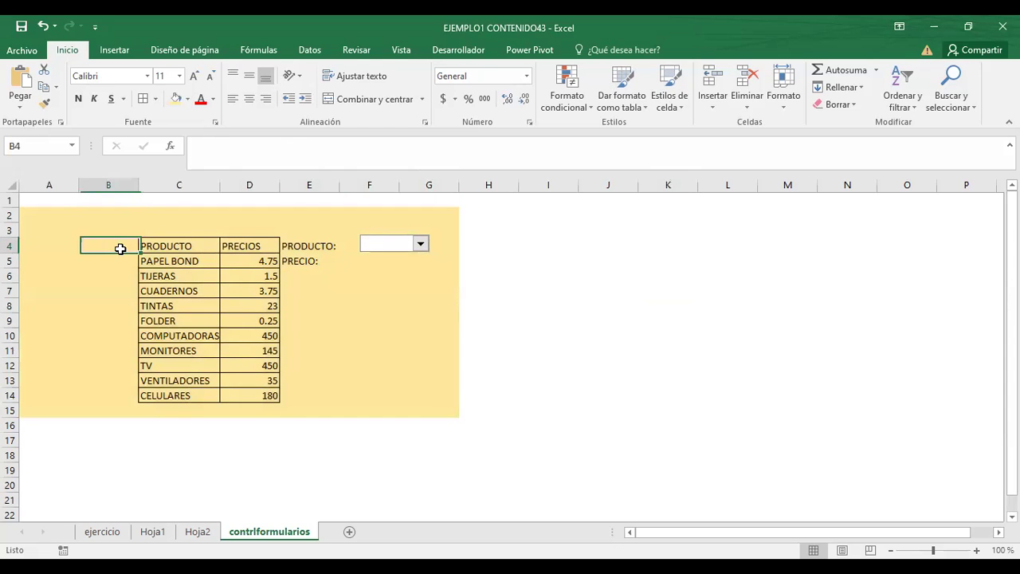
click(188, 99)
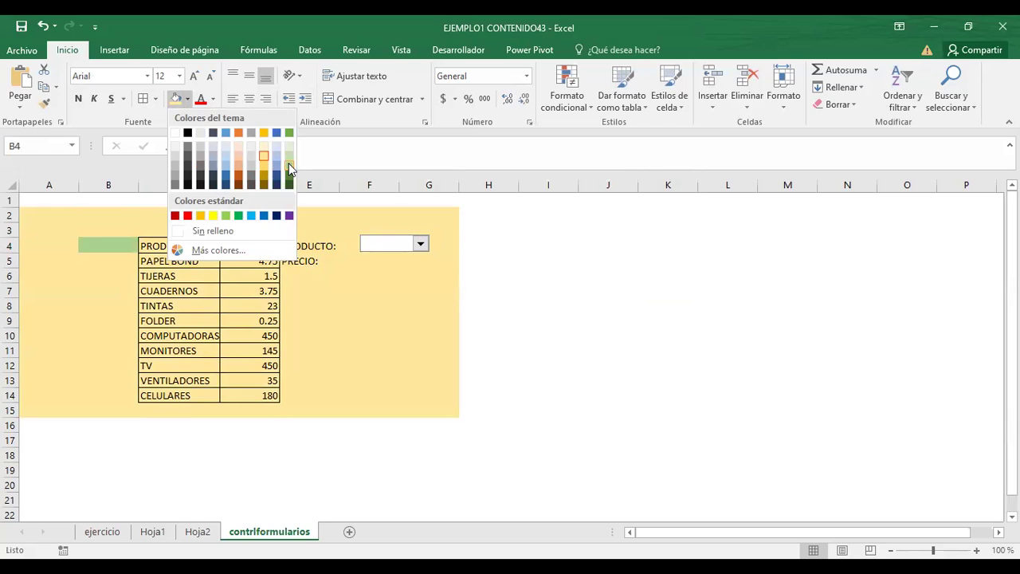
click(239, 214)
click(586, 277)
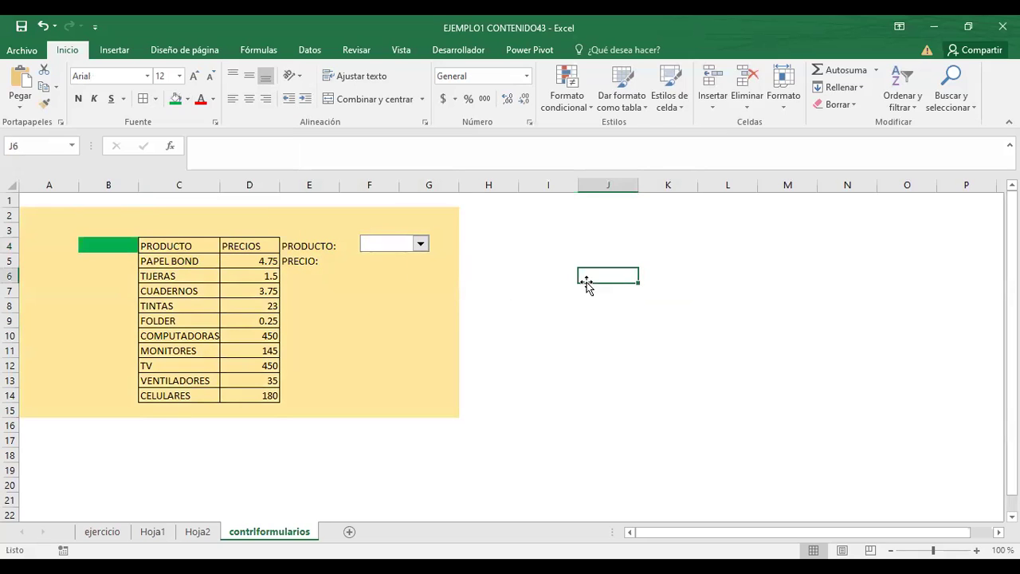
click(375, 262)
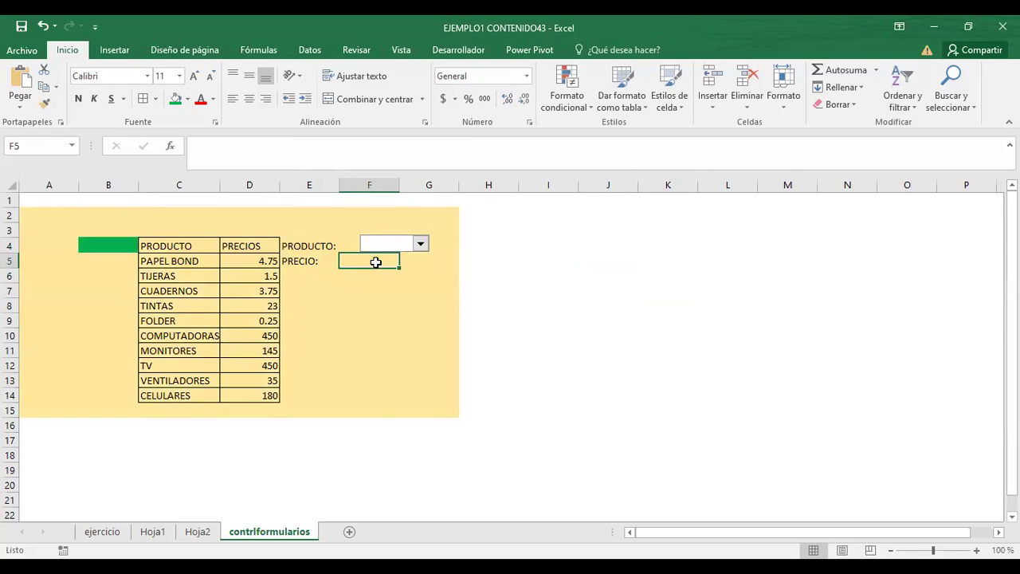
Enter =INDICE(C5:D14;B4;2) in F5 so it returns the price 4.75.
text(=I)
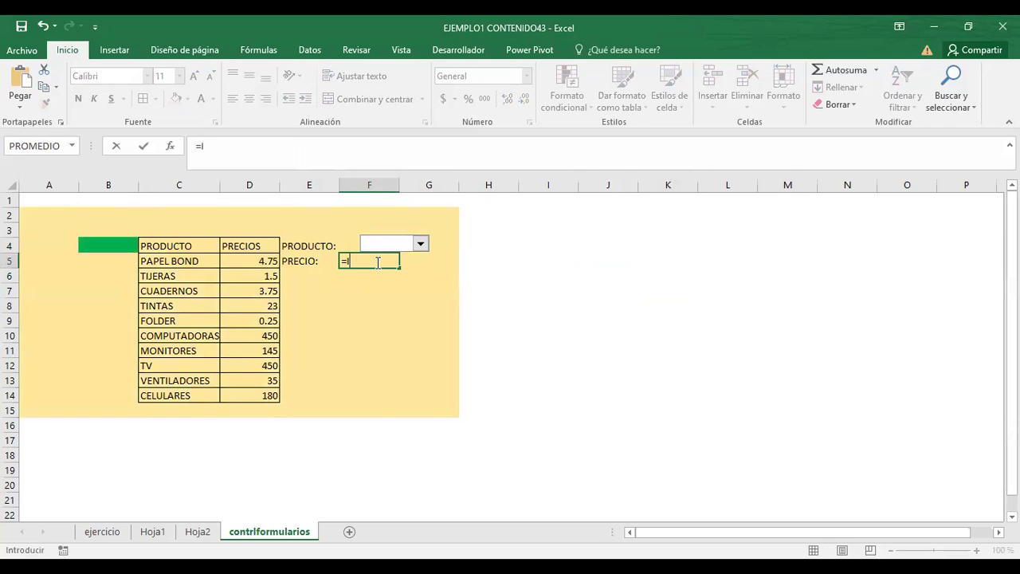
text(NDICE)
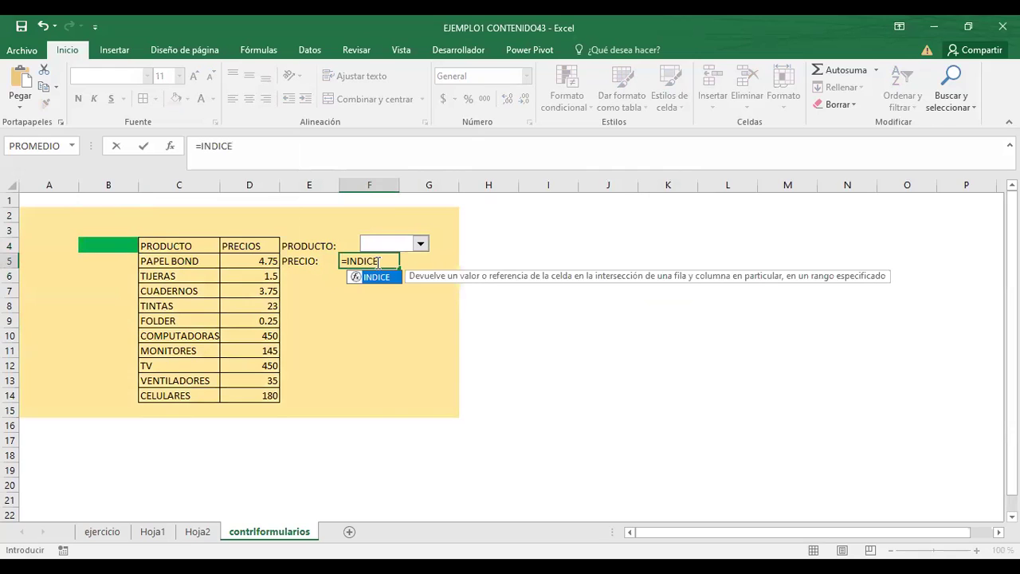
text(()
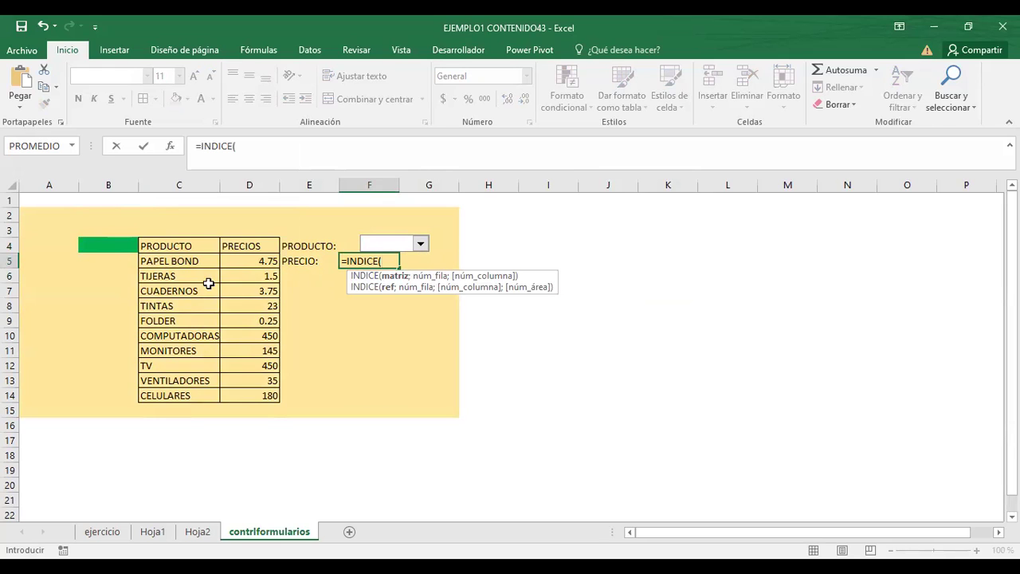
click(155, 261)
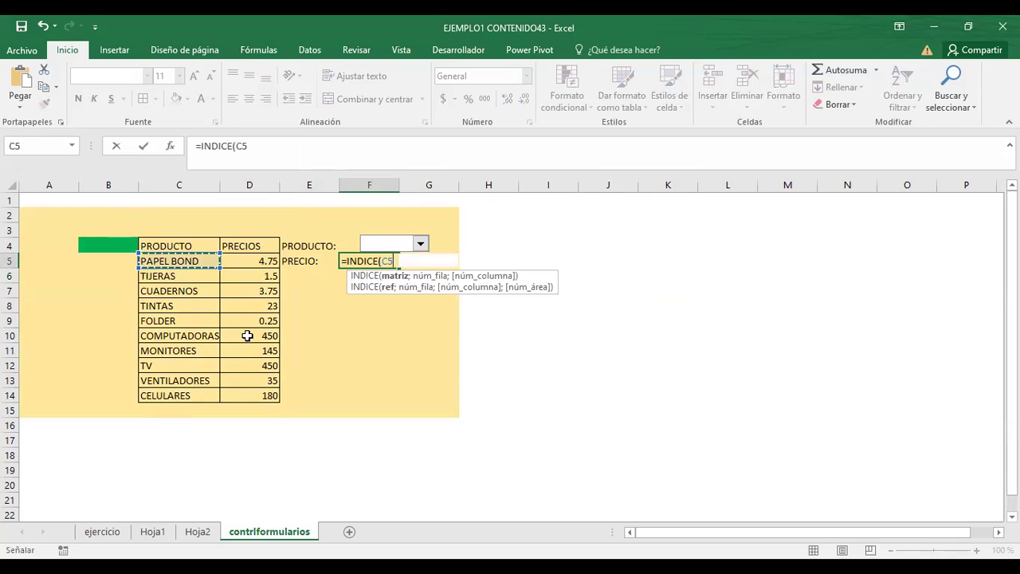
shift+click(251, 396)
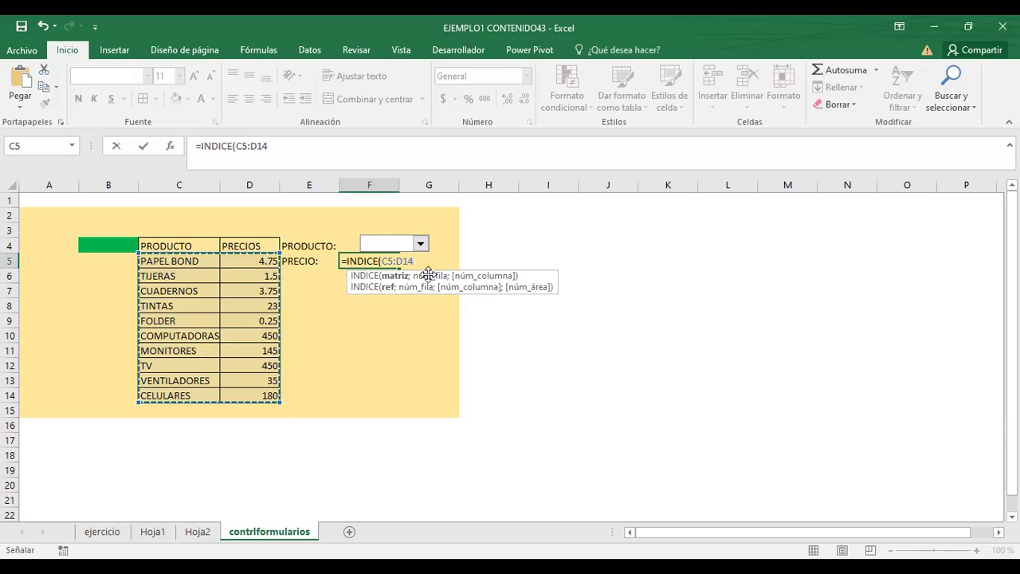
text(;)
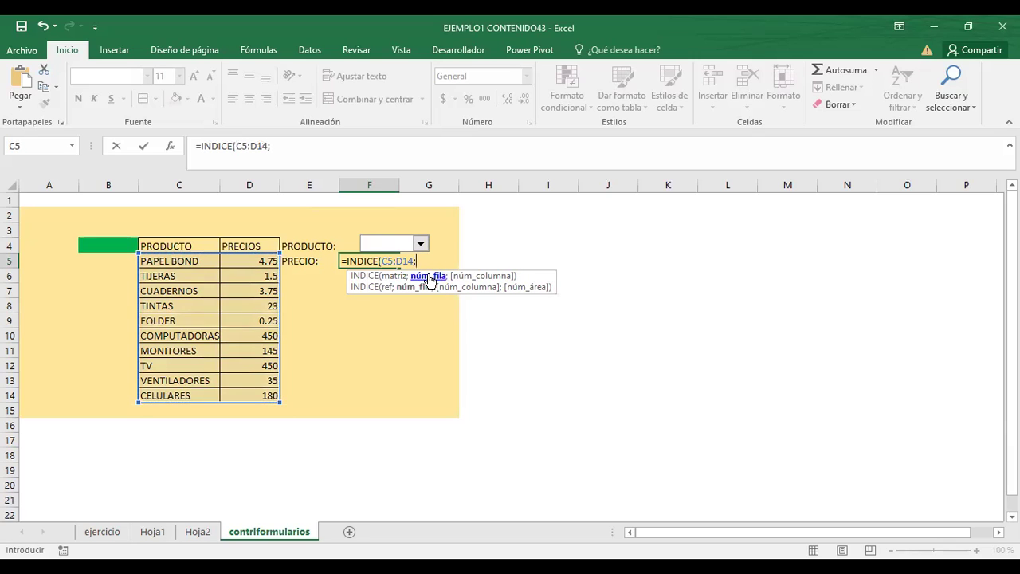
click(109, 244)
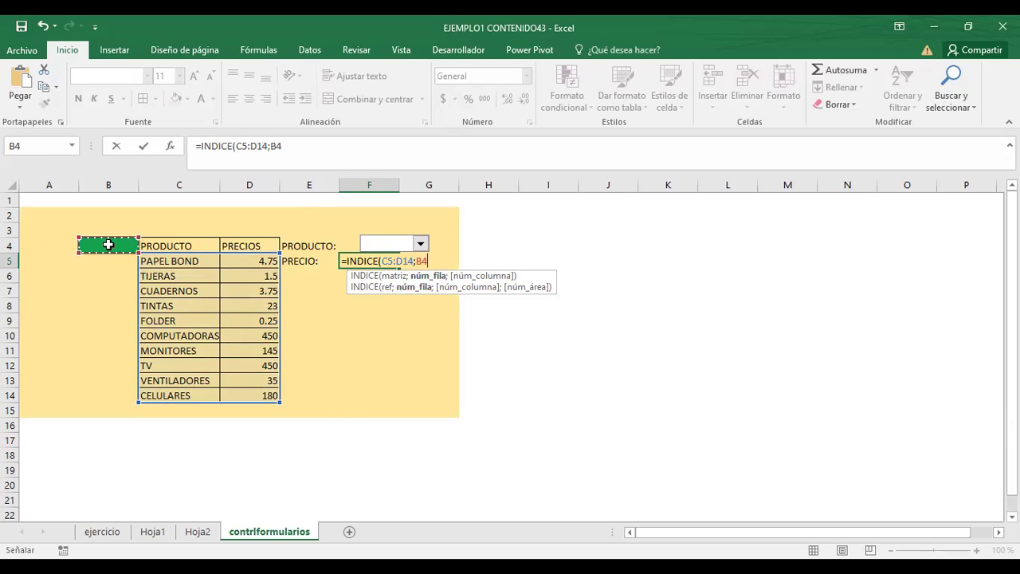
text(;)
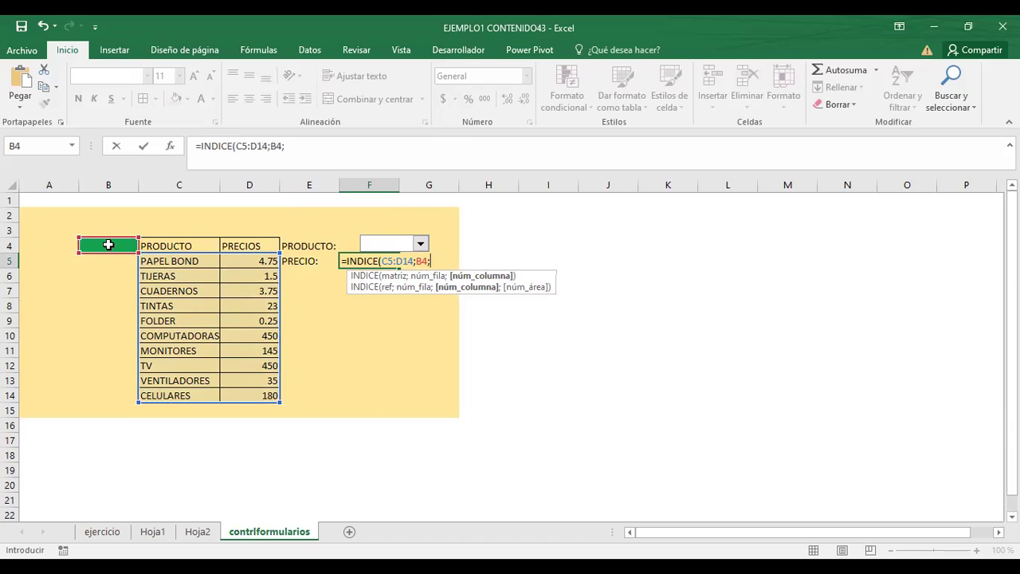
text(2)
text())
key(Return)
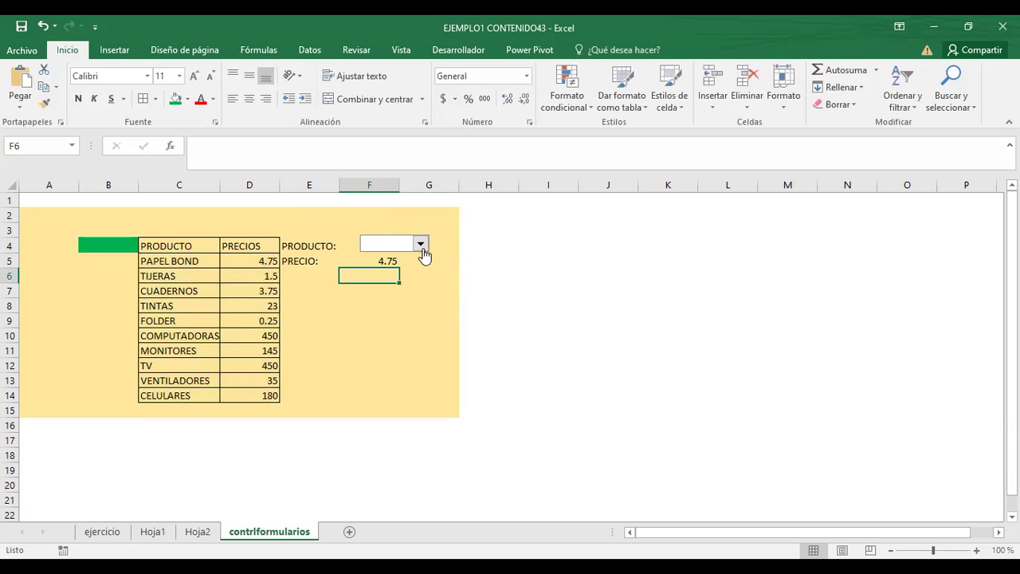
click(421, 244)
Choose PAPEL BOND in the product selector and give price cell F5 a yellow fill.
click(391, 256)
click(372, 261)
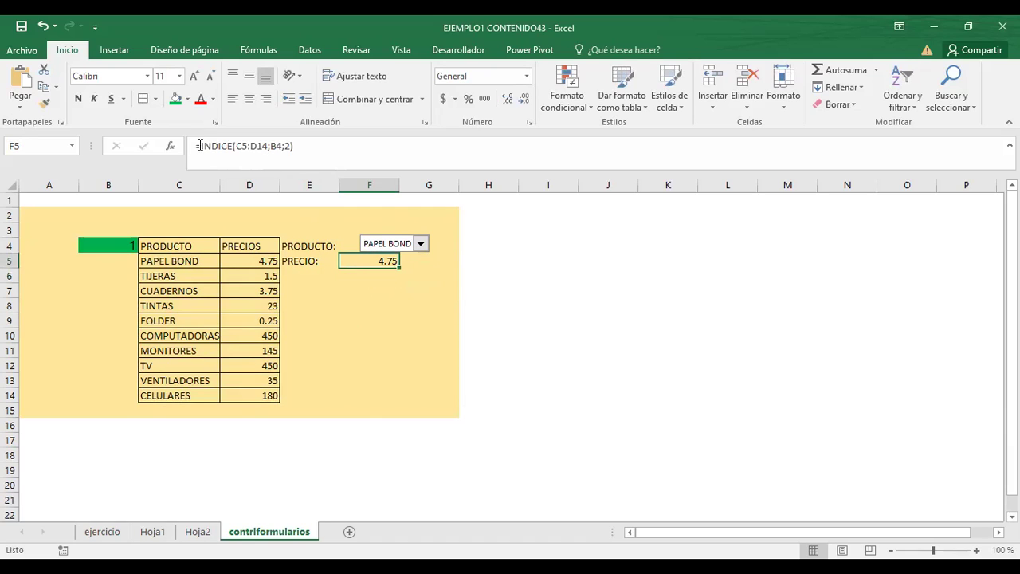
click(188, 99)
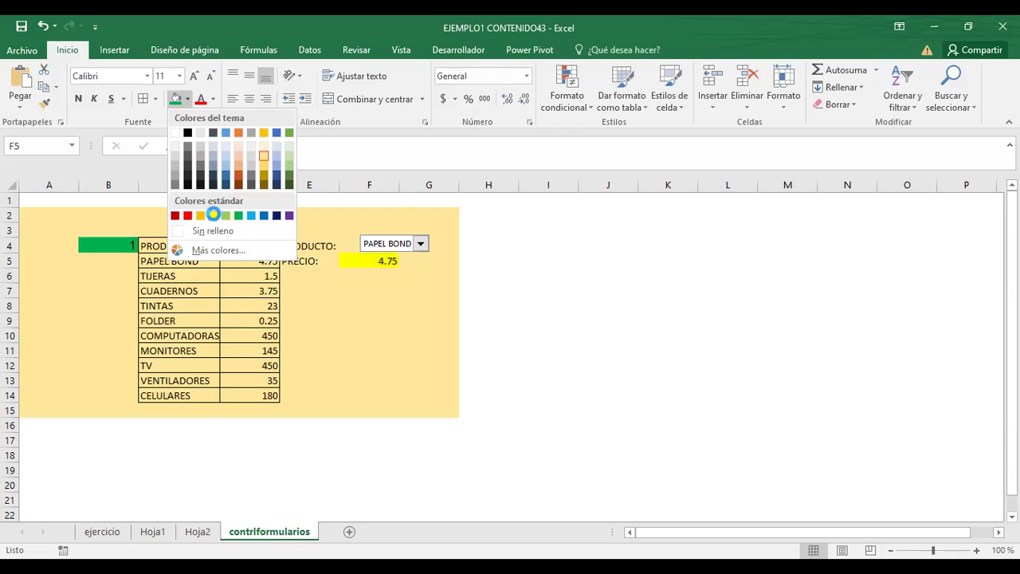
click(213, 215)
click(560, 260)
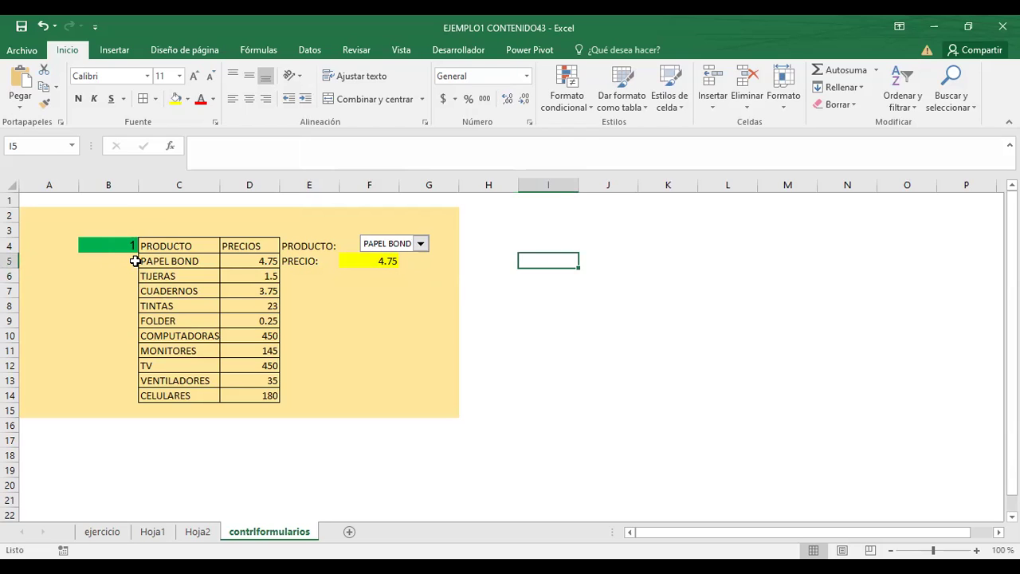
click(420, 244)
click(379, 267)
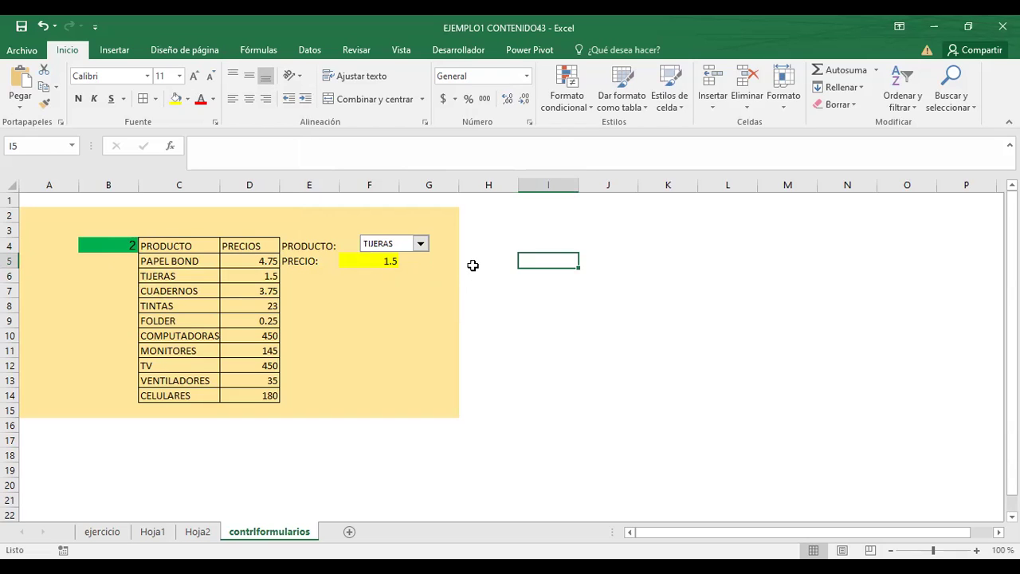
click(409, 249)
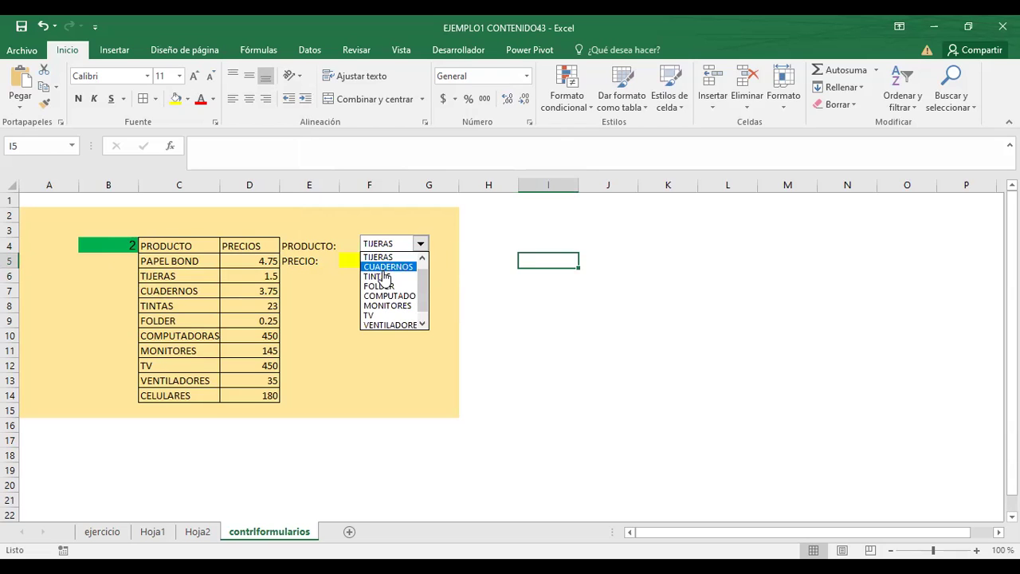
click(381, 277)
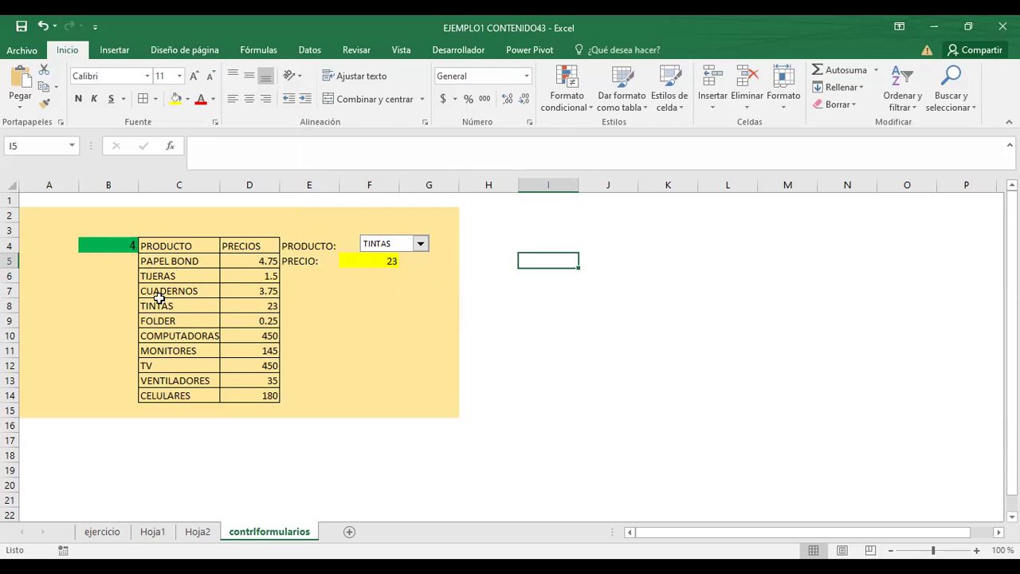
click(126, 308)
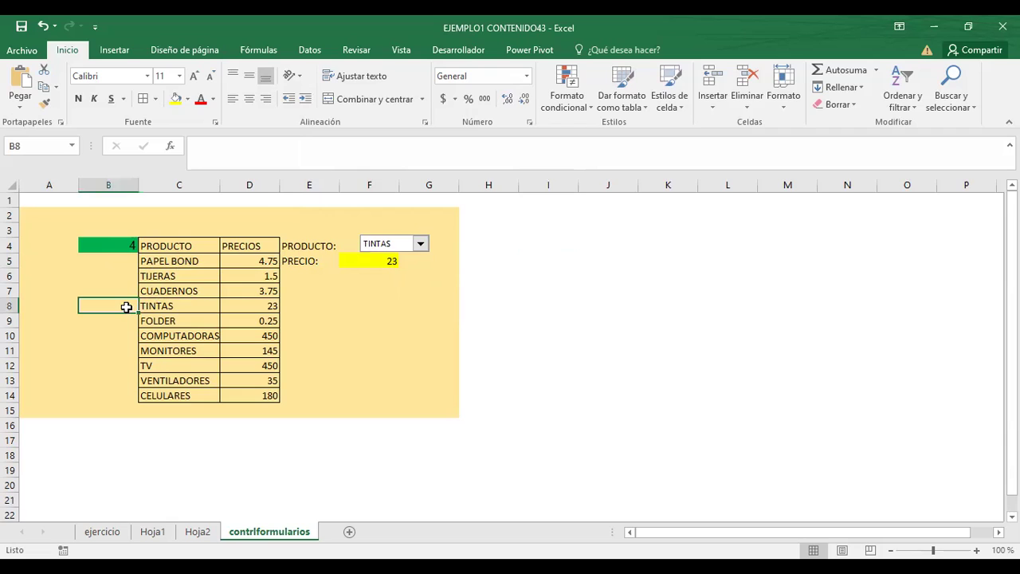
click(422, 244)
click(395, 276)
click(422, 245)
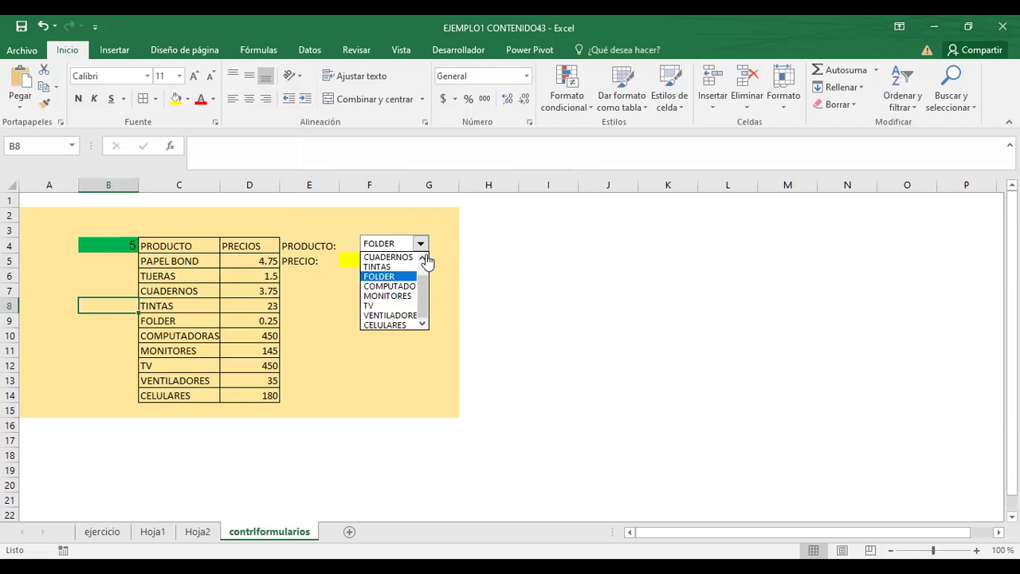
click(391, 323)
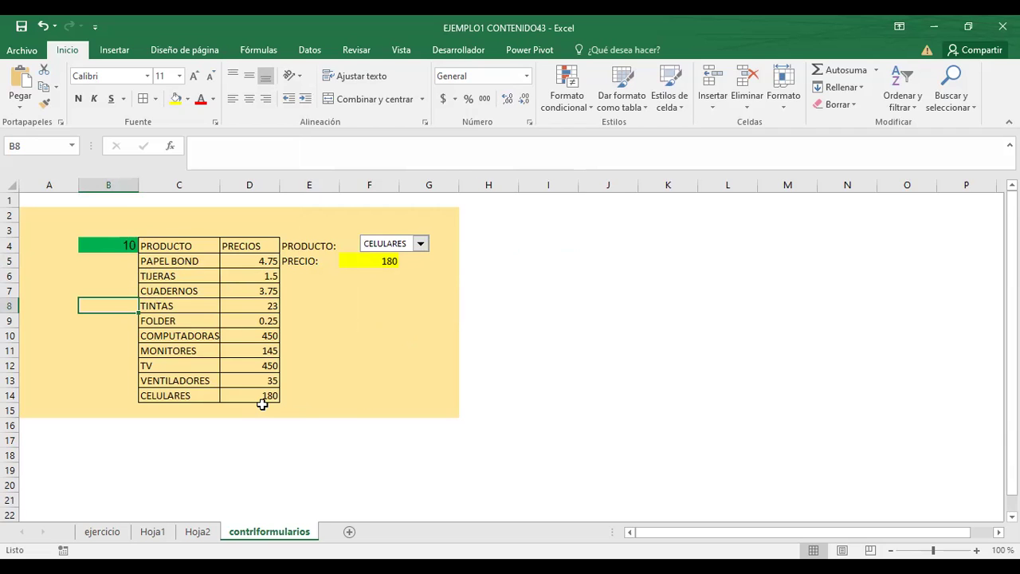
click(158, 264)
click(155, 280)
click(156, 292)
click(163, 309)
click(170, 322)
click(176, 333)
click(174, 351)
click(165, 365)
click(169, 383)
click(171, 394)
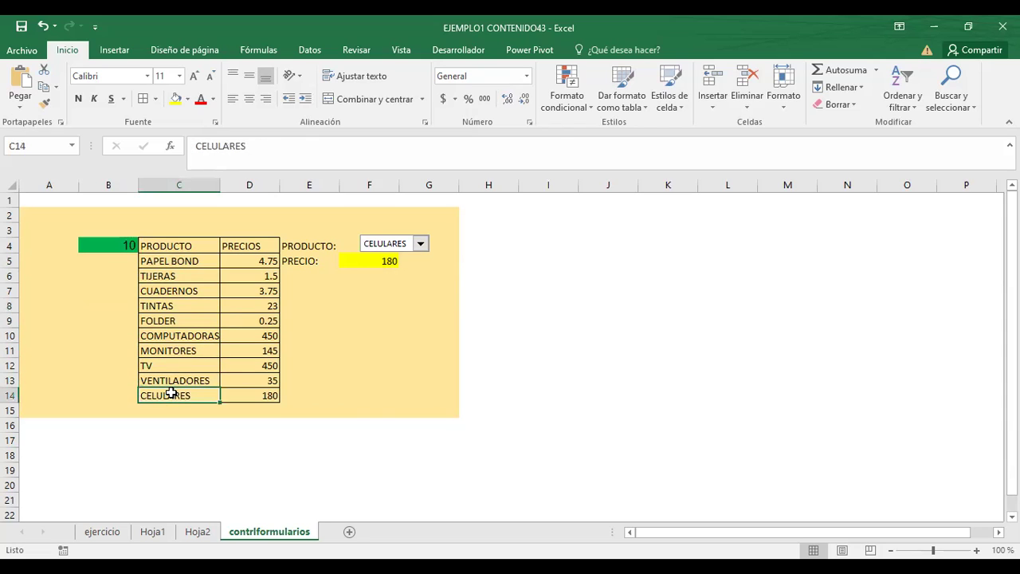
click(372, 347)
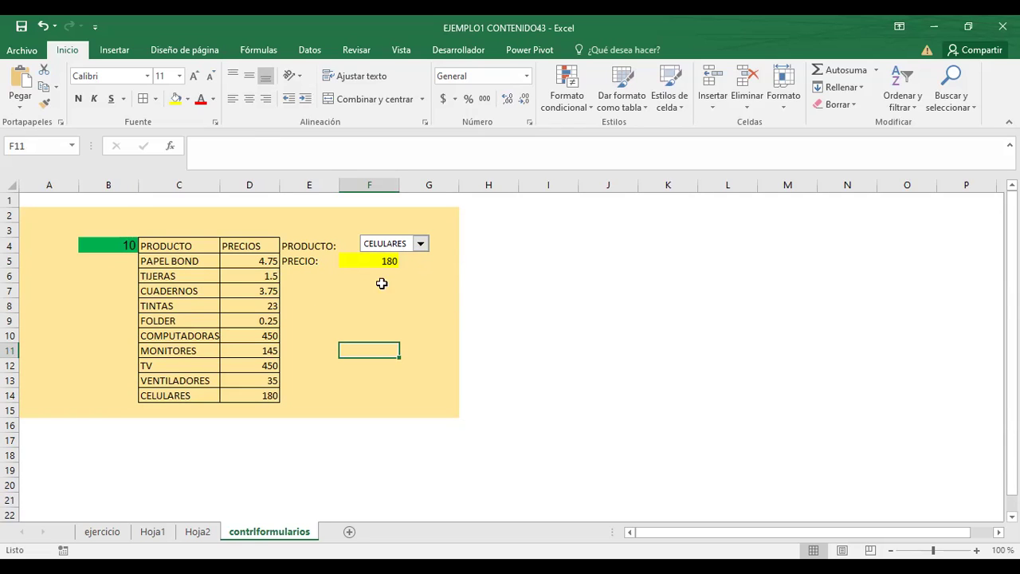
Look over the Insertar form controls on the Desarrollador tab, then minimize Excel.
click(484, 53)
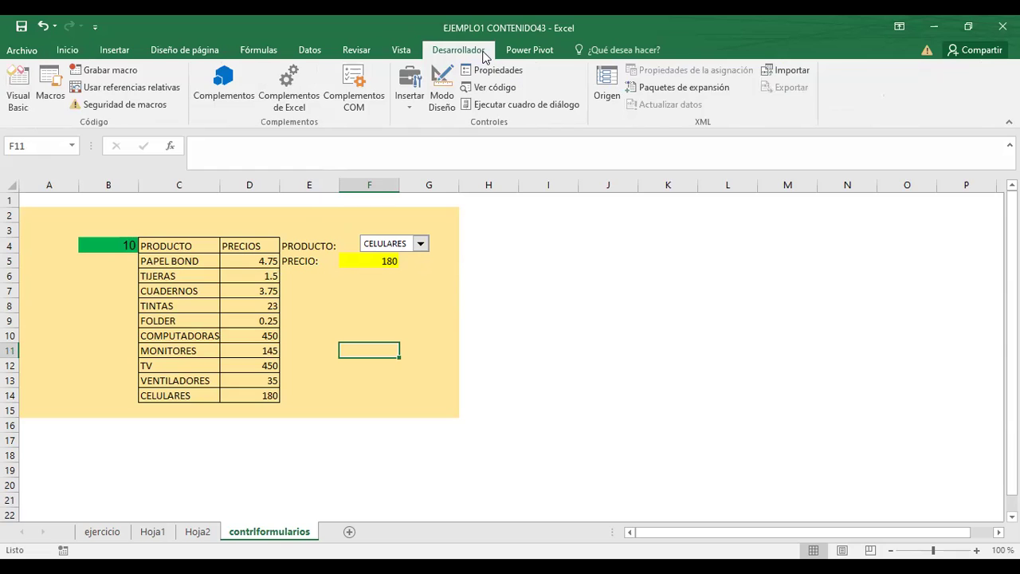
click(414, 104)
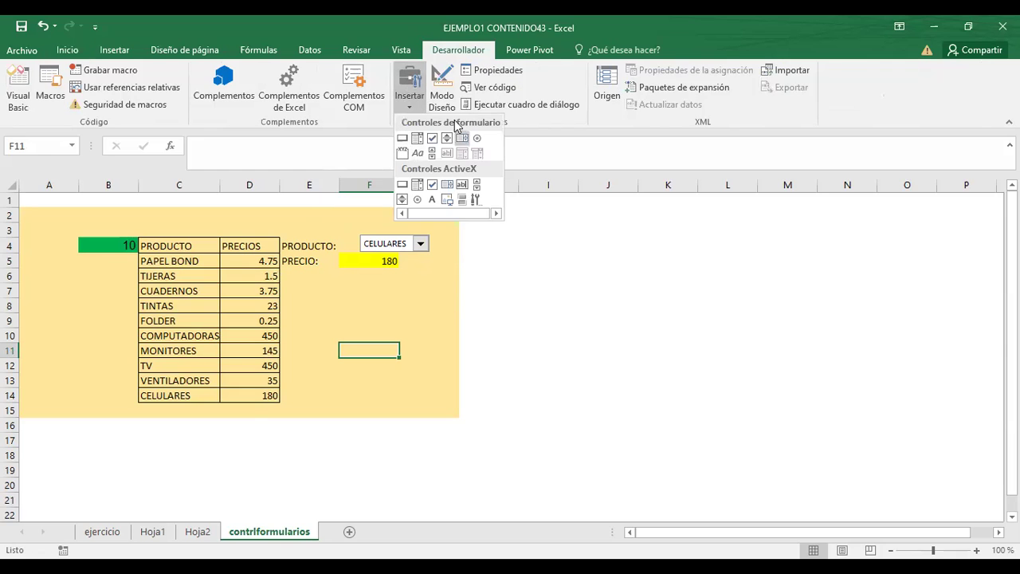
click(496, 260)
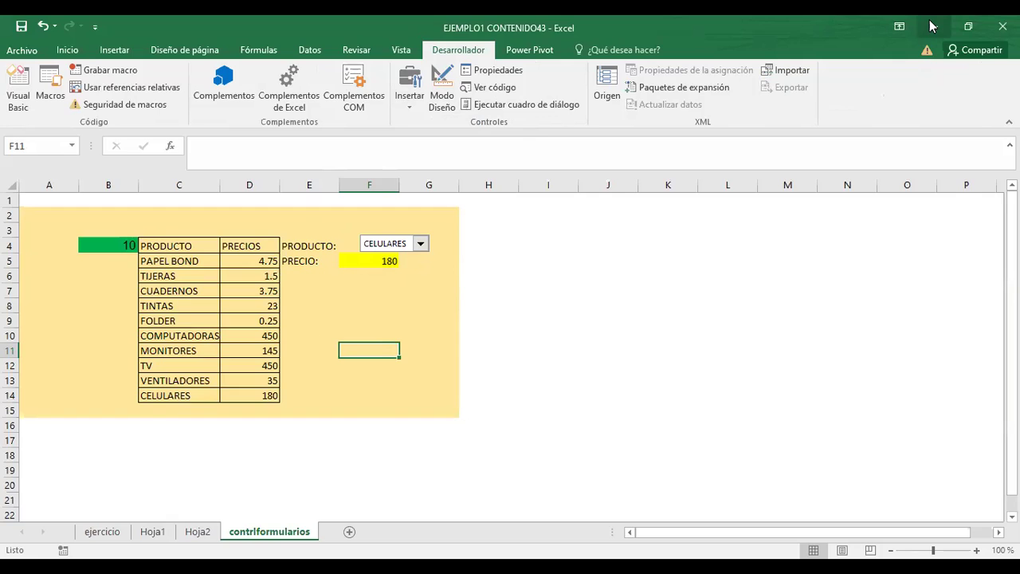
click(930, 26)
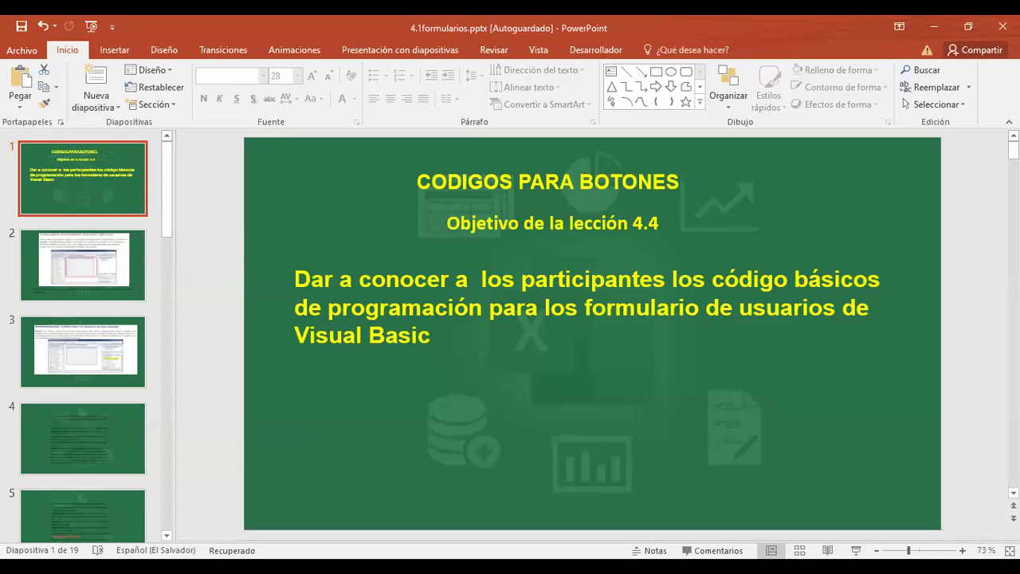
Run the CODIGOS PARA BOTONES slideshow, end it, and return to the frame2 code.
key(F5)
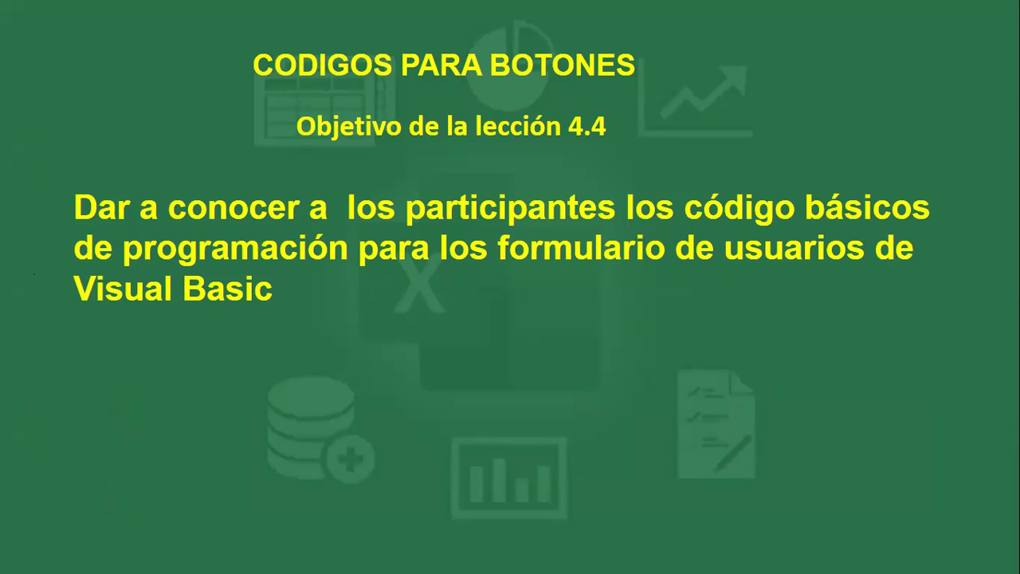
key(Escape)
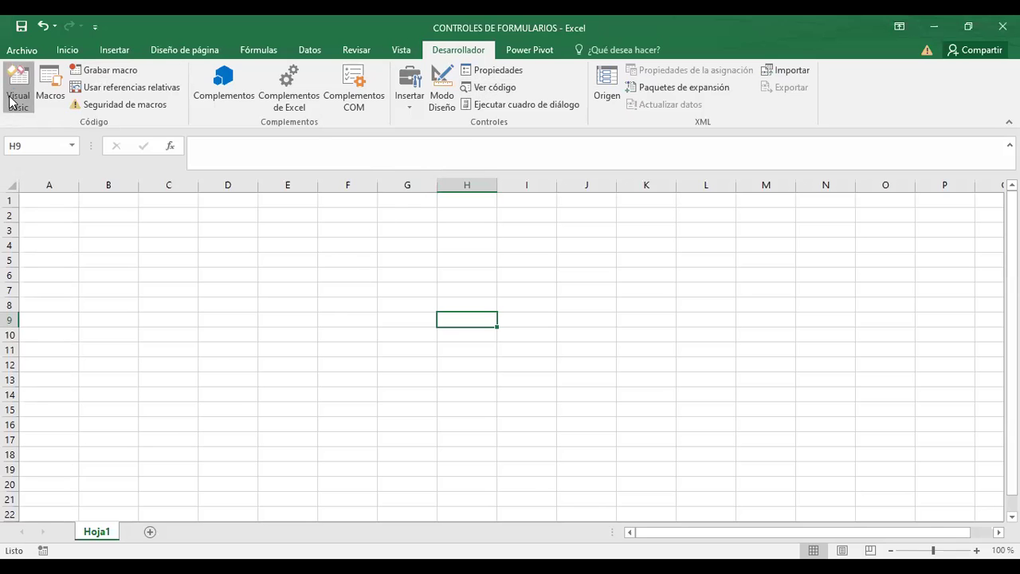
click(11, 98)
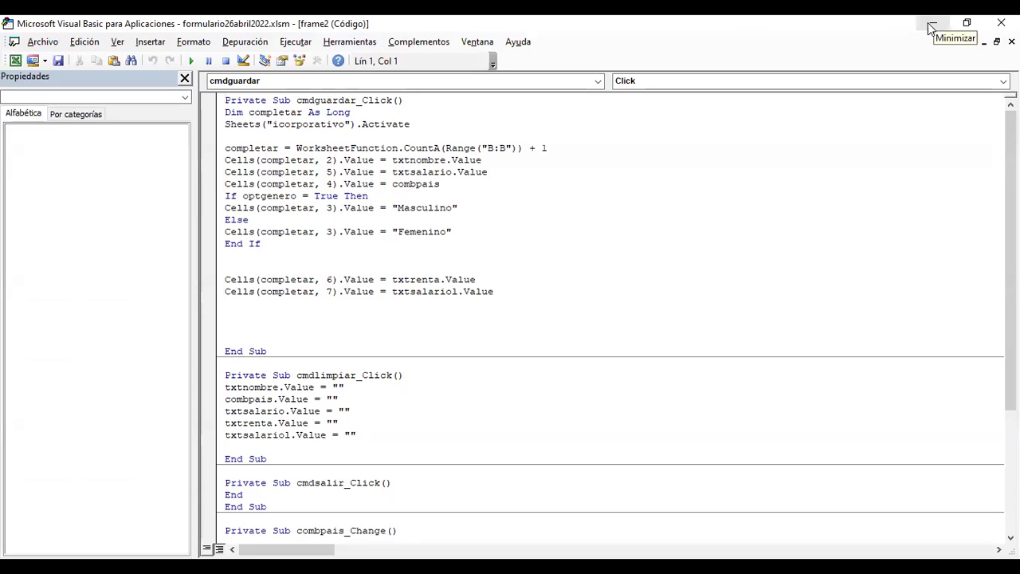
Minimize the VBA editor so the EJEMPLO1 CONTENIDO43 workbook shows with CELULARES priced 180.
click(930, 26)
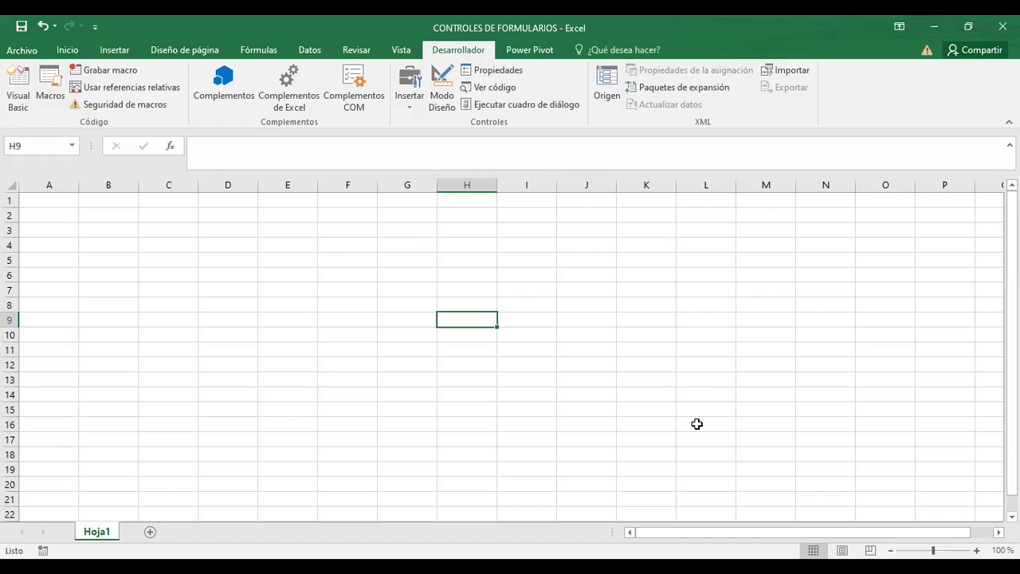
key(alt+F11)
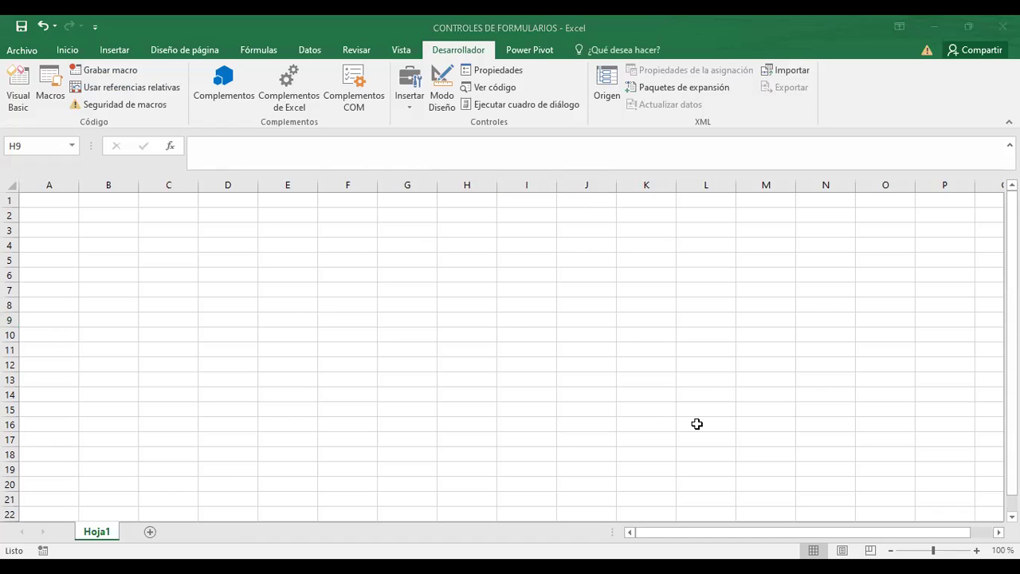
click(19, 73)
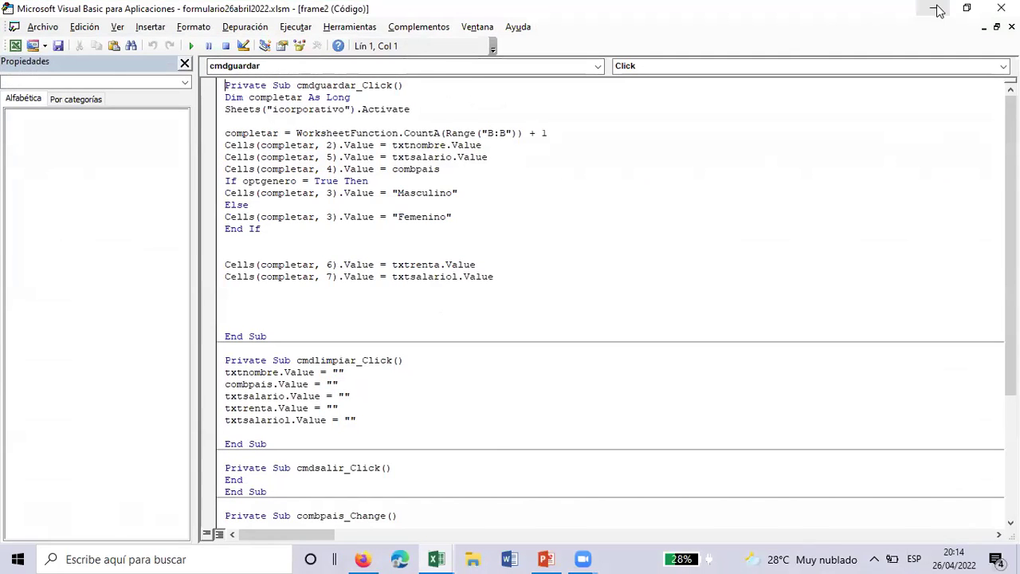
click(936, 9)
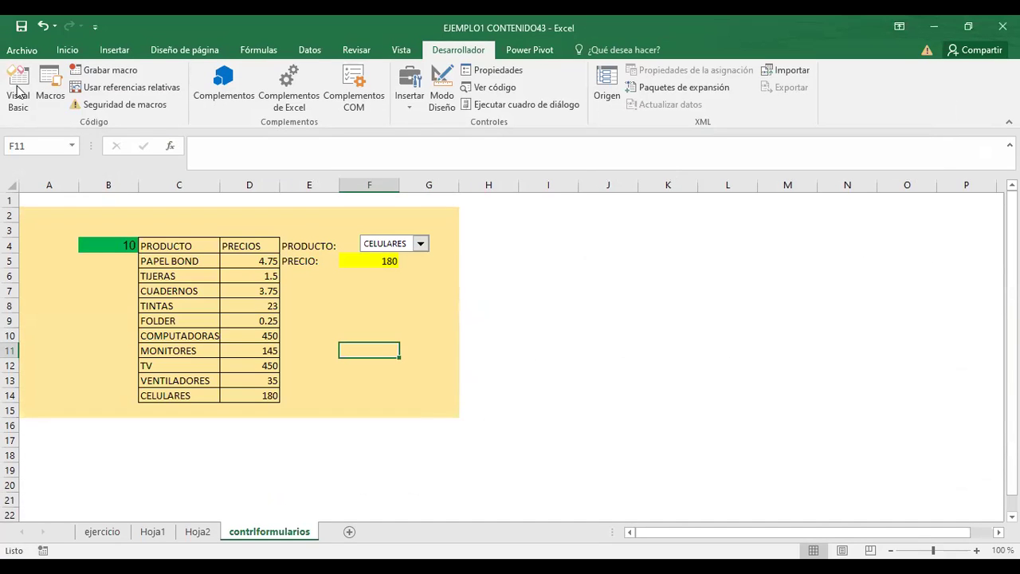
click(18, 80)
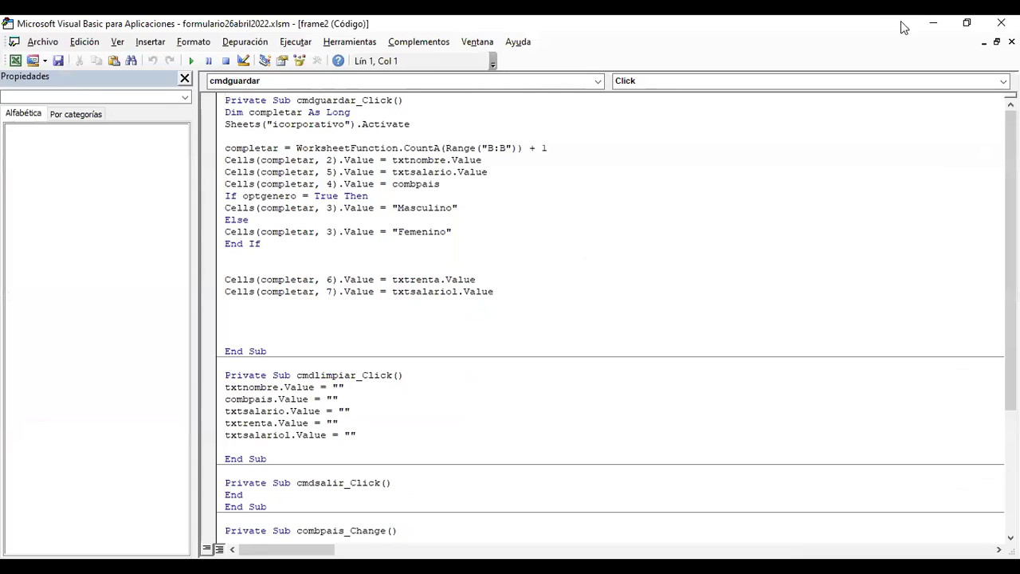
click(936, 29)
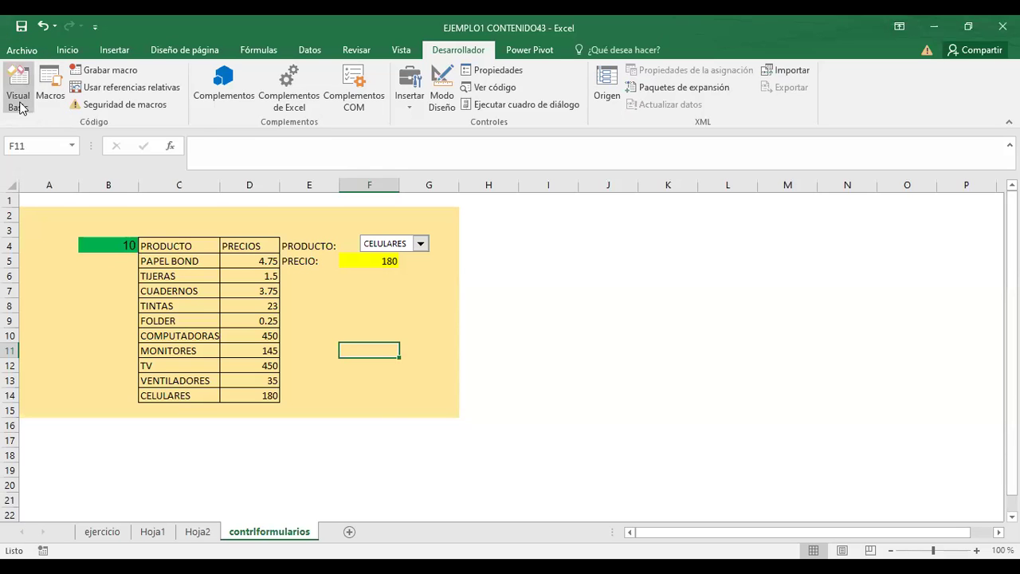
Create a blank workbook from Archivo > Nuevo and open its Visual Basic editor.
click(32, 56)
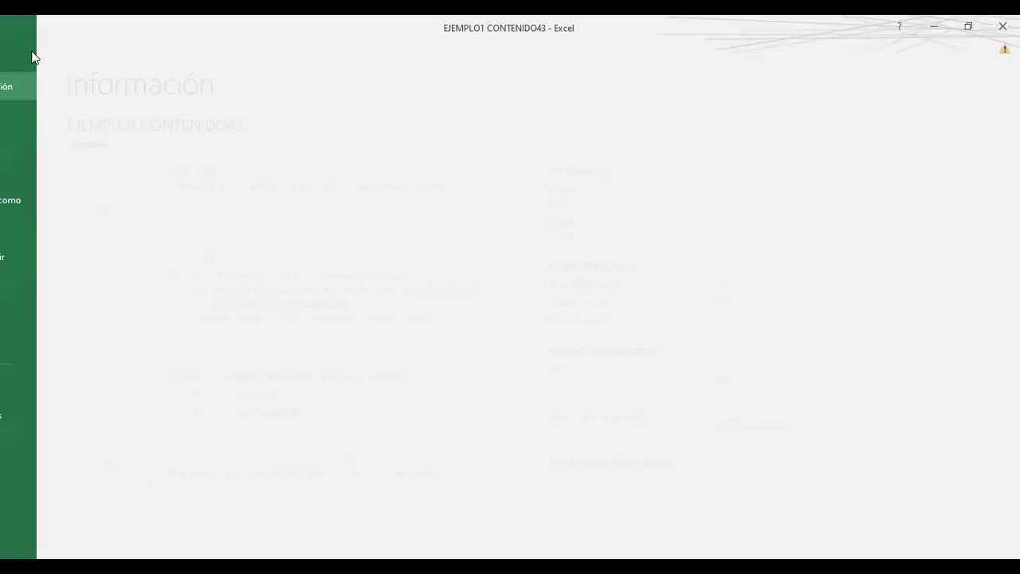
click(32, 115)
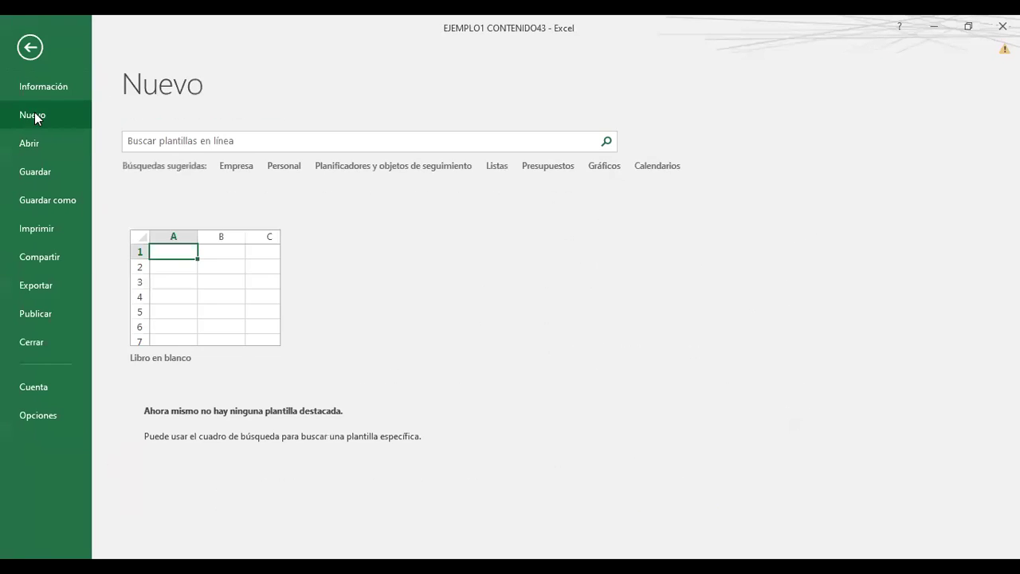
click(208, 287)
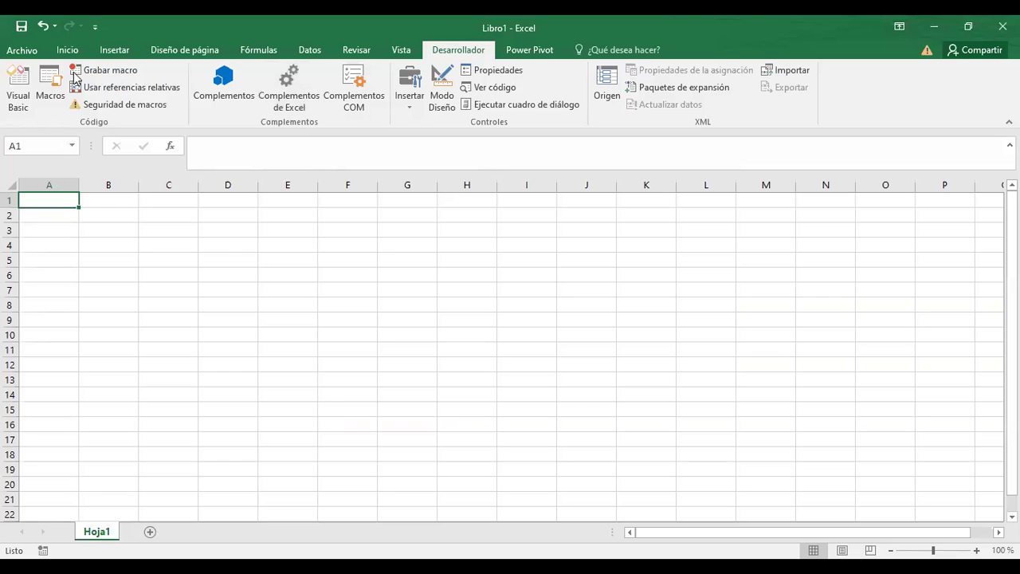
click(18, 95)
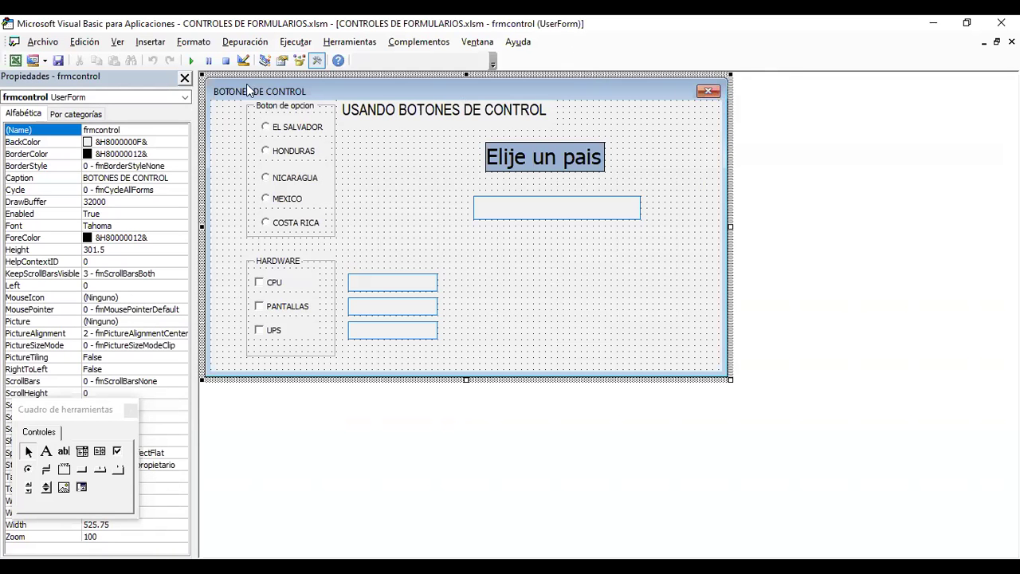
Close the Properties window and frmcontrol designer and code windows, then show the Project Explorer.
click(184, 78)
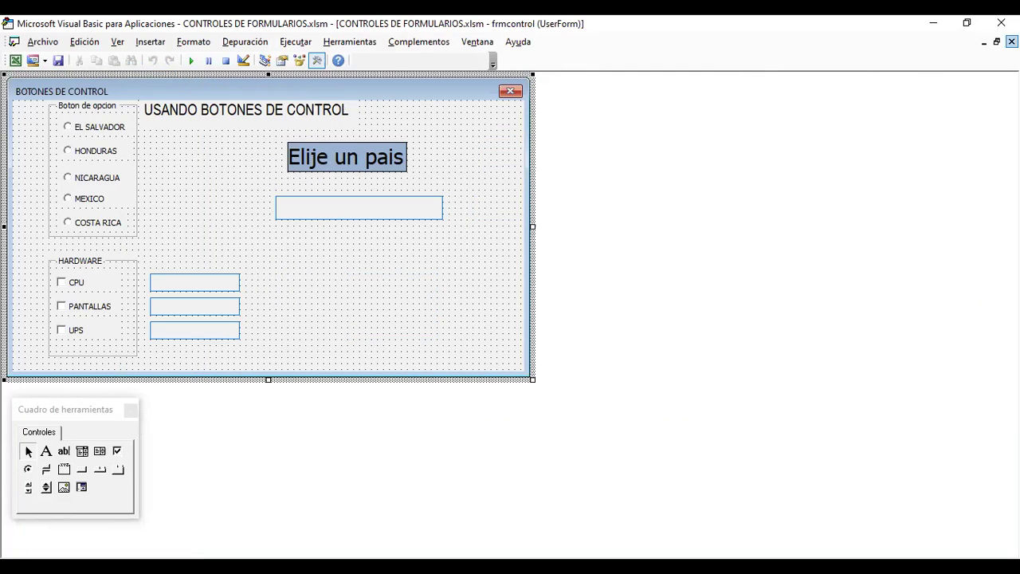
click(1010, 42)
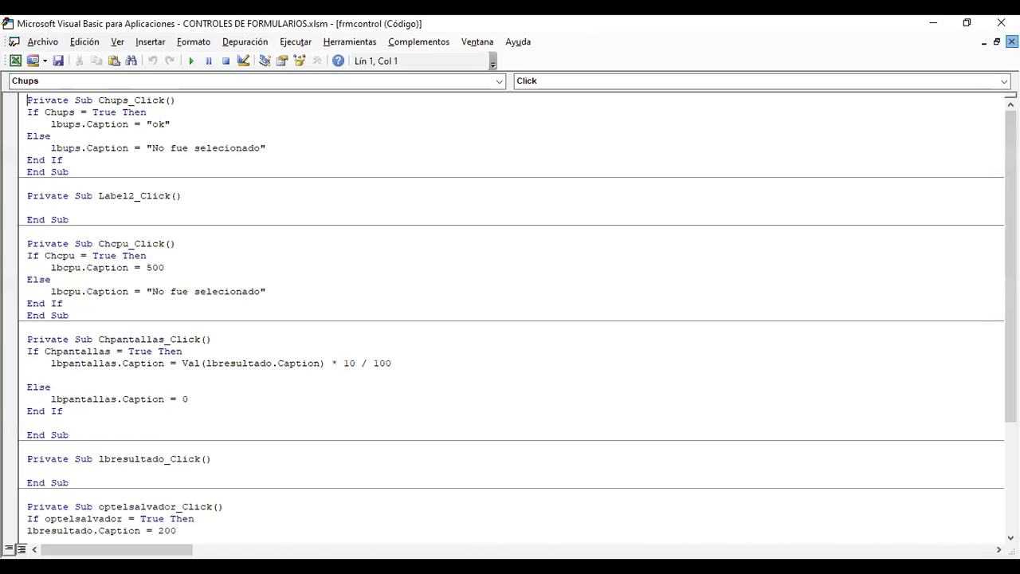
click(1011, 41)
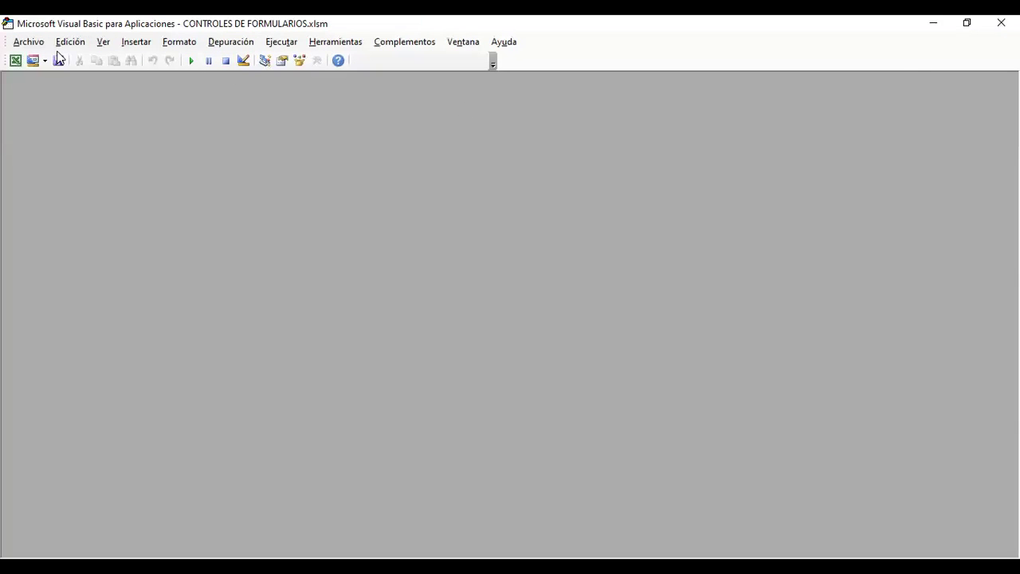
click(104, 43)
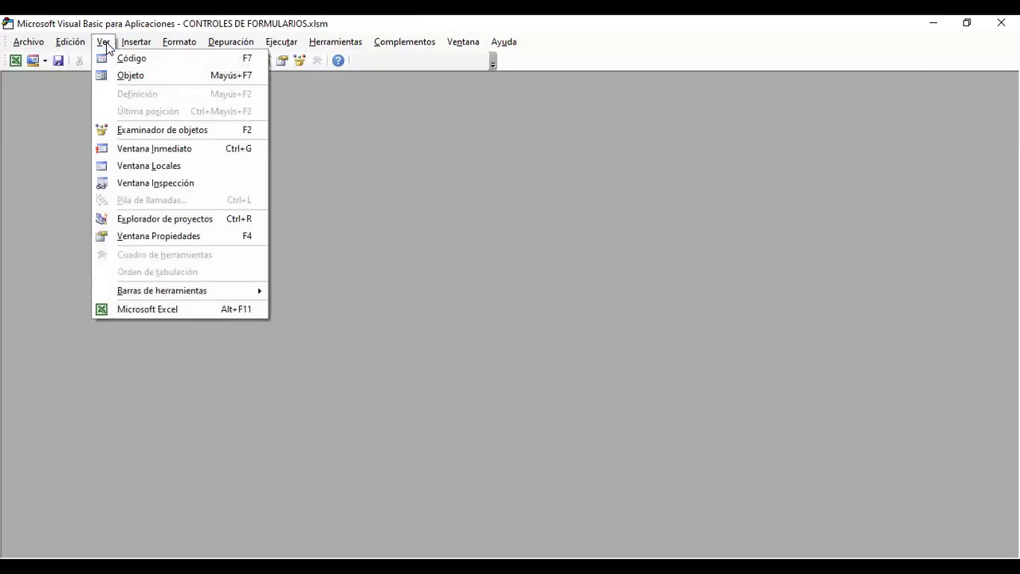
click(142, 220)
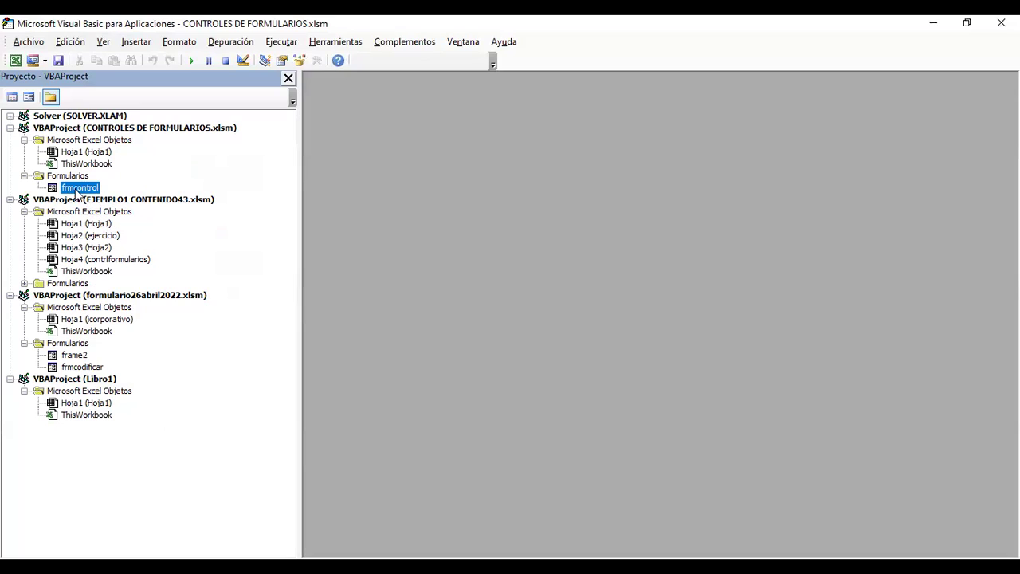
Open frmcodificar and delete its CELULAR, APELLIDO and NOMBRE labels.
double_click(83, 367)
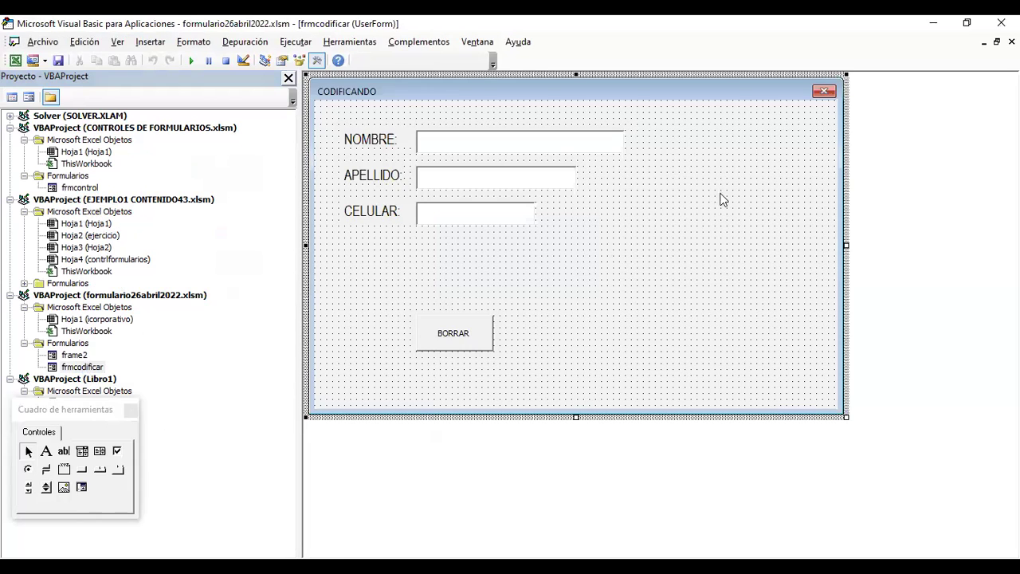
click(389, 214)
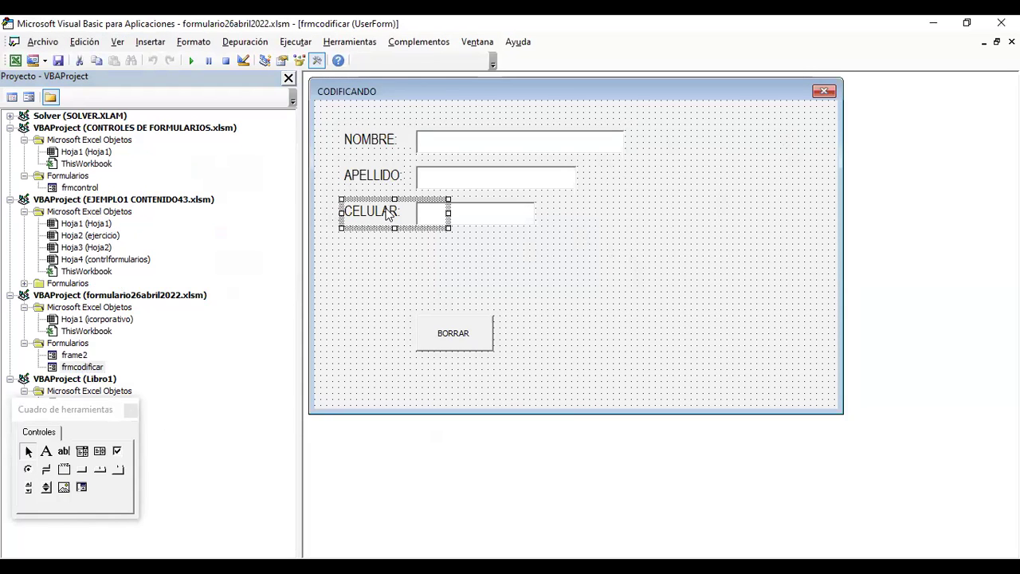
key(Delete)
click(391, 175)
key(Delete)
click(383, 138)
key(Delete)
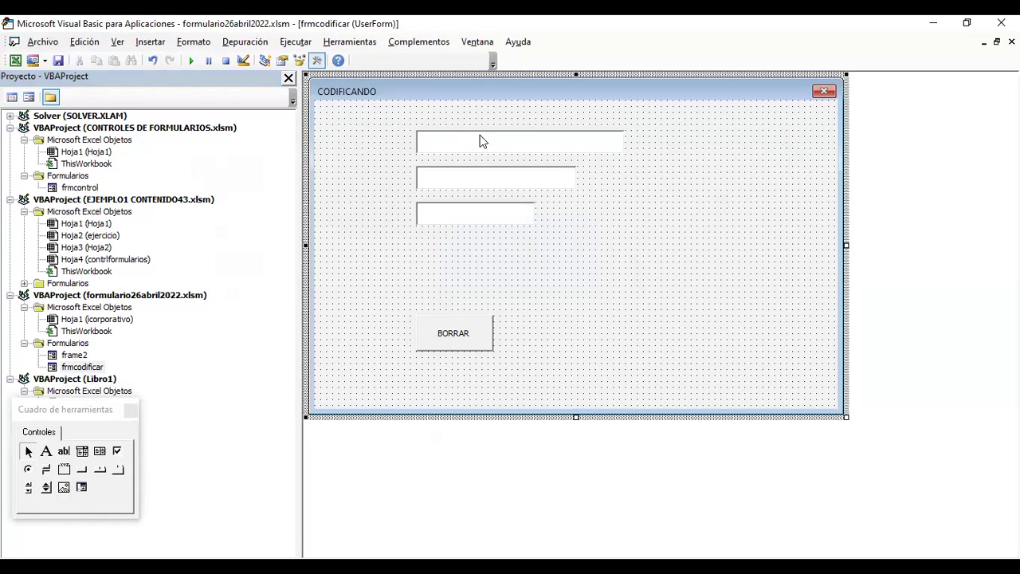
Delete the form's three textboxes and the BORRAR button.
click(480, 141)
key(Delete)
click(485, 178)
key(Delete)
click(487, 212)
key(Delete)
click(448, 342)
key(Delete)
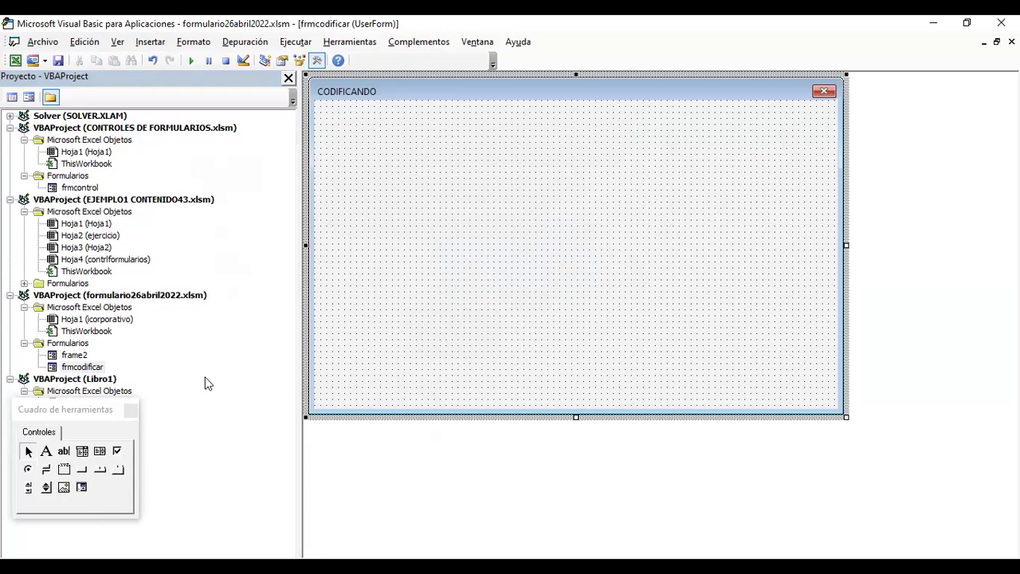
Move the controls toolbox beside the project tree and show frmcodificar's Properties window.
drag(63, 410, 139, 302)
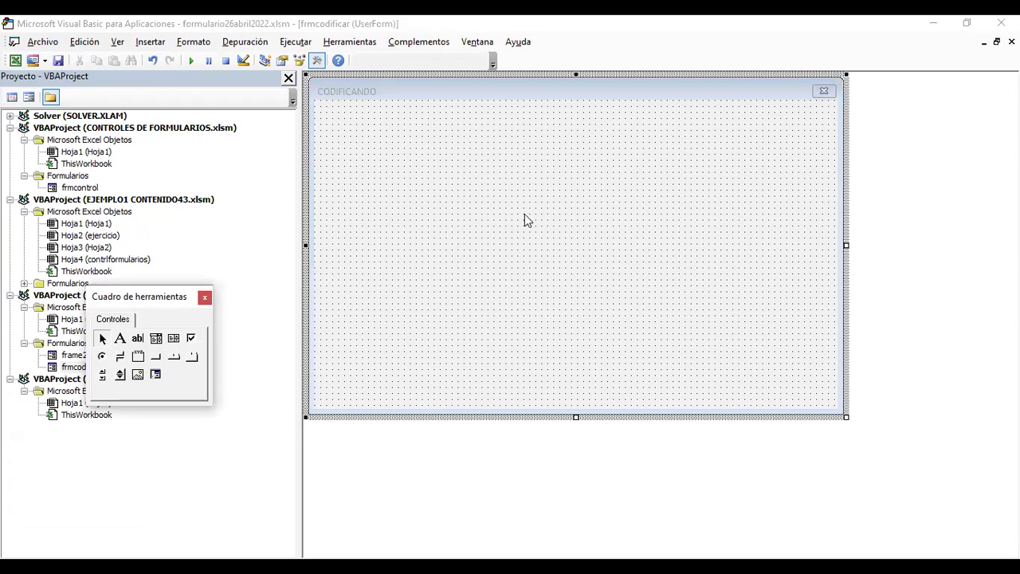
click(469, 103)
click(117, 42)
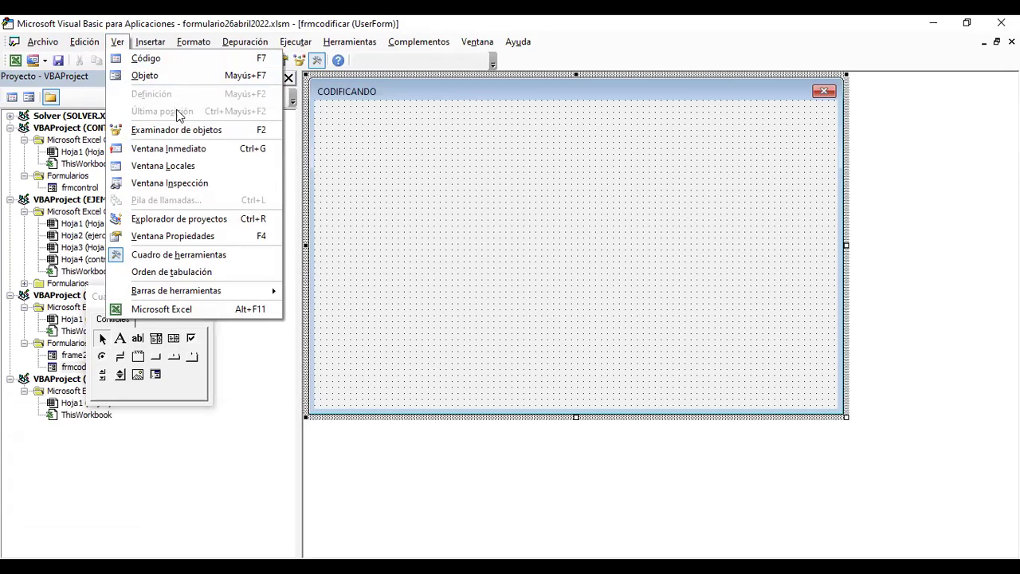
click(172, 236)
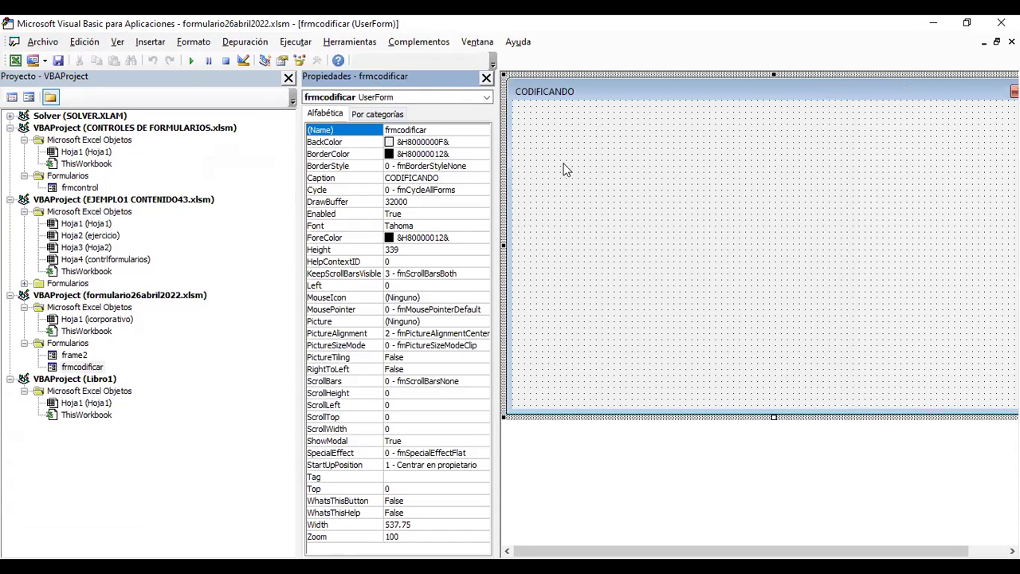
click(596, 90)
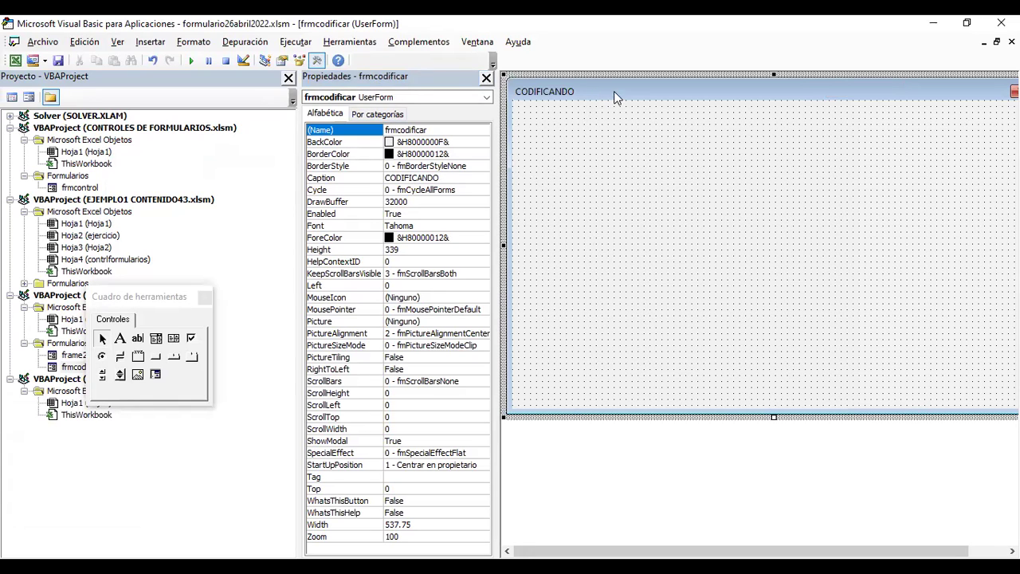
Replace the Caption CODIFICANDO with CODIGO in the Properties window.
click(448, 178)
key(BackSpace)
key(BackSpace)
key(BackSpace)
key(BackSpace)
key(BackSpace)
key(BackSpace)
text(CODIGO)
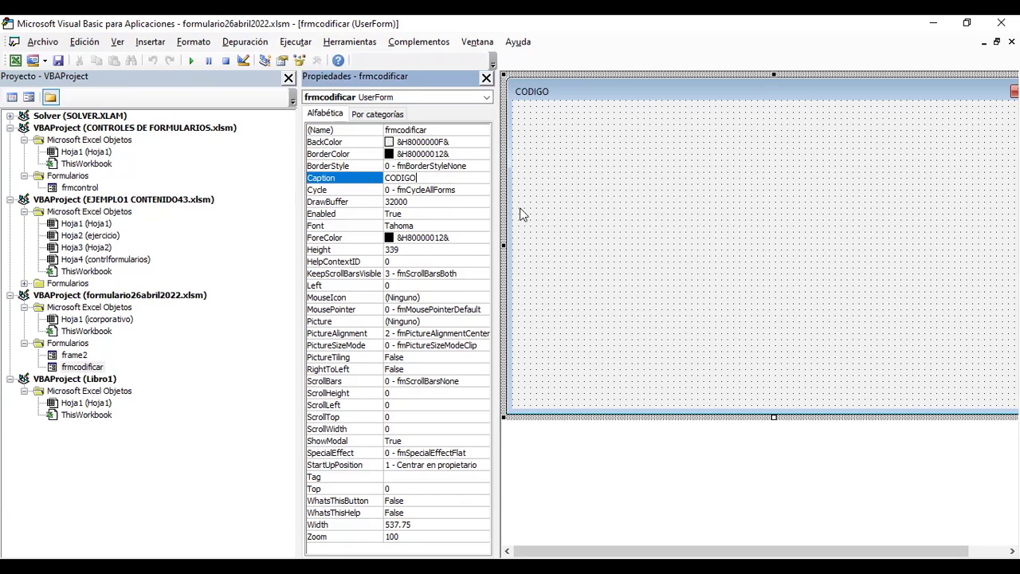
click(595, 191)
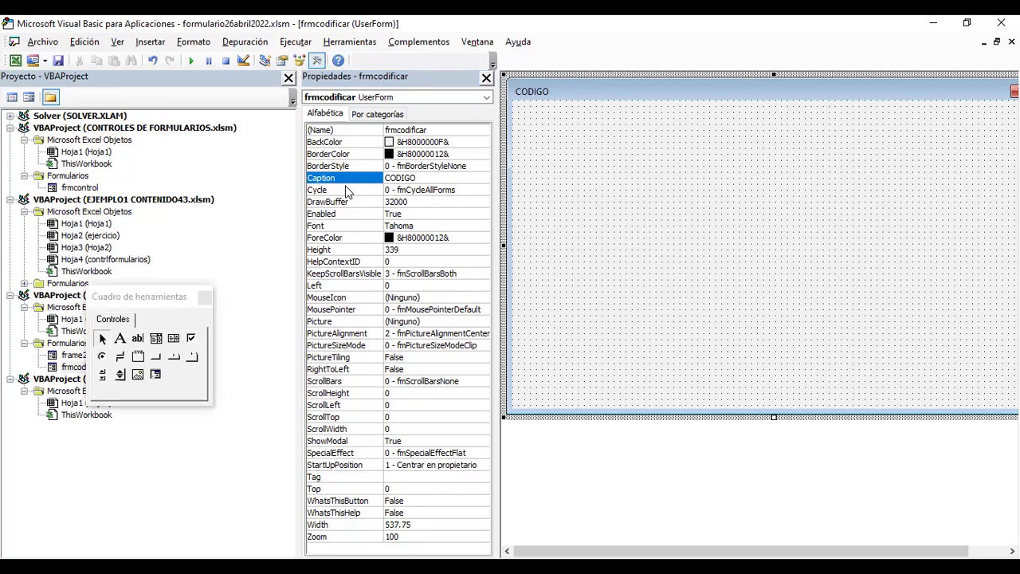
click(441, 132)
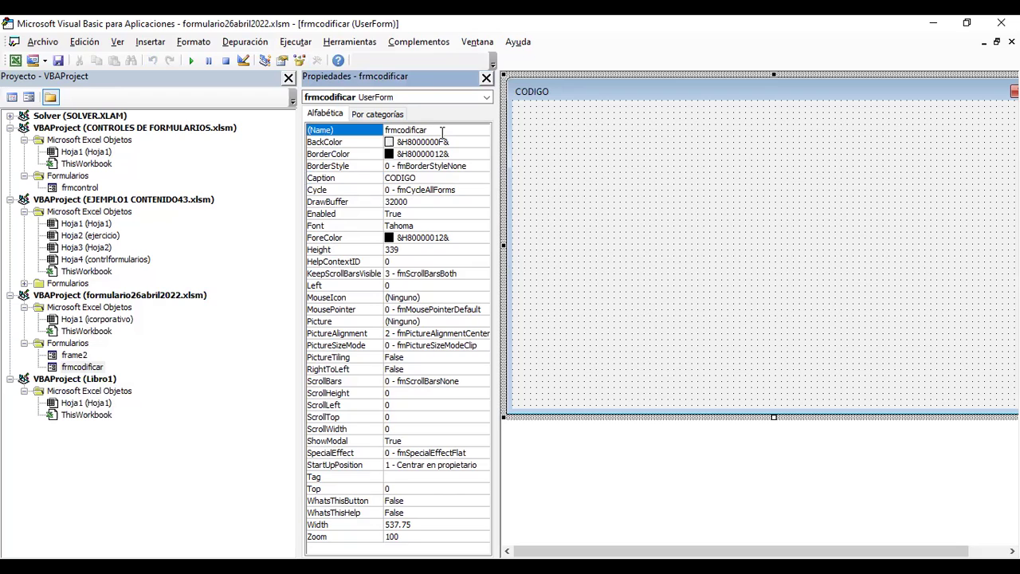
click(645, 156)
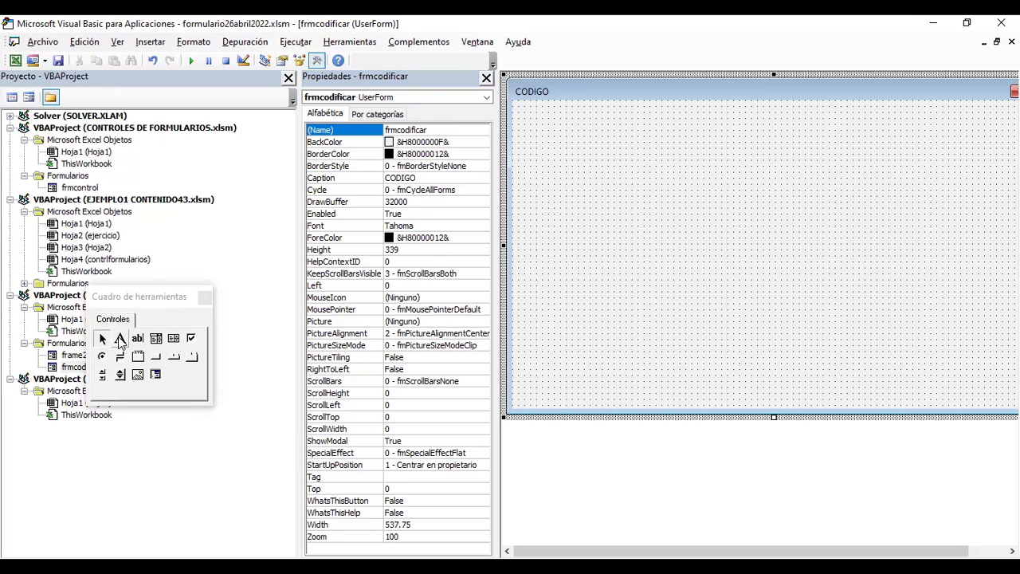
Draw a label near the top of the form and caption it PROGRAMANDO.
click(119, 339)
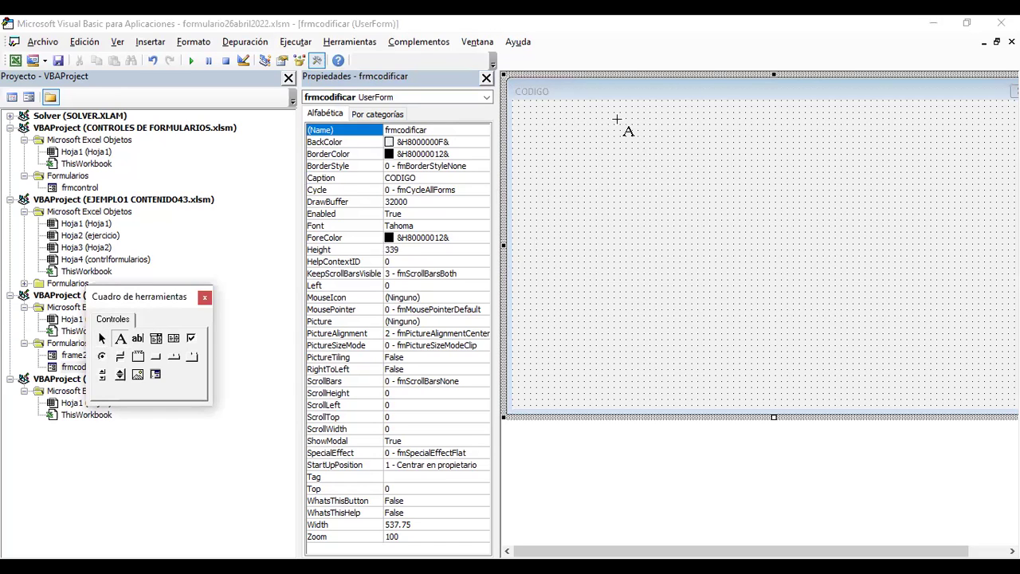
drag(616, 118, 891, 150)
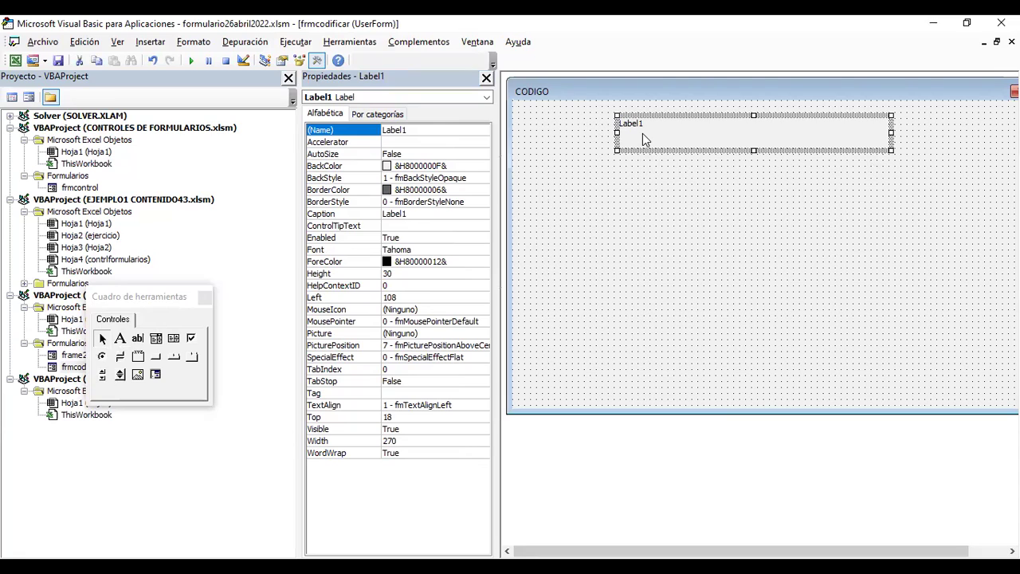
click(645, 139)
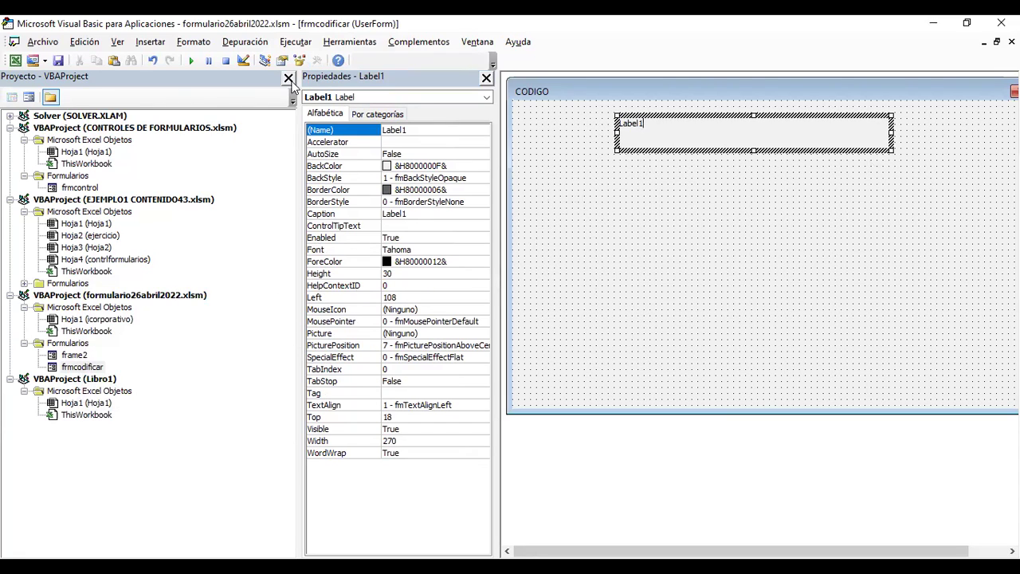
drag(646, 126, 620, 128)
text(c)
text(progra)
key(BackSpace)
key(BackSpace)
key(BackSpace)
key(BackSpace)
key(BackSpace)
key(BackSpace)
text(PROGRAMANDO)
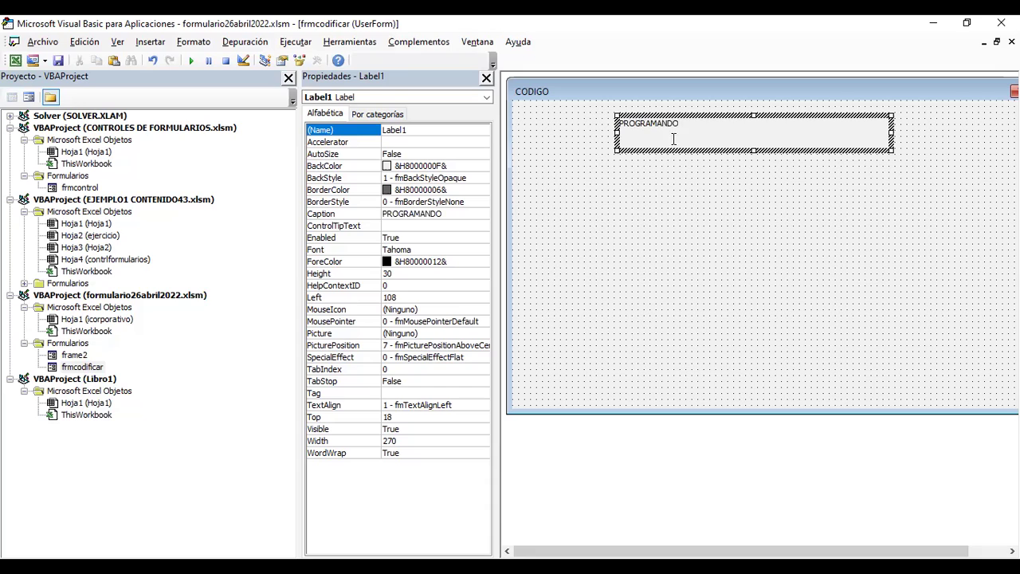
click(722, 135)
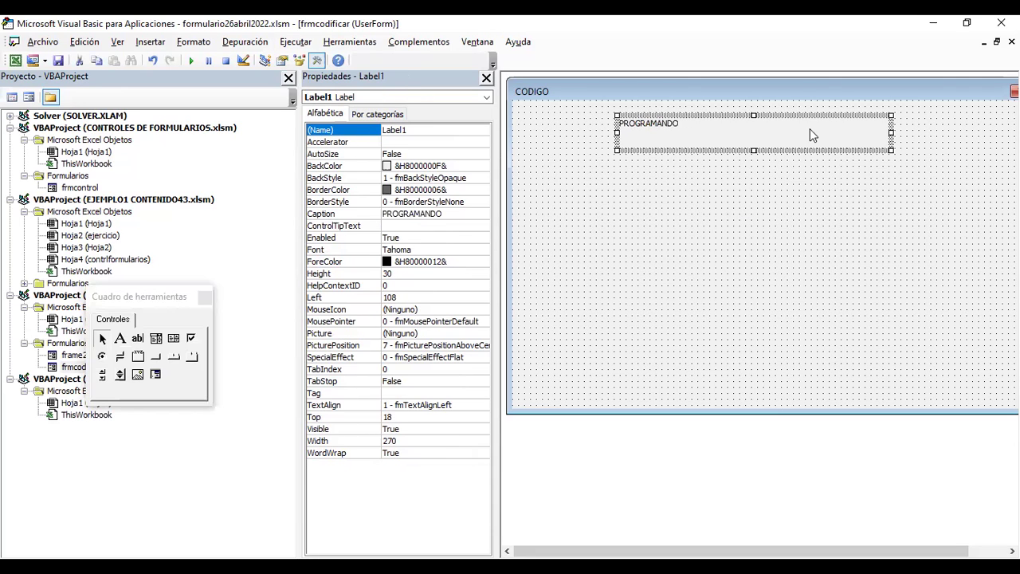
mouse_move(891, 132)
mouse_down()
mouse_move(699, 135)
mouse_move(795, 120)
mouse_up()
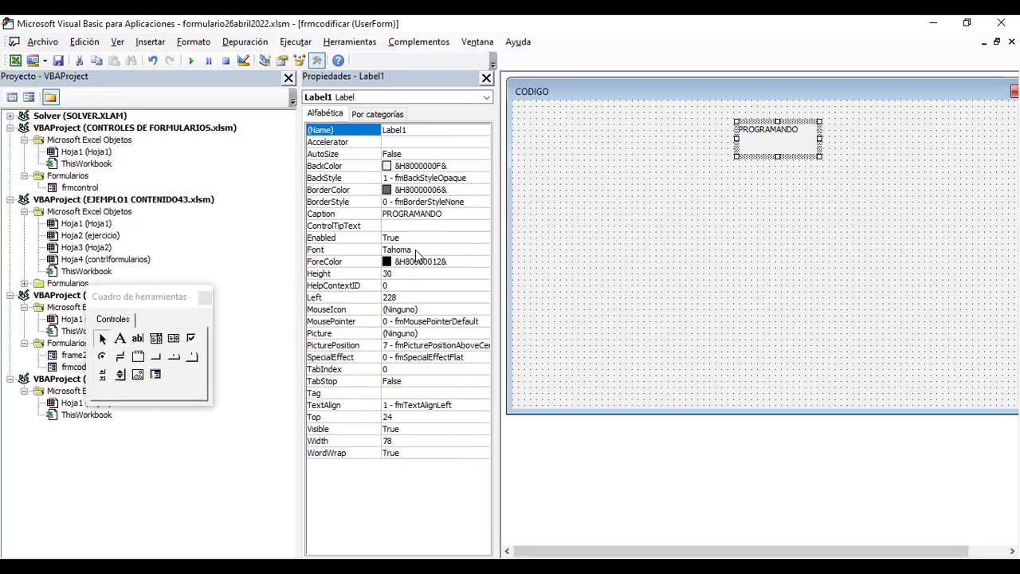
Set the PROGRAMANDO label's font to Tempus Sans ITC 14 and resize it to fit.
click(483, 251)
click(482, 251)
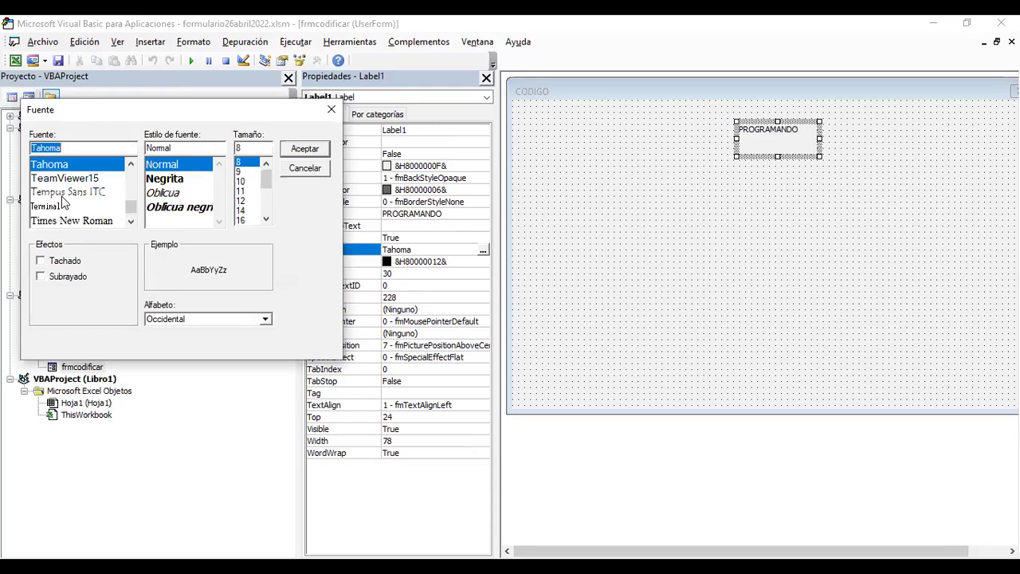
click(68, 194)
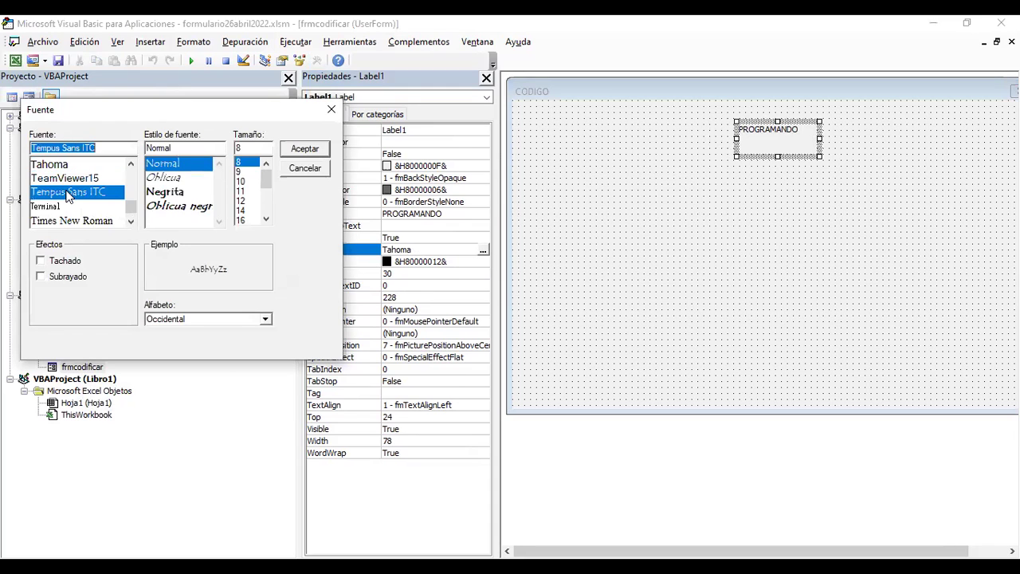
click(243, 210)
click(298, 153)
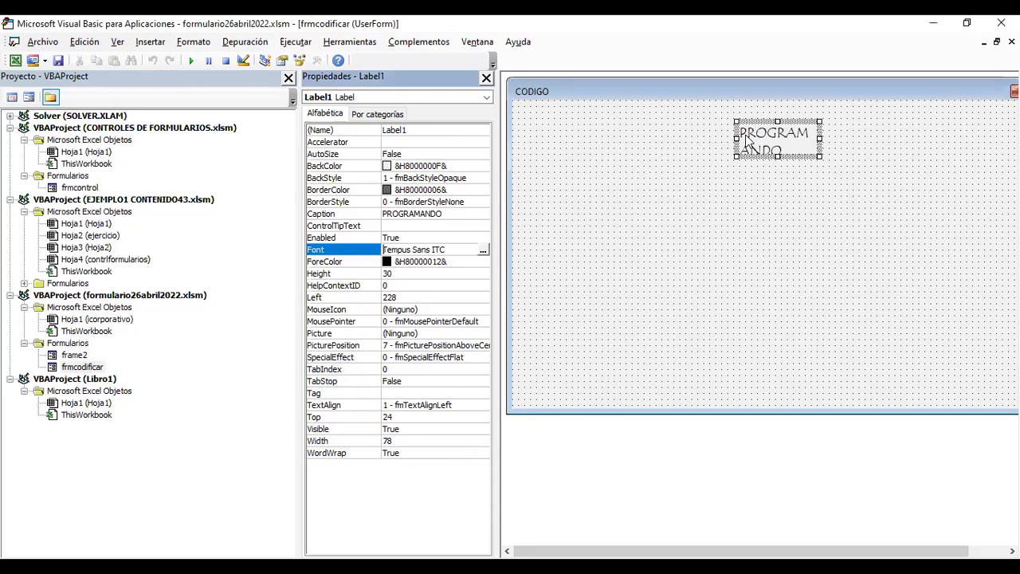
drag(735, 137, 647, 138)
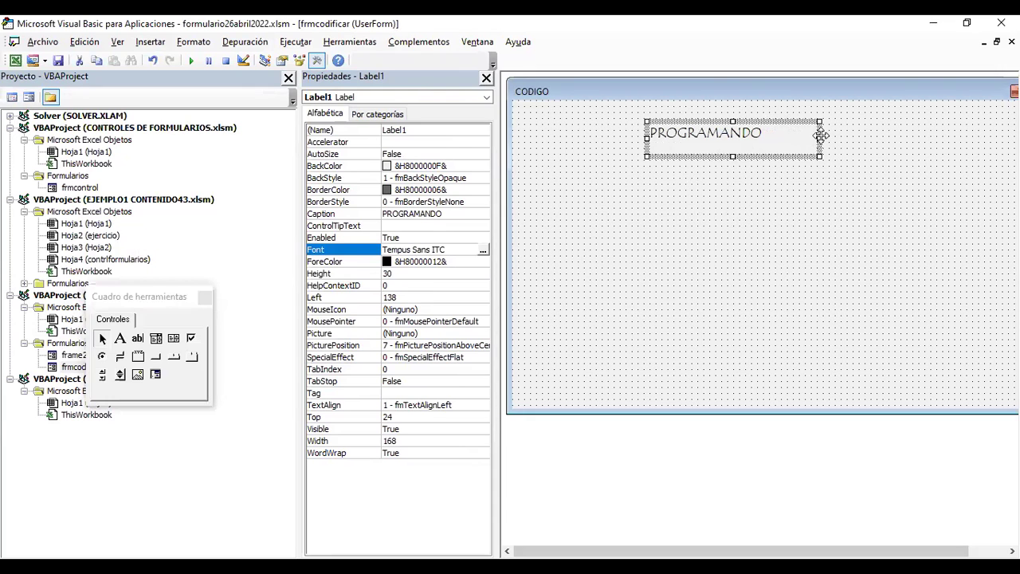
mouse_move(820, 138)
mouse_down()
mouse_move(781, 138)
mouse_move(813, 128)
mouse_up()
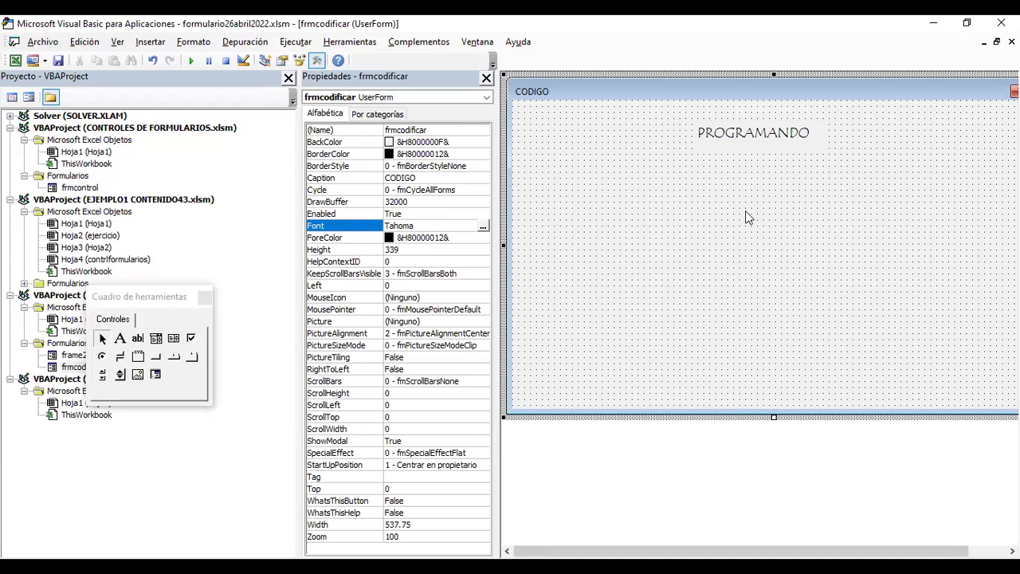
Draw a label below the heading and caption it NOMBRE:.
click(122, 339)
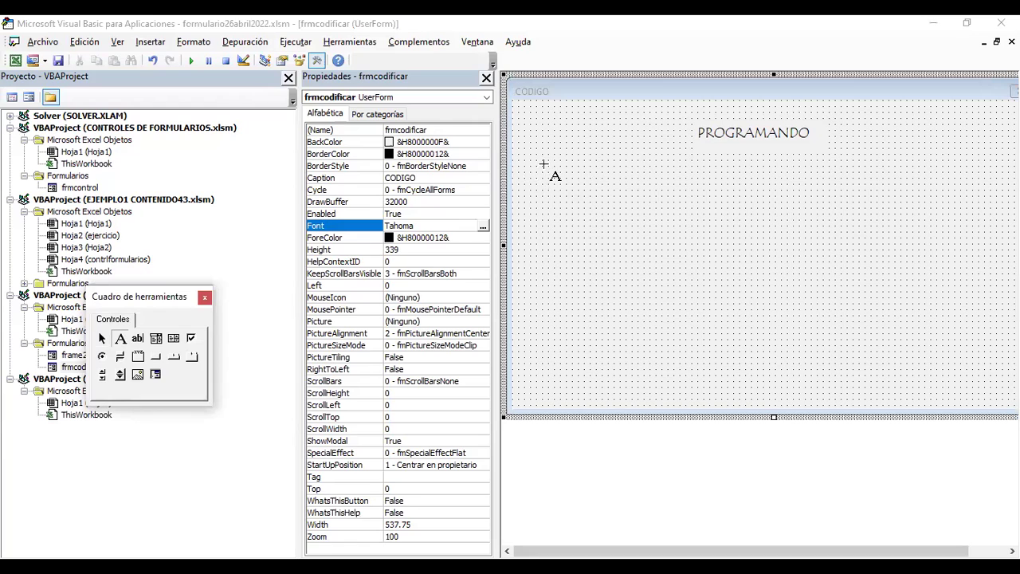
drag(545, 163, 677, 193)
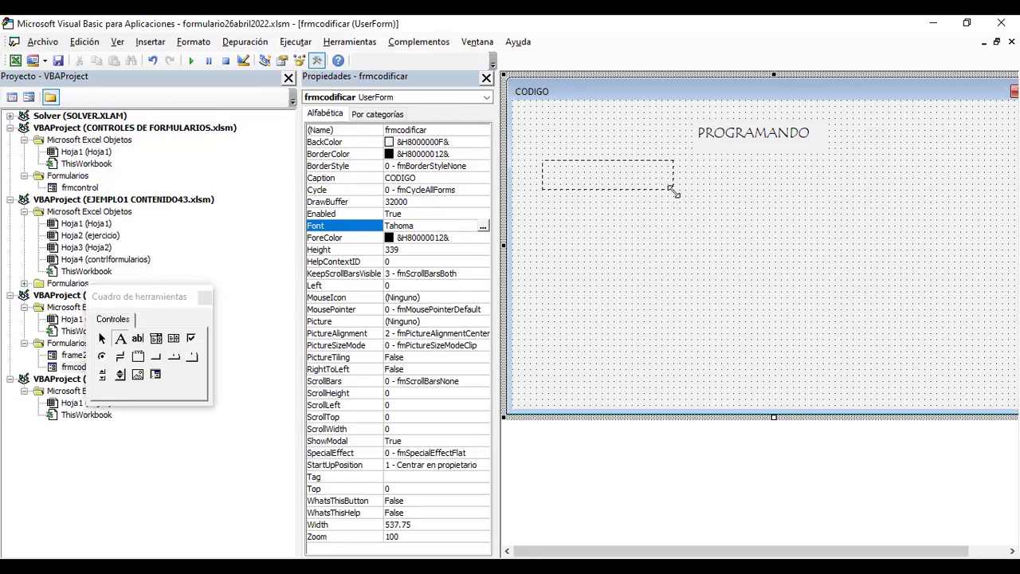
drag(627, 168, 635, 179)
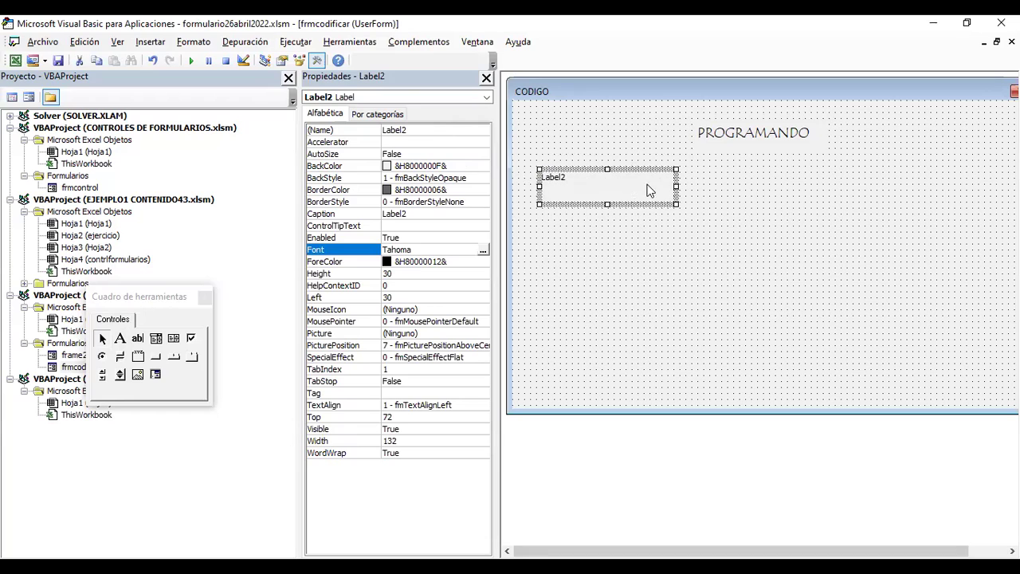
click(575, 185)
key(BackSpace)
key(BackSpace)
key(BackSpace)
key(BackSpace)
key(BackSpace)
key(BackSpace)
text(MBRE:)
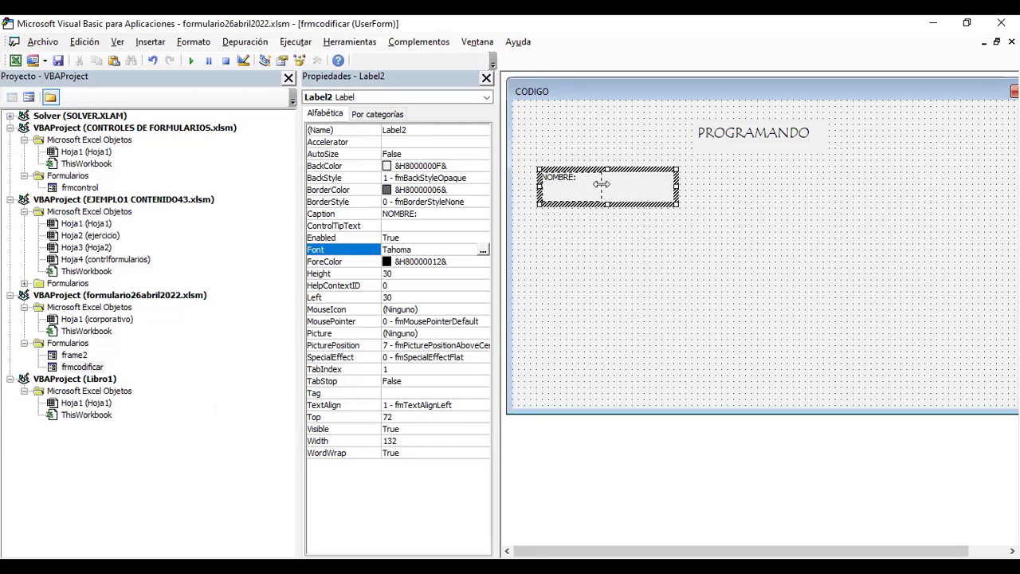
drag(591, 185, 593, 185)
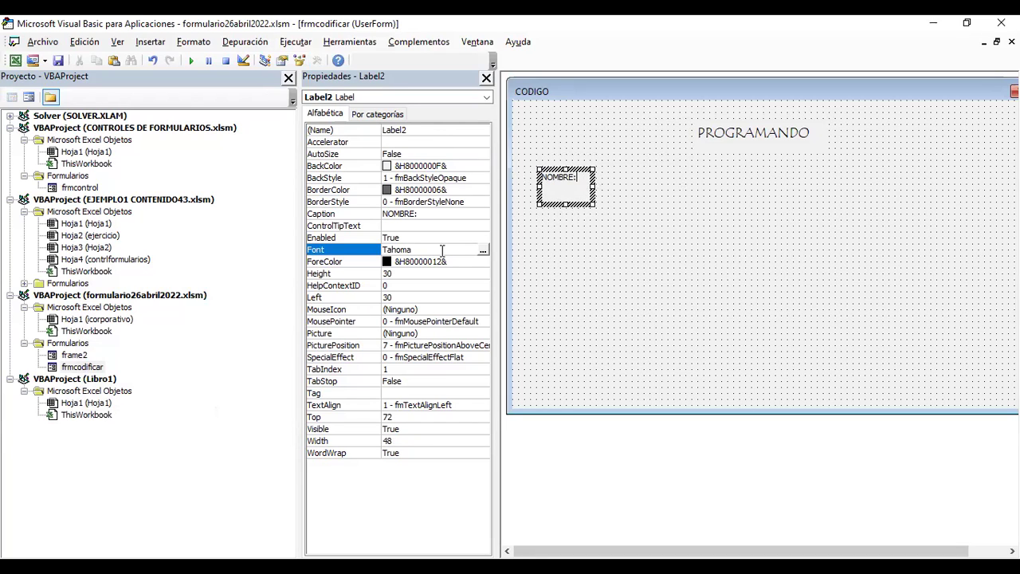
Set the NOMBRE: label's font to Tempus Sans ITC 14 and fit its width to the text.
click(483, 252)
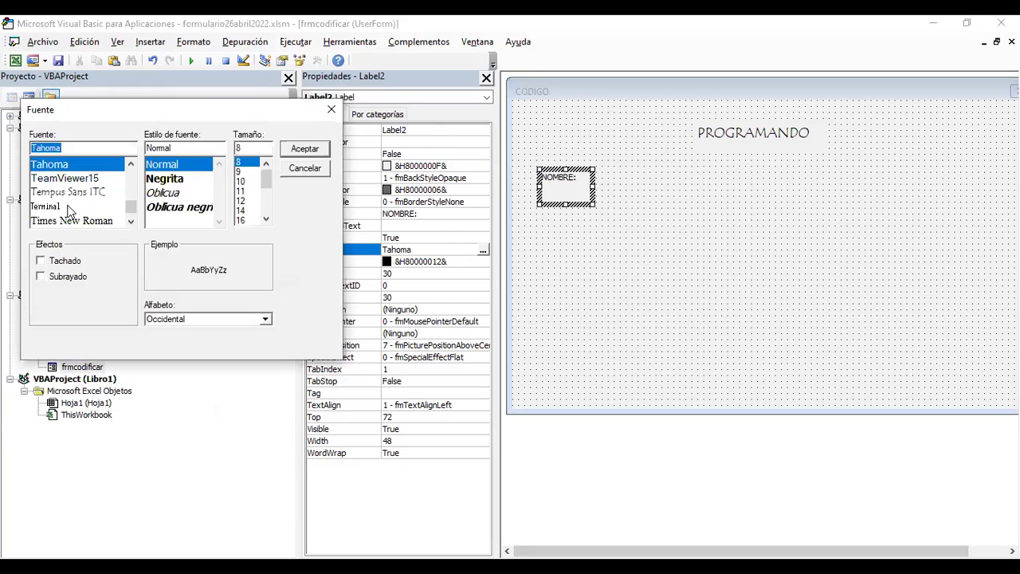
click(69, 192)
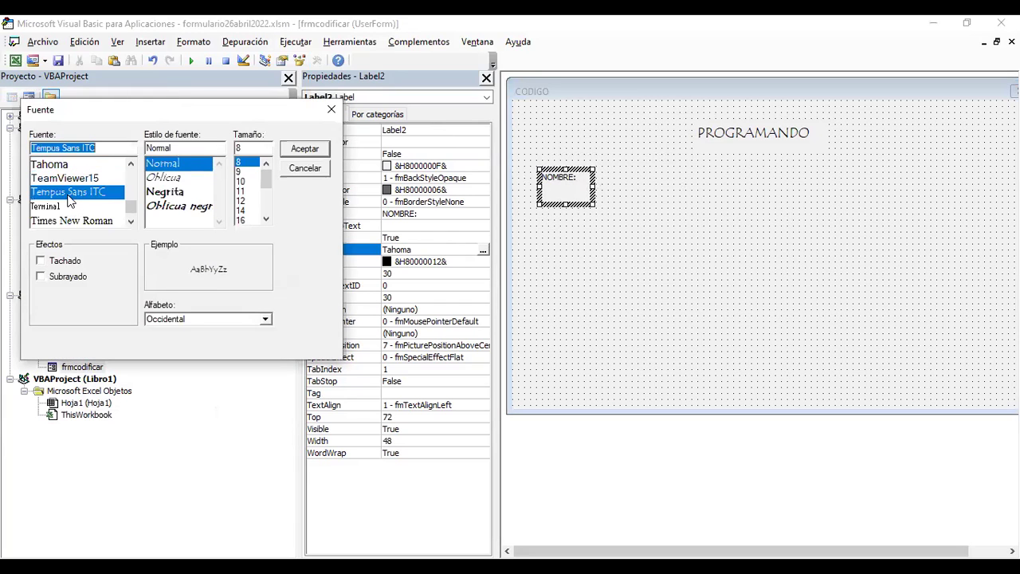
click(240, 210)
click(306, 150)
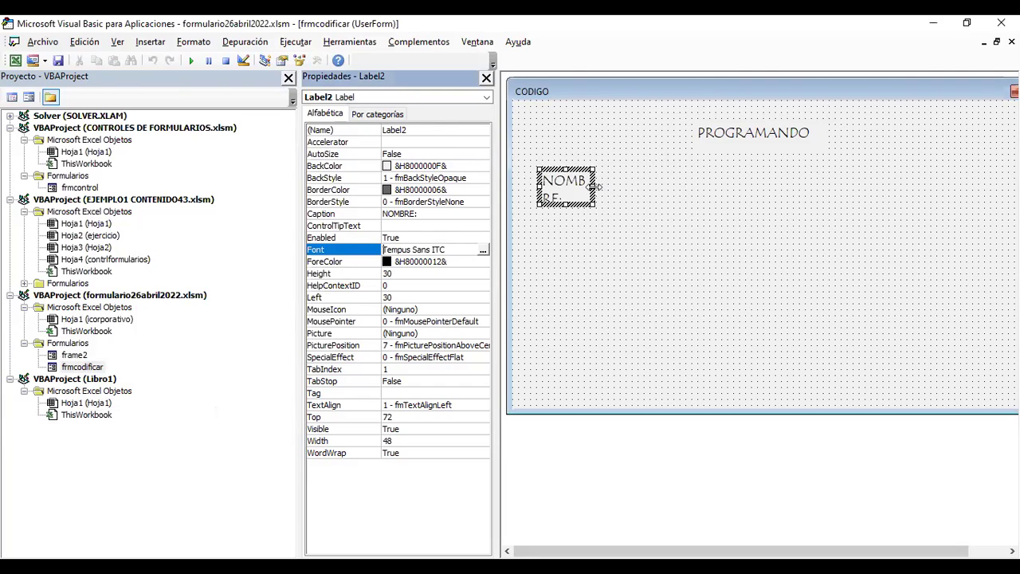
drag(595, 188, 665, 184)
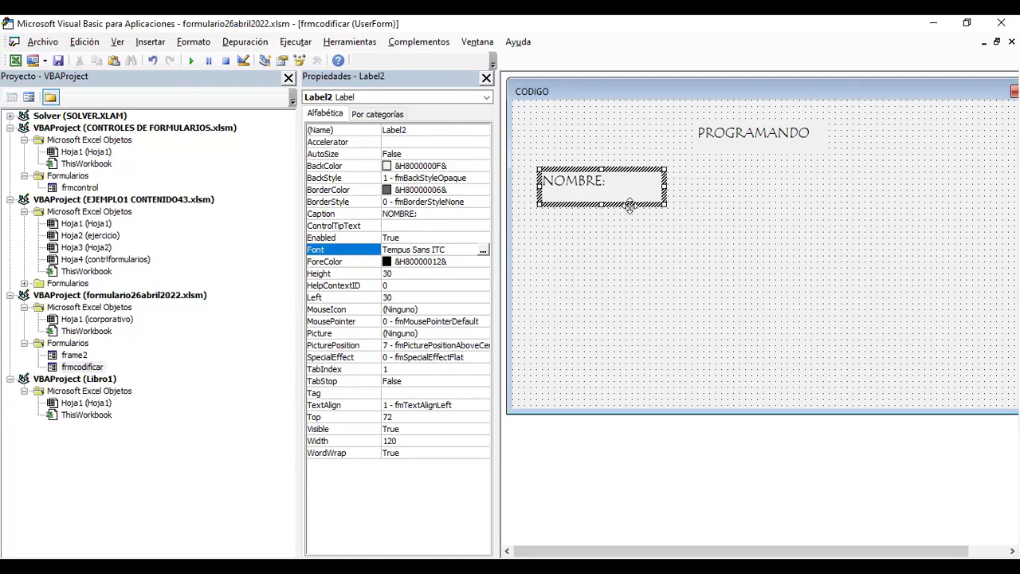
drag(666, 184, 618, 186)
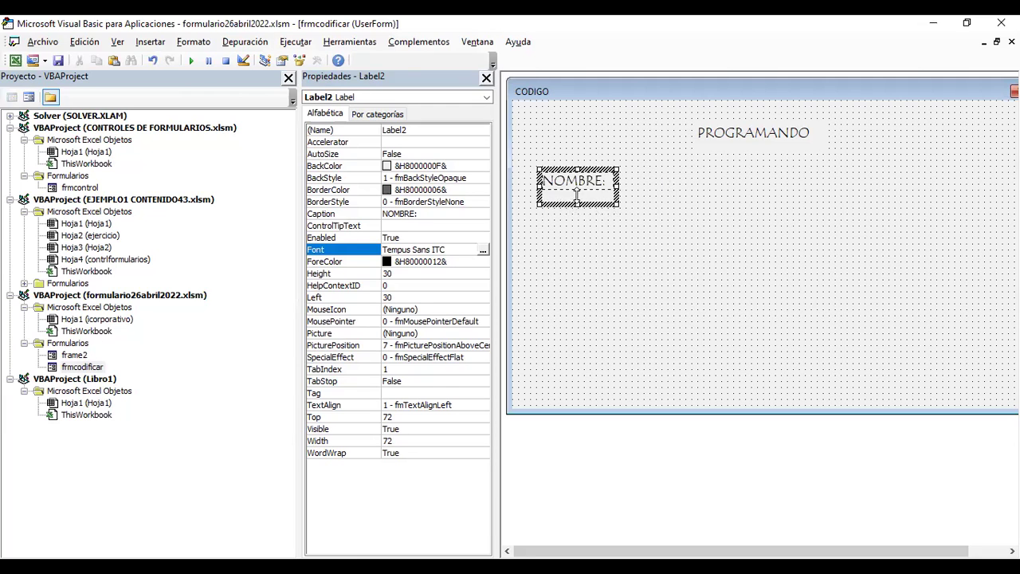
Ctrl-drag the NOMBRE: label to make a copy lower on the form.
click(620, 232)
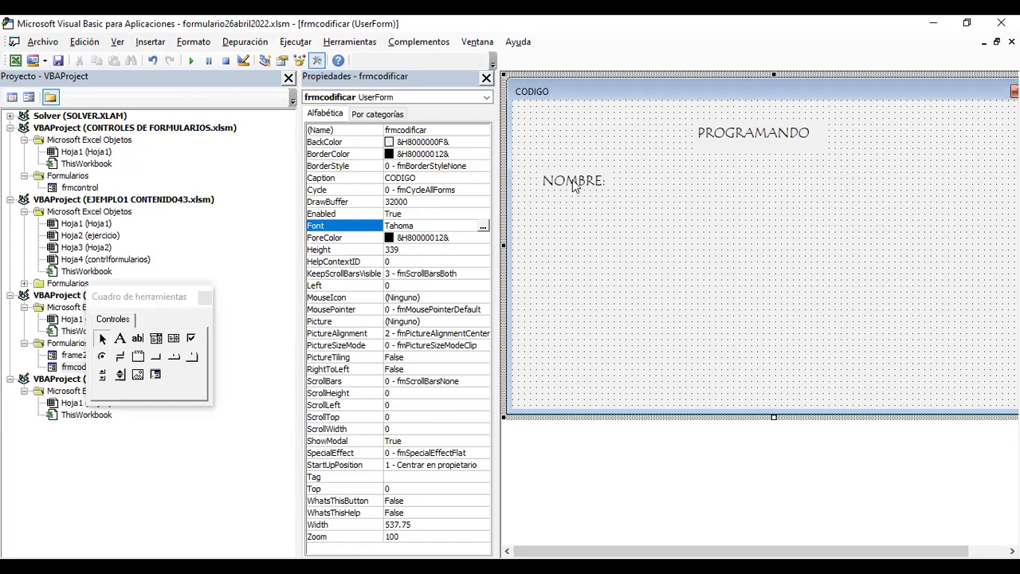
click(573, 185)
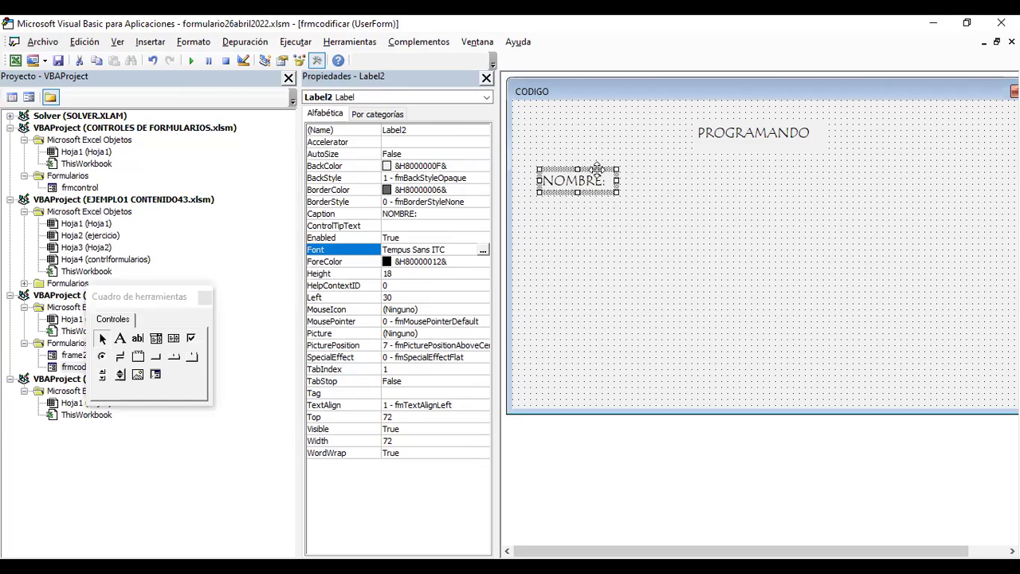
mouse_move(596, 169)
mouse_down()
mouse_move(793, 241)
mouse_move(562, 210)
mouse_up()
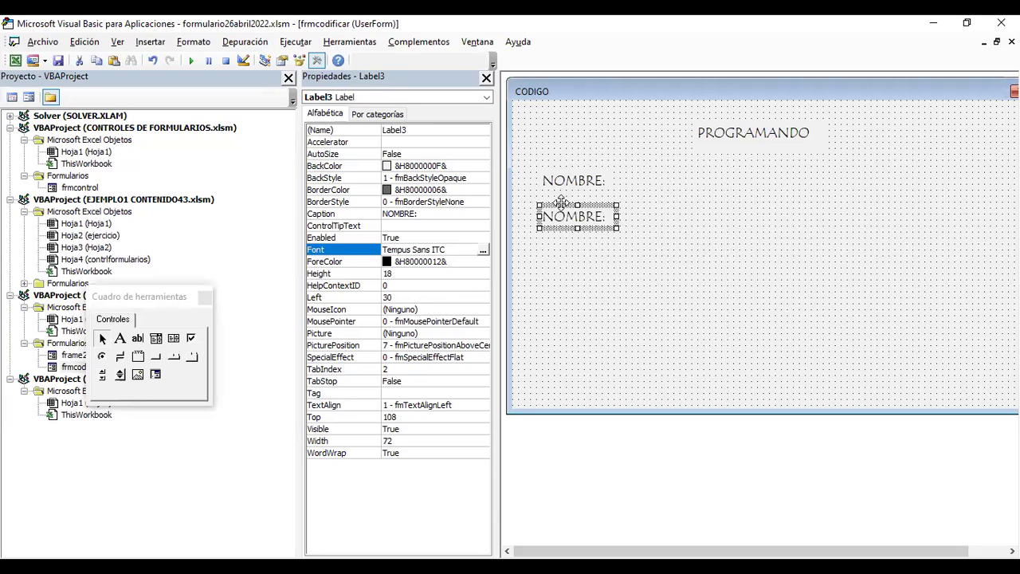
Change the copied label's caption from NOMBRE: to DIRECCION.
click(605, 221)
key(BackSpace)
key(BackSpace)
key(BackSpace)
key(BackSpace)
key(BackSpace)
key(BackSpace)
key(BackSpace)
text(DIRECCION)
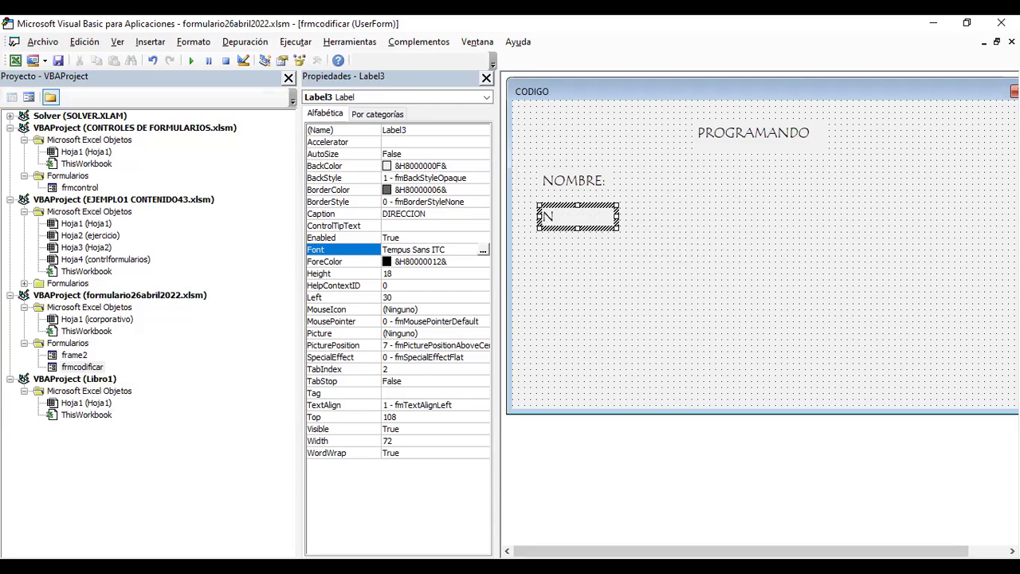
click(644, 276)
click(584, 220)
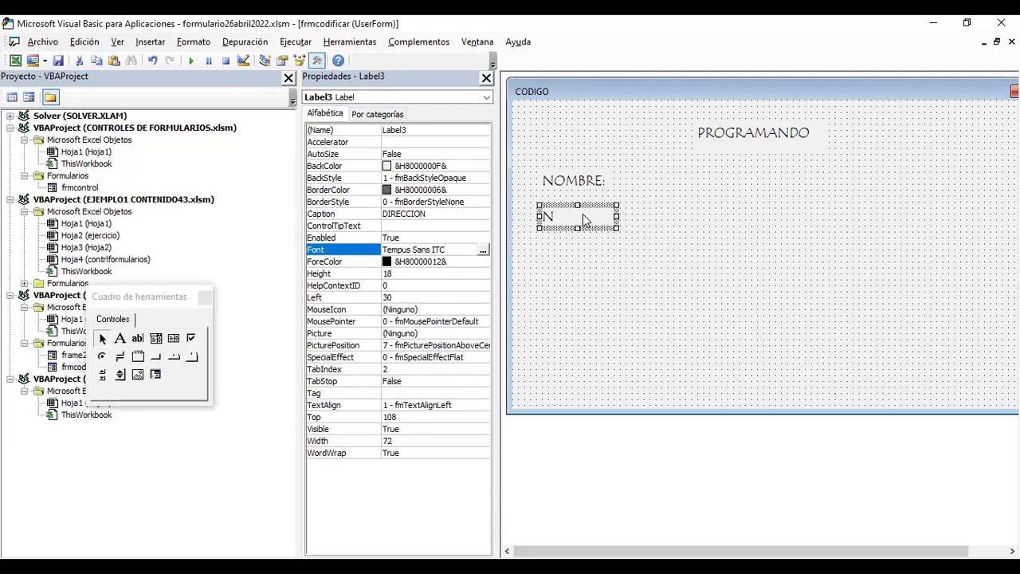
click(557, 216)
key(BackSpace)
text(DIRECCION)
click(638, 245)
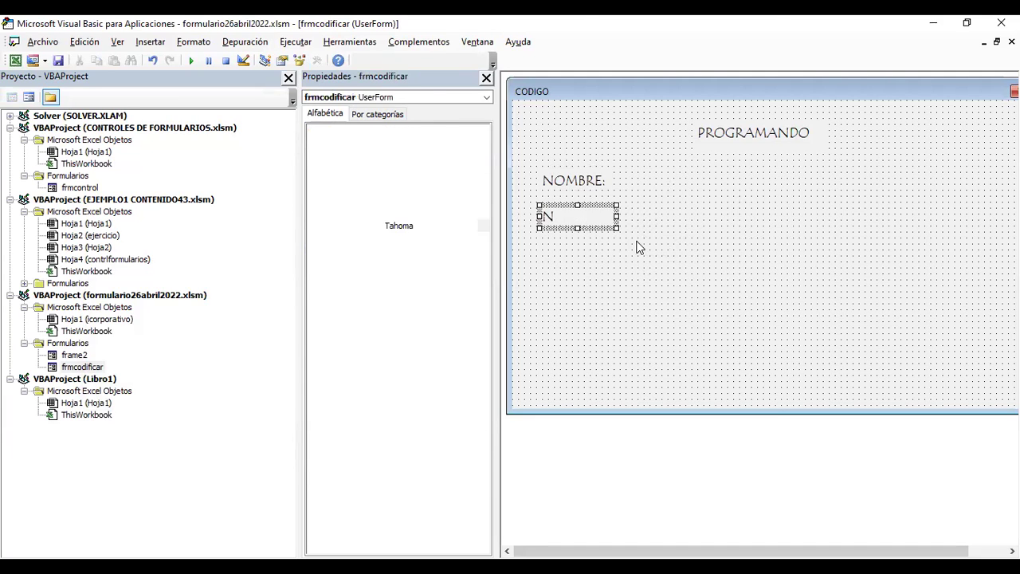
Fix the DIRECCION caption and resize the label to fit its text.
click(618, 227)
drag(617, 216, 712, 216)
click(679, 216)
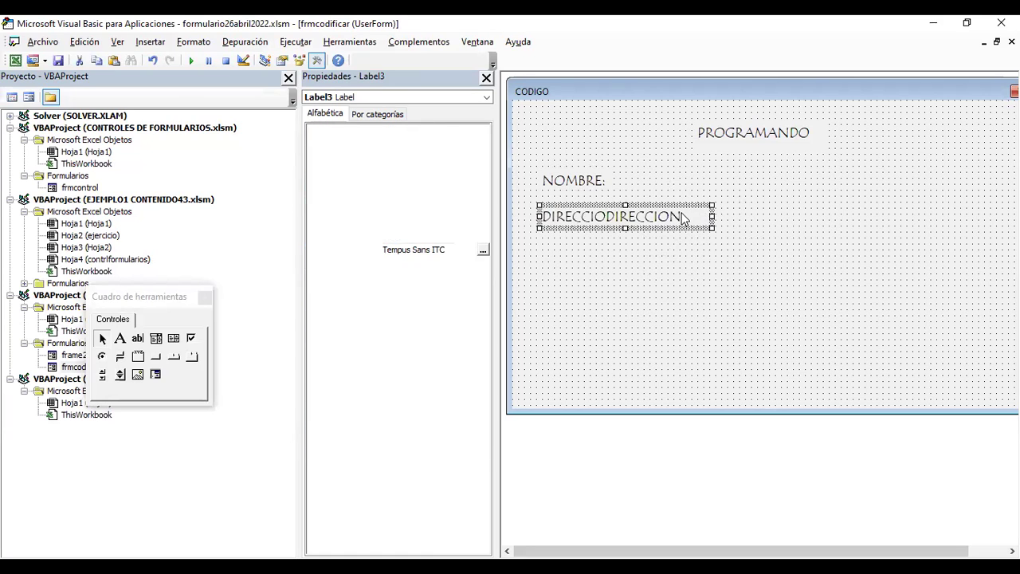
key(BackSpace)
key(BackSpace)
key(BackSpace)
key(BackSpace)
key(BackSpace)
key(BackSpace)
key(BackSpace)
key(BackSpace)
key(BackSpace)
text(N)
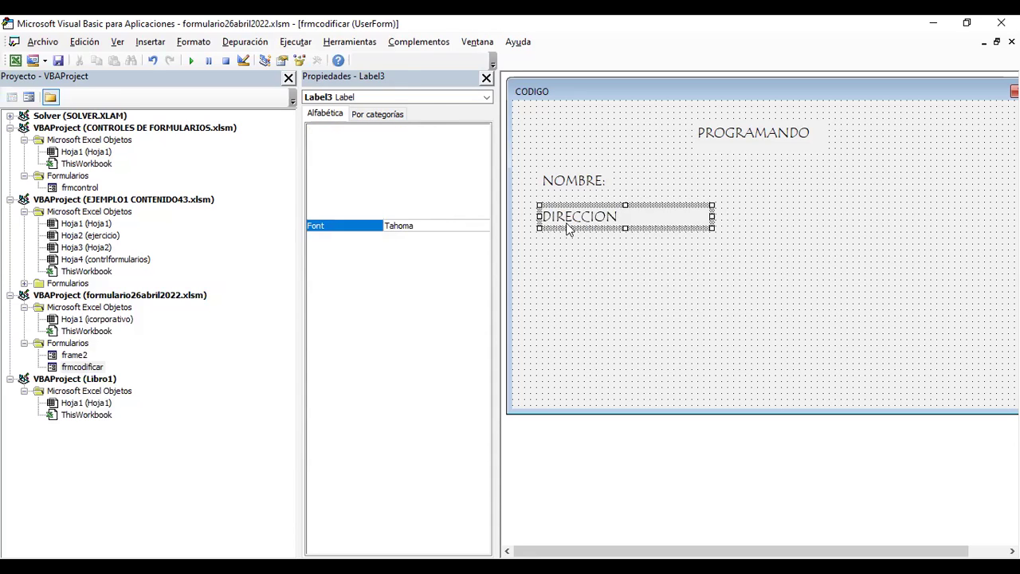
click(569, 227)
drag(711, 216, 629, 217)
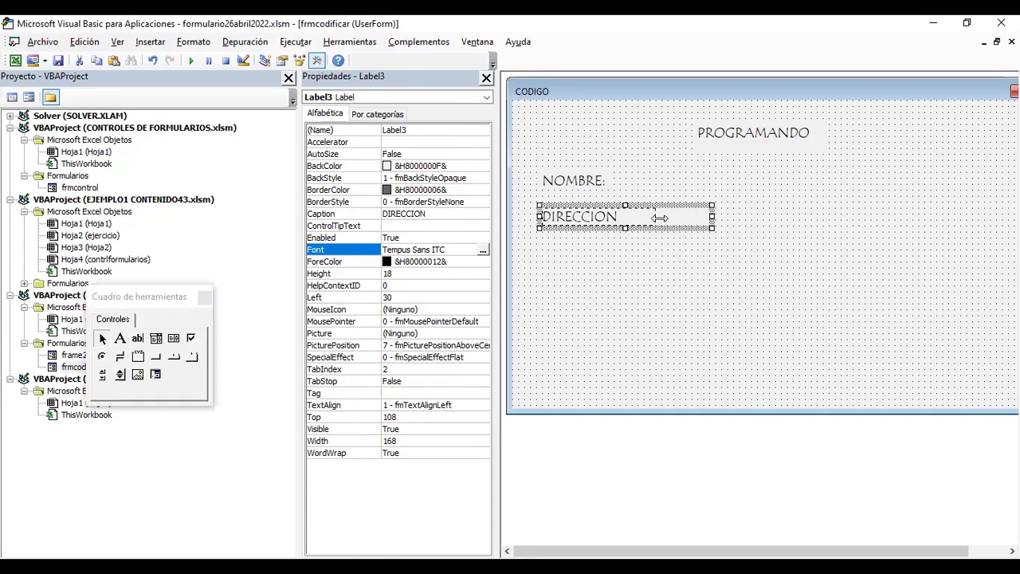
click(615, 275)
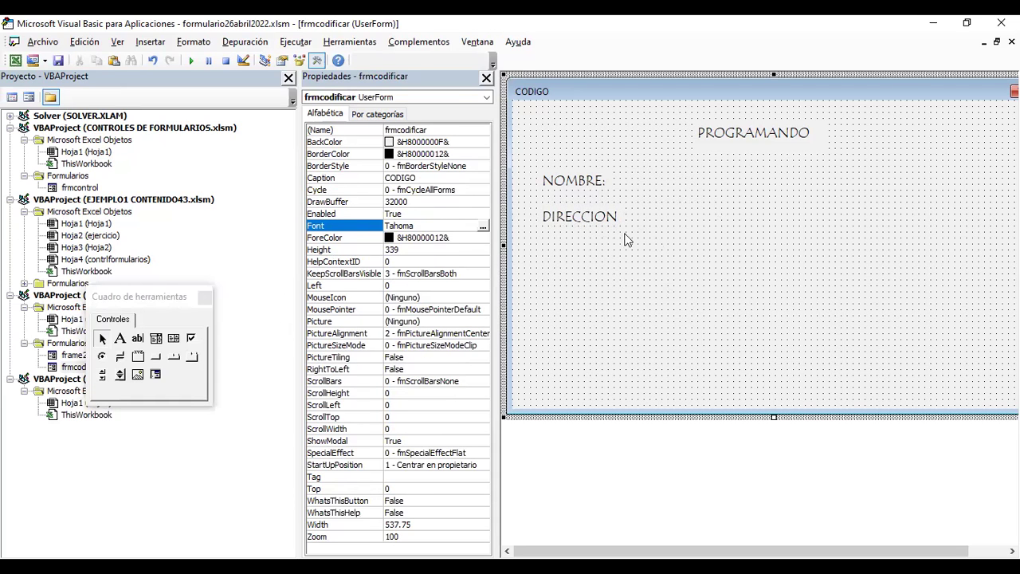
Paste a copy of DIRECCION below it and caption the copy CORREO:.
click(568, 227)
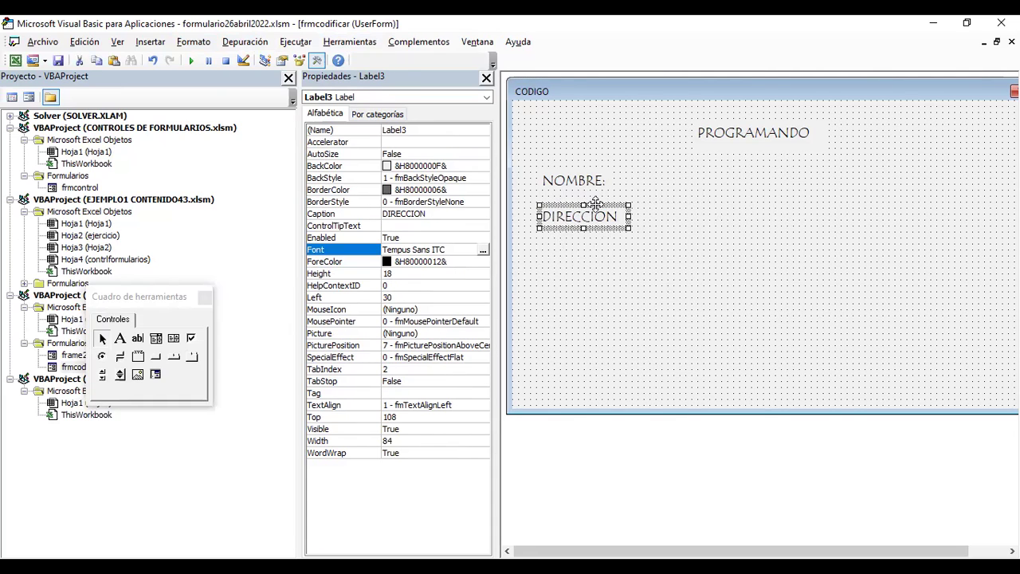
key(ctrl+v)
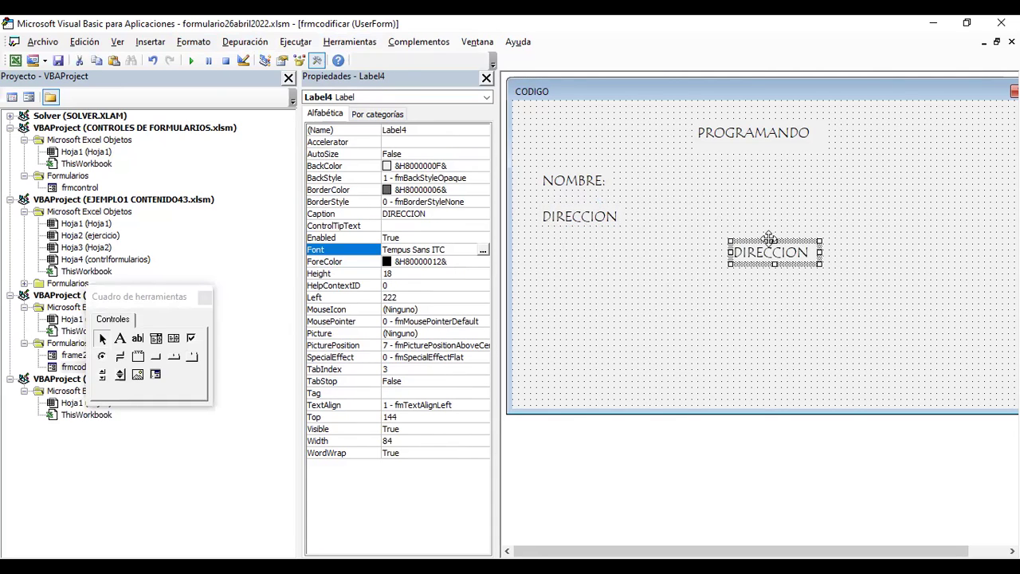
drag(768, 237, 580, 248)
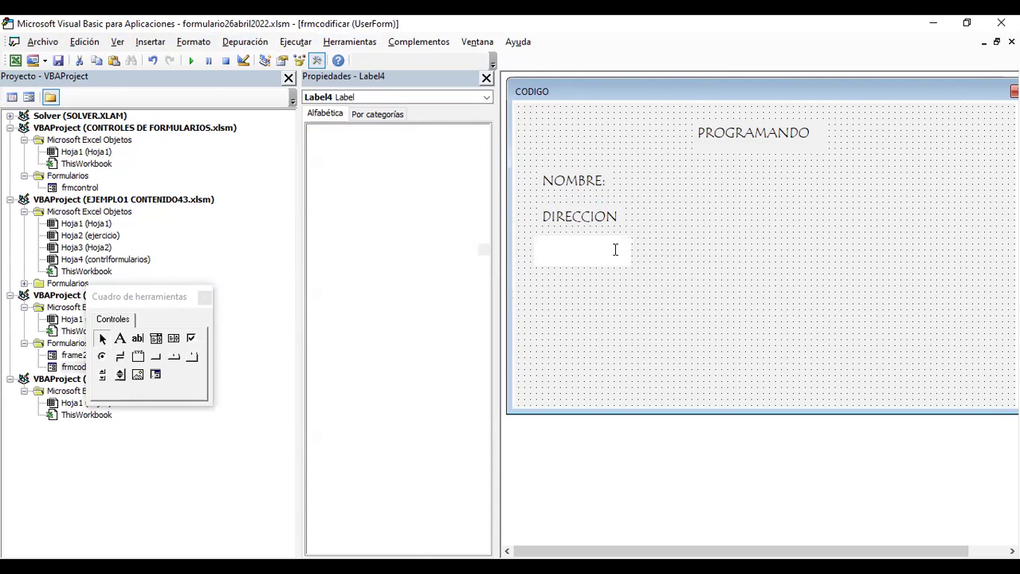
key(BackSpace)
key(BackSpace)
key(BackSpace)
key(BackSpace)
key(BackSpace)
key(BackSpace)
key(BackSpace)
text(CORRER)
key(BackSpace)
text(O:)
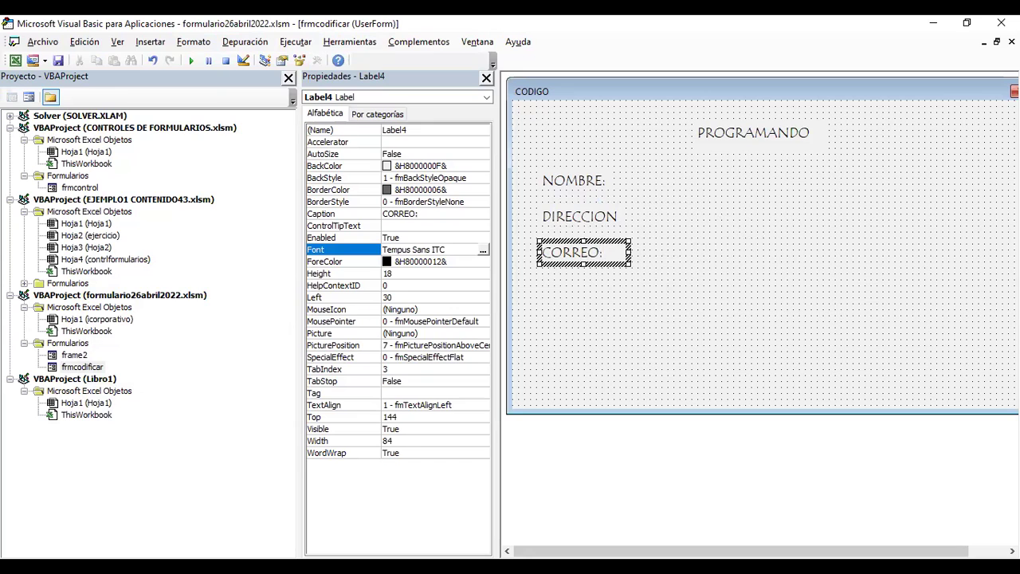
click(789, 290)
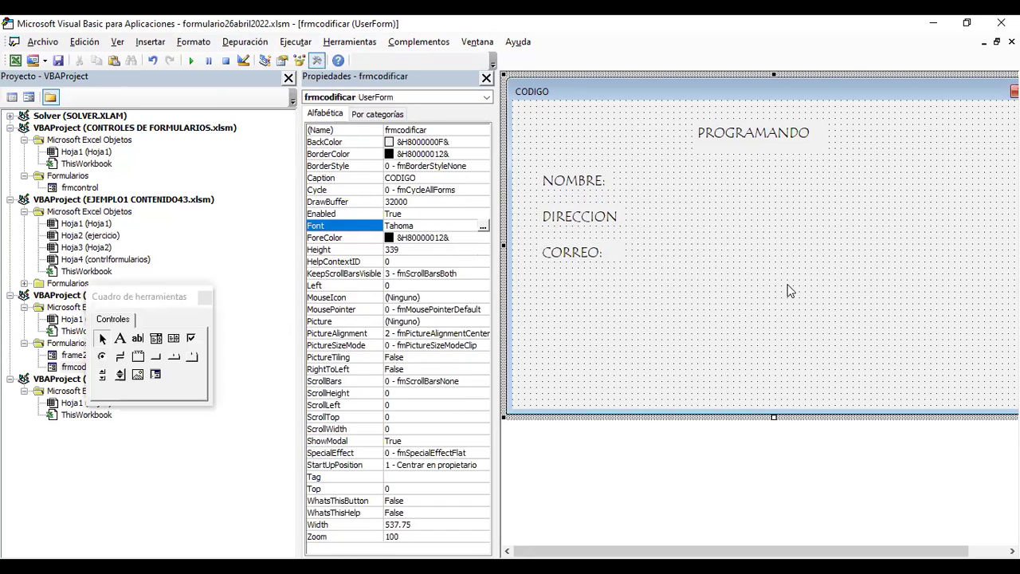
click(137, 357)
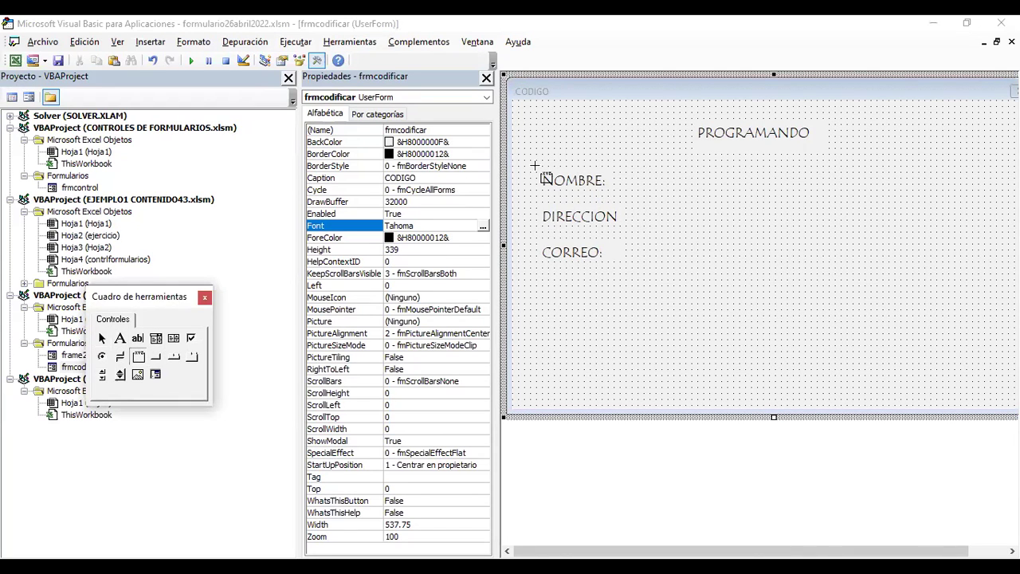
Draw a frame and move the NOMBRE:, DIRECCION and CORREO: labels inside it, below the heading.
drag(534, 165, 908, 284)
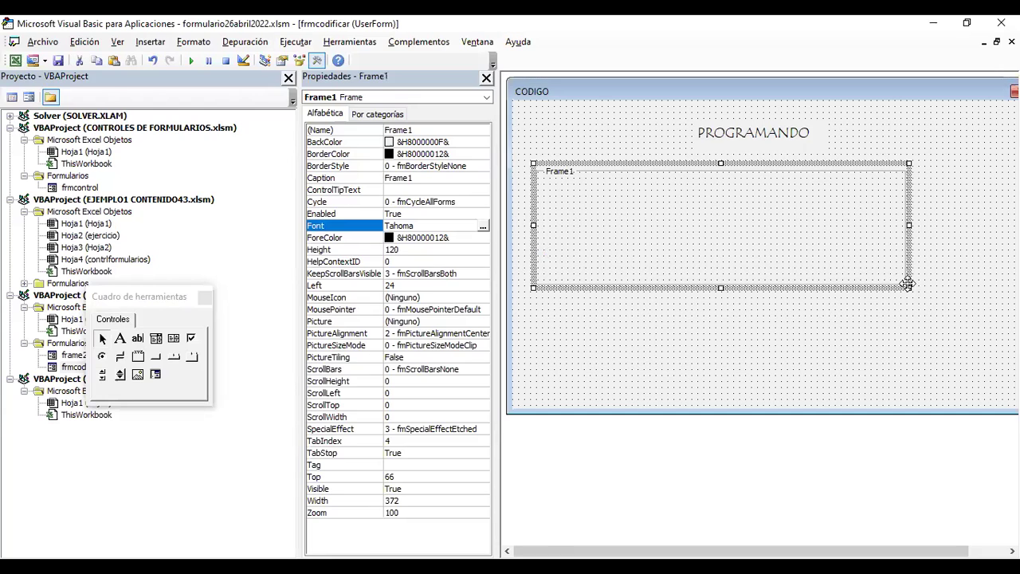
drag(660, 163, 773, 211)
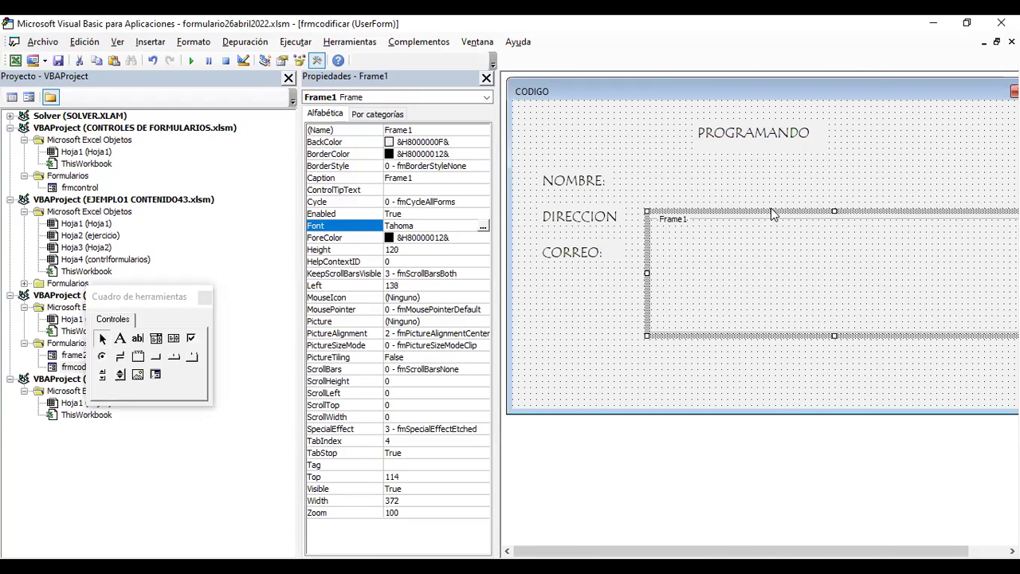
click(569, 181)
drag(565, 169, 692, 237)
mouse_move(581, 226)
mouse_down()
mouse_move(709, 280)
mouse_move(729, 278)
mouse_up()
click(571, 256)
drag(579, 251, 726, 298)
drag(760, 214, 691, 194)
click(624, 164)
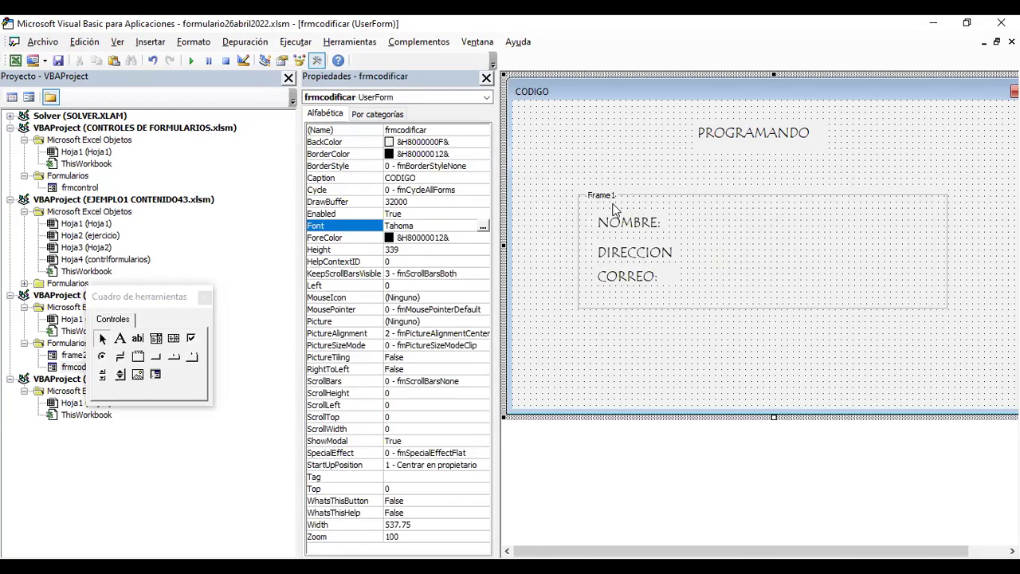
Set the frame's Caption to DATOS GENERALES.
click(614, 209)
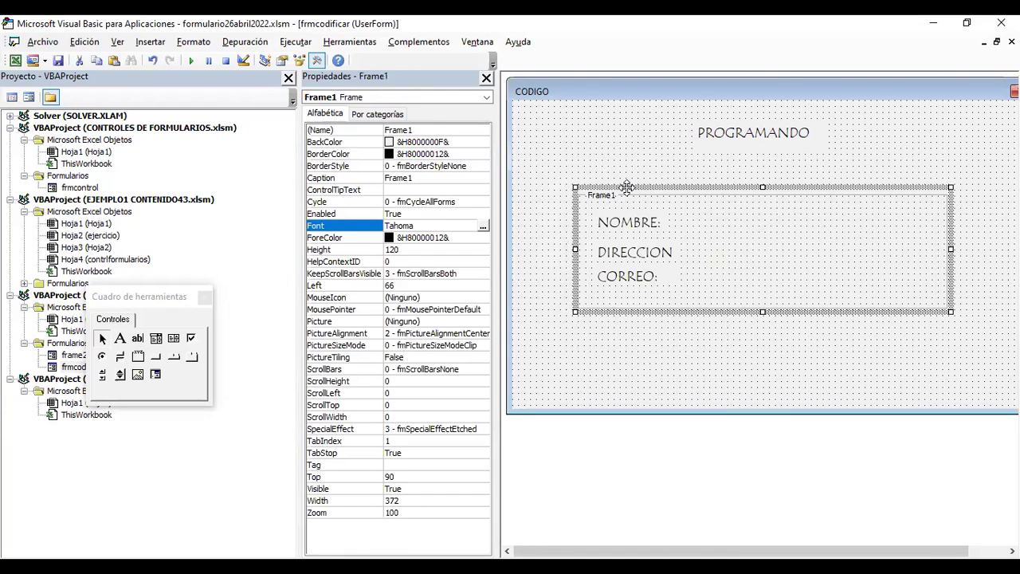
click(425, 177)
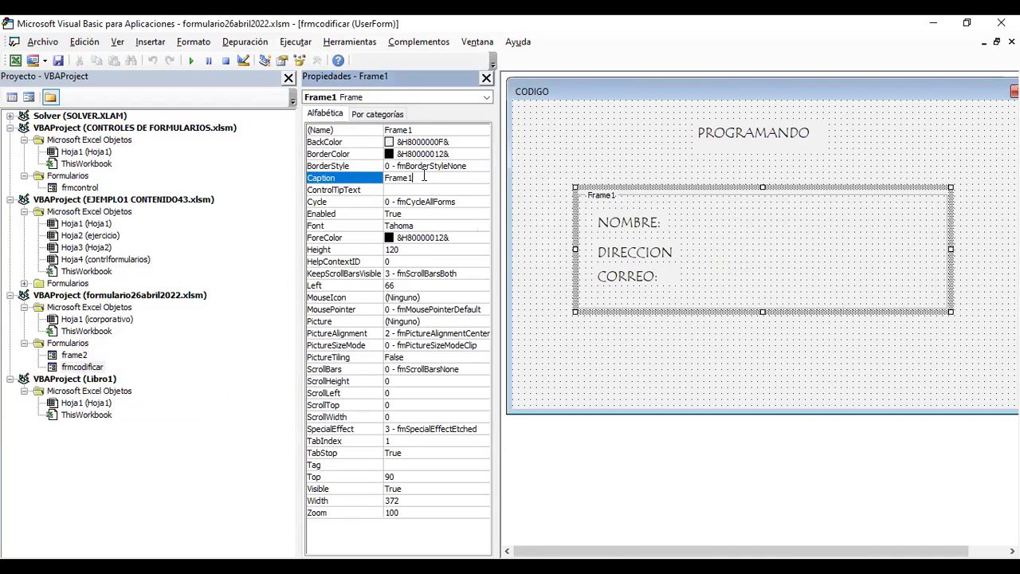
key(BackSpace)
key(BackSpace)
key(BackSpace)
key(BackSpace)
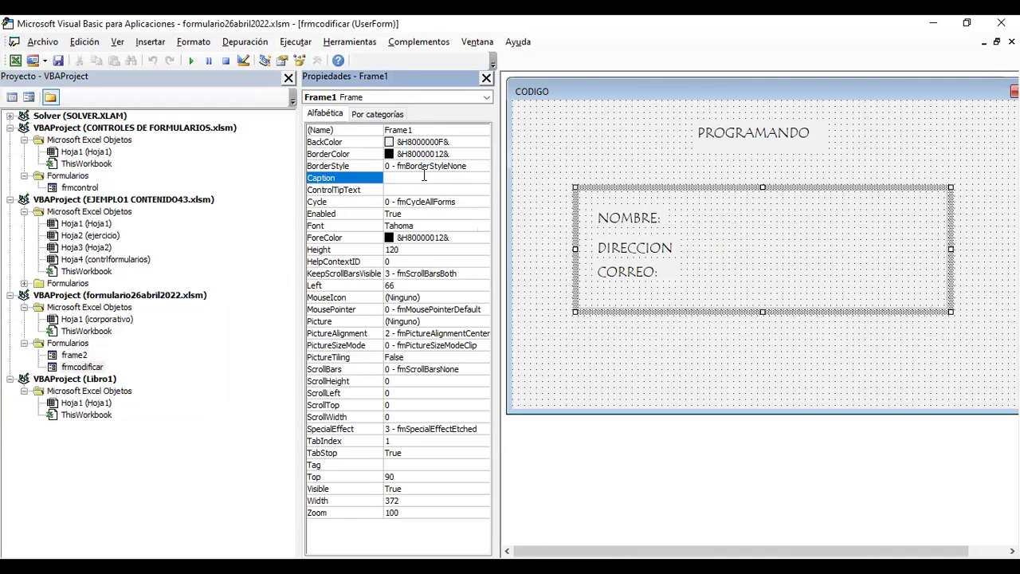
text(DATOS )
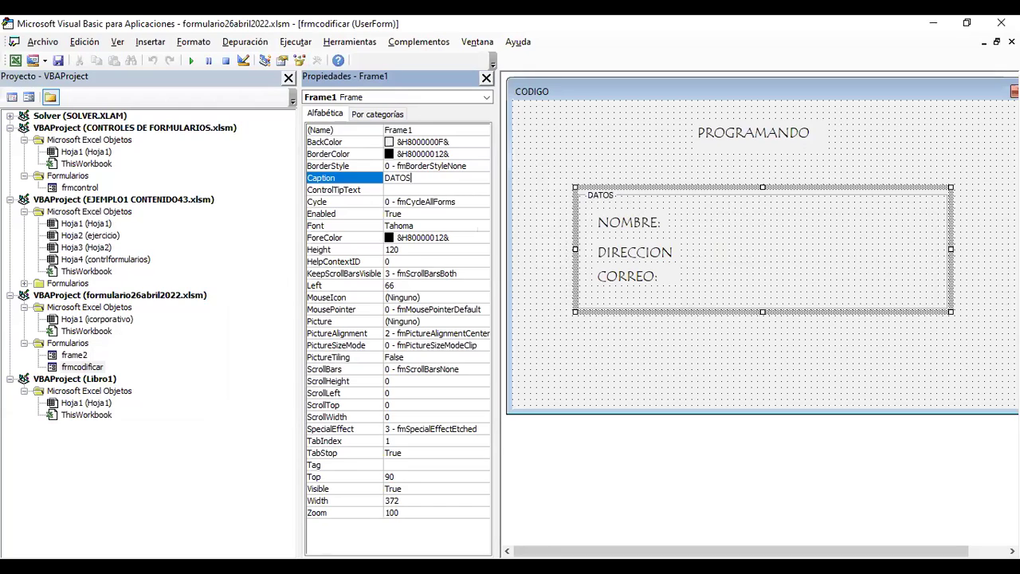
text(GENERALES)
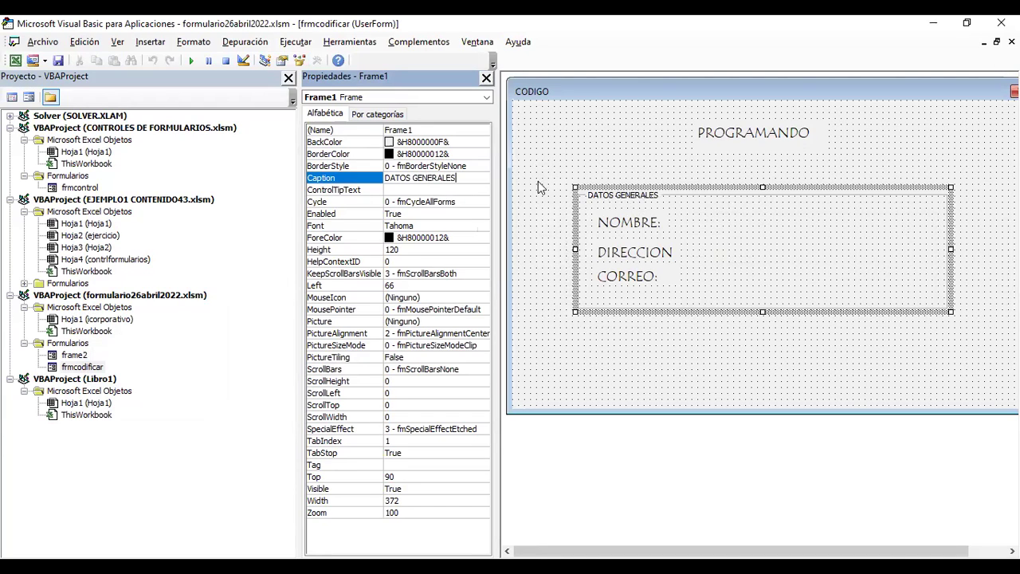
click(613, 144)
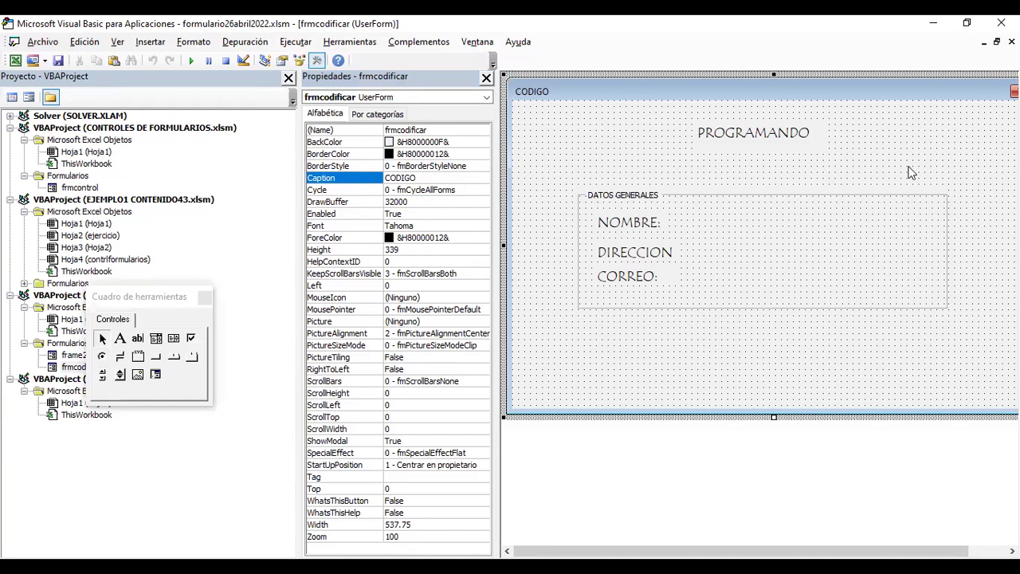
Draw a text box beside NOMBRE: inside the frame and name it txtnombre.
click(648, 223)
click(729, 229)
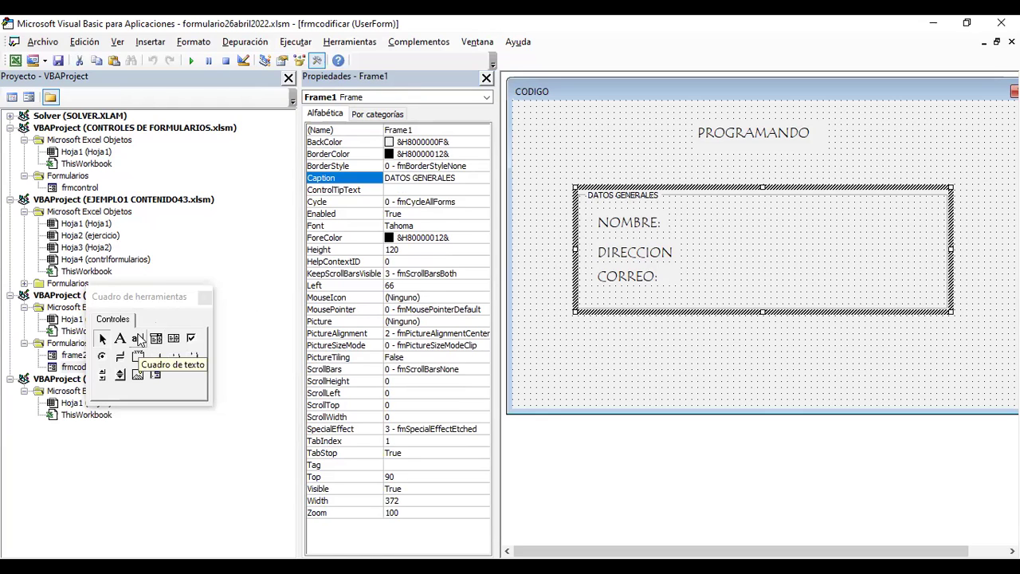
click(139, 340)
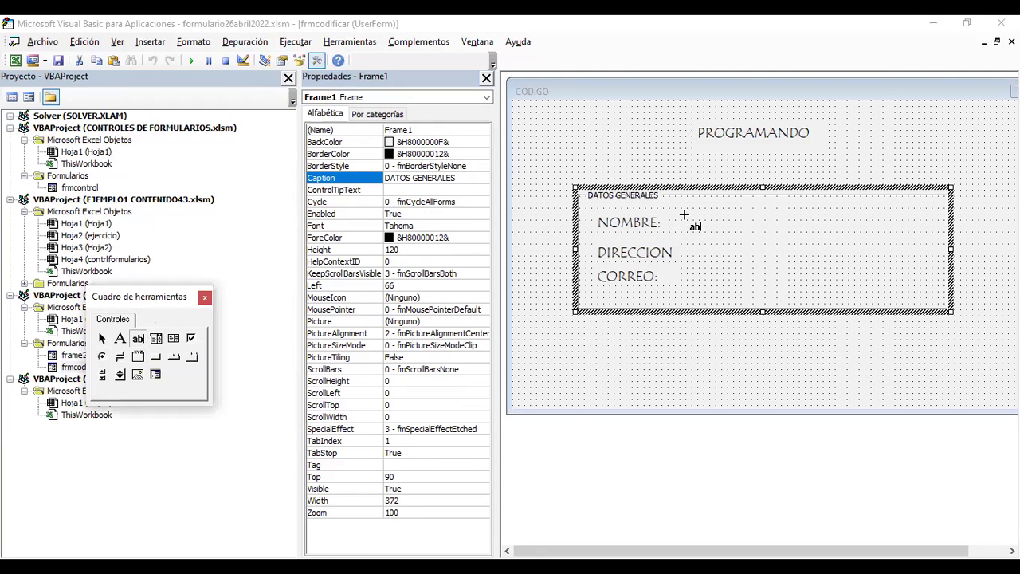
drag(682, 213, 843, 232)
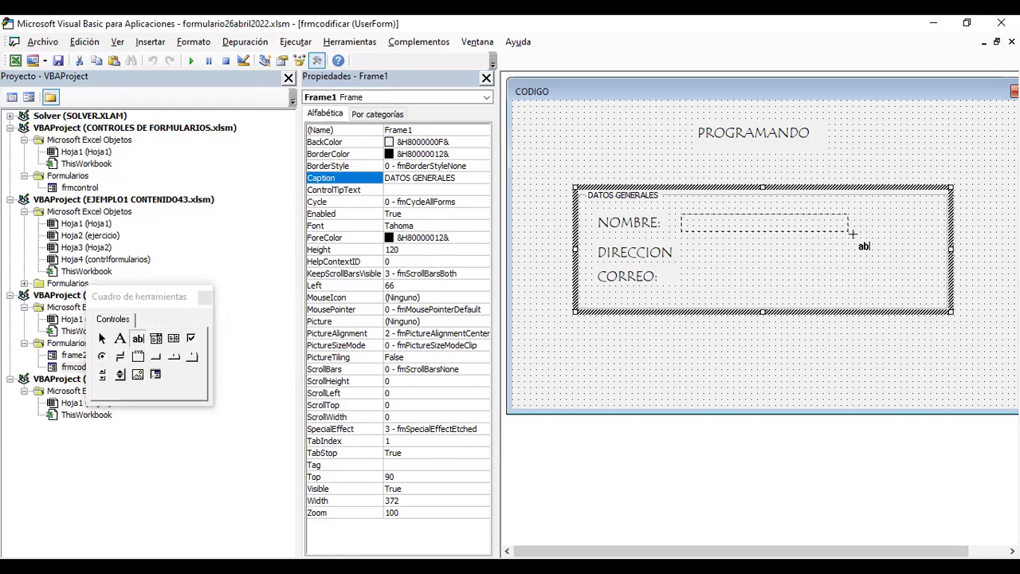
drag(843, 233, 856, 234)
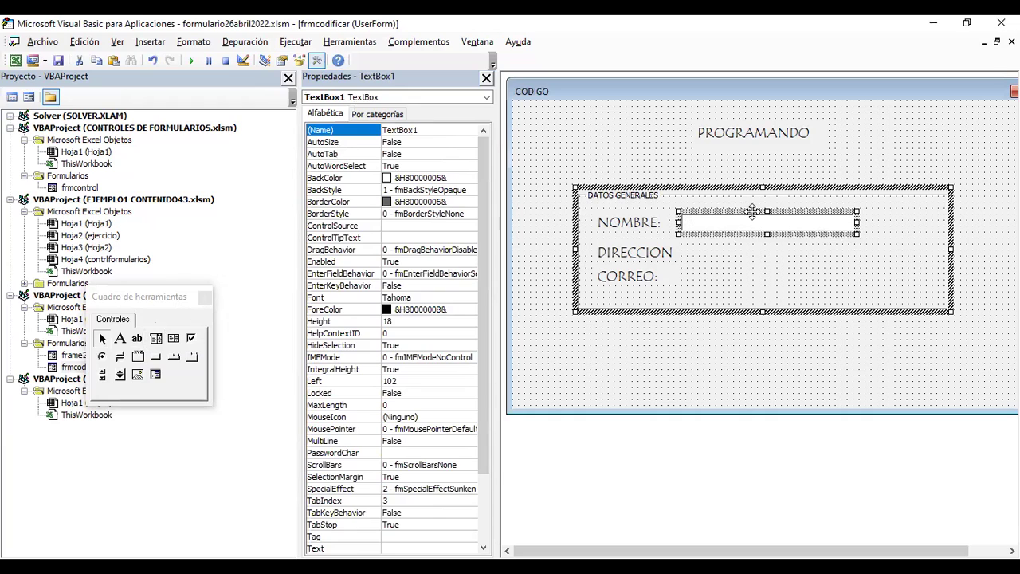
click(432, 129)
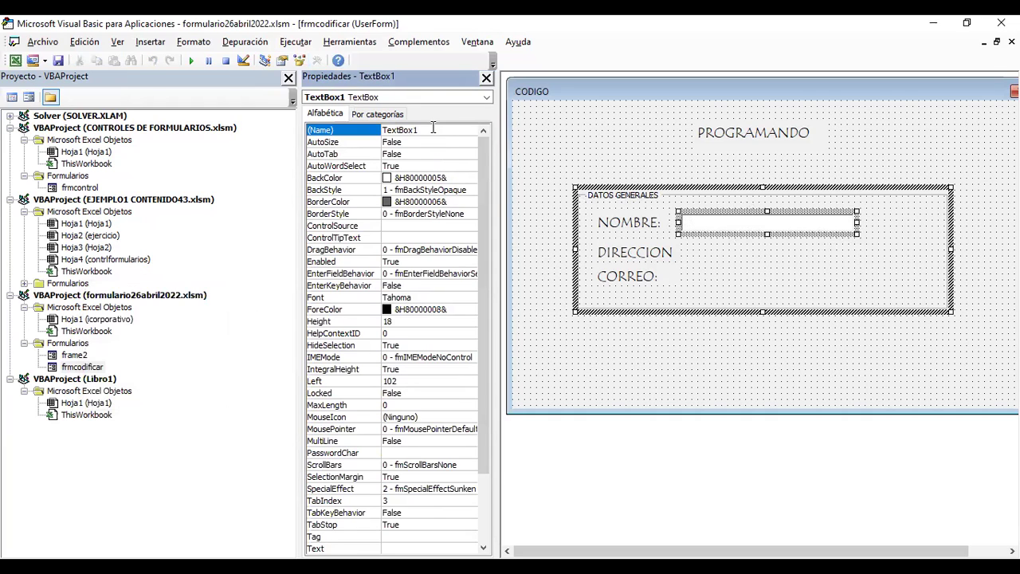
key(BackSpace)
text(e)
key(Return)
click(725, 232)
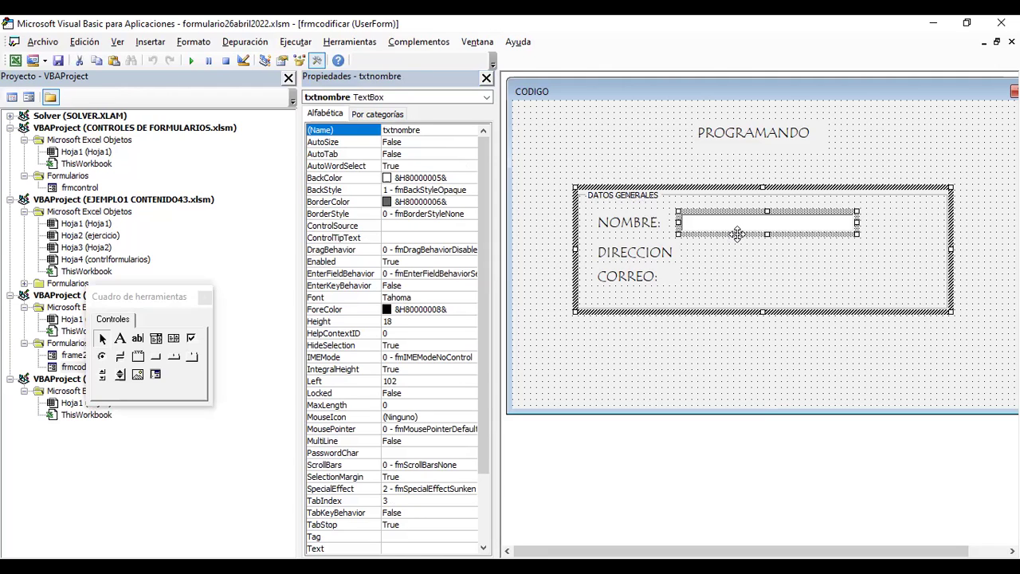
Paste a copy of the text box beside DIRECCION, align it, and name it txtdireccion.
key(ctrl+c)
key(ctrl+v)
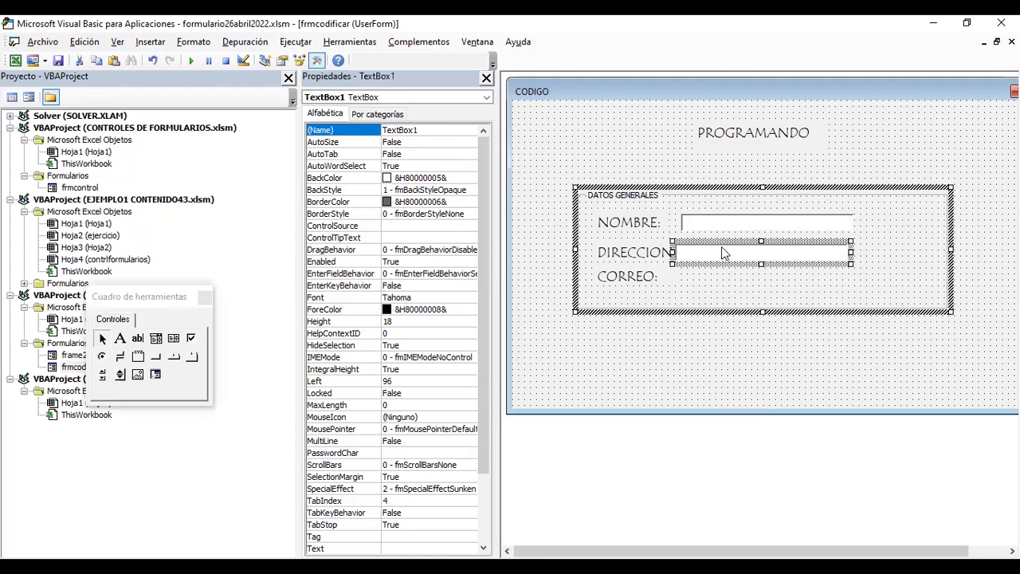
drag(729, 243, 734, 241)
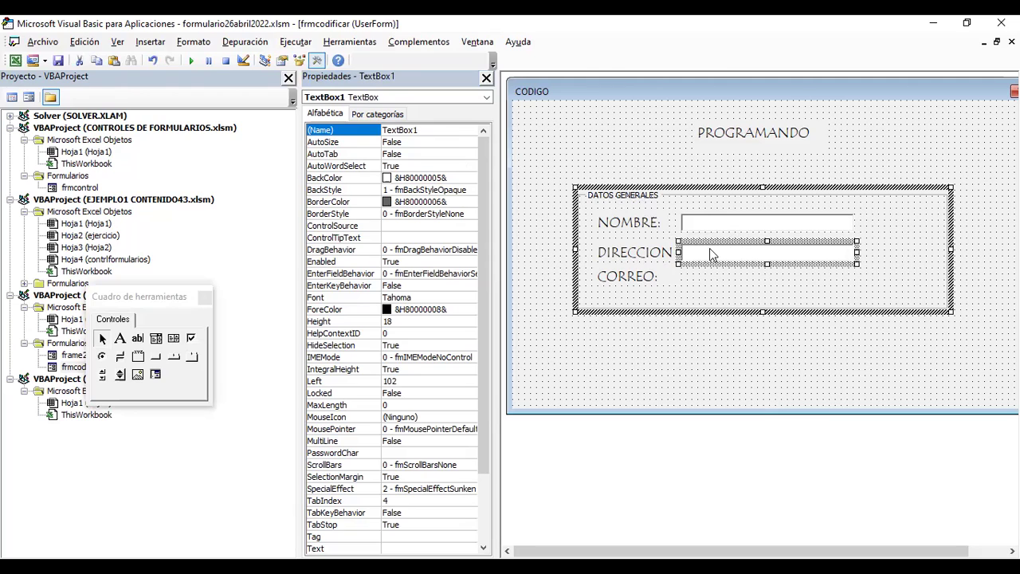
click(434, 128)
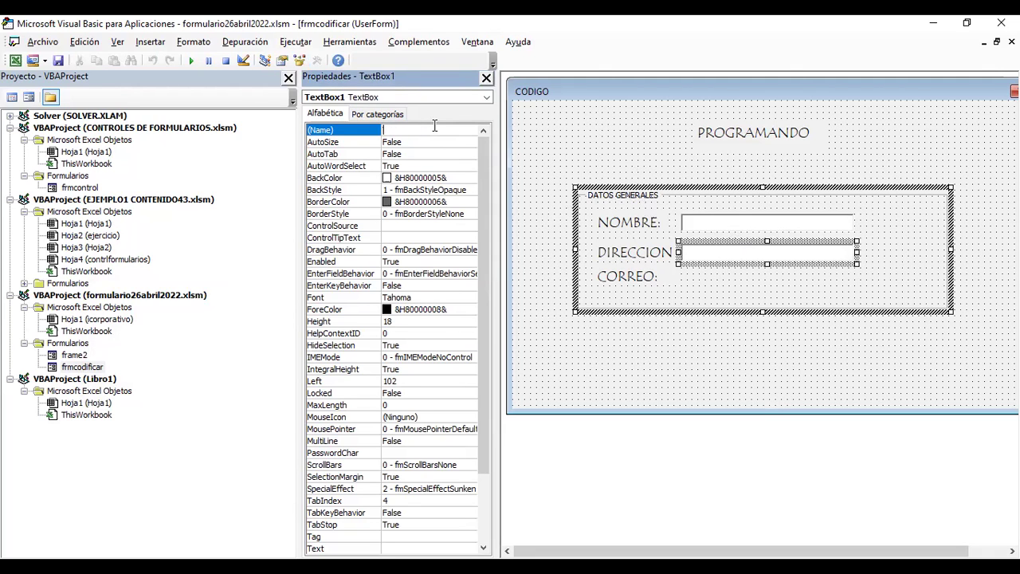
text(txt)
text(direccion)
key(Return)
Ctrl-drag a copy of the DIRECCION text box to the CORREO: row and line it up.
click(728, 283)
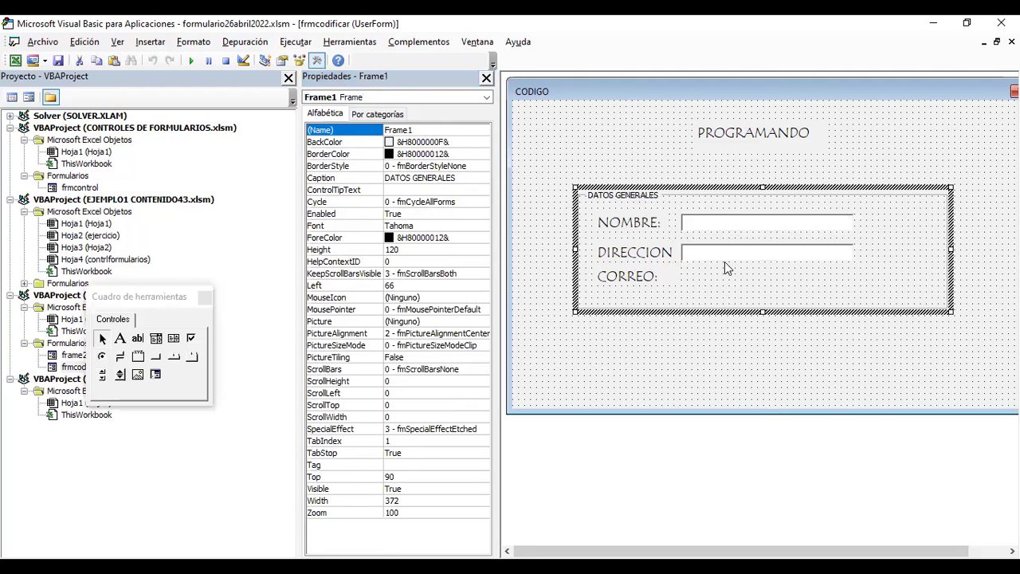
click(724, 259)
drag(727, 265, 735, 286)
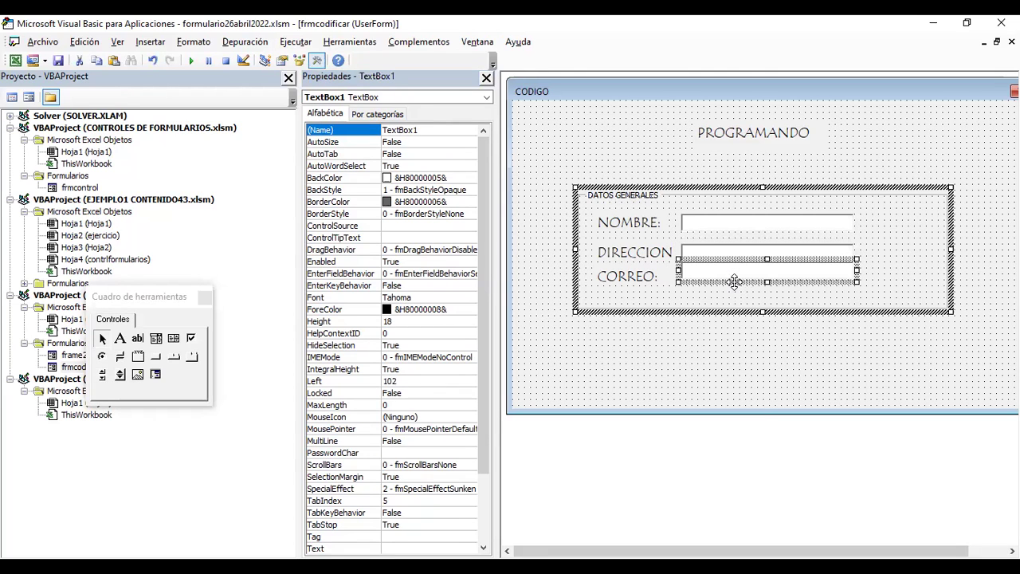
click(913, 277)
click(733, 275)
drag(747, 257, 742, 268)
click(644, 298)
click(628, 278)
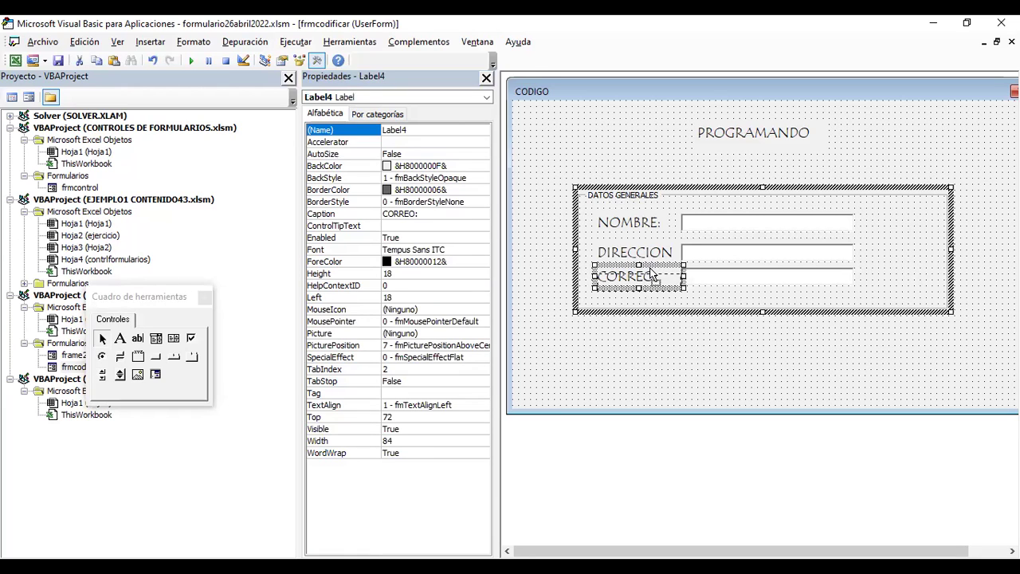
click(652, 275)
click(738, 301)
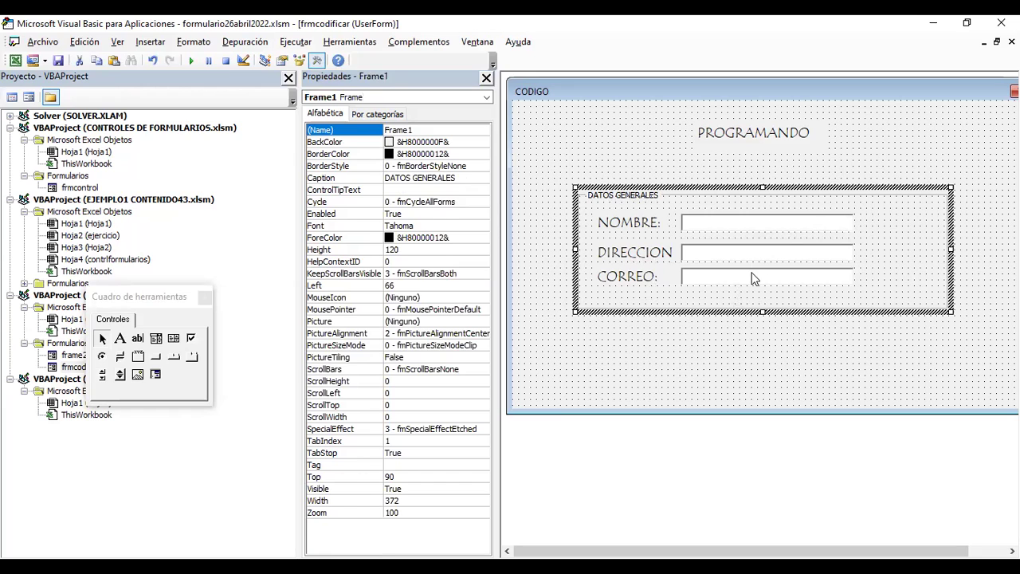
click(754, 279)
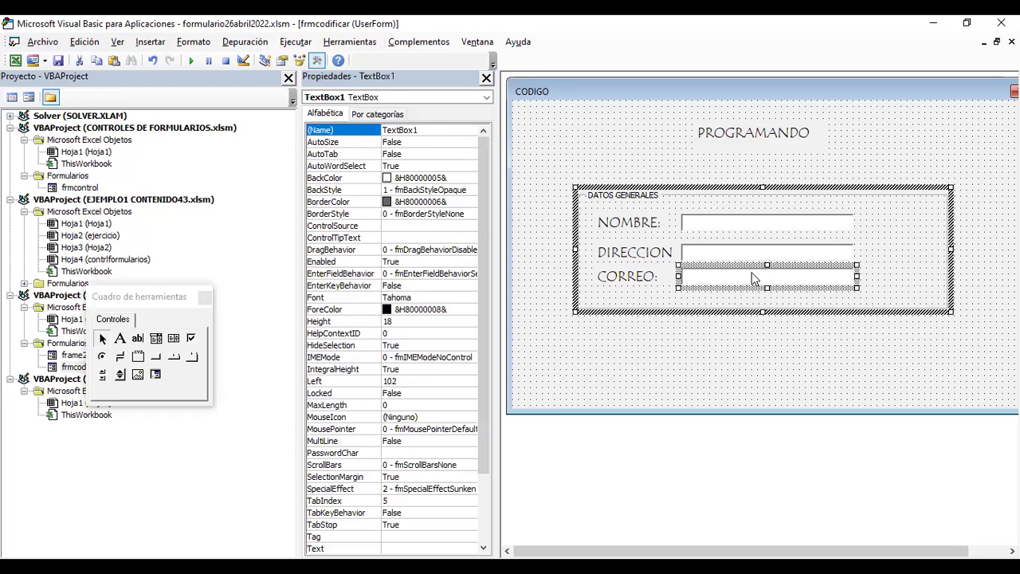
Name the CORREO: text box txtcorrero.
click(423, 128)
key(BackSpace)
key(BackSpace)
key(BackSpace)
key(BackSpace)
key(BackSpace)
key(BackSpace)
text(txt)
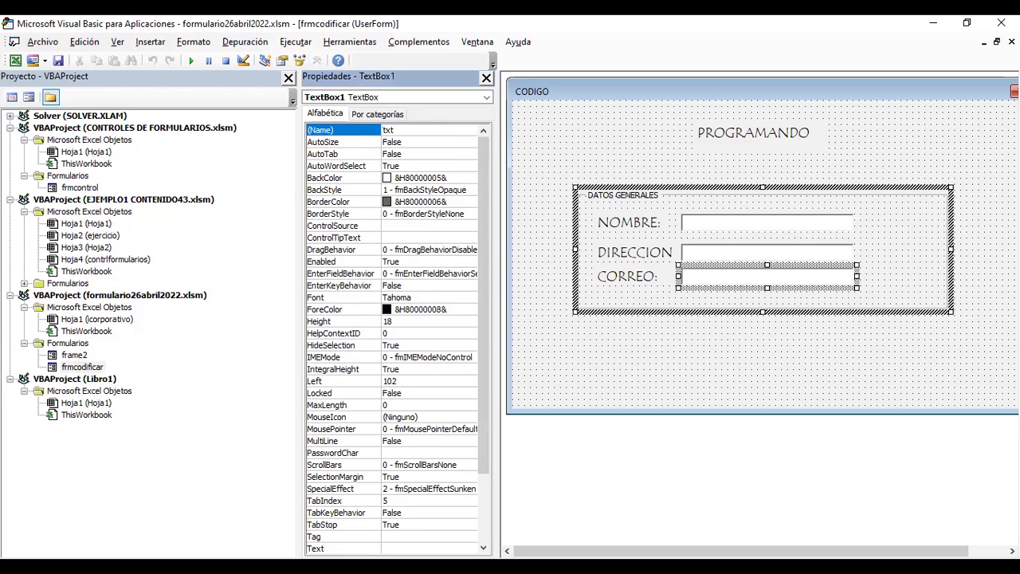
text(correro)
click(603, 152)
click(671, 177)
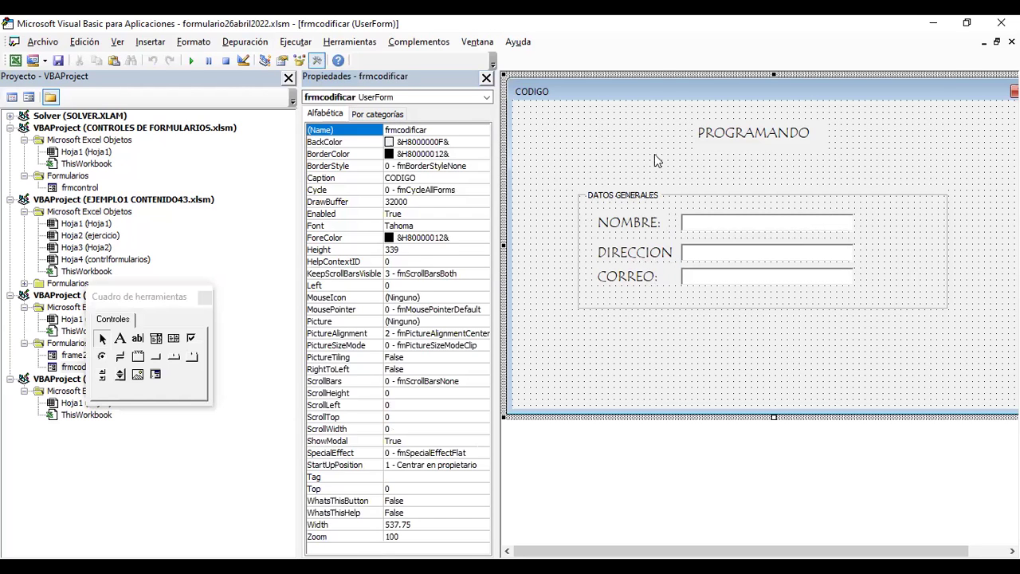
Draw a command button below the frame, caption it LIMPIAR and name it btnlimpiar.
click(157, 357)
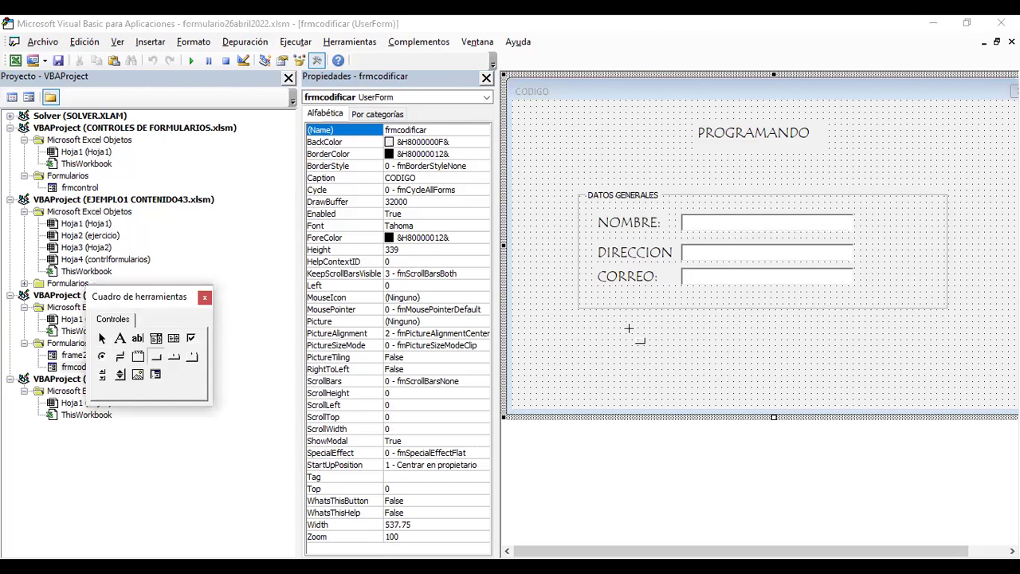
drag(630, 329, 703, 370)
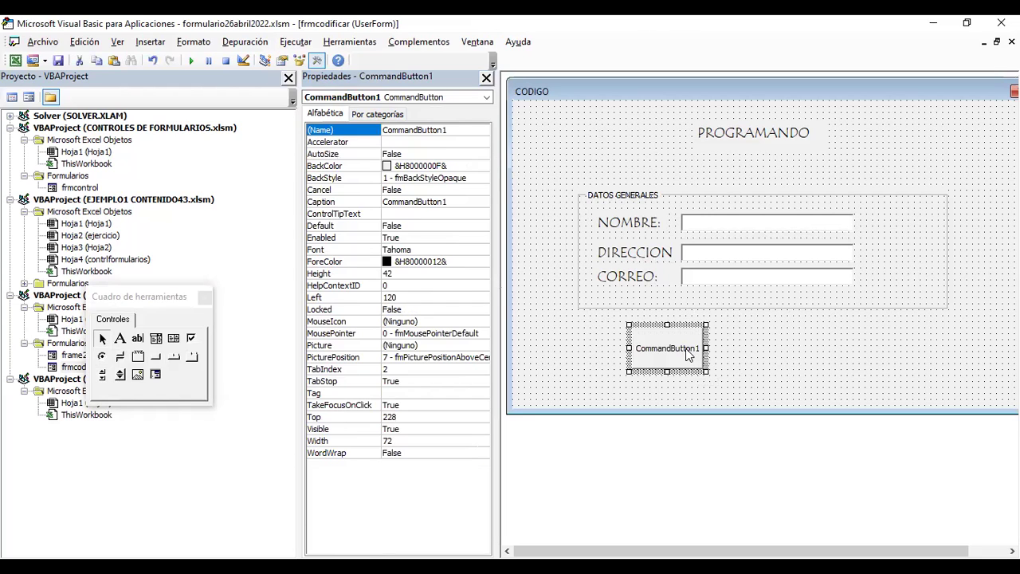
click(459, 129)
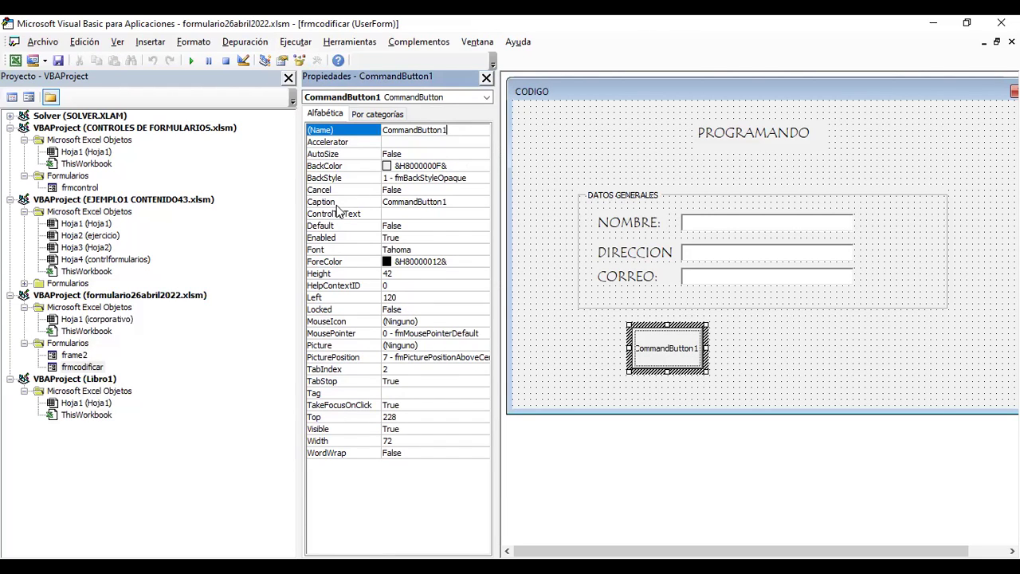
click(446, 204)
click(372, 202)
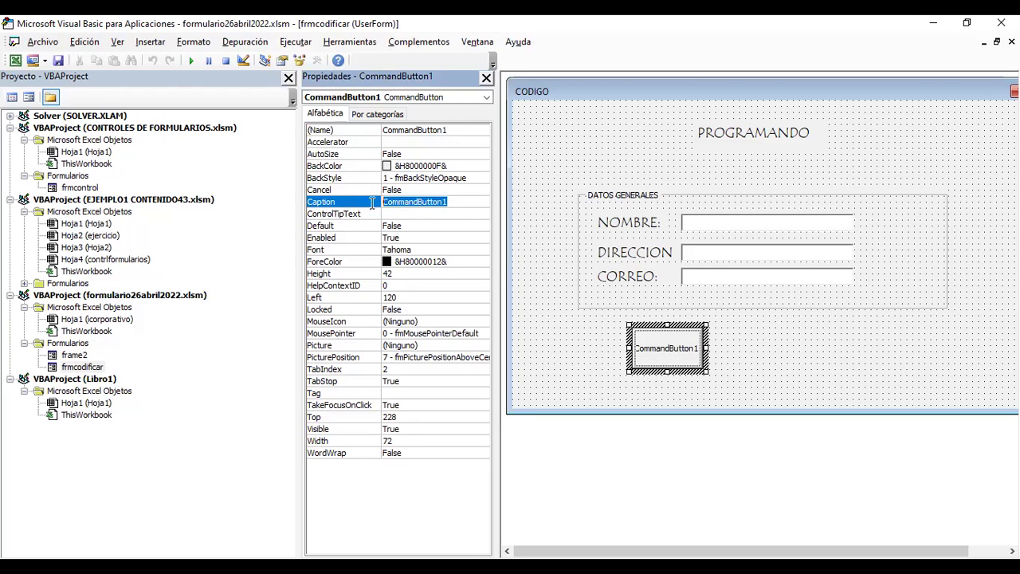
key(BackSpace)
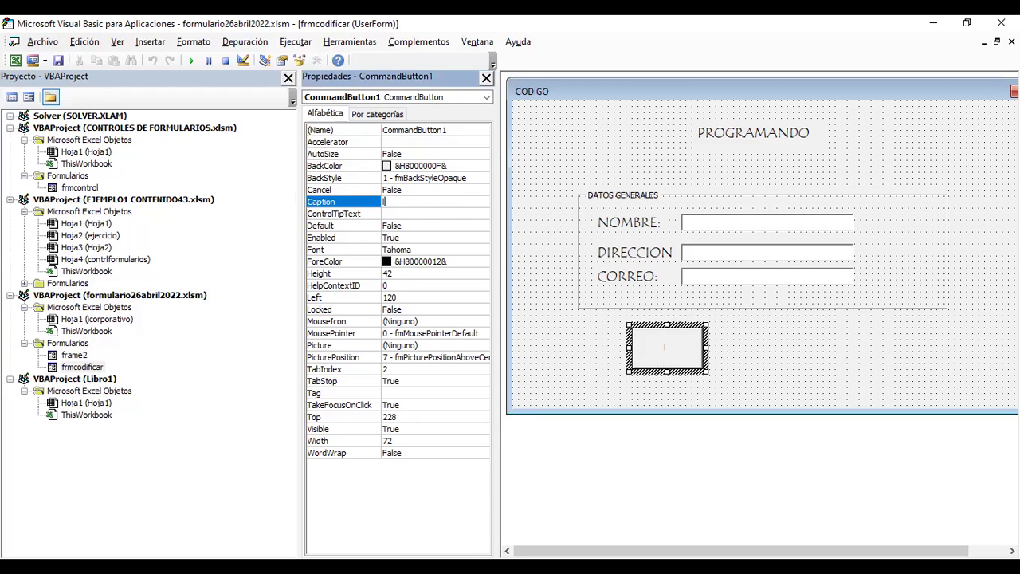
text(LIMPIAR)
click(453, 130)
key(BackSpace)
key(BackSpace)
key(BackSpace)
key(BackSpace)
key(BackSpace)
key(BackSpace)
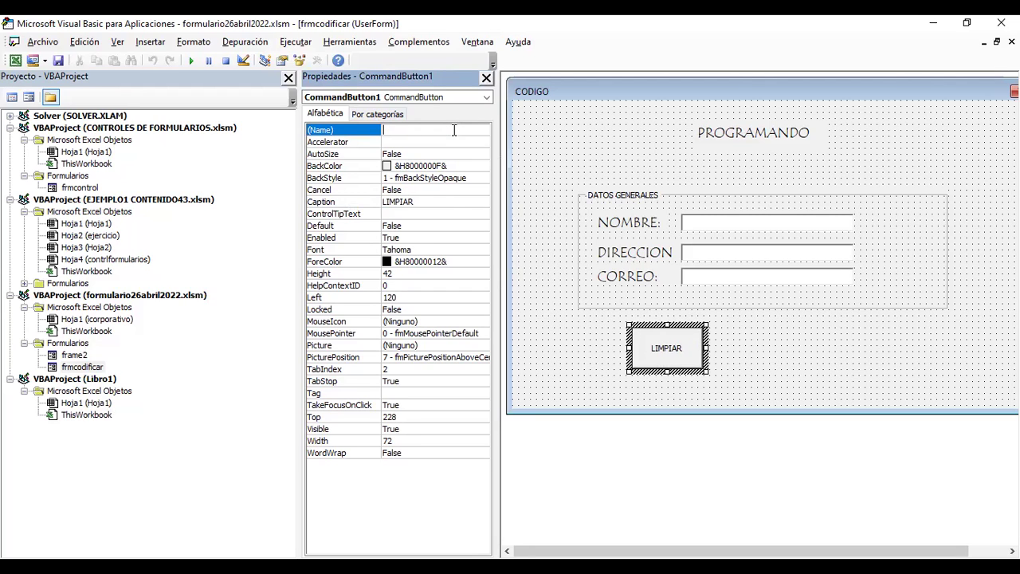
text(btn)
text(limpiar)
click(592, 159)
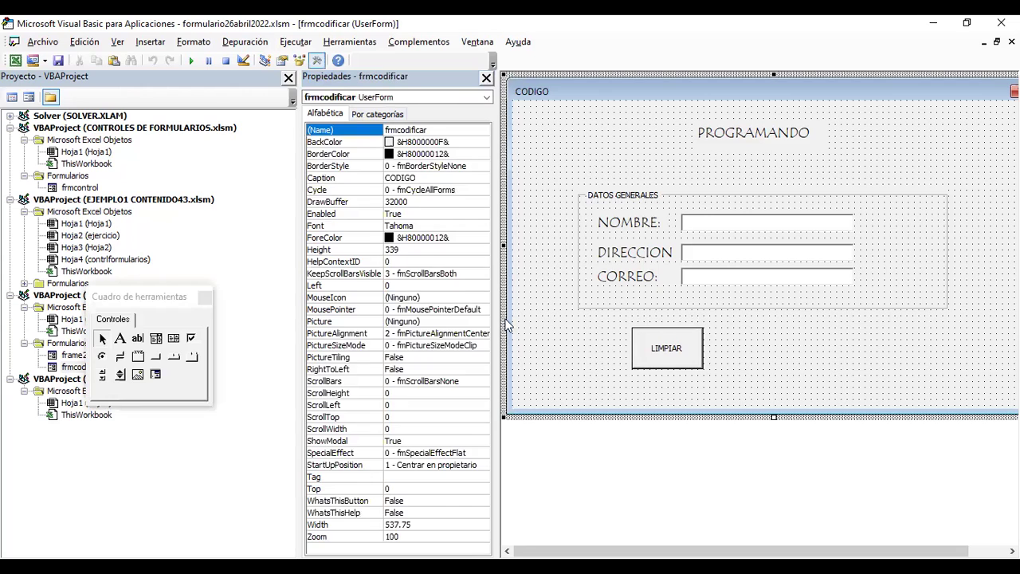
Draw a second command button right of LIMPIAR and name it btnsalir.
click(157, 363)
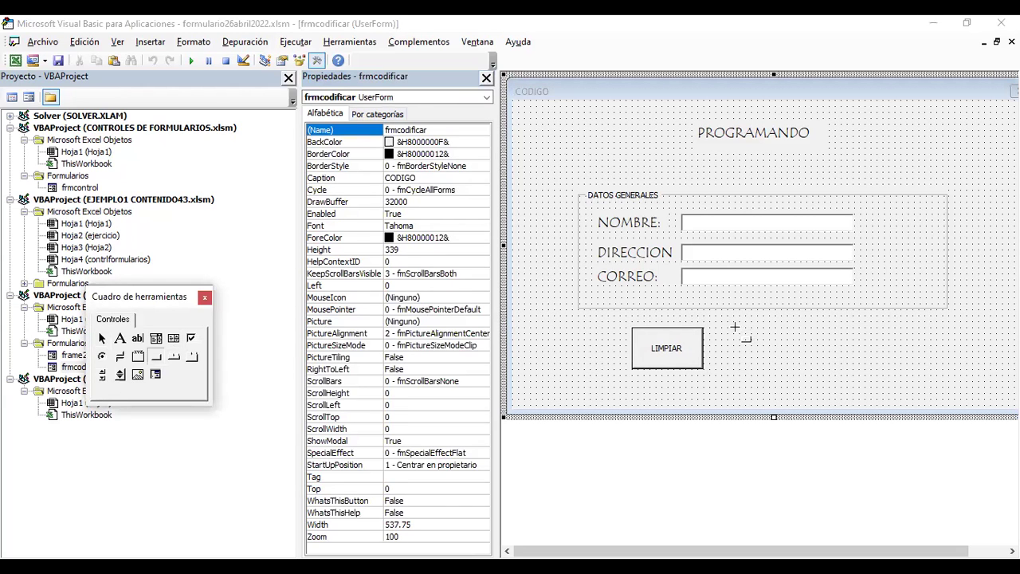
drag(734, 328, 807, 365)
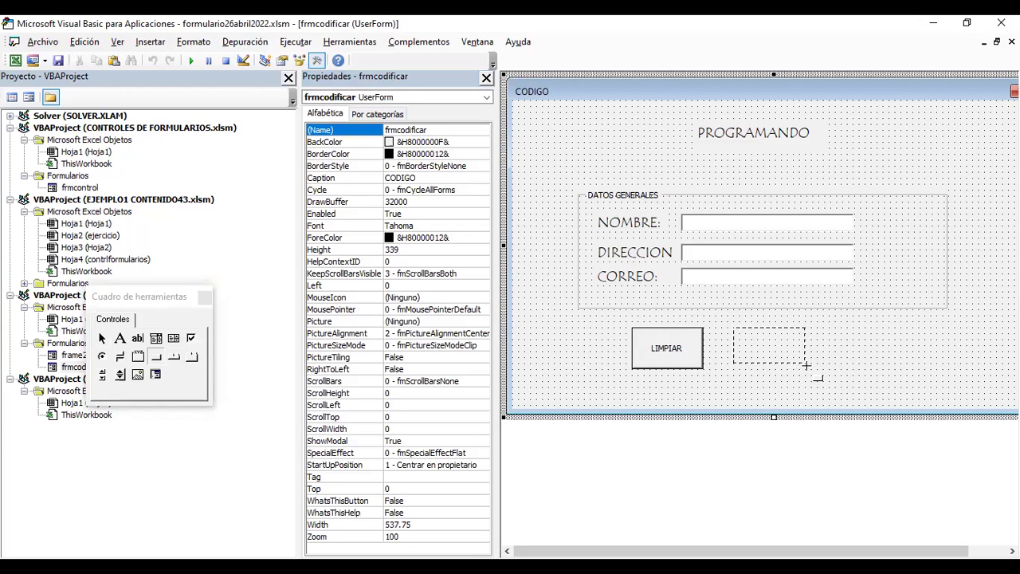
drag(807, 365, 802, 371)
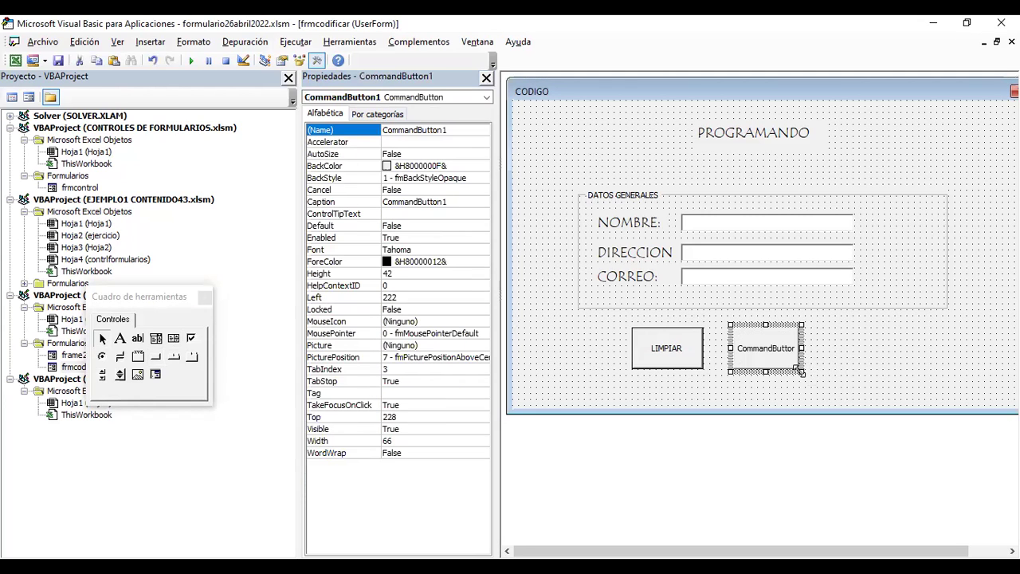
click(455, 132)
key(BackSpace)
key(BackSpace)
key(BackSpace)
key(BackSpace)
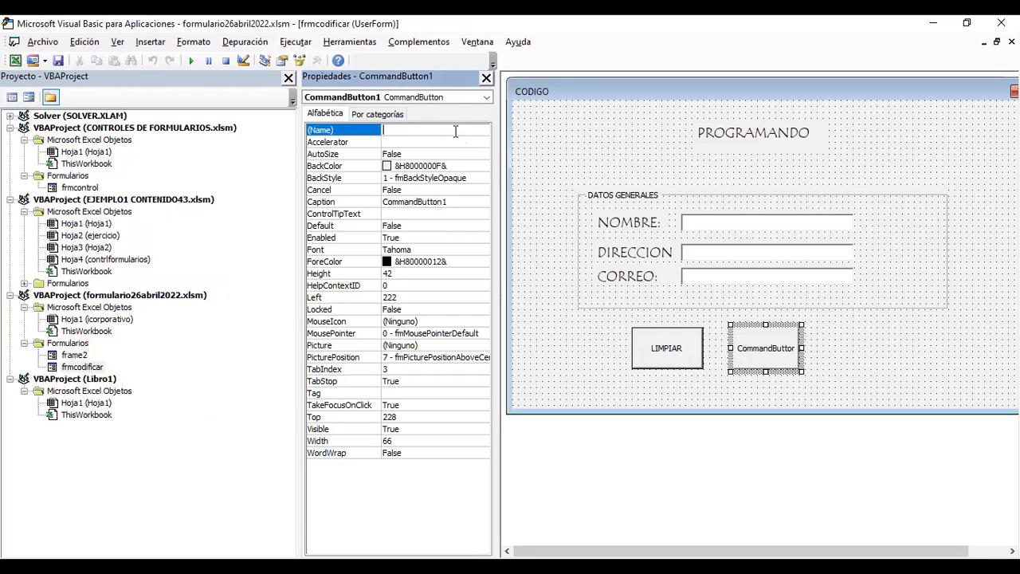
text(btn)
text(sall)
text(ir)
click(851, 344)
Set the second button's caption to SALIR.
click(770, 357)
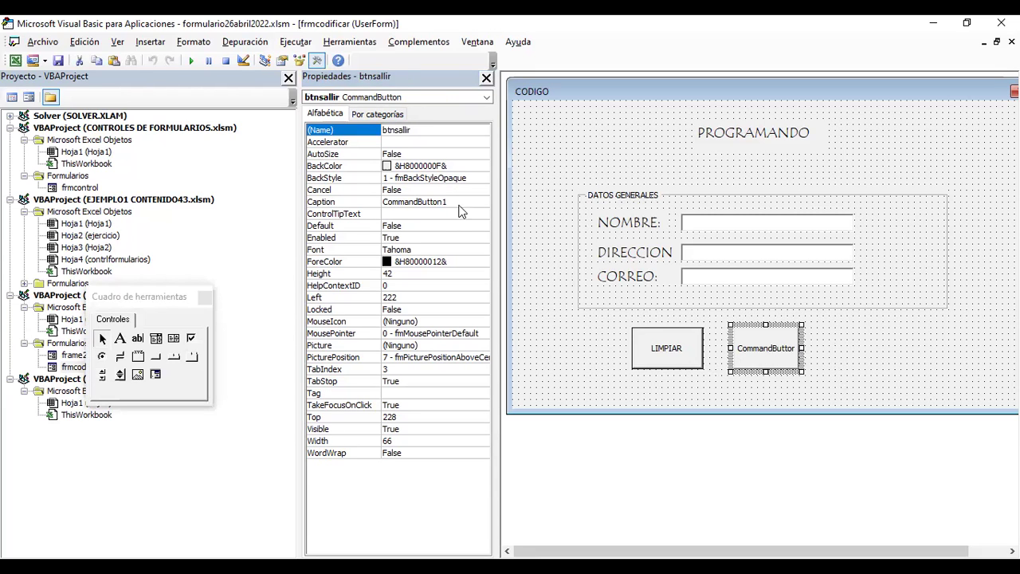
click(363, 204)
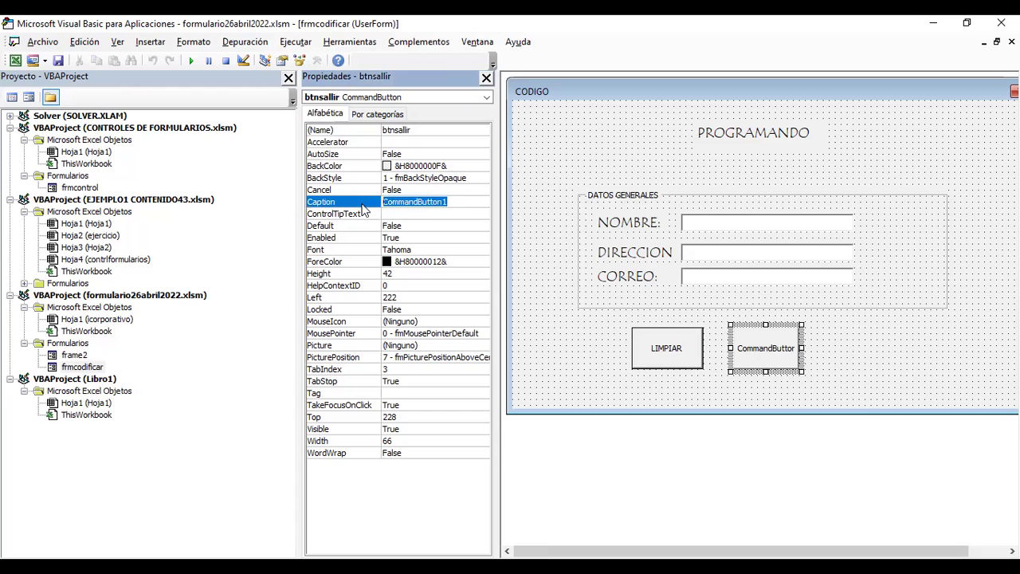
text(SALIR)
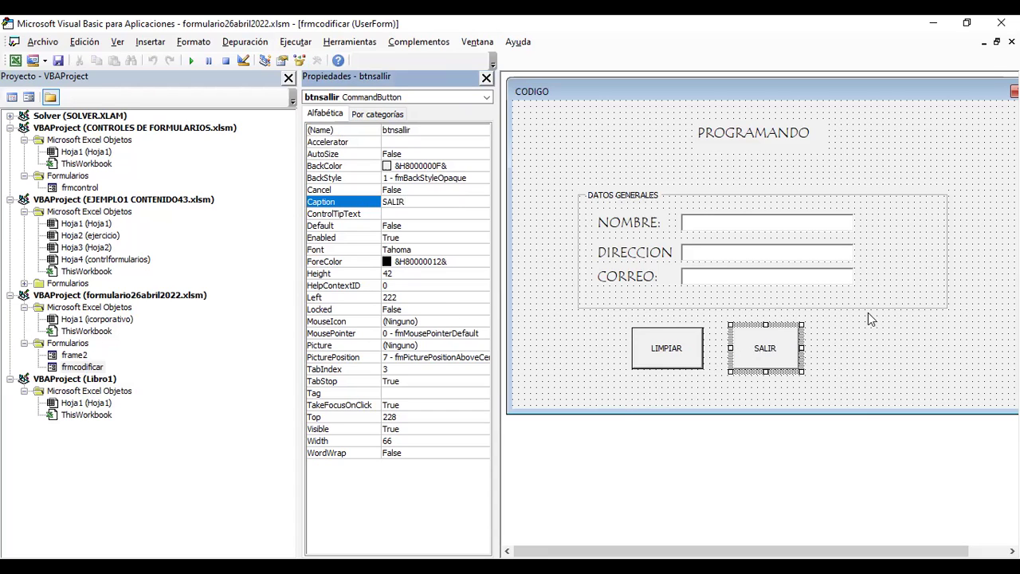
click(868, 313)
Switch to the Firefox lesson page showing the BOTON BORRAR code.
click(777, 348)
click(871, 348)
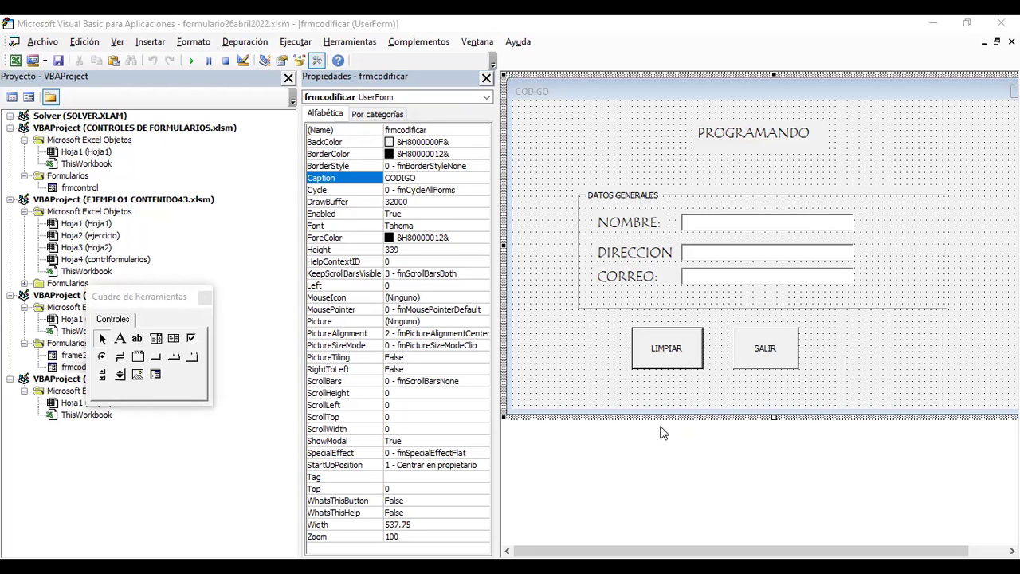
scroll(934, 221, down, 3)
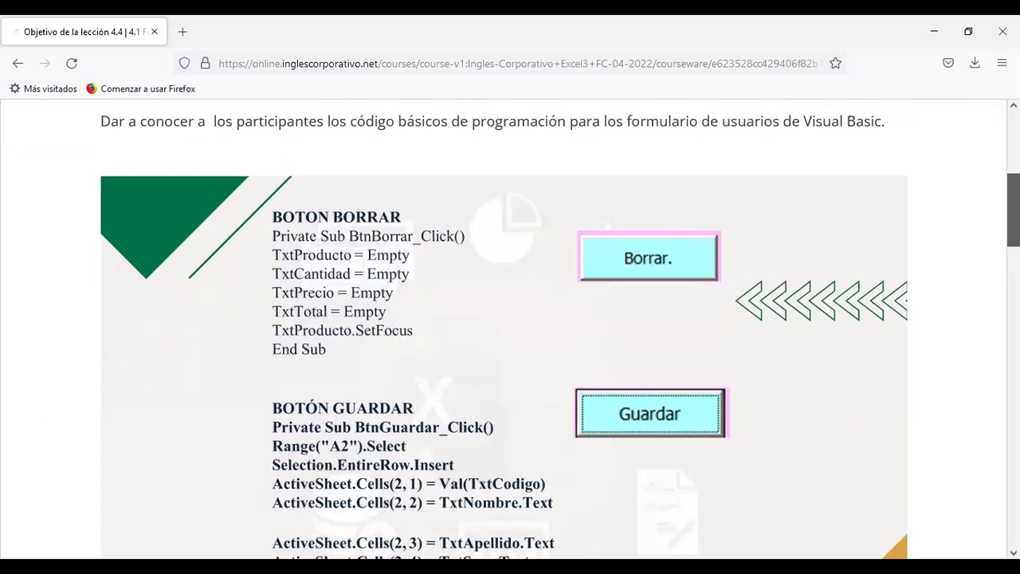
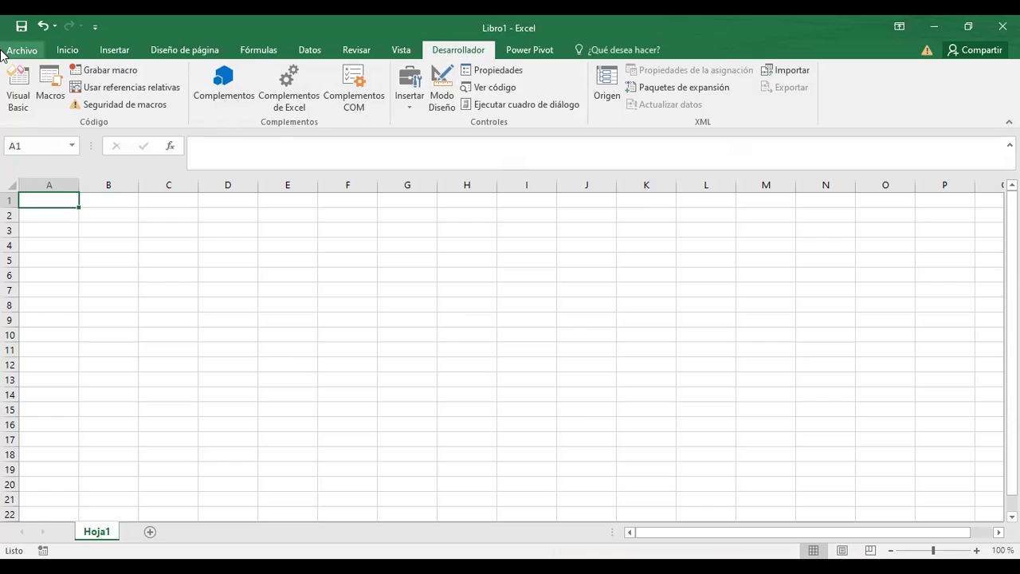
In the VBA editor, create the empty btnlimpiar_Click procedure and return to the CODIGO form design.
click(16, 94)
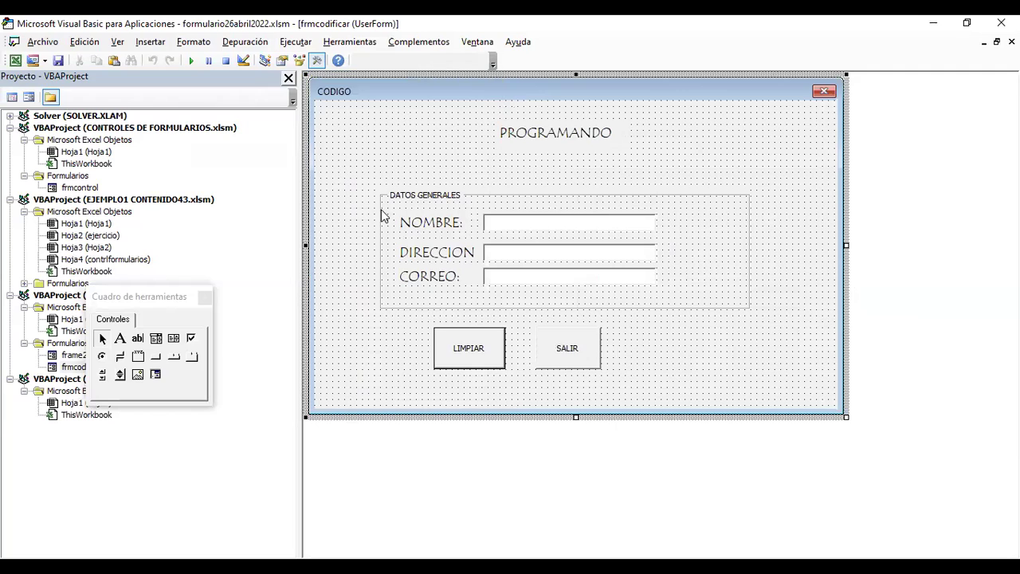
double_click(494, 346)
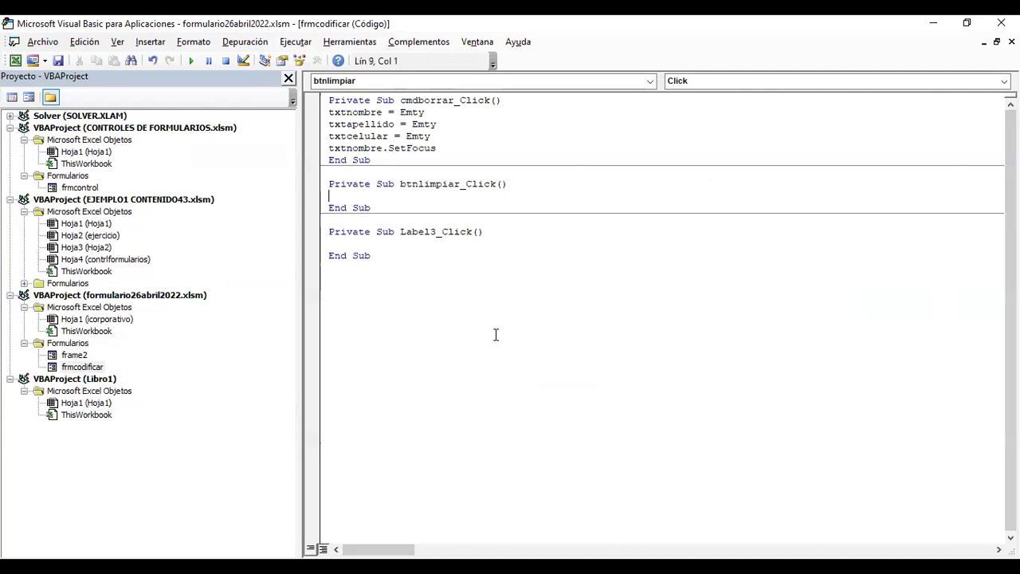
click(444, 147)
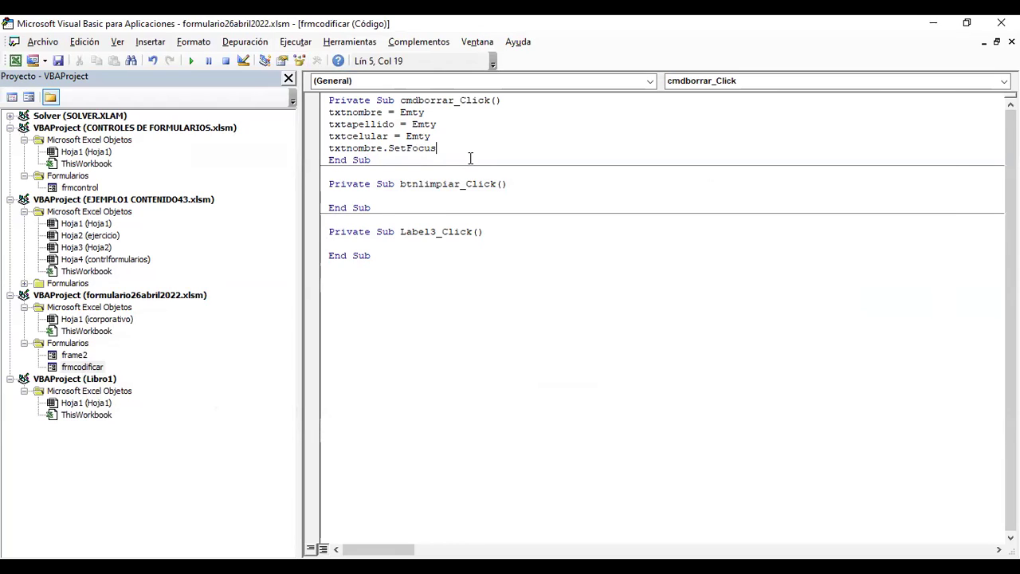
click(245, 62)
click(1011, 42)
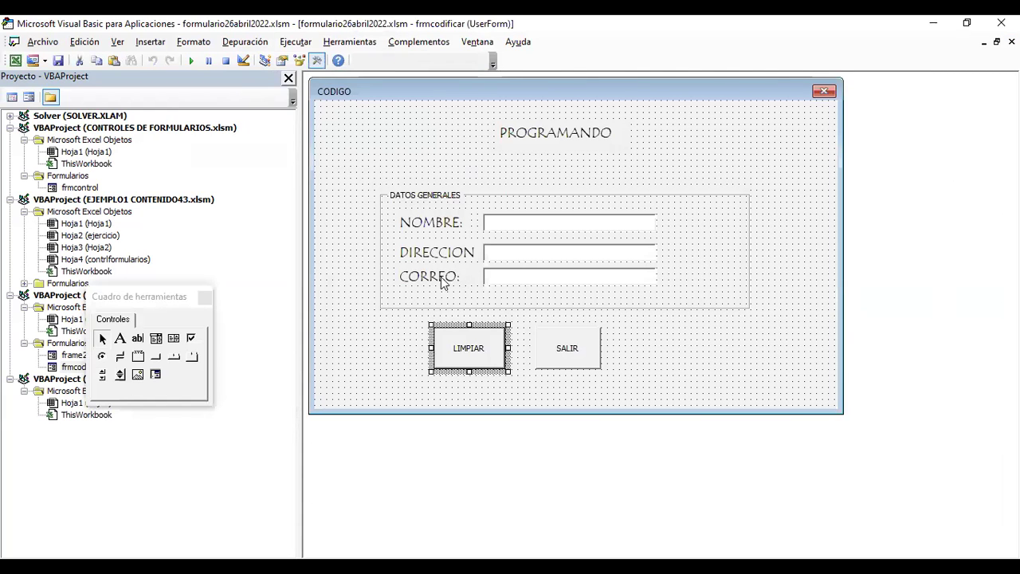
Delete the cmdborrar_Click procedure and its leftover blank lines from the frmcodificar code.
double_click(611, 177)
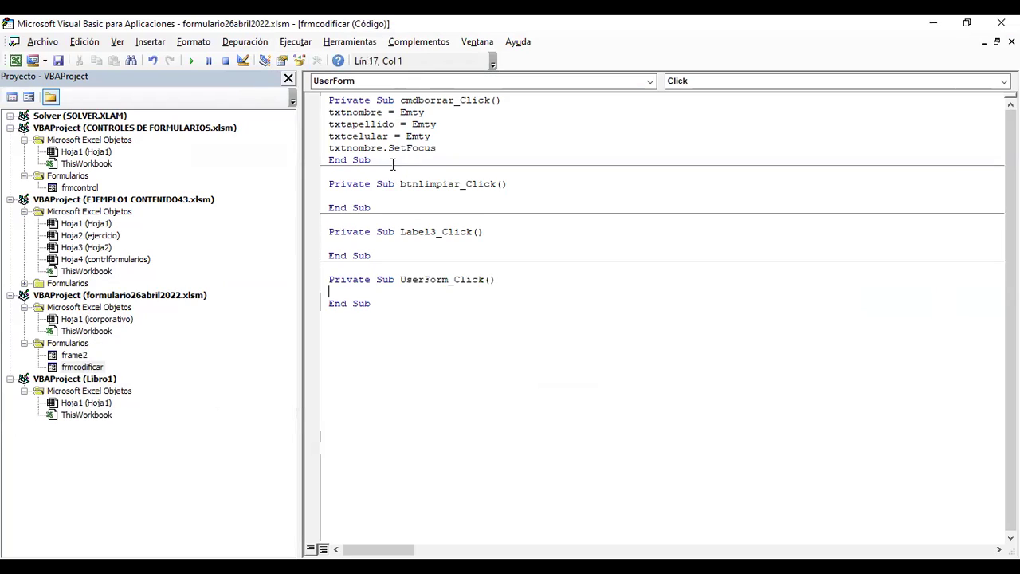
drag(438, 149, 317, 123)
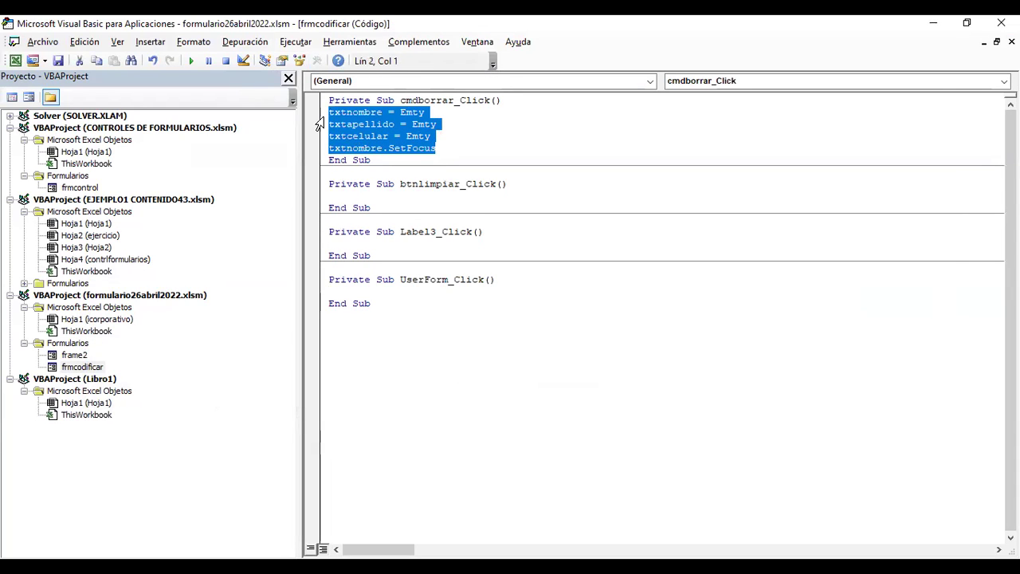
key(Delete)
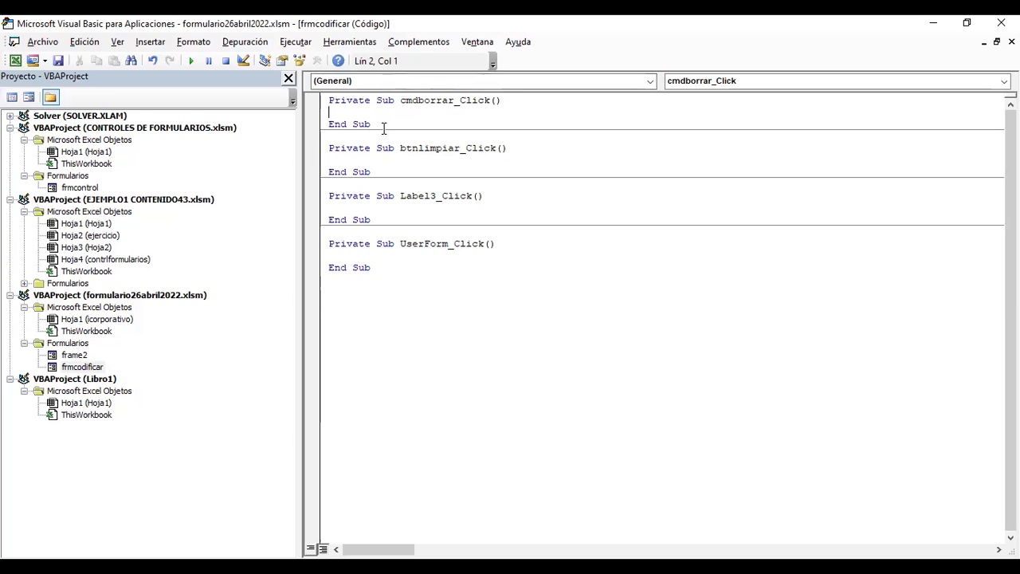
drag(381, 126, 315, 100)
key(Delete)
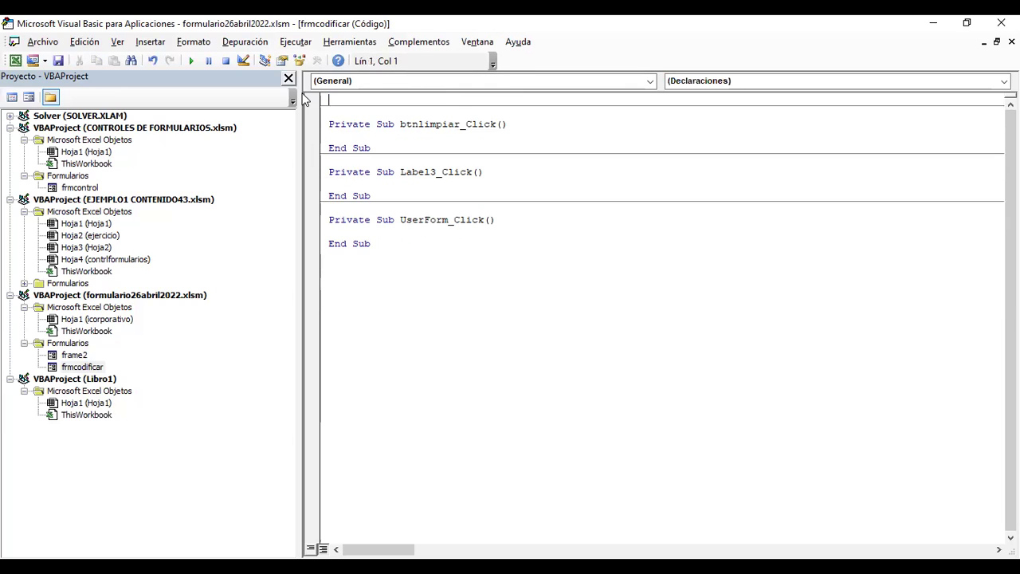
key(Delete)
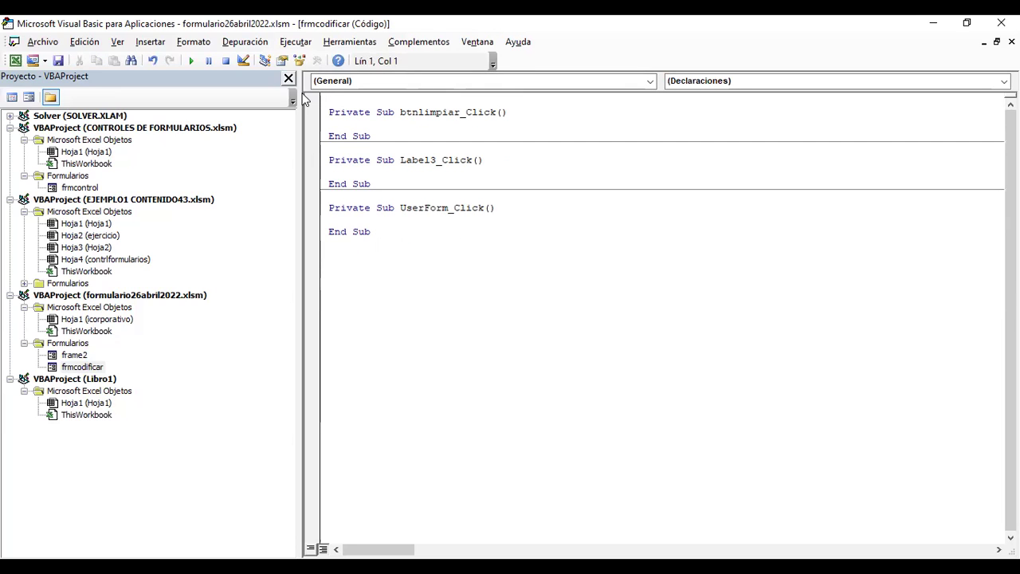
key(Delete)
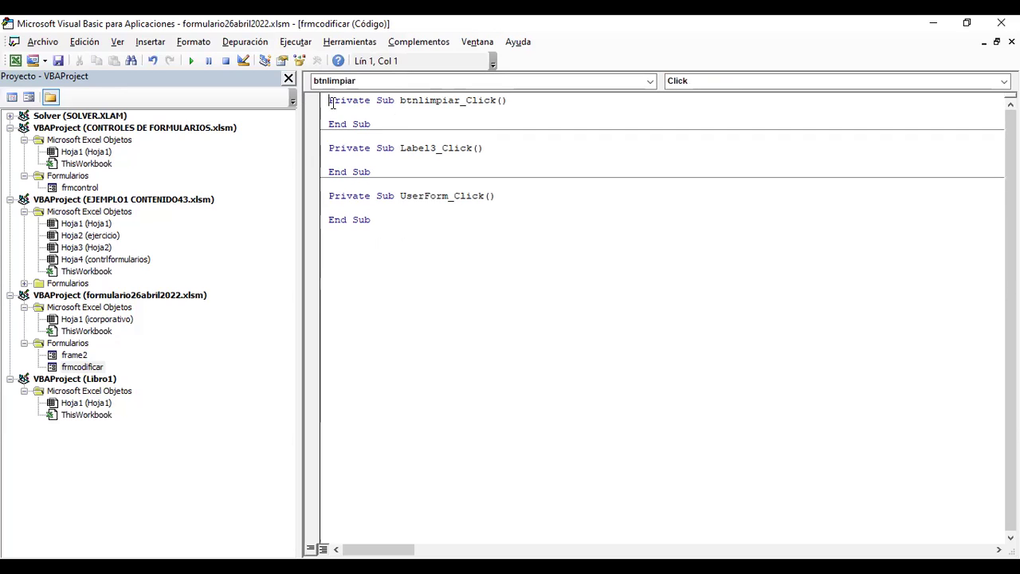
Add the statement txtnombre = Empty inside btnlimpiar_Click.
click(371, 111)
key(Return)
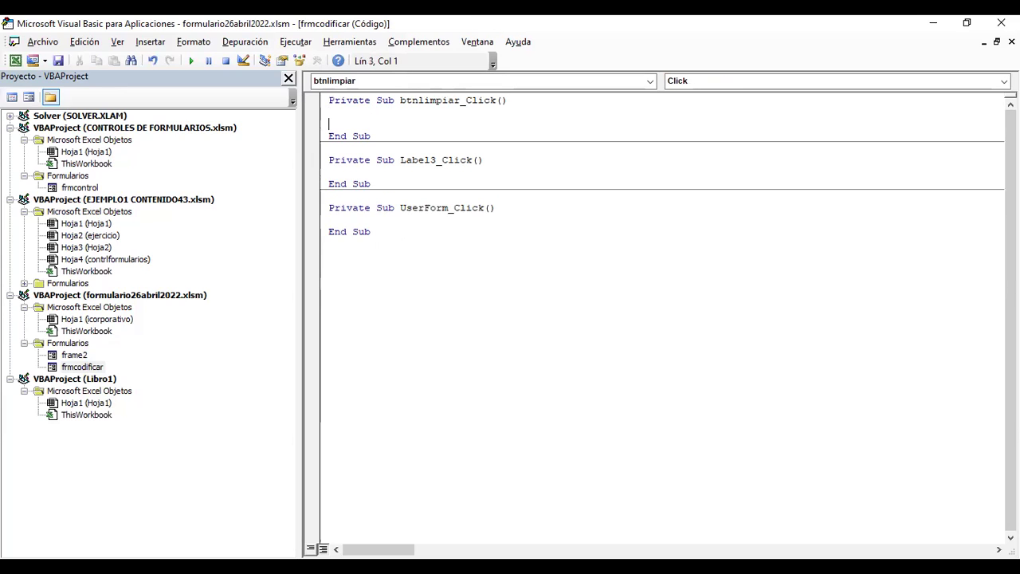
key(Return)
click(329, 112)
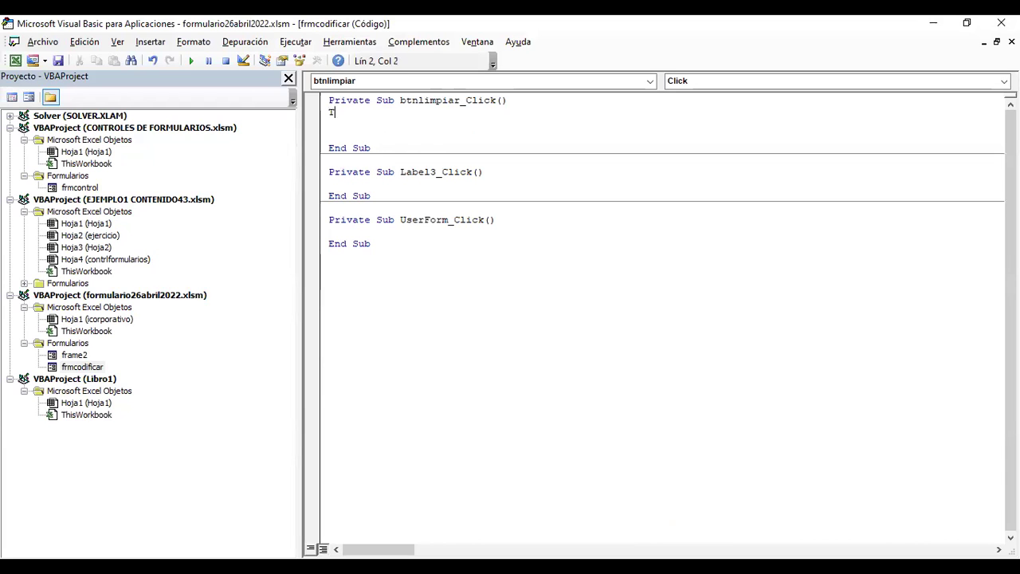
text(txt)
text(nombre)
text(=)
text(Em)
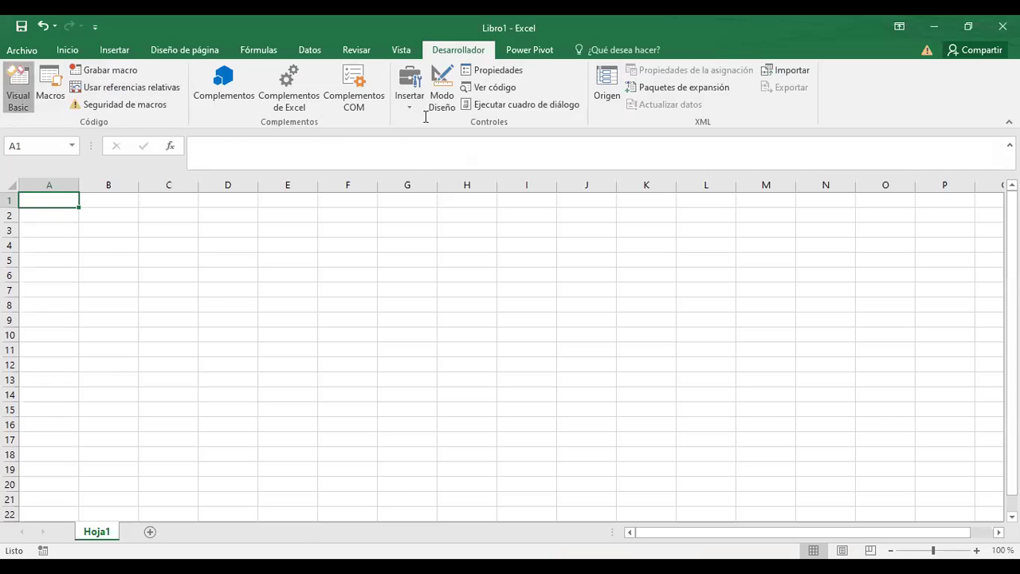
text(mpty)
key(Return)
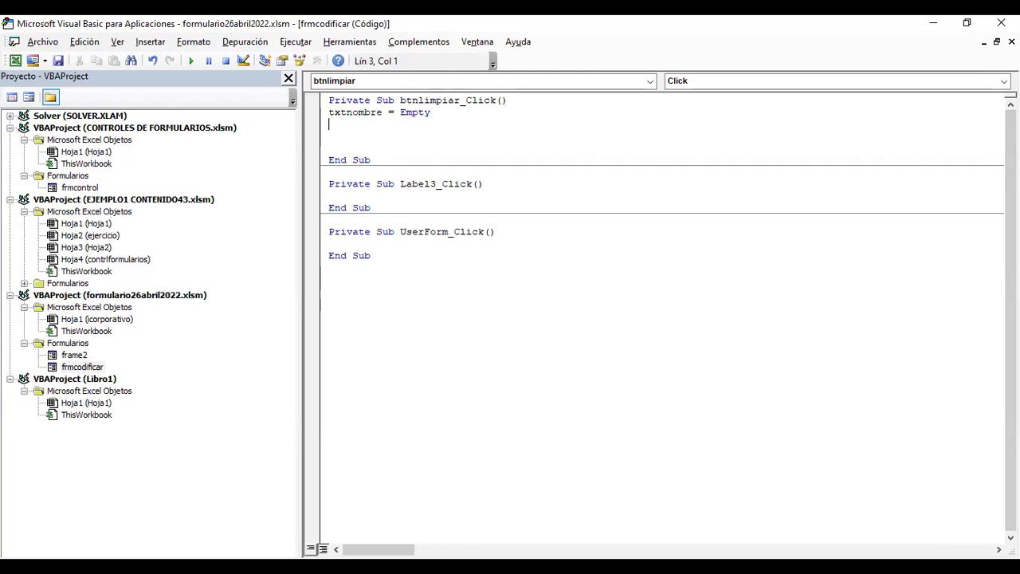
Add txtdireccion = Empty and txtcorreo = Empty to btnlimpiar_Click and remove the extra blank lines.
text(txt)
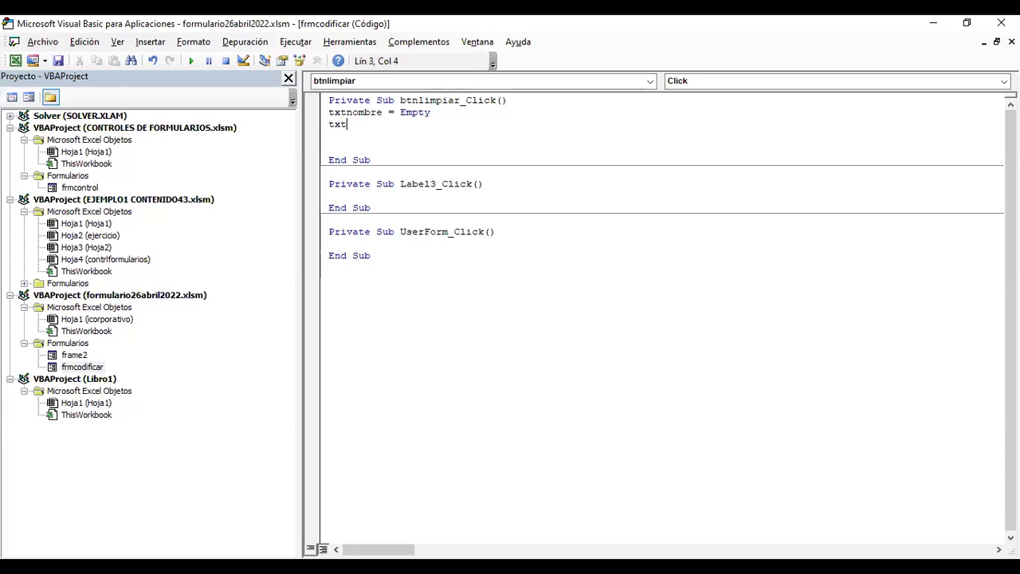
text(direccion)
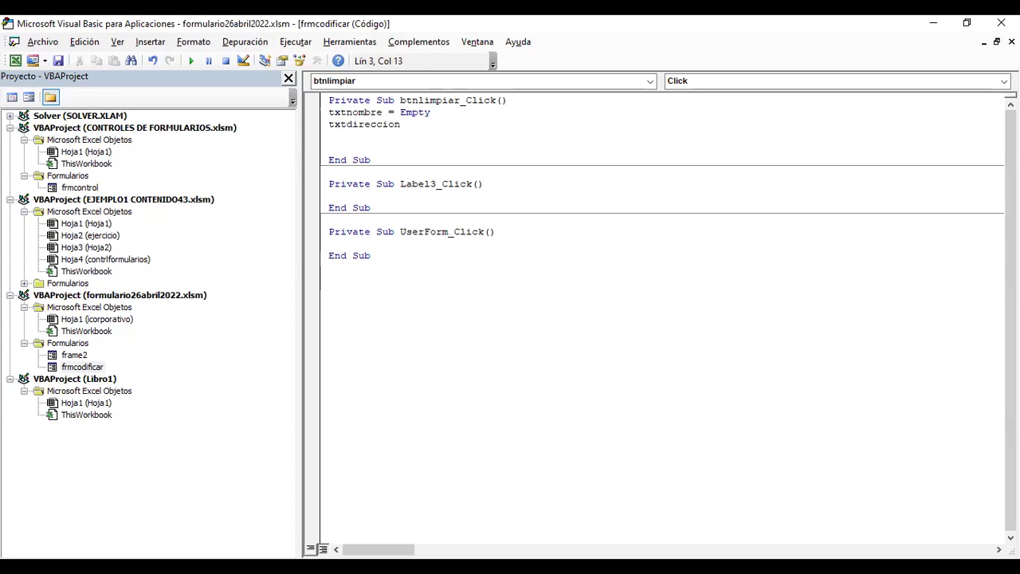
text(=)
text( Em)
text(pty)
key(Return)
text(txtcorrero)
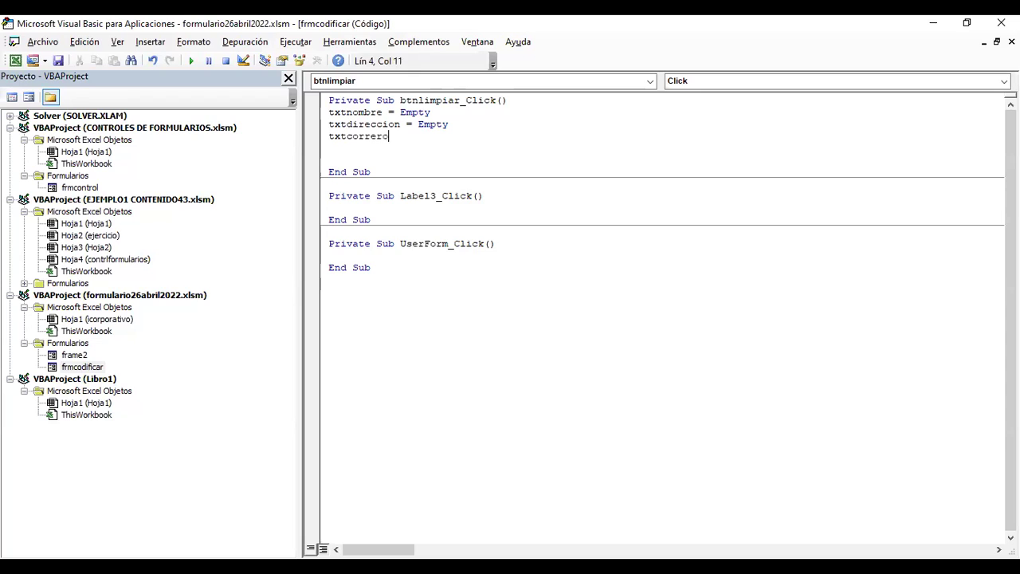
key(BackSpace)
key(BackSpace)
text(o )
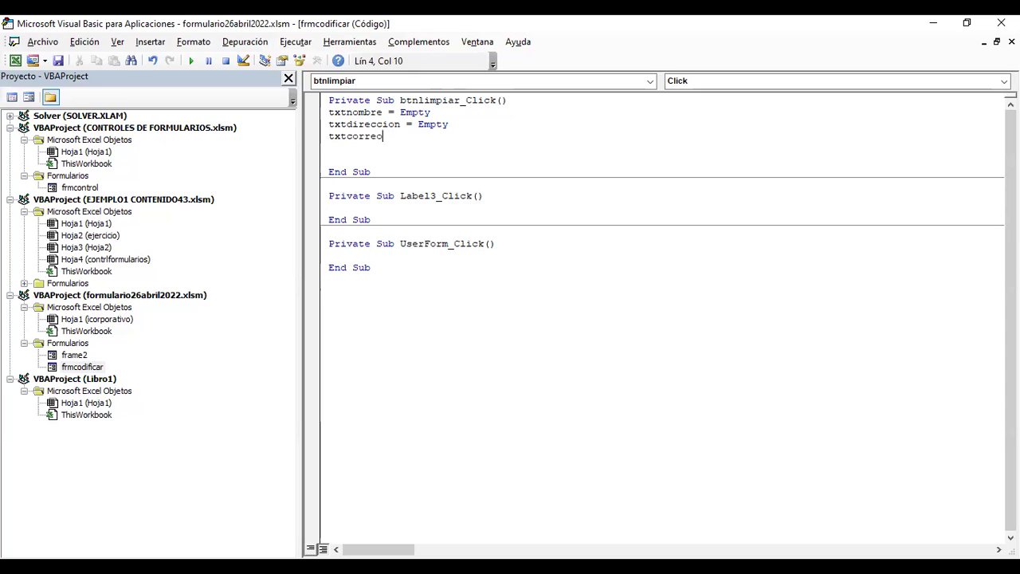
text(= )
text(Em)
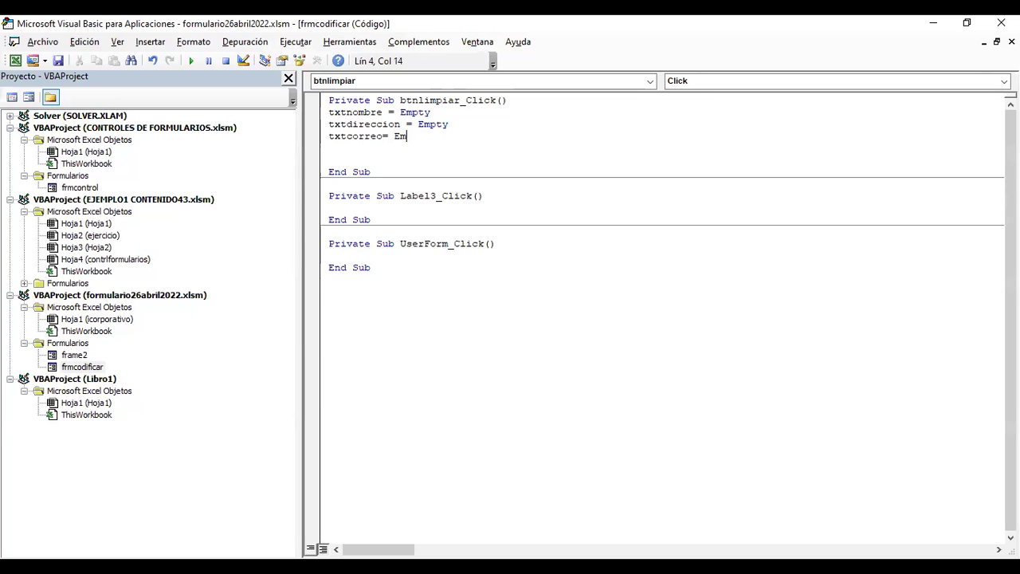
text(pty)
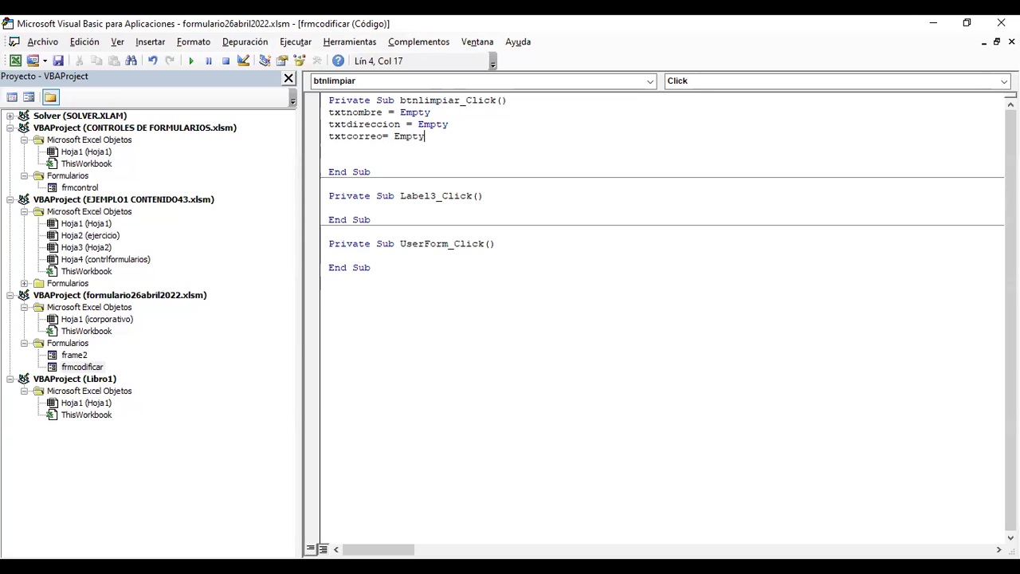
key(Return)
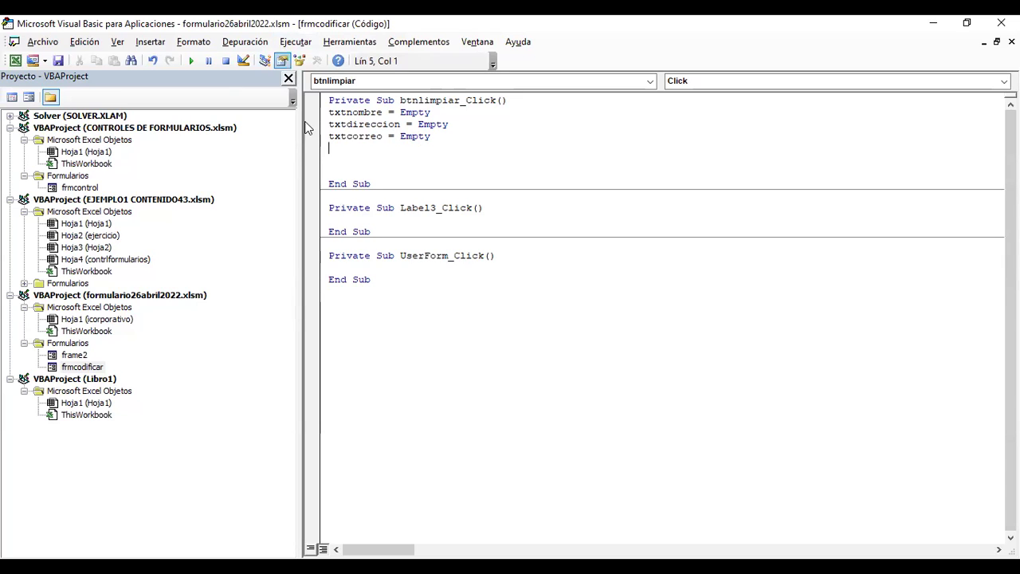
key(Delete)
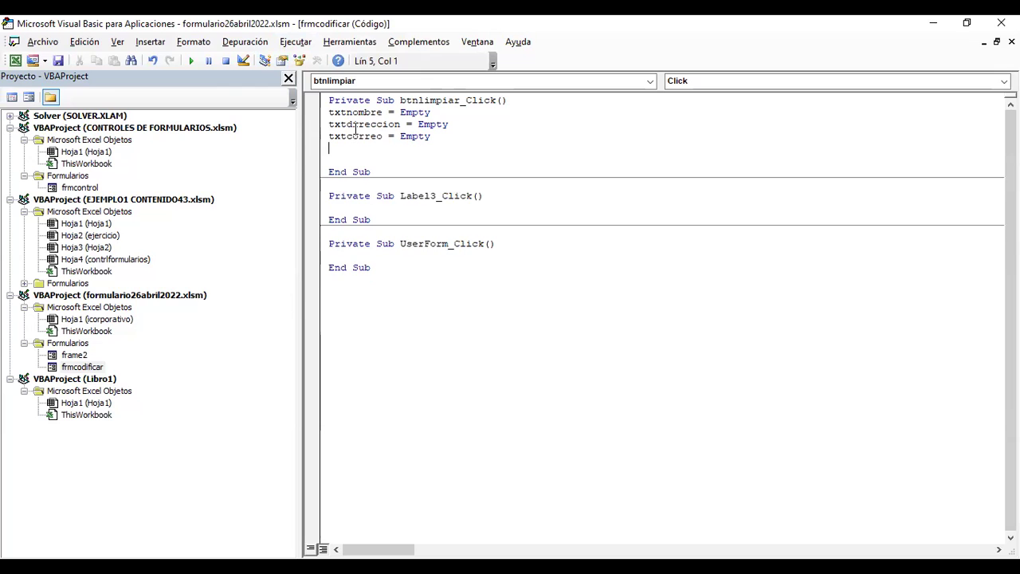
key(Delete)
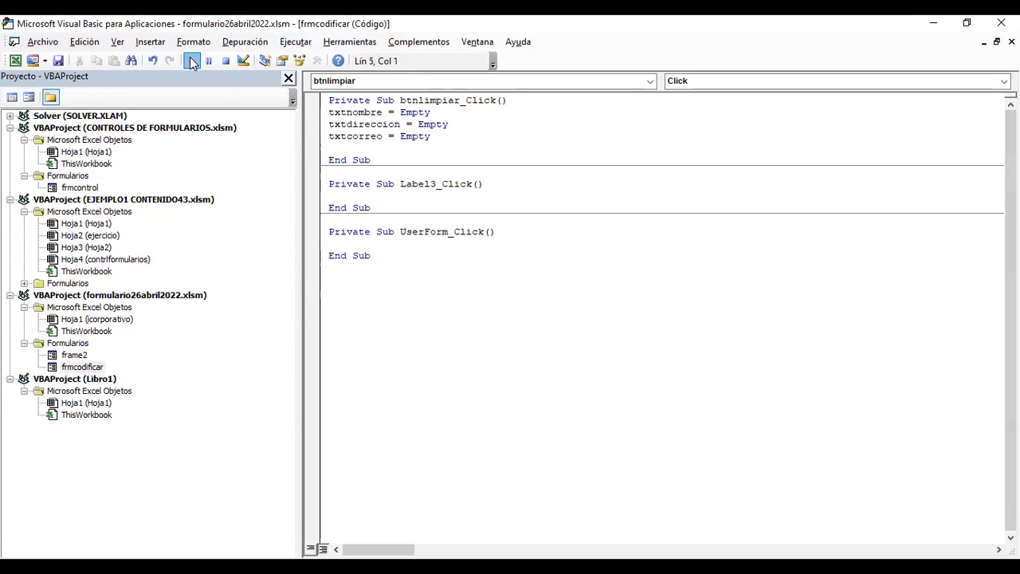
Run the CODIGO form and fill NOMBRE, DIRECCION and CORREO with a test name, street and Gmail address.
click(191, 61)
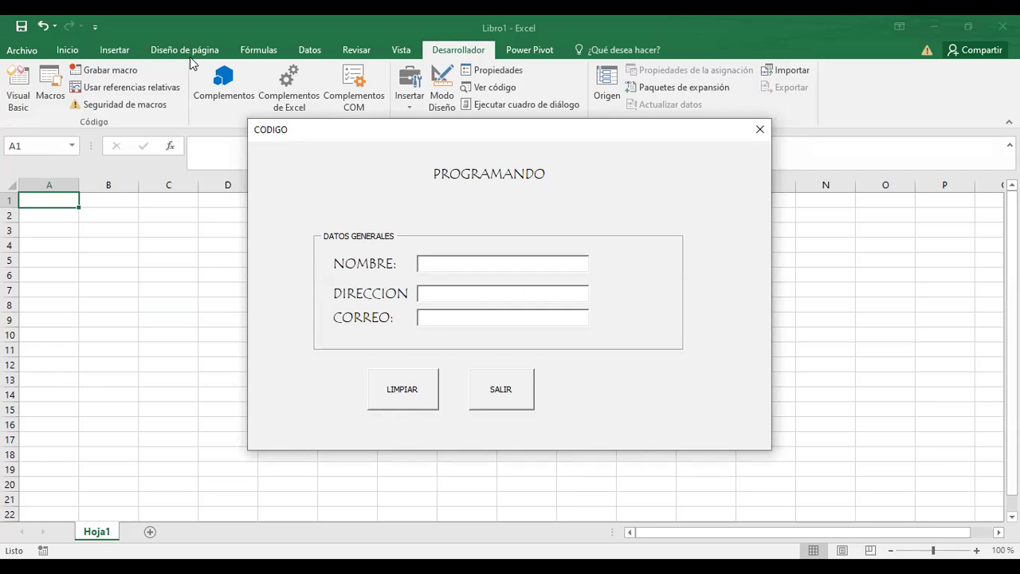
text(JOSE)
key(BackSpace)
key(BackSpace)
key(BackSpace)
key(BackSpace)
text(ALE)
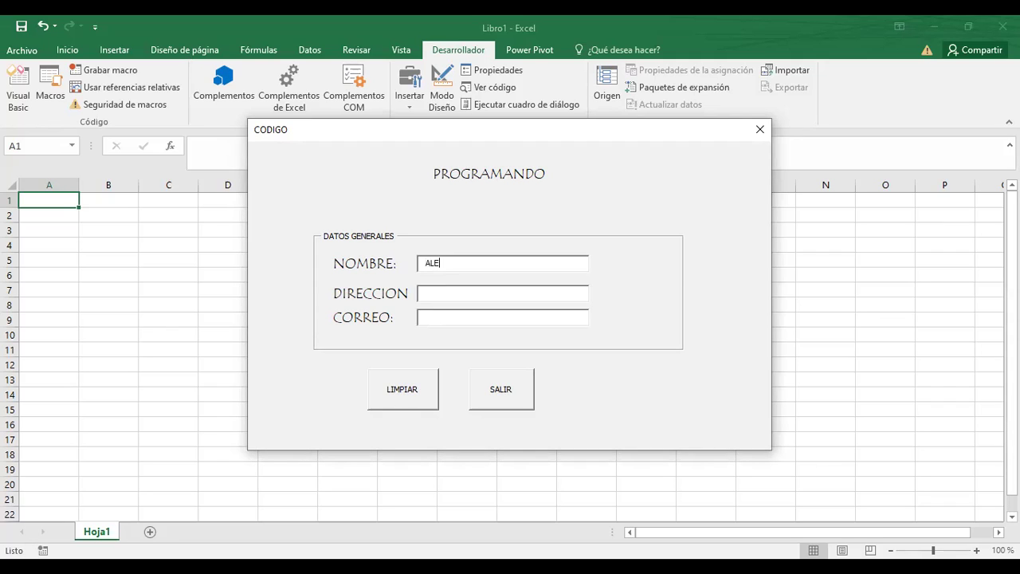
text(JANDRA)
click(460, 292)
text(CALLE SISIMILES)
click(451, 319)
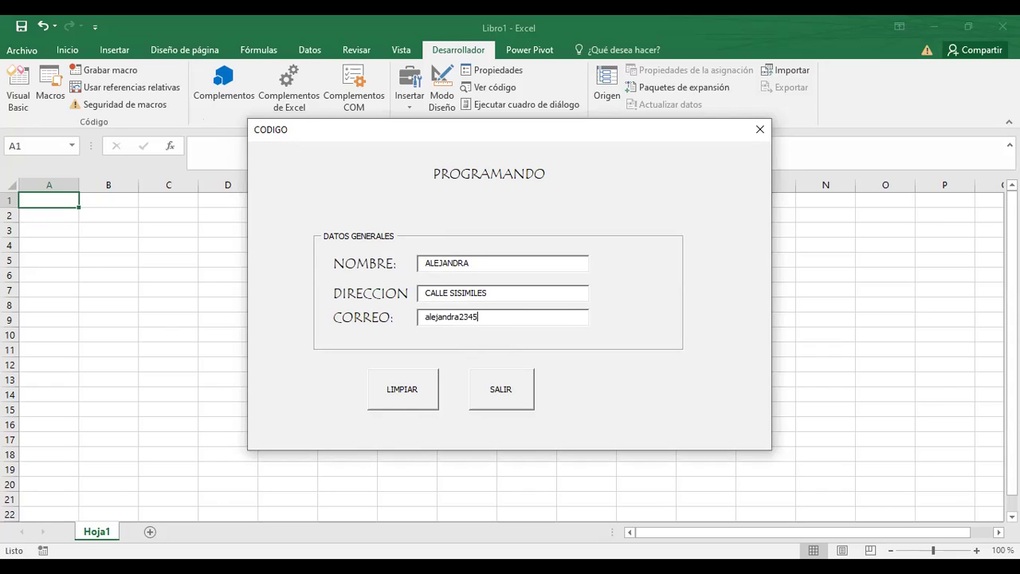
Test LIMPIAR repeatedly, seeing CORREO stay filled, then close the form.
click(388, 406)
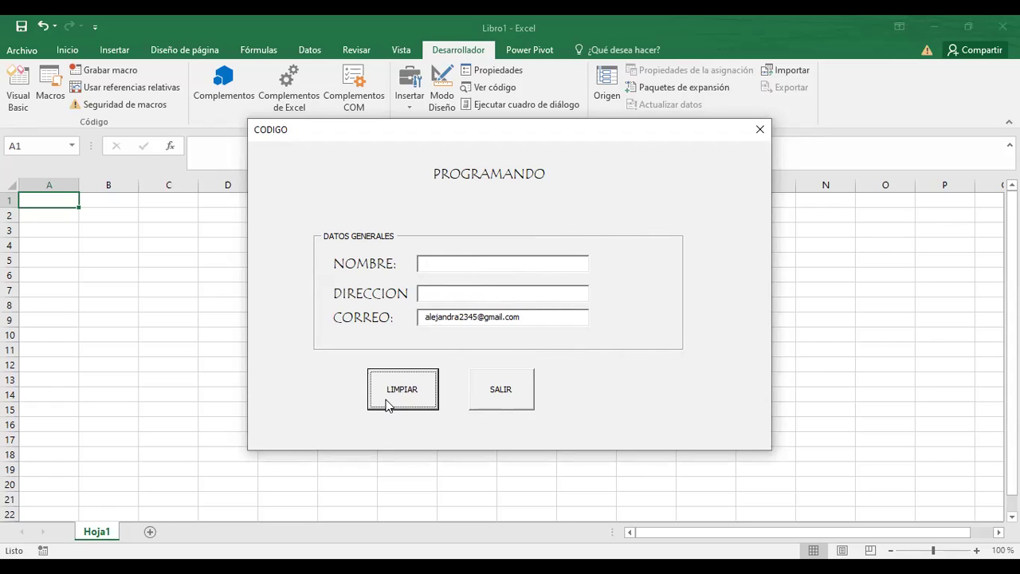
click(398, 392)
click(386, 384)
click(761, 129)
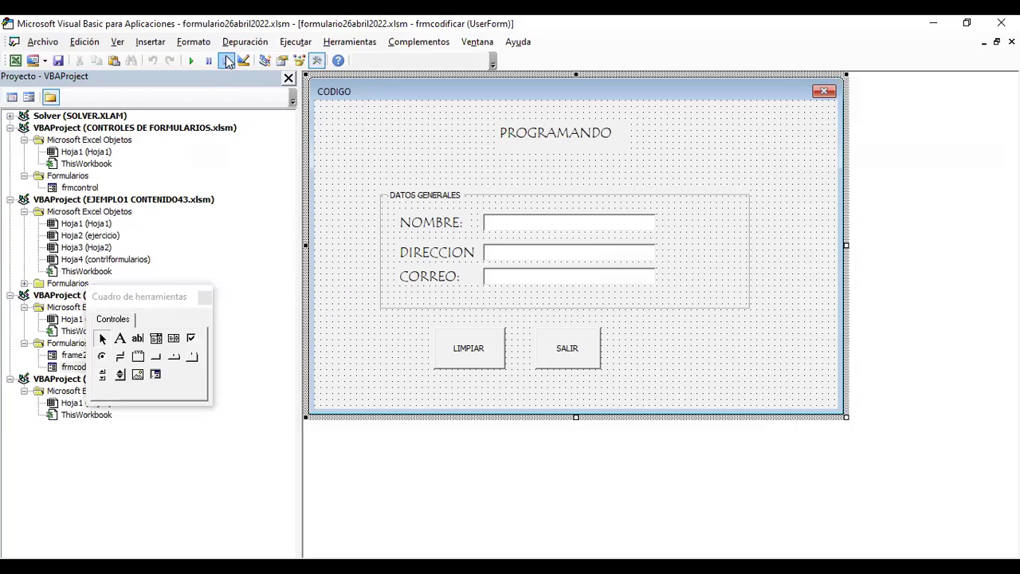
key(F7)
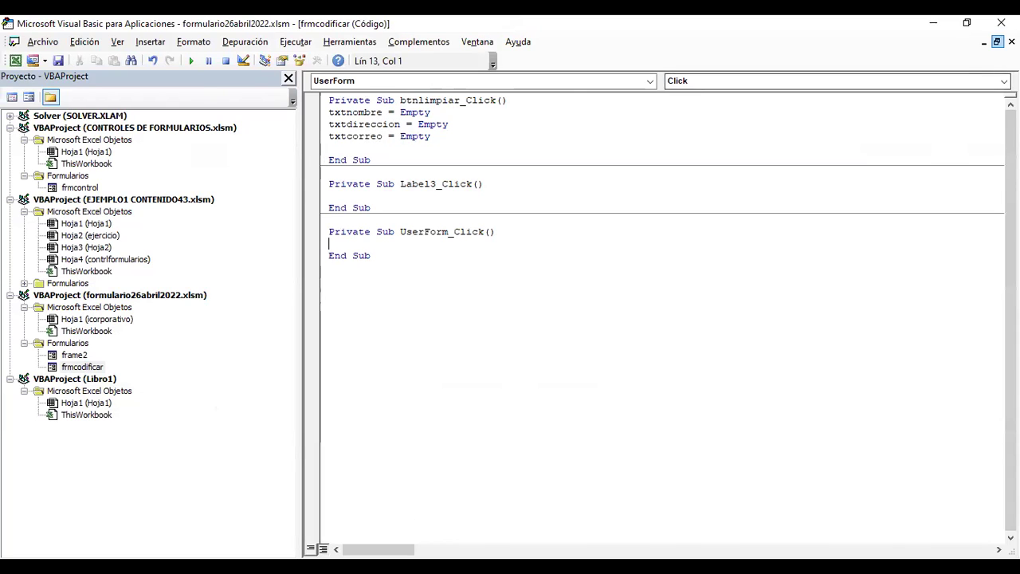
click(1012, 41)
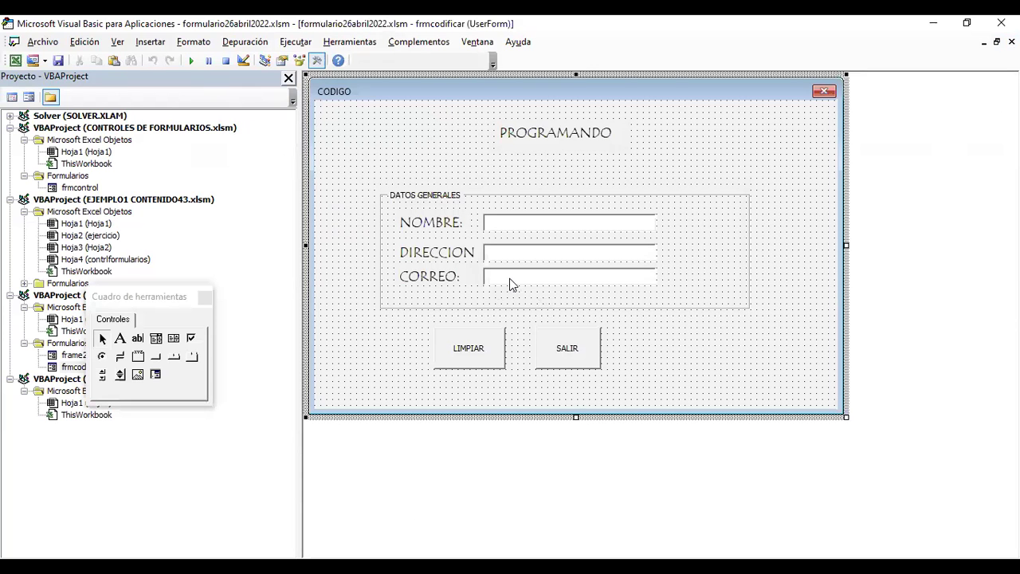
click(514, 279)
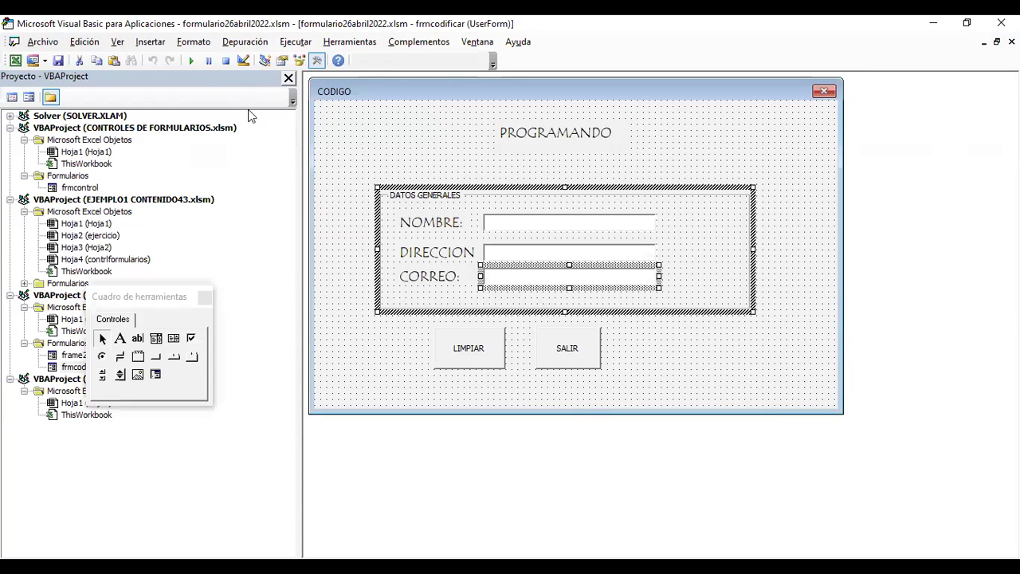
Show the Properties window, inspect the text box and form properties, save the project, and run the form.
click(119, 42)
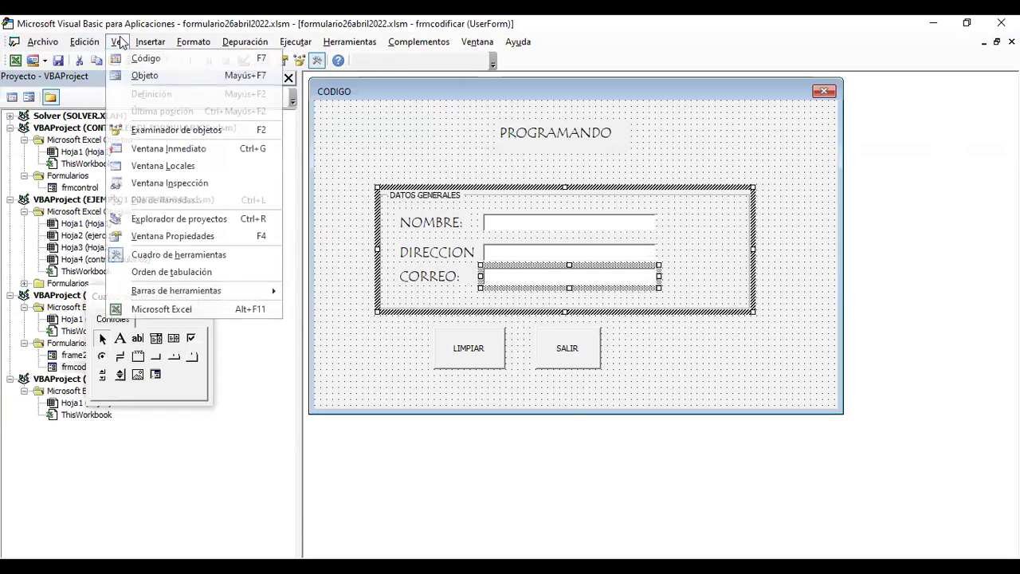
click(208, 236)
click(429, 130)
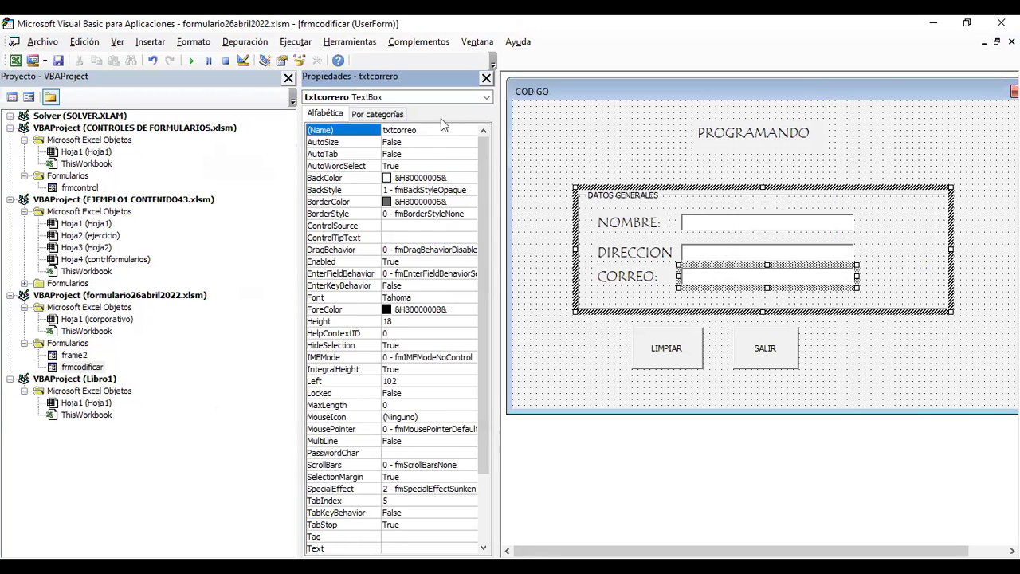
click(562, 147)
click(59, 60)
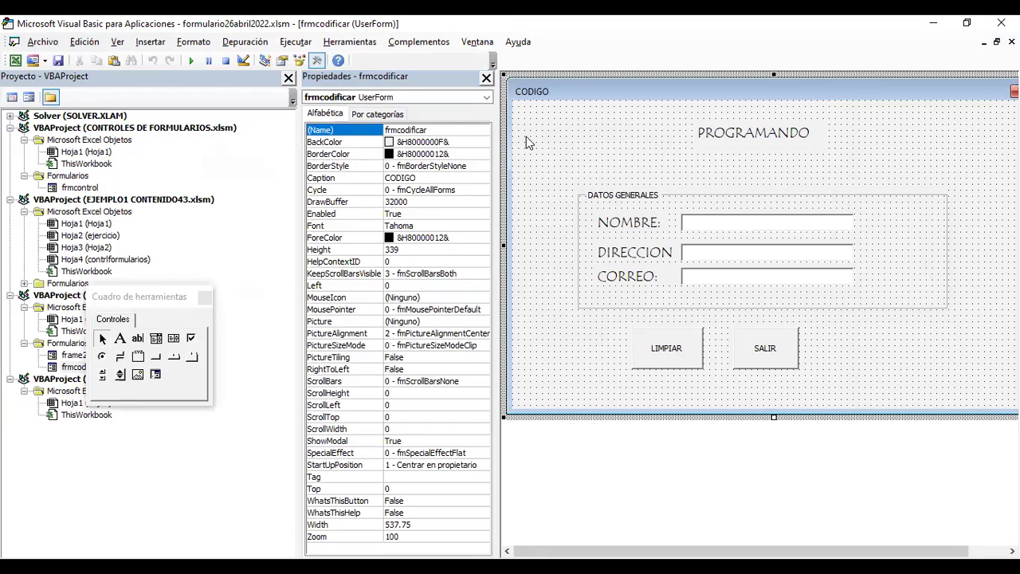
click(192, 61)
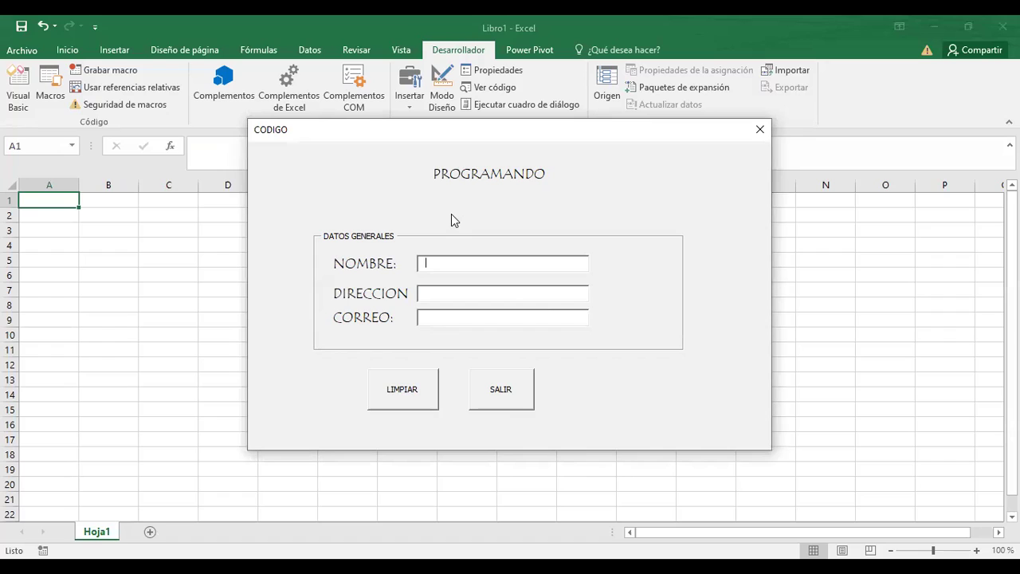
Fill NOMBRE, DIRECCION and CORREO with a test name, a place and a Gmail address.
text(CARLOS)
click(455, 292)
text(SANTA TECLA)
click(444, 316)
text(FERN)
key(BackSpace)
key(BackSpace)
key(BackSpace)
key(BackSpace)
text(dsfsdfdsfs)
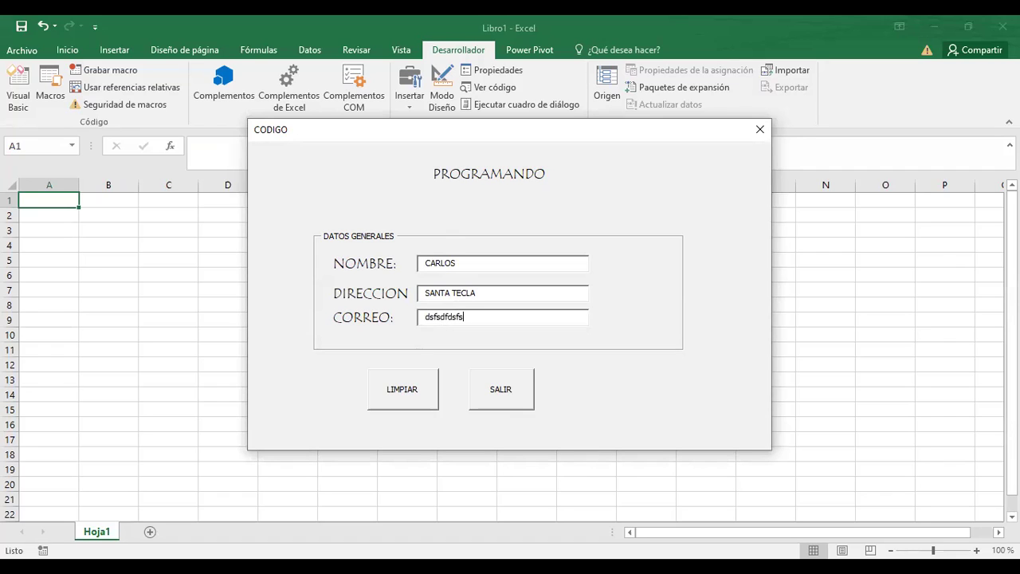
text(@gmail.com)
Clear all three fields with LIMPIAR, click into NOMBRE, and clear them again.
click(404, 399)
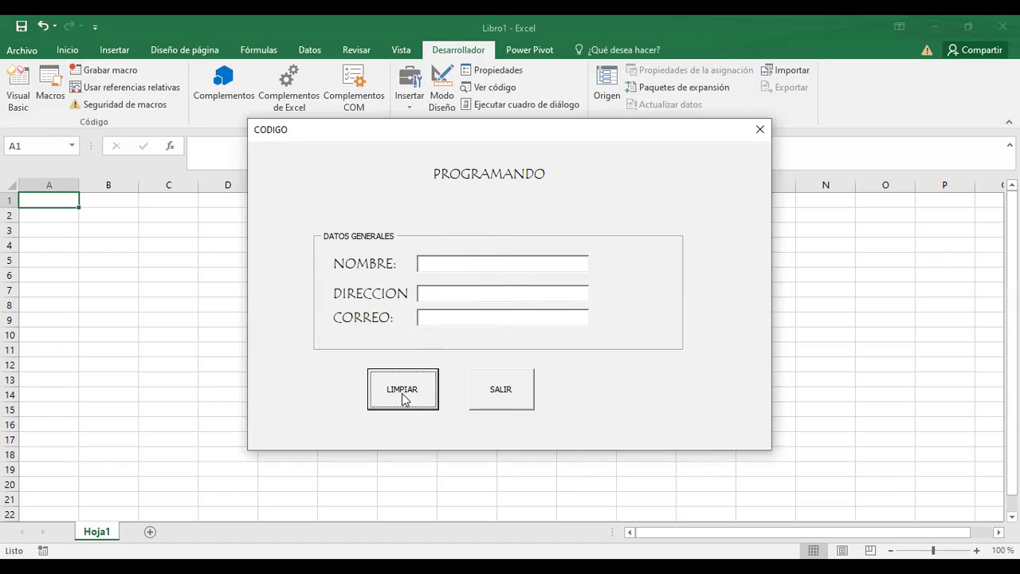
click(430, 264)
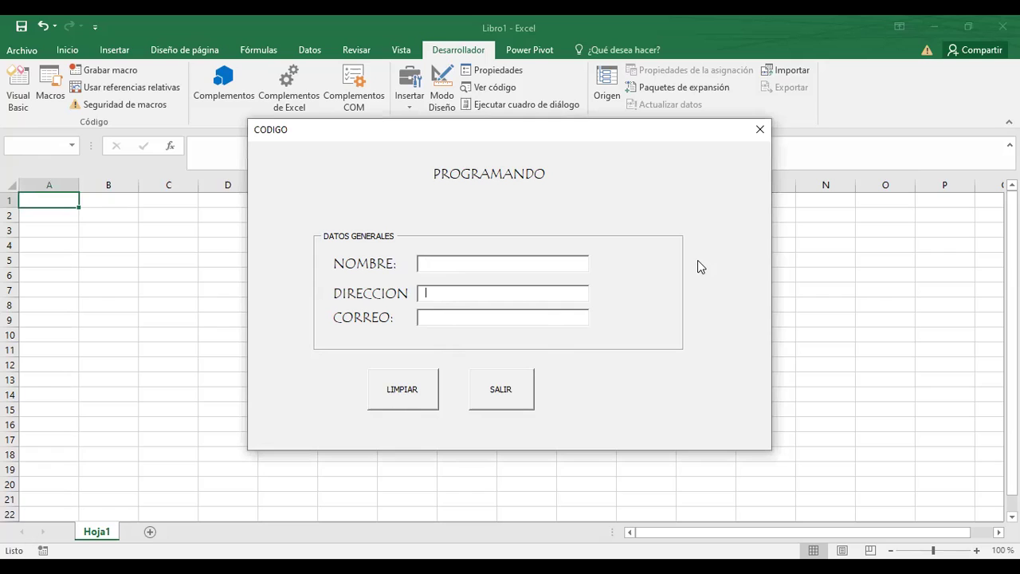
click(421, 390)
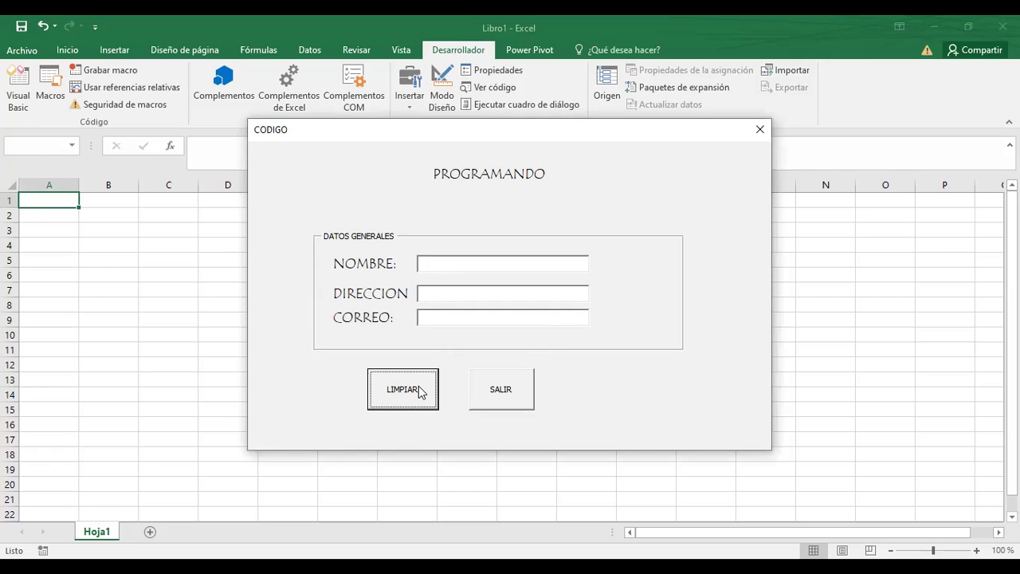
Click into NOMBRE, then close the running CODIGO form.
click(456, 264)
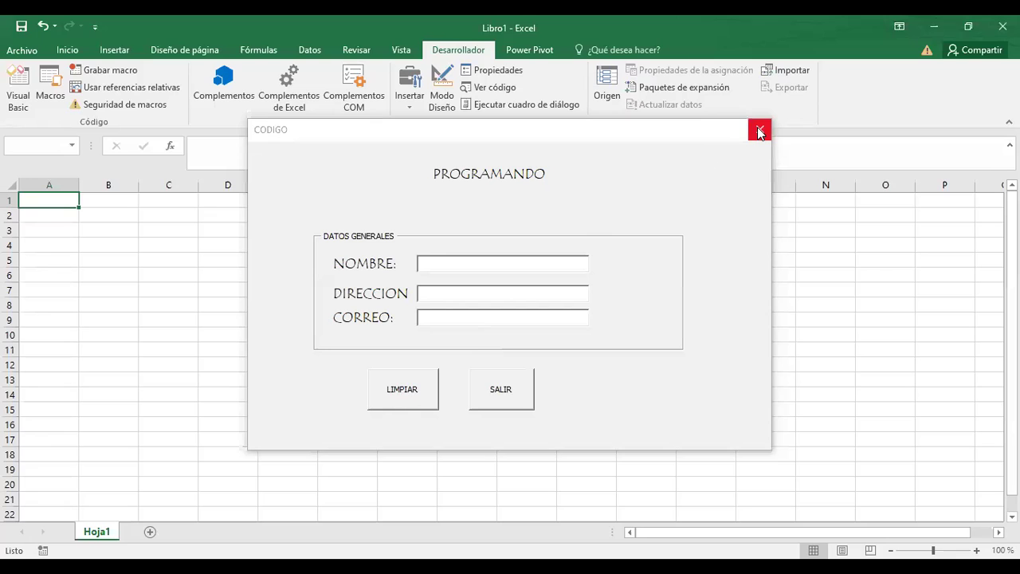
click(759, 130)
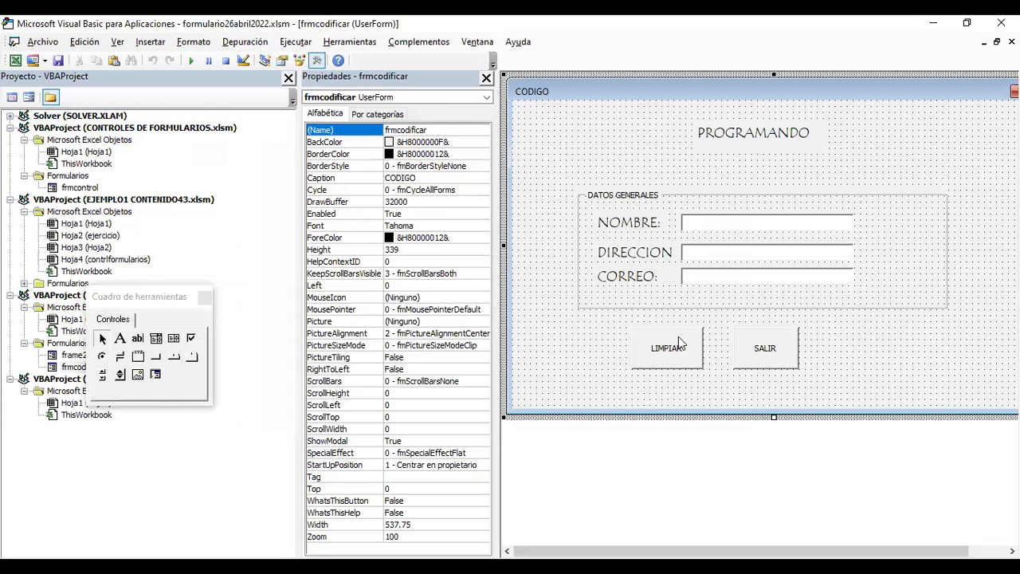
Add txtnombre.SetFocus after txtcorreo = Empty in btnlimpiar_Click and save the project.
double_click(678, 337)
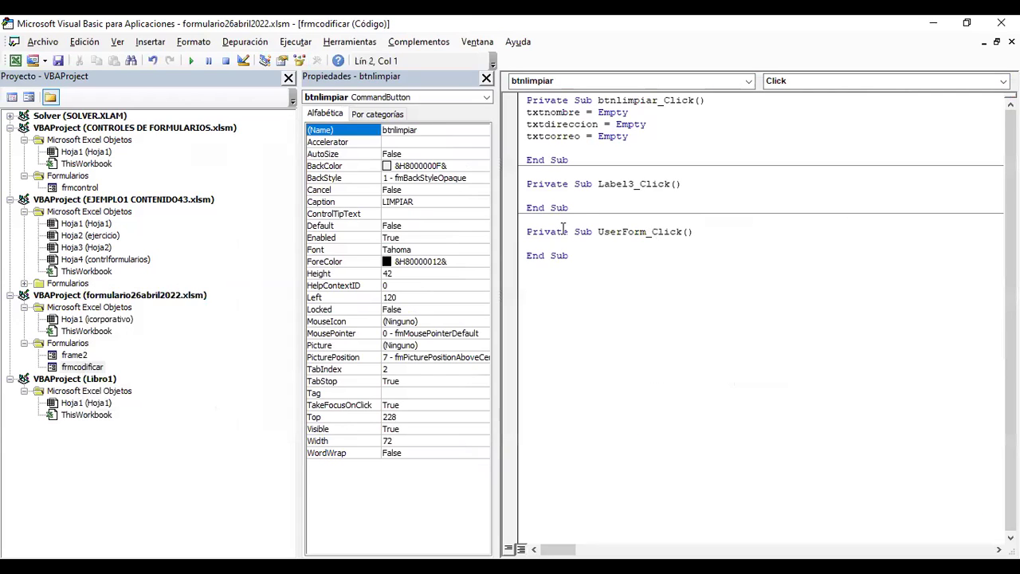
click(655, 137)
key(Return)
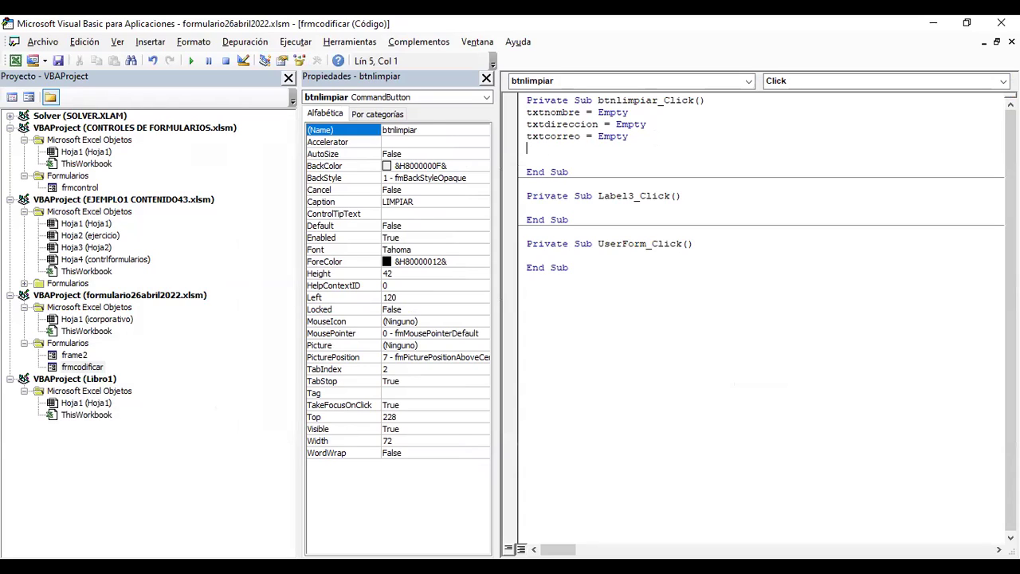
text(txt)
text(nombre)
text(.)
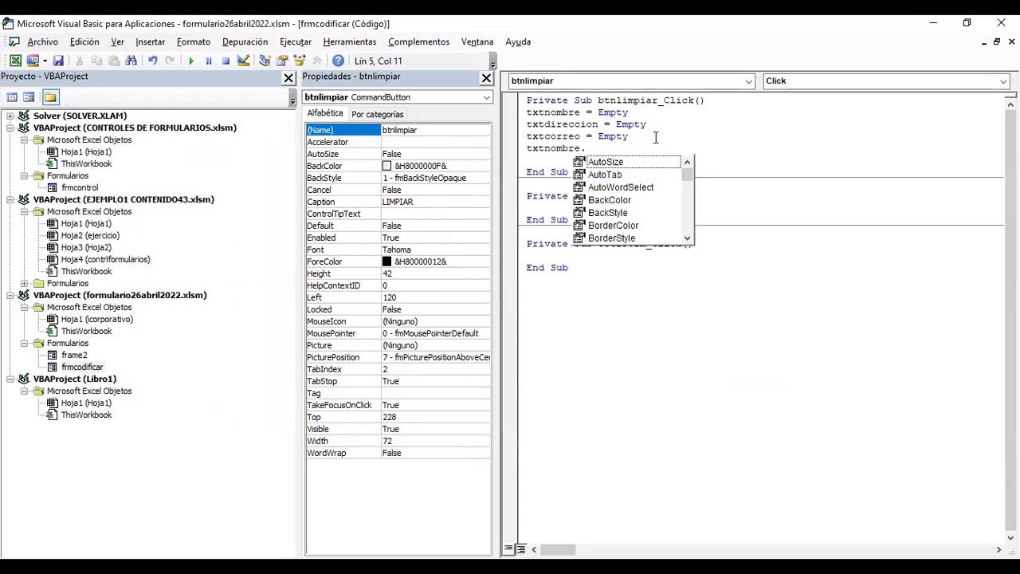
text(SE)
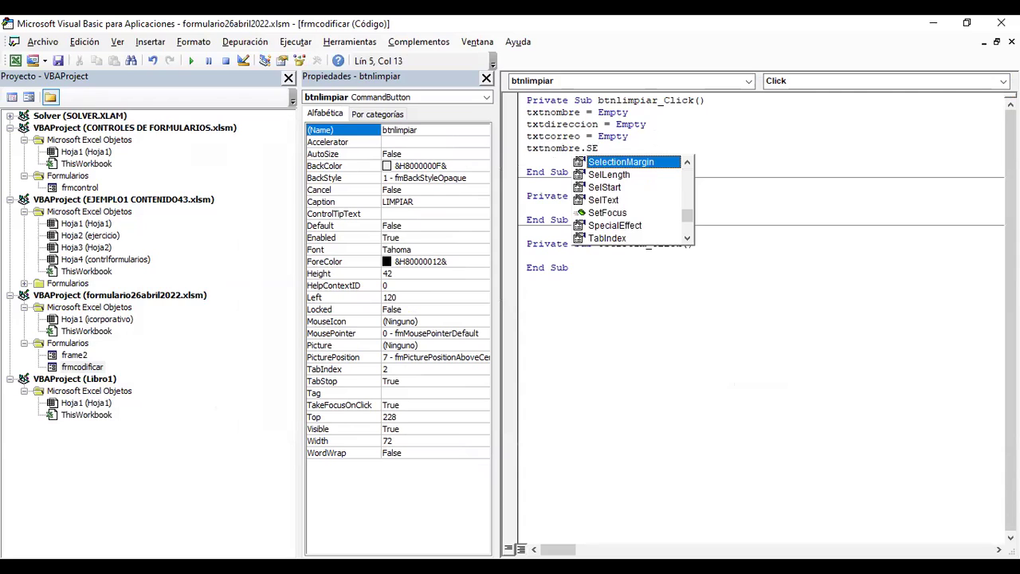
key(BackSpace)
text(et)
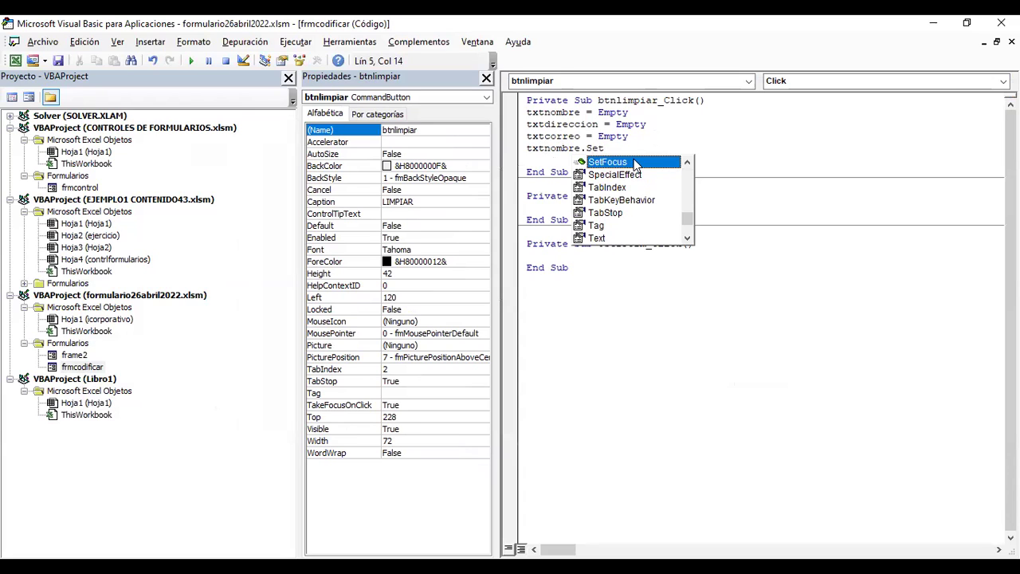
double_click(635, 164)
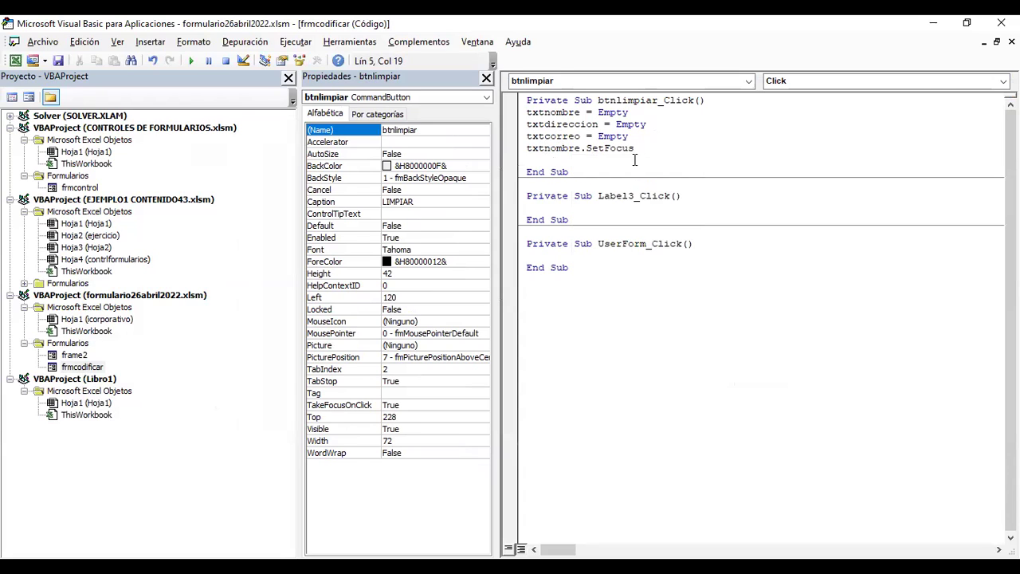
click(57, 62)
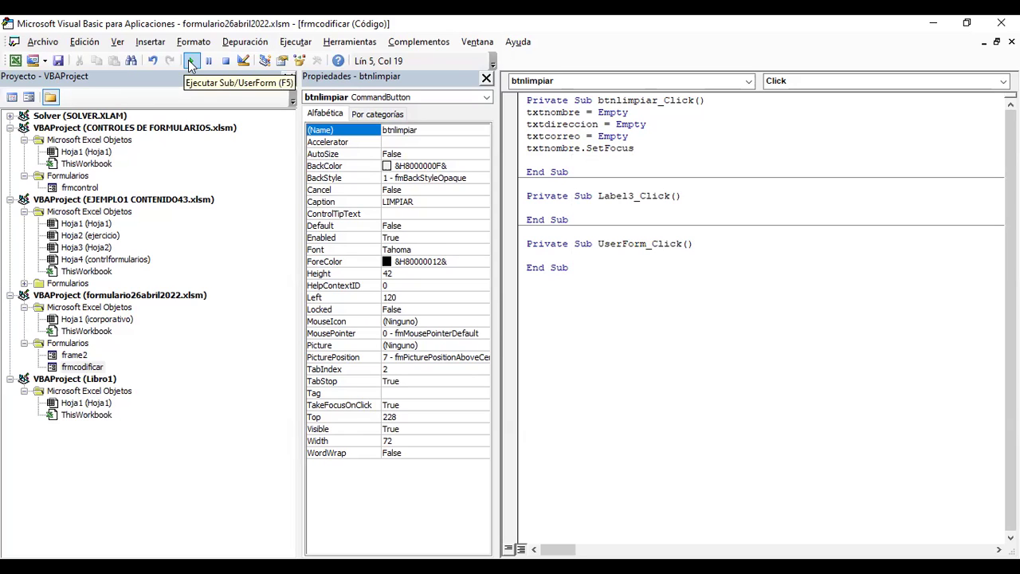
Run the form, enter test values in all three boxes, clear them with LIMPIAR, then close it.
click(189, 61)
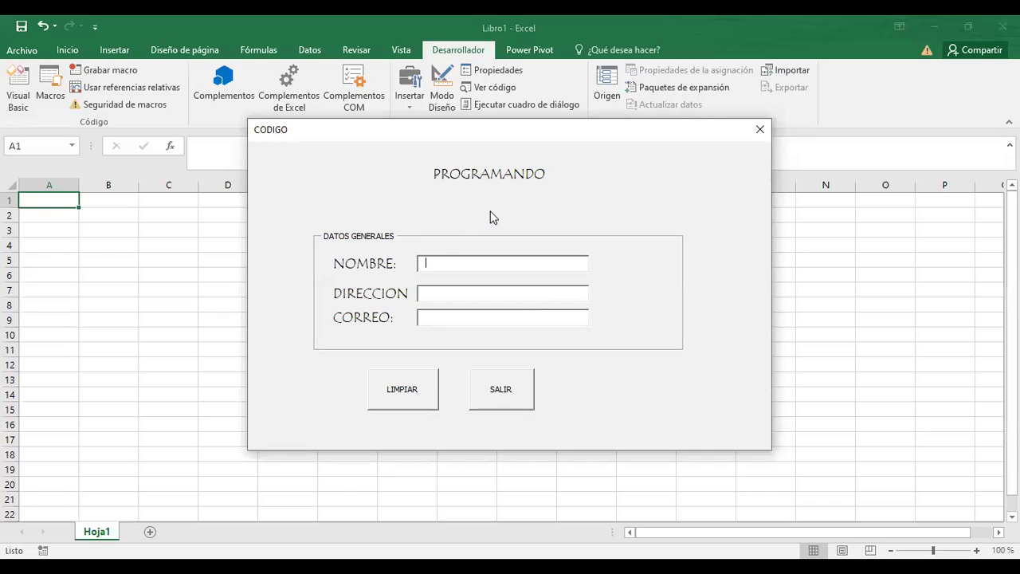
text(eduardo)
click(460, 297)
text(regegere)
click(451, 317)
text(ertertteet)
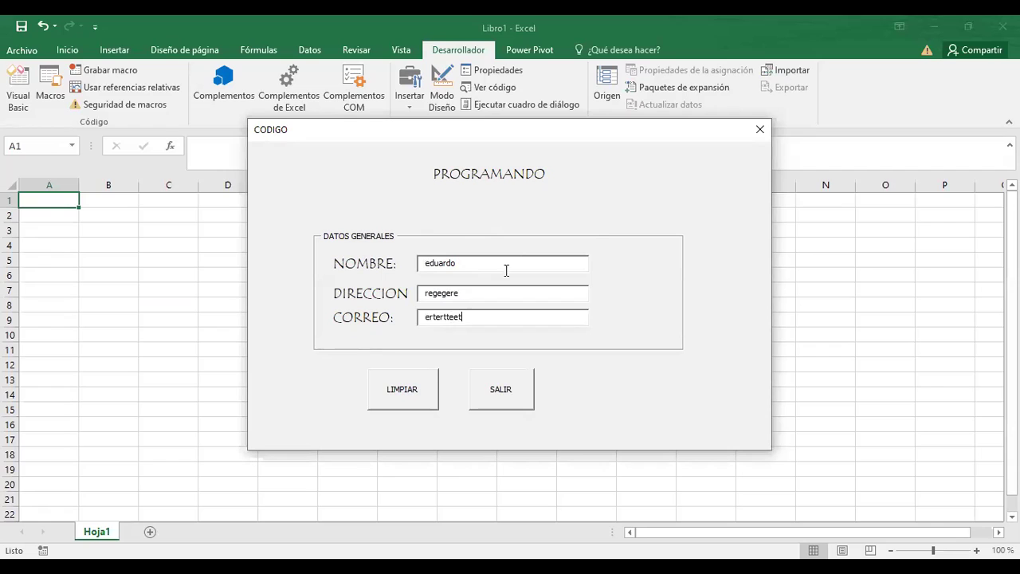
click(413, 397)
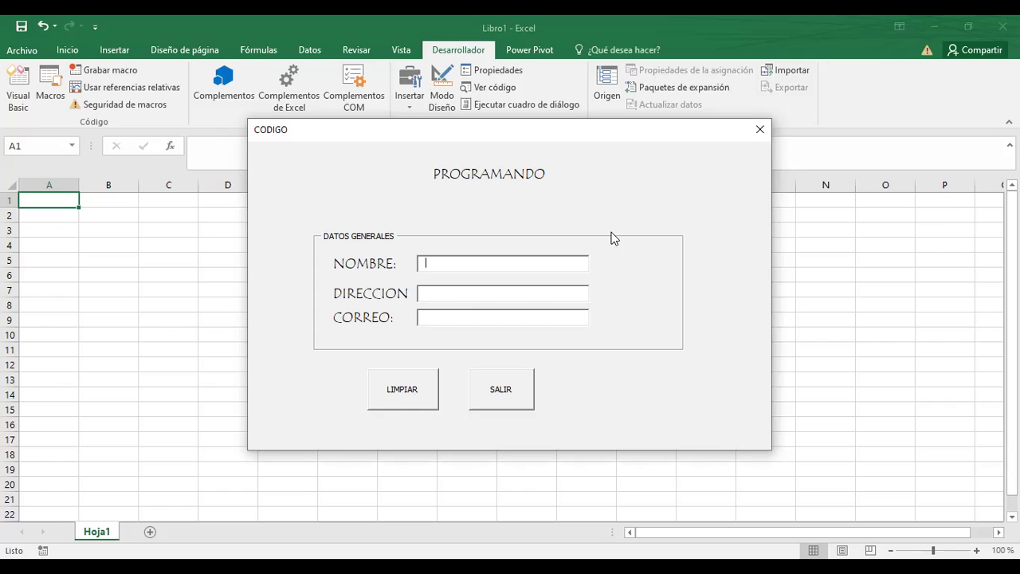
click(502, 390)
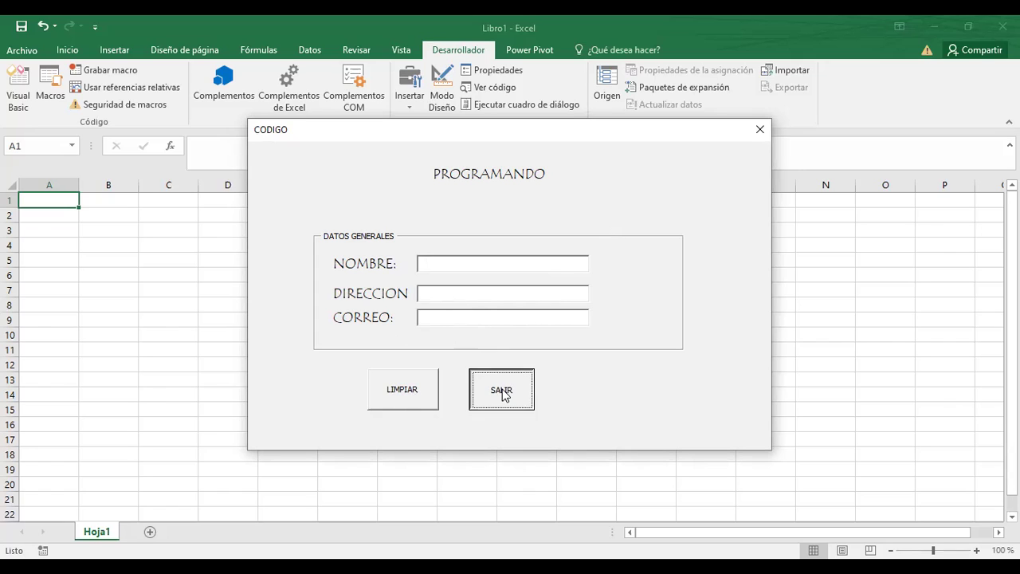
Stop the running form and add an End statement to the SALIR button's btnsallir_Click procedure.
click(761, 129)
double_click(761, 351)
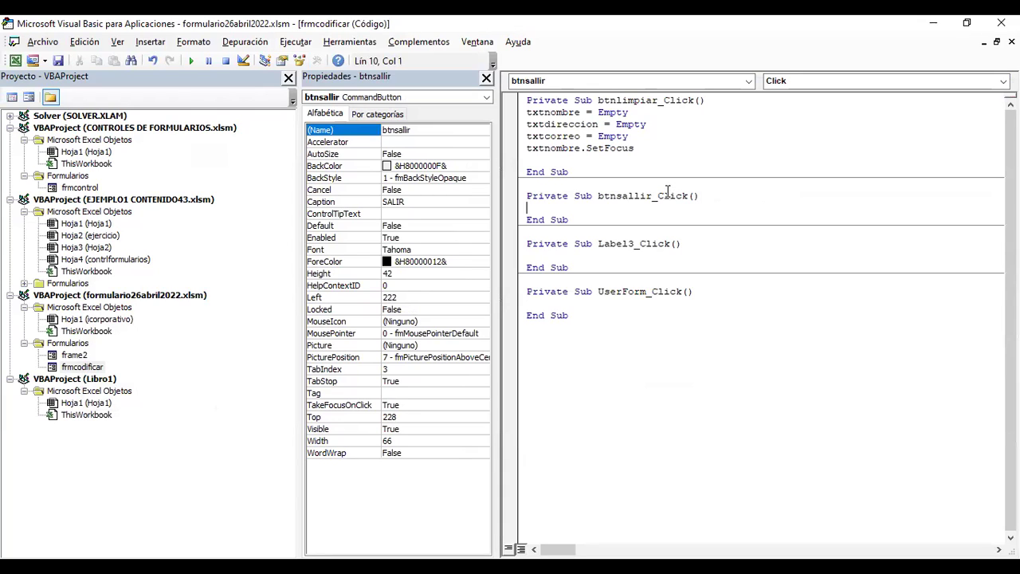
text(end)
Run the CODIGO form with test text in NOMBRE and DIRECCION, clear it with LIMPIAR, exit with SALIR.
click(60, 62)
click(191, 62)
text(reertertrte)
click(448, 293)
text(htyutyutu)
text(utuytu)
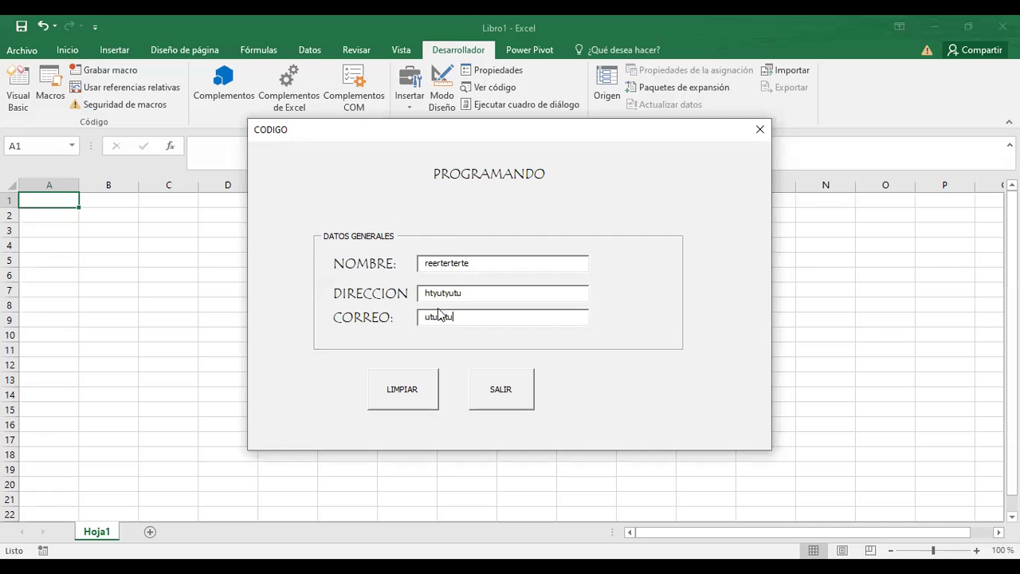
click(403, 407)
click(498, 402)
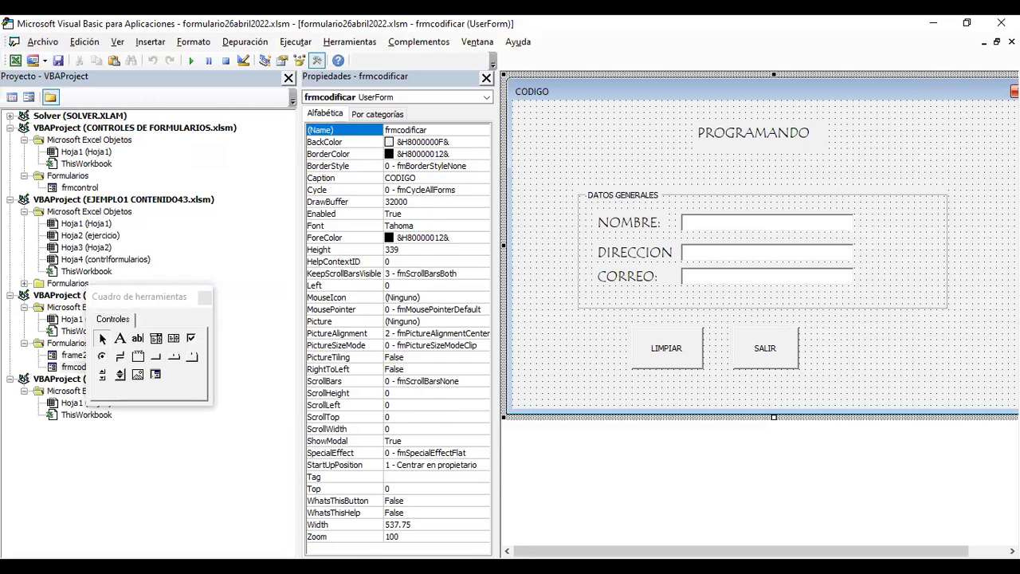
Close the Propiedades window and dock the Cuadro de herramientas toolbox beneath the project tree.
click(485, 78)
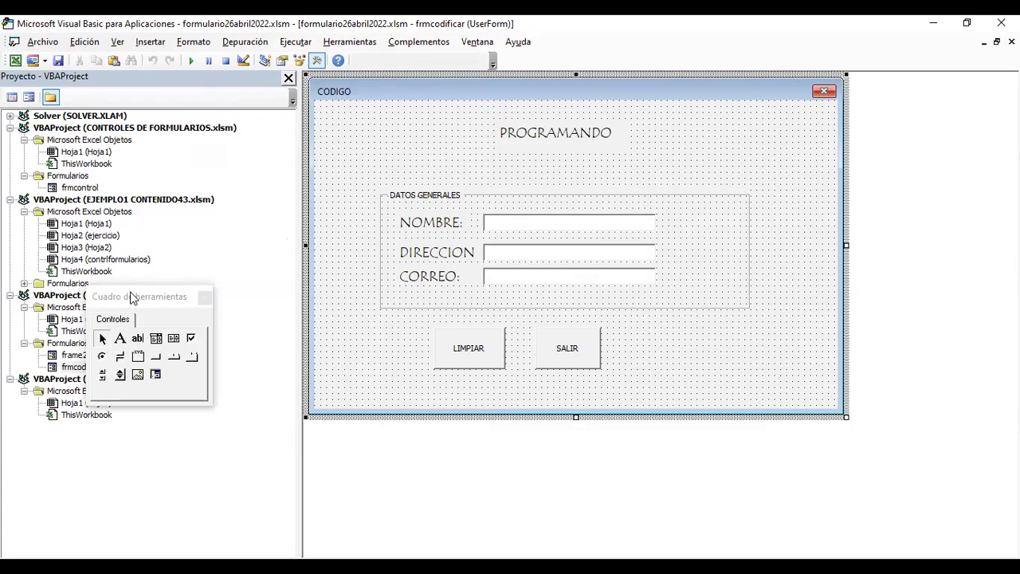
drag(133, 298, 223, 421)
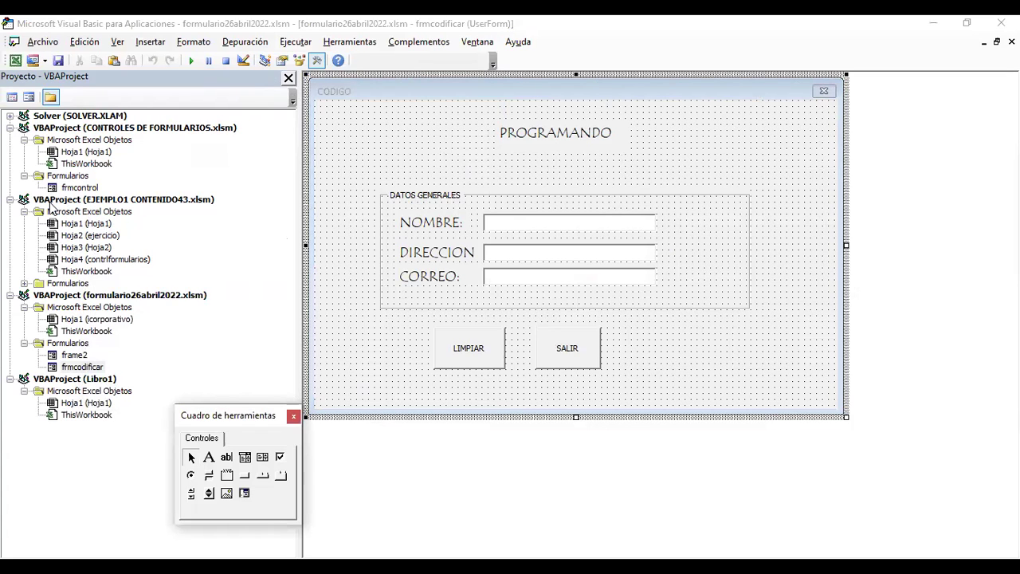
Open frame2, then the frmcontrol form in the designer, viewing its code briefly before closing it.
double_click(72, 355)
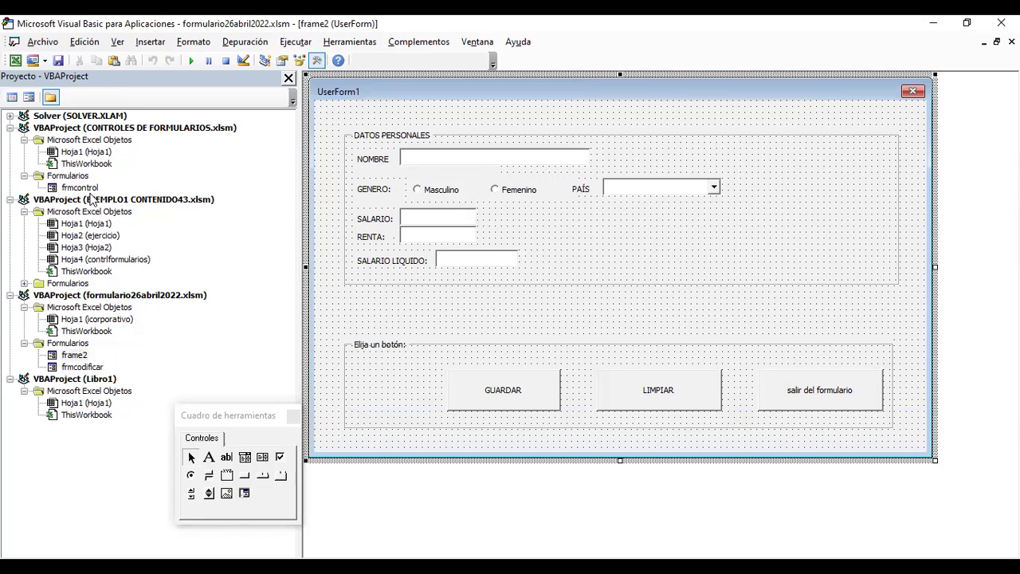
double_click(84, 188)
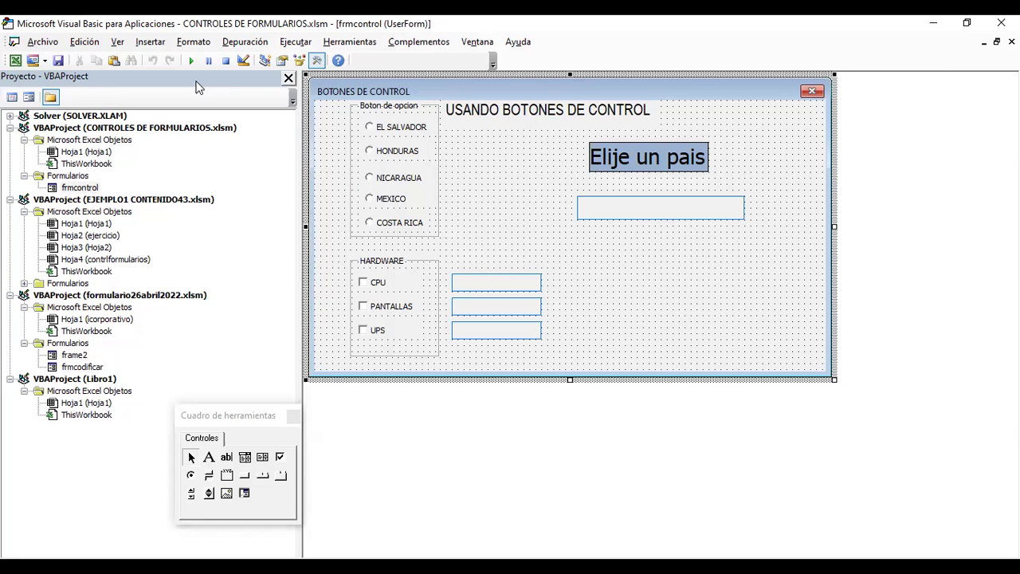
double_click(519, 151)
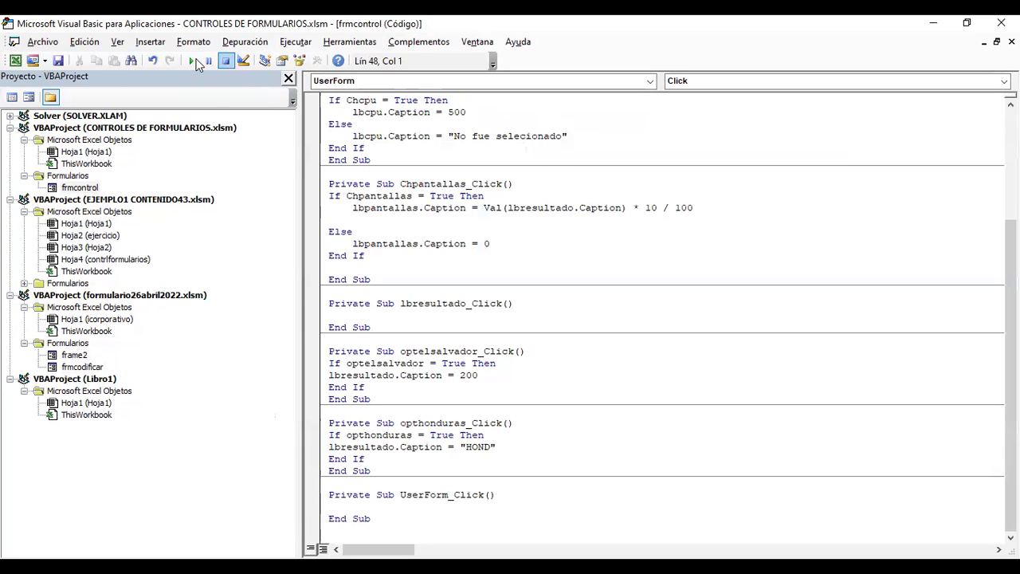
click(1012, 41)
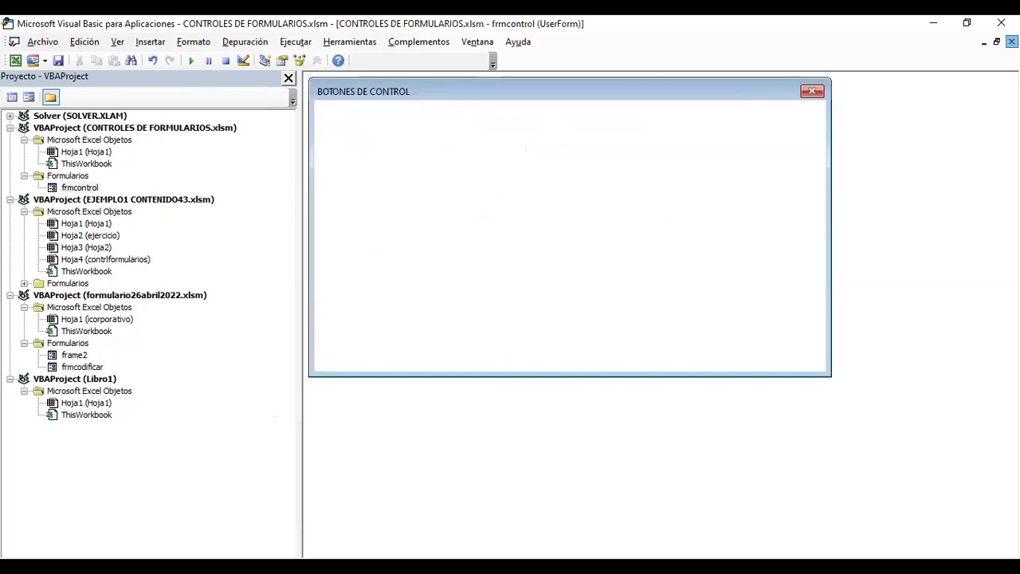
Set the Elije un pais label's BackColor to the system colour Sombra iluminada del botón.
click(647, 156)
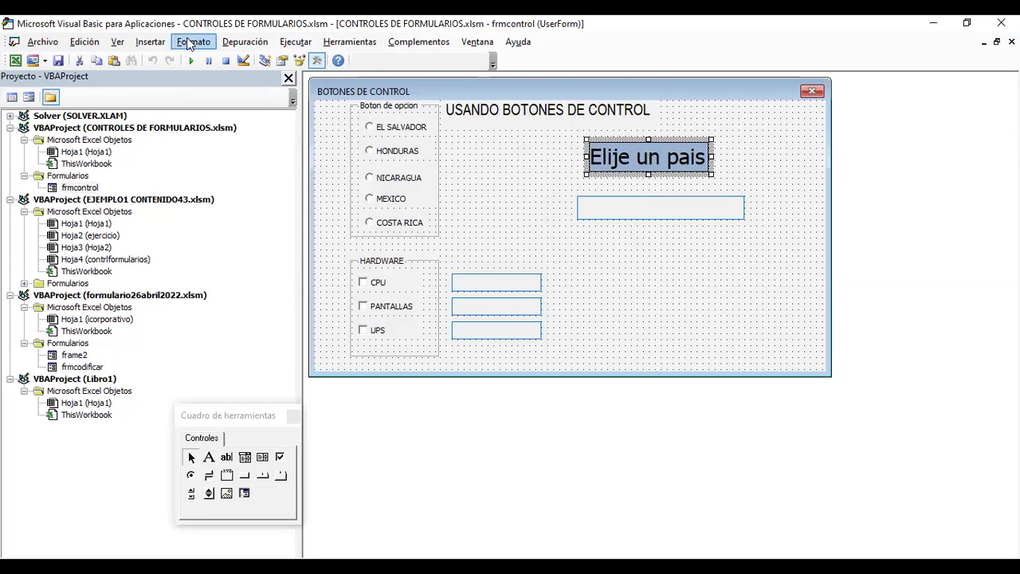
click(119, 42)
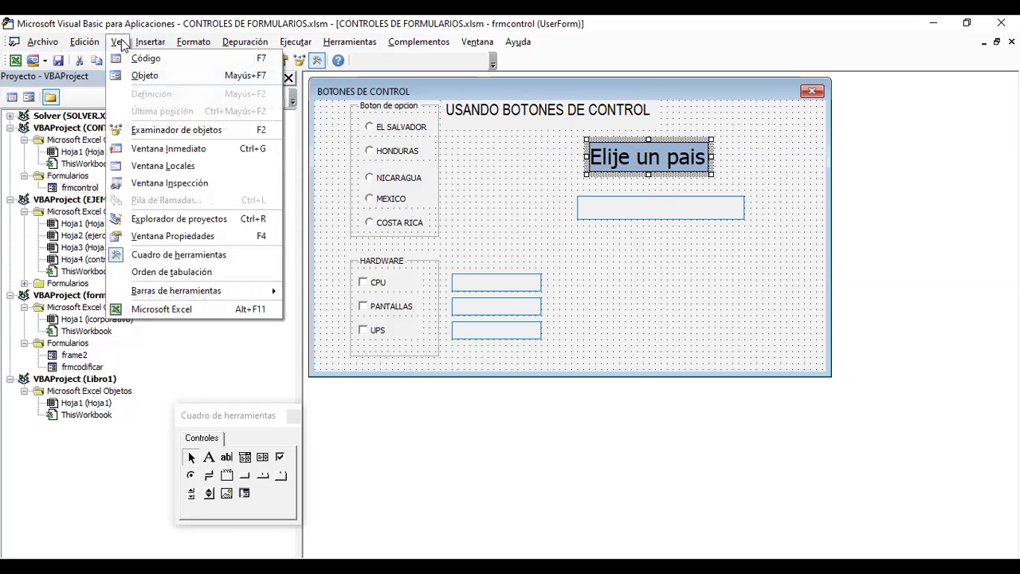
click(201, 237)
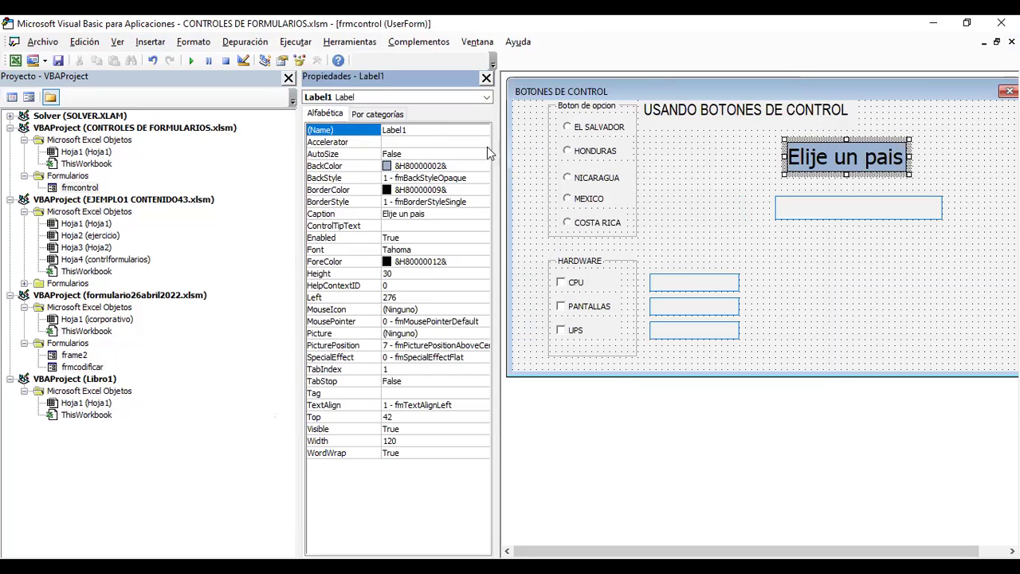
click(436, 216)
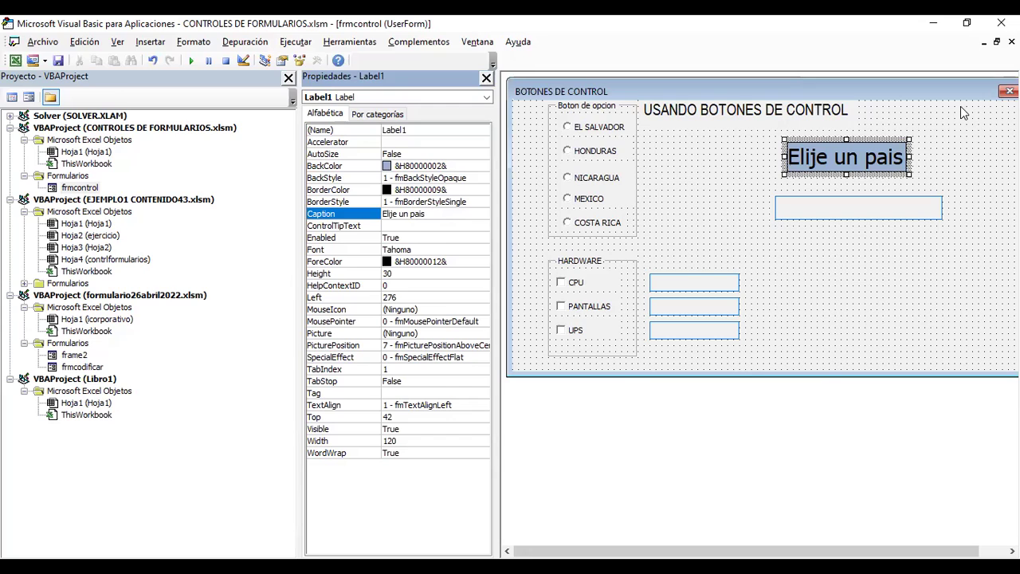
click(420, 165)
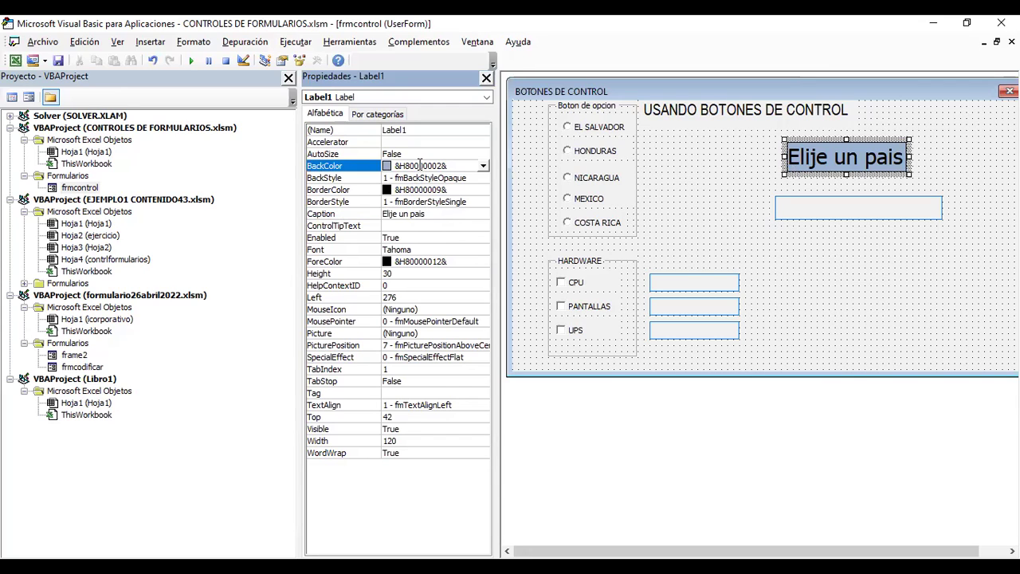
click(485, 165)
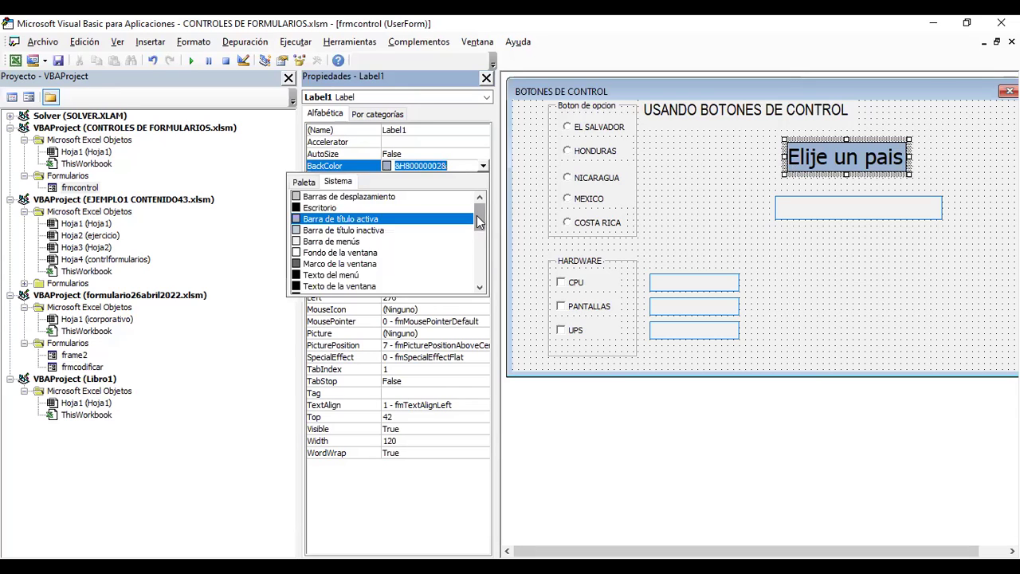
drag(479, 221, 479, 267)
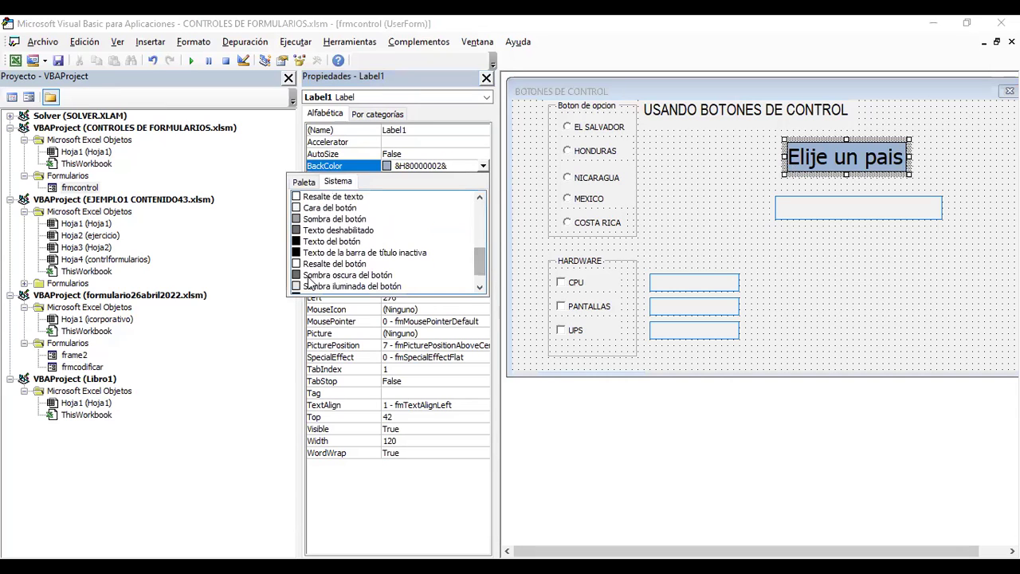
click(306, 286)
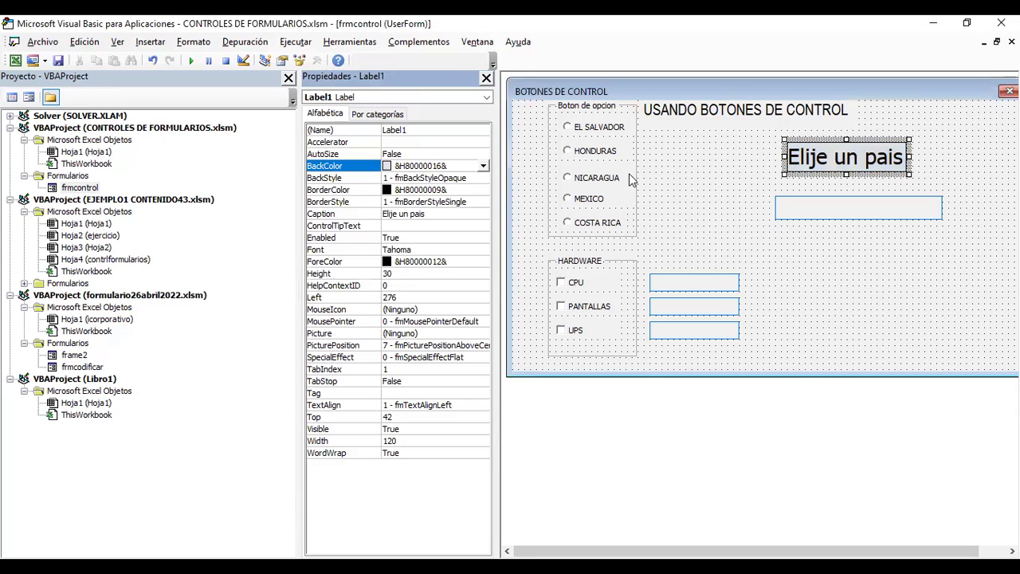
click(684, 158)
click(811, 150)
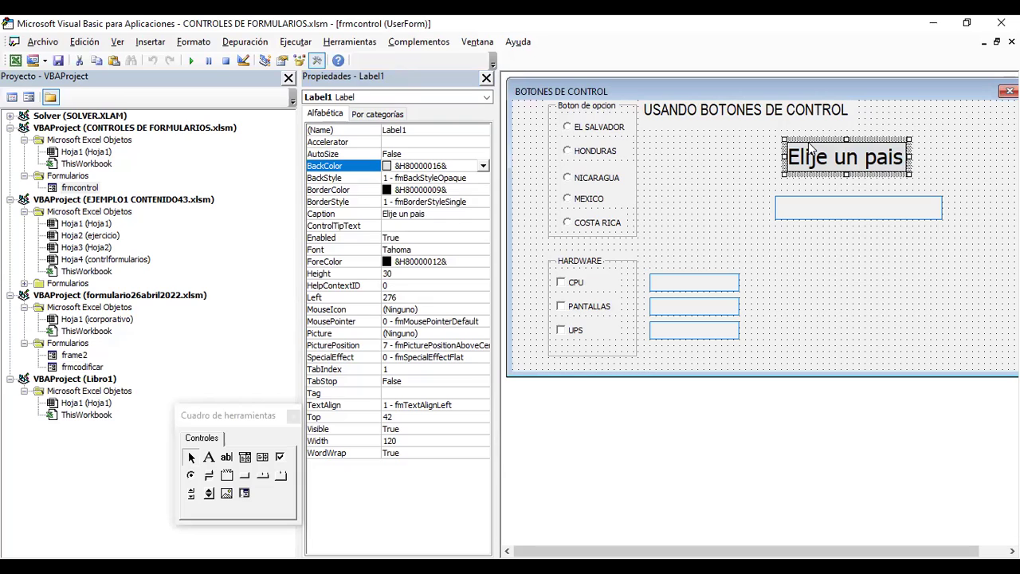
click(709, 209)
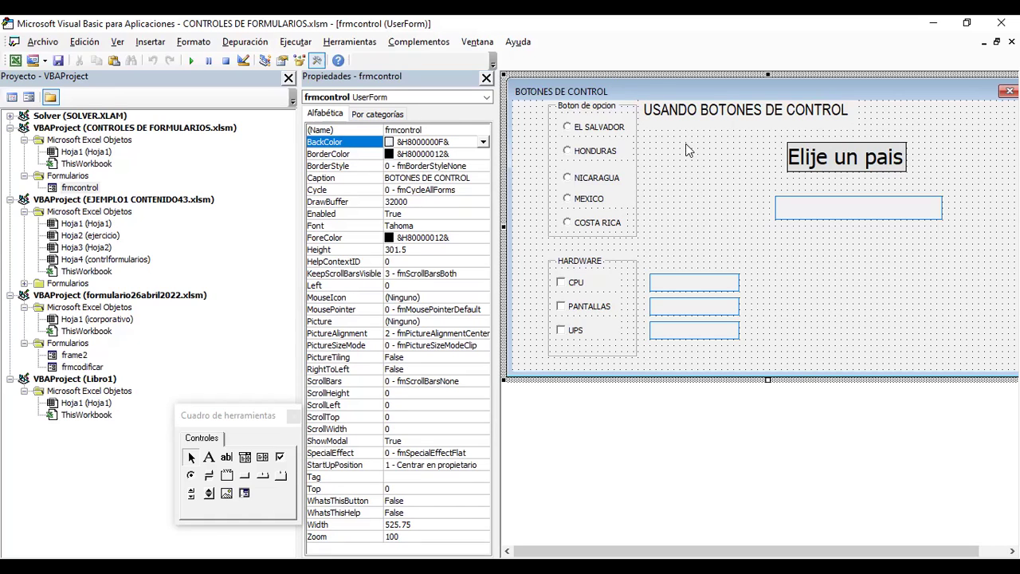
click(555, 125)
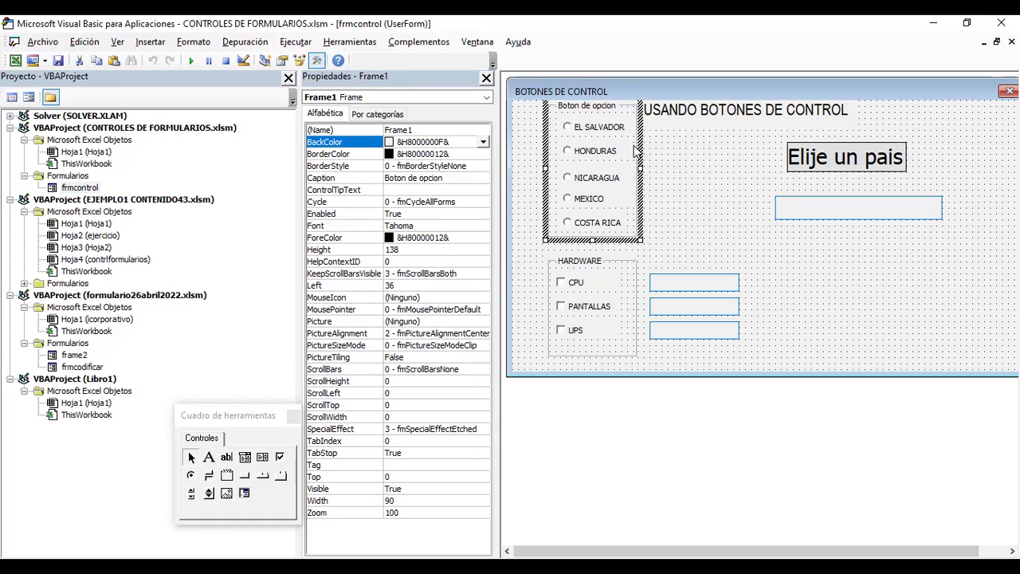
click(693, 160)
click(630, 273)
click(689, 177)
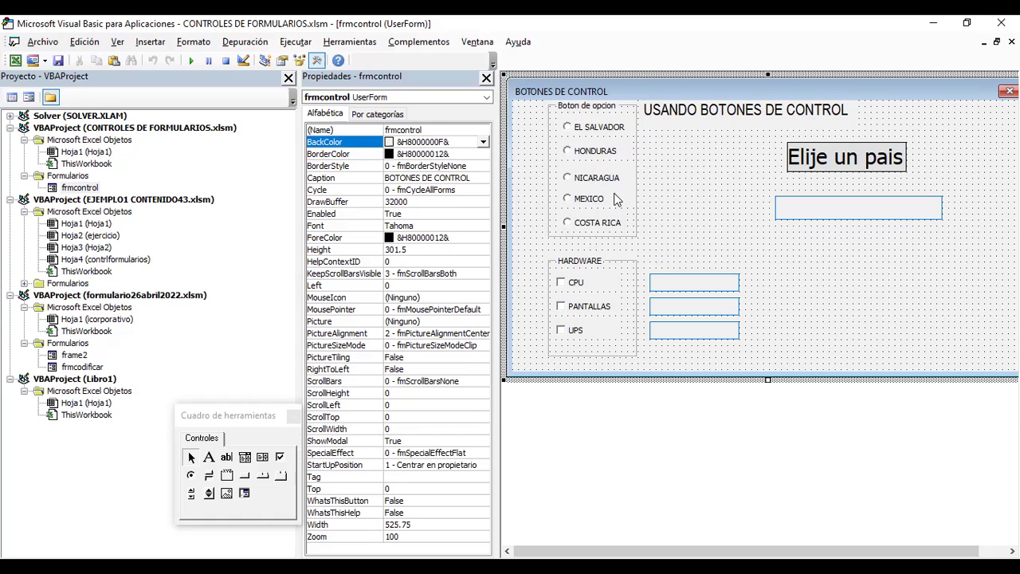
click(851, 157)
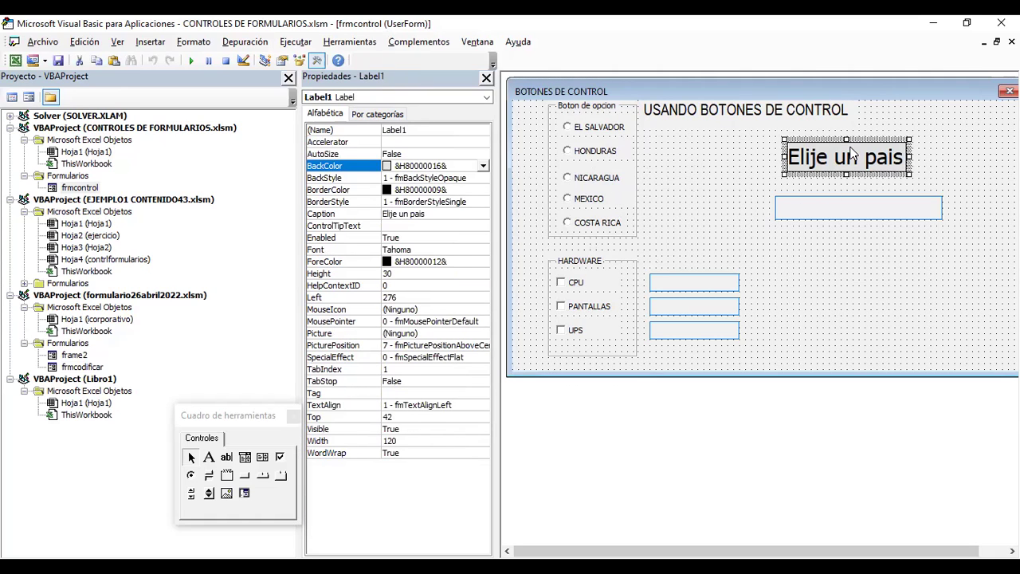
click(850, 216)
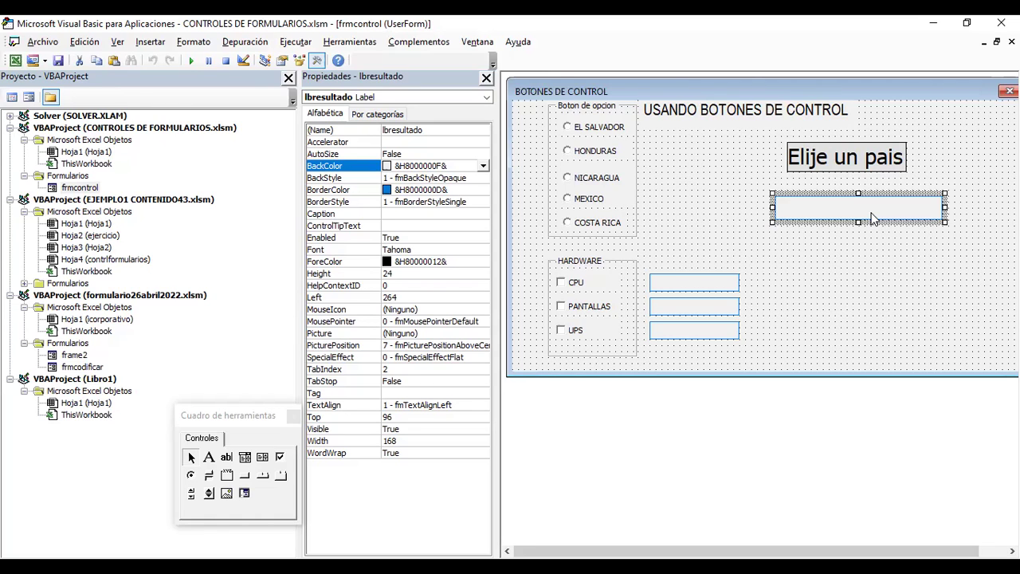
click(739, 168)
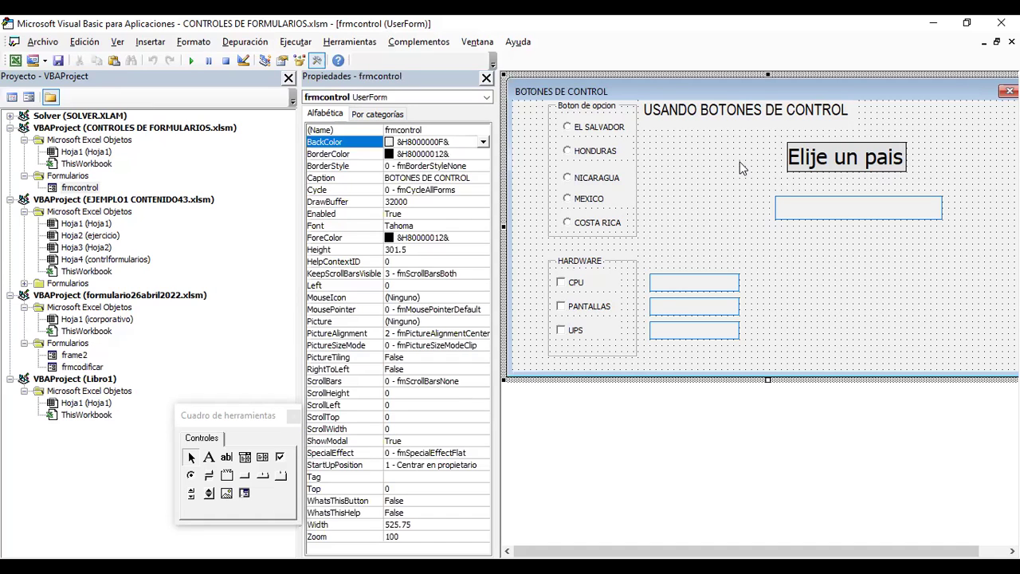
click(667, 282)
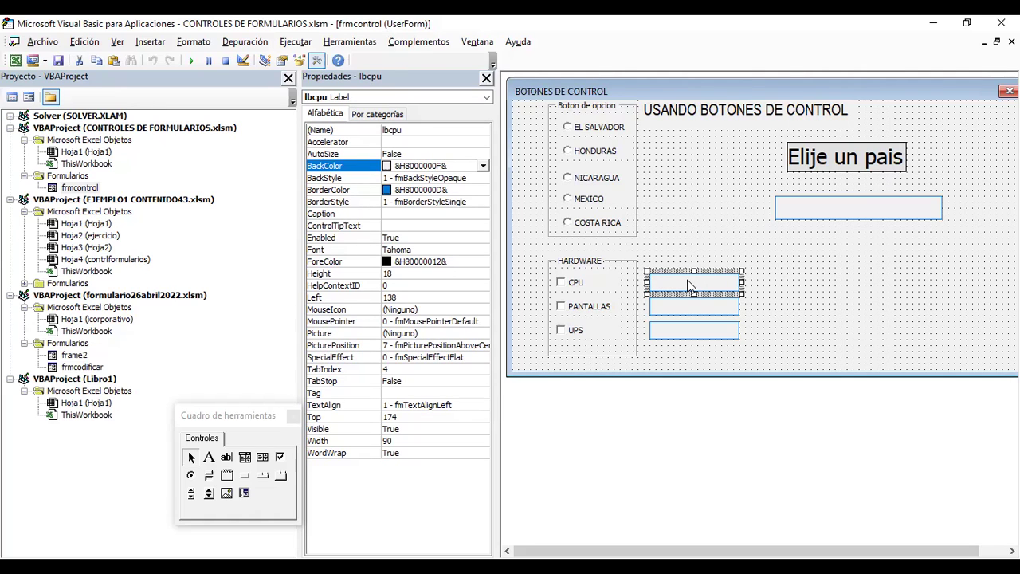
Switch with Alt+F11 to the blank Libro1 workbook and back to the VBA editor.
key(alt+F11)
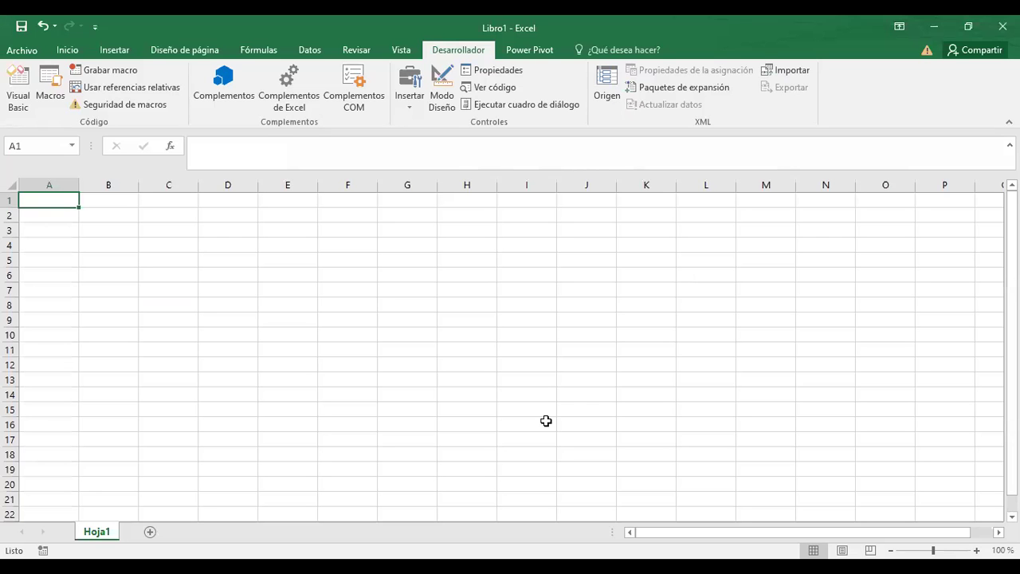
key(alt+F11)
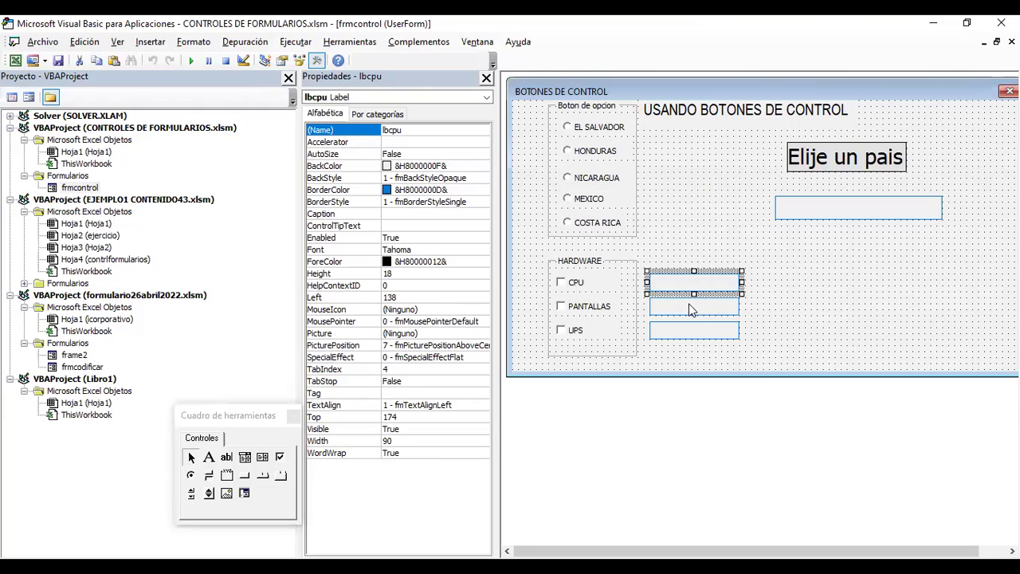
Review the properties of the lbpantallas and lbups labels and the UserForm, and move the Toolbox up.
click(691, 309)
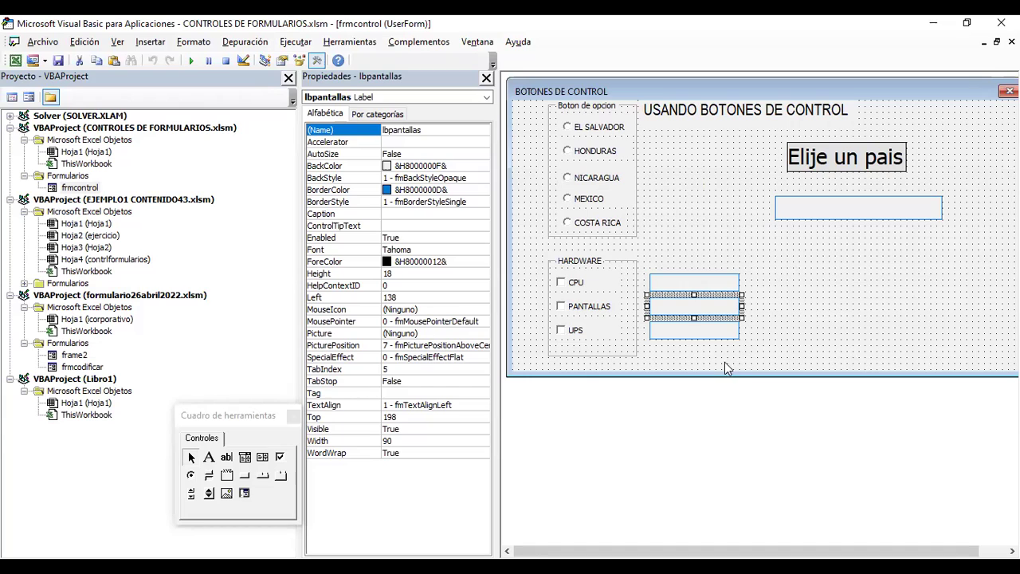
click(695, 339)
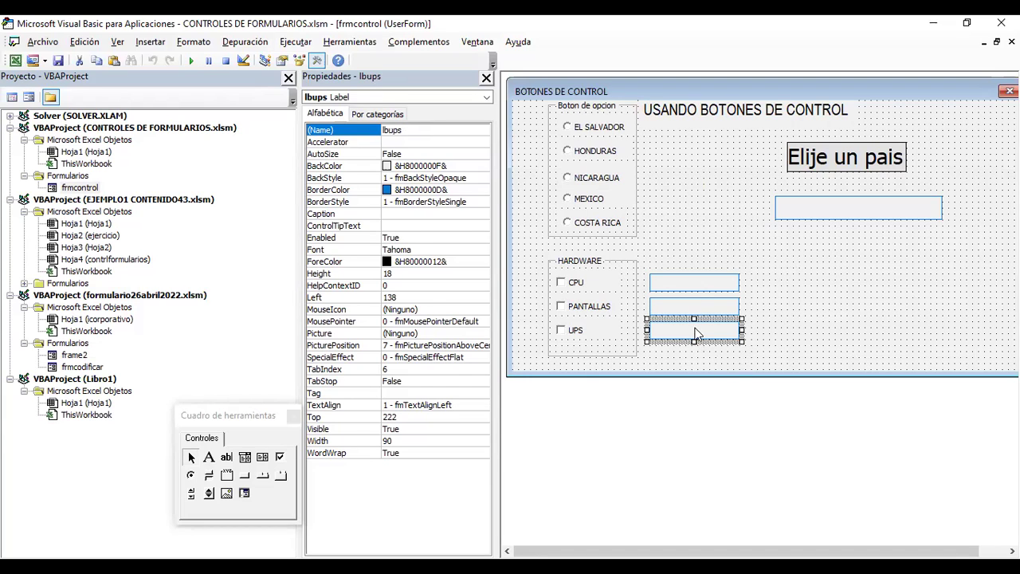
click(705, 195)
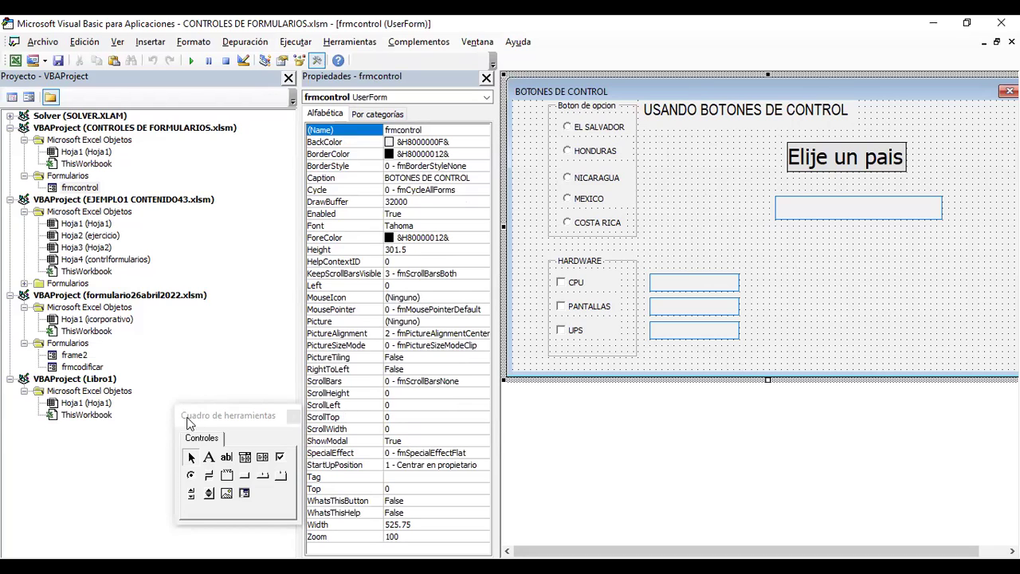
drag(228, 415, 230, 240)
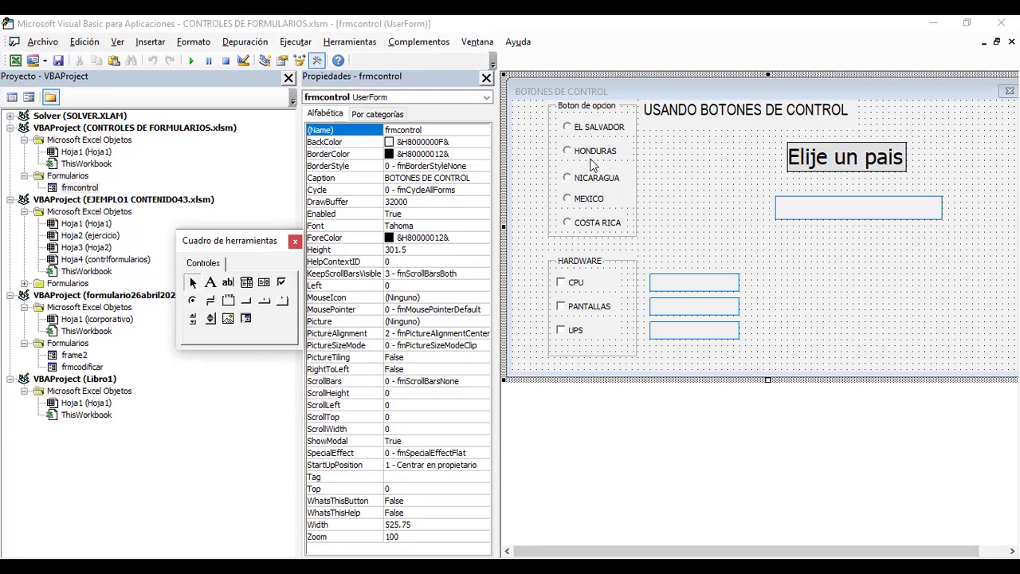
Double-click the frmcontrol form background to add an empty UserForm_Click procedure to its code.
double_click(694, 157)
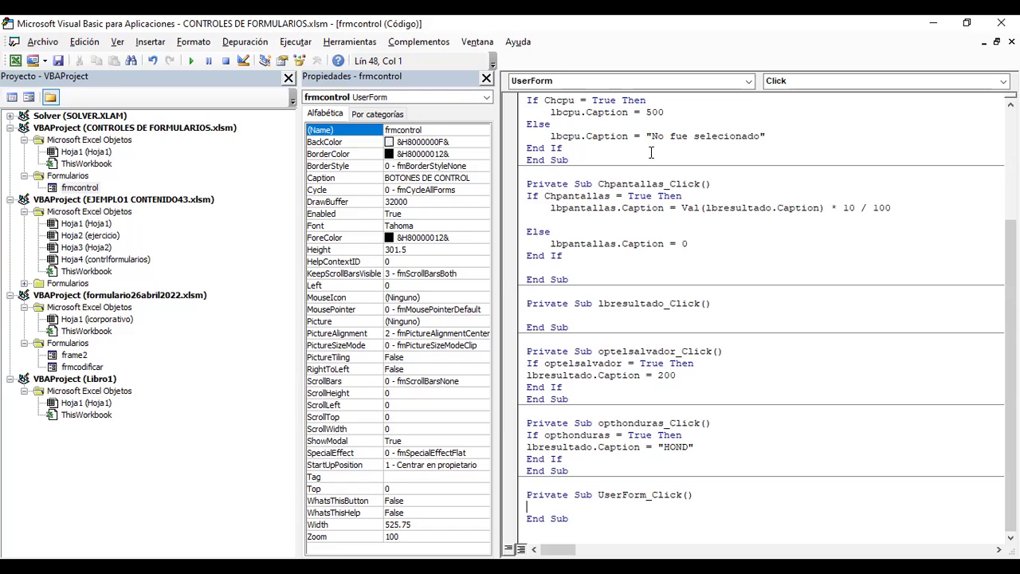
scroll(765, 319, up, 4)
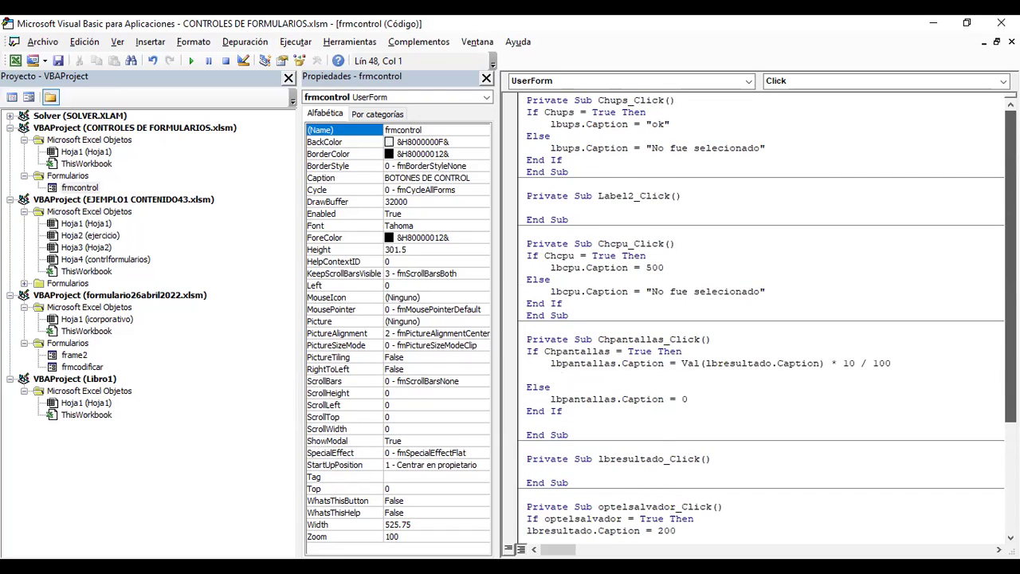
scroll(761, 318, down, 1)
scroll(761, 319, down, 1)
scroll(761, 319, down, 2)
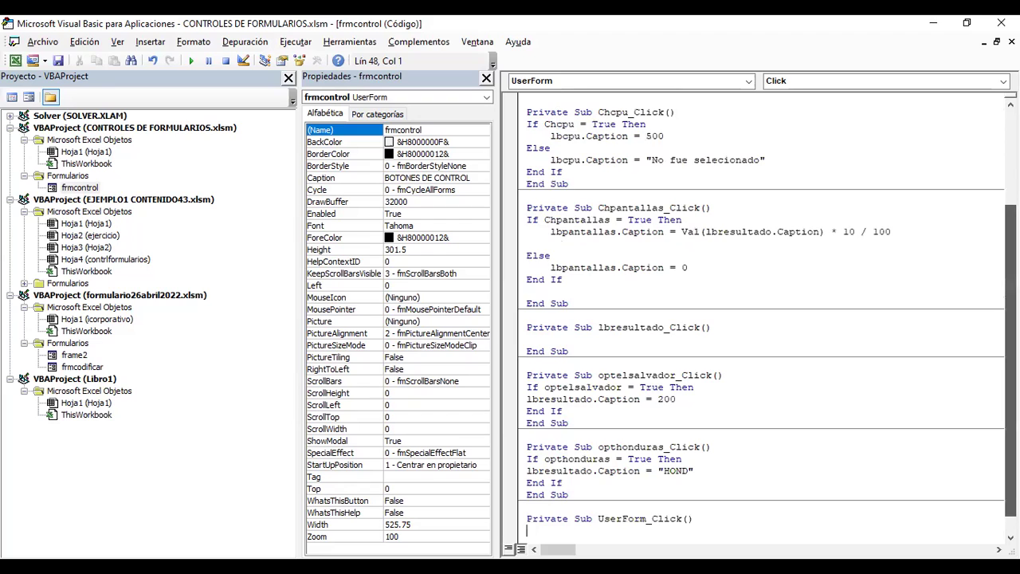
scroll(550, 118, up, 4)
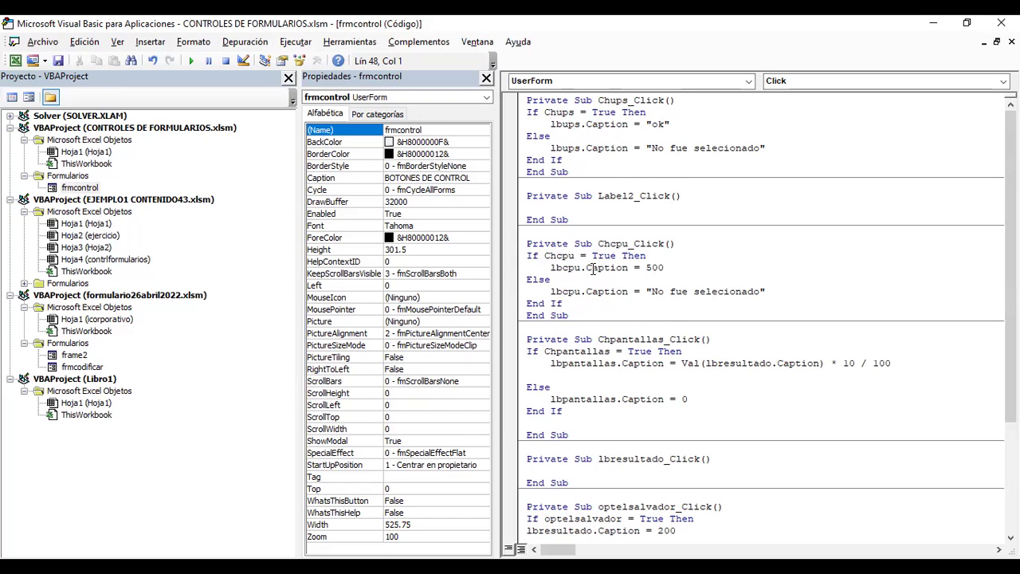
scroll(593, 267, down, 2)
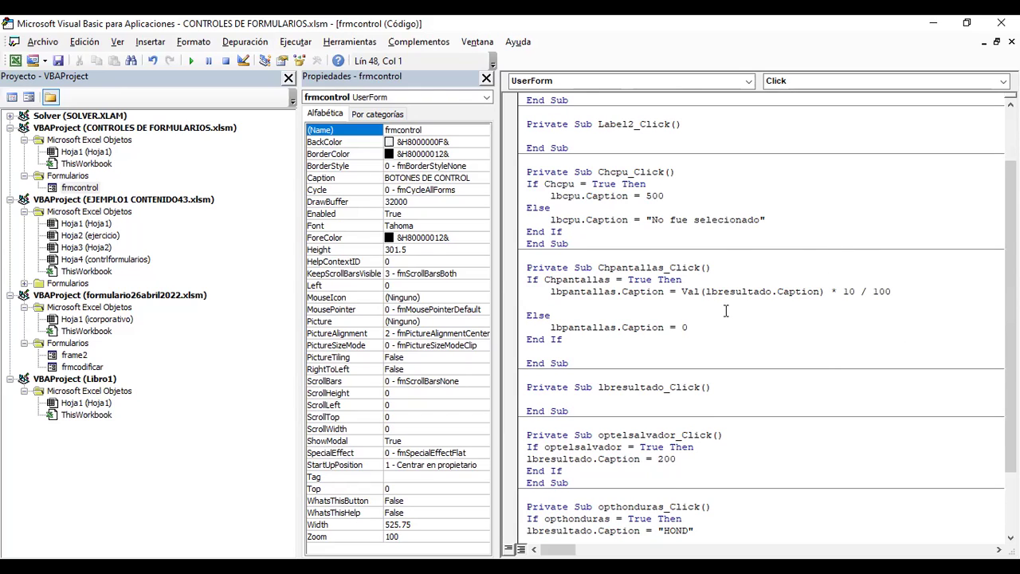
scroll(732, 323, down, 1)
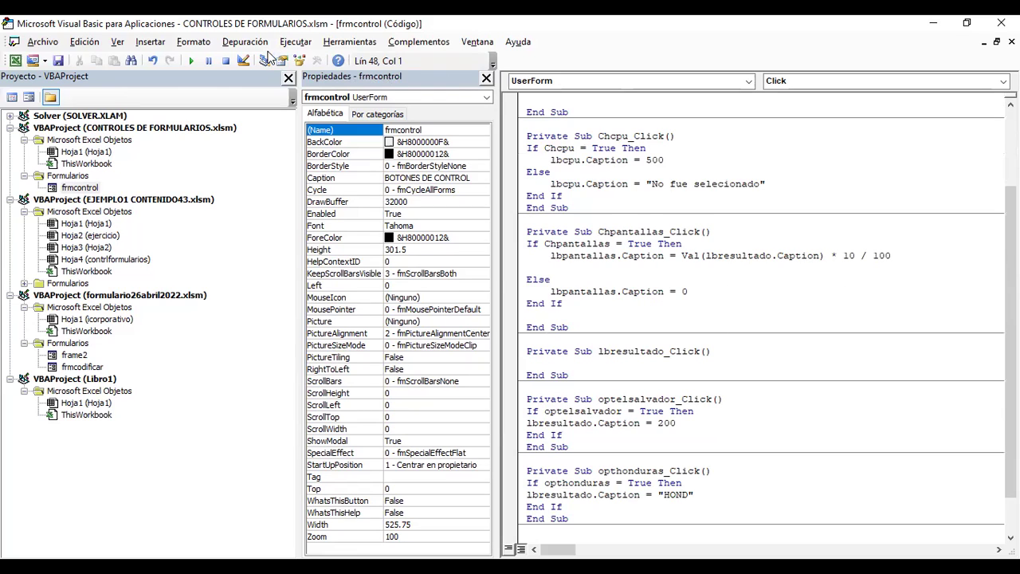
Run the BOTONES DE CONTROL form and pick EL SALVADOR, HONDURAS, MEXICO and COSTA RICA in turn.
click(192, 60)
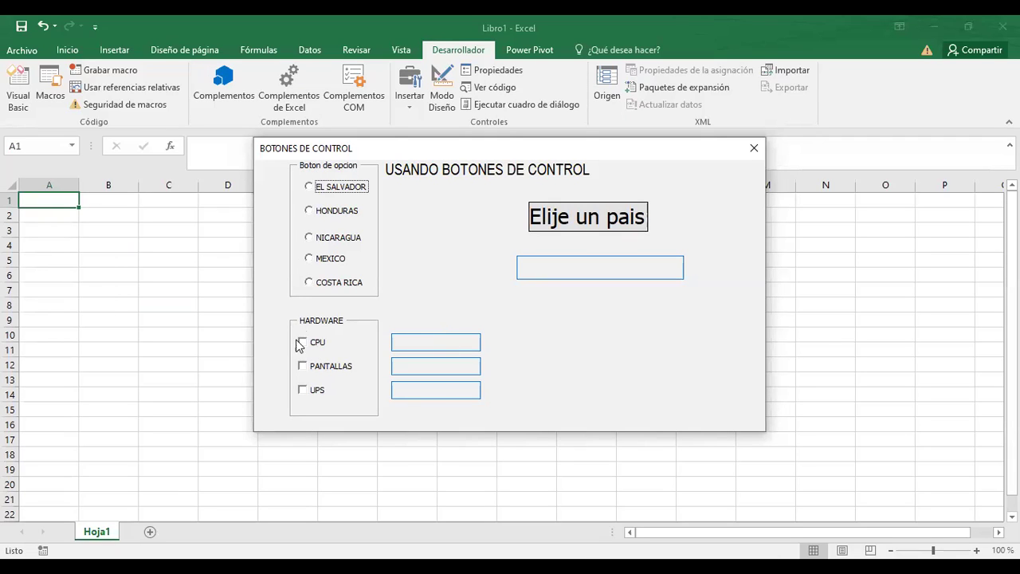
click(309, 187)
click(319, 215)
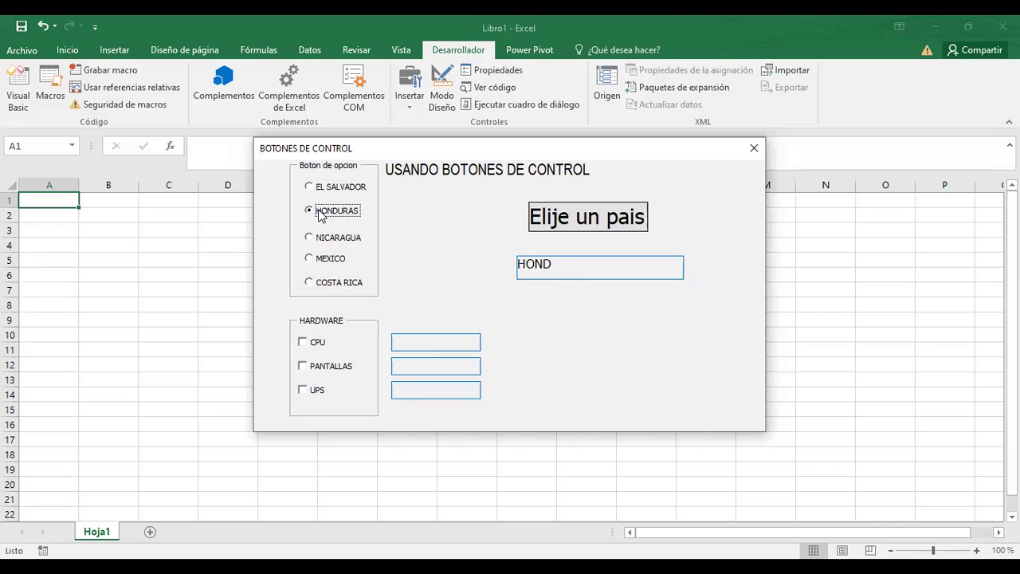
click(338, 266)
click(338, 285)
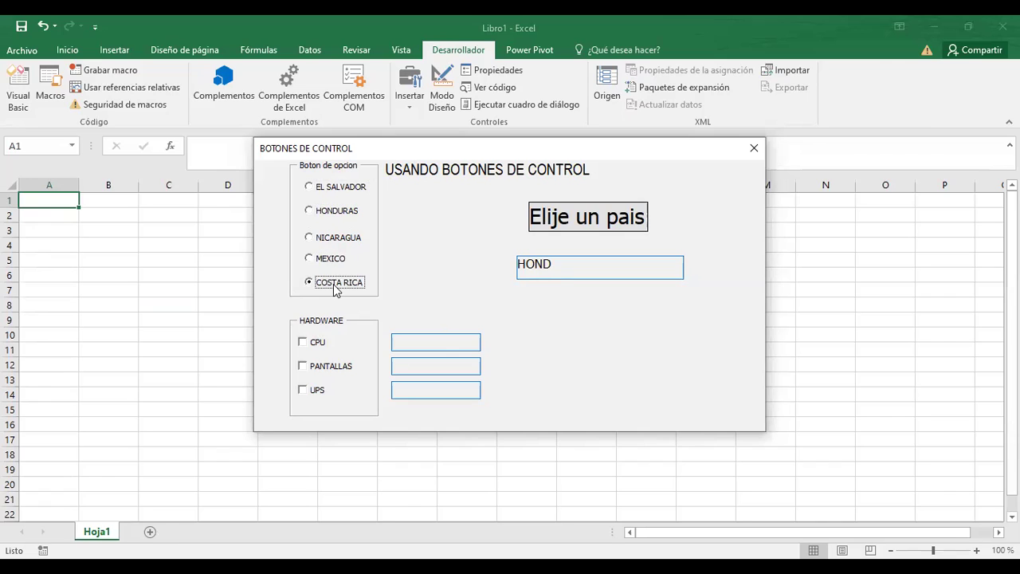
click(341, 267)
click(337, 291)
Tick and untick the CPU, PANTALLAS and UPS checkboxes to check their results, e.g. 500, ok, No fue.
click(304, 343)
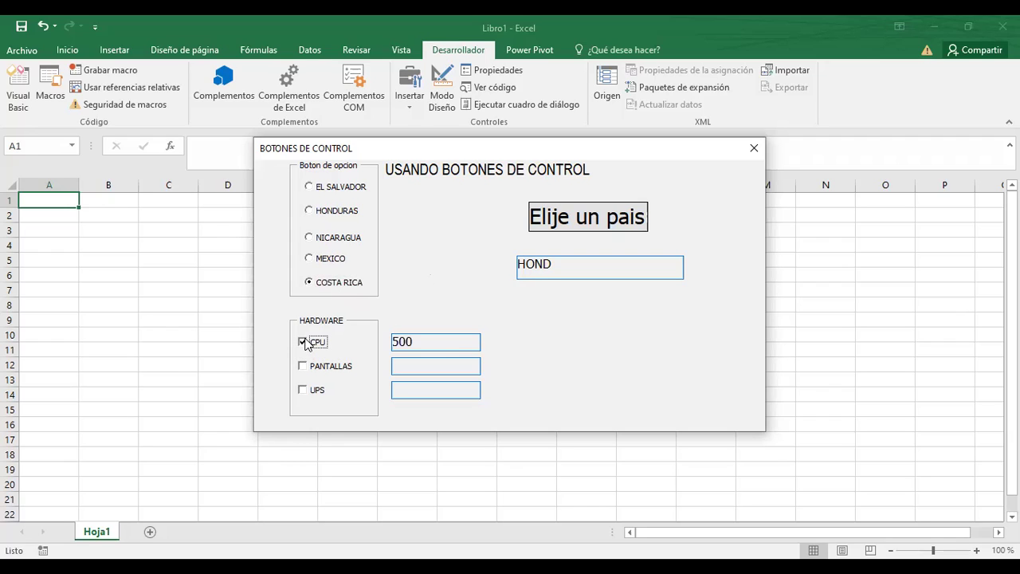
click(306, 344)
click(304, 365)
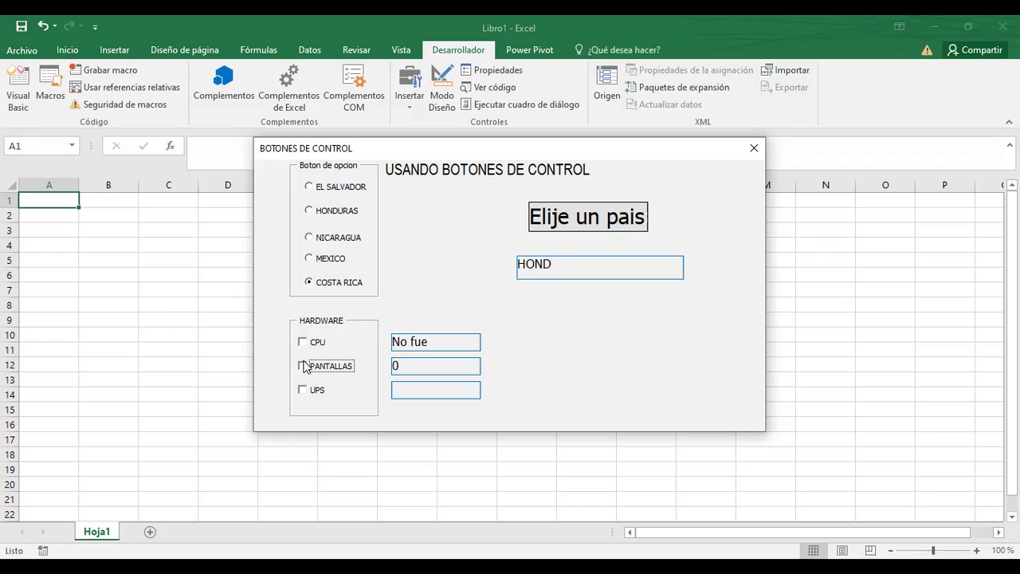
click(313, 393)
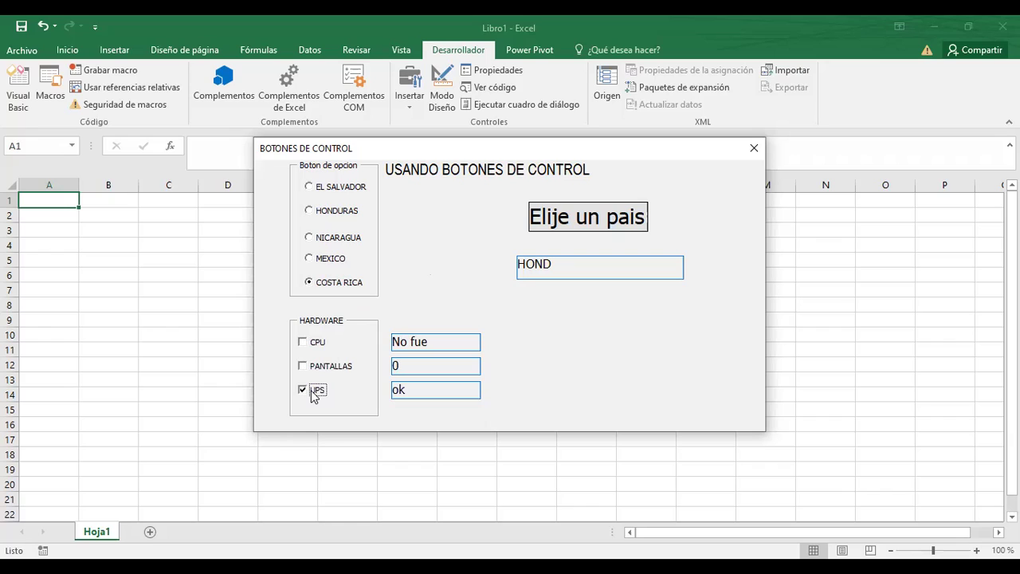
click(314, 396)
Close the running form and reopen frmcontrol's code at the optelsalvador procedure.
click(755, 149)
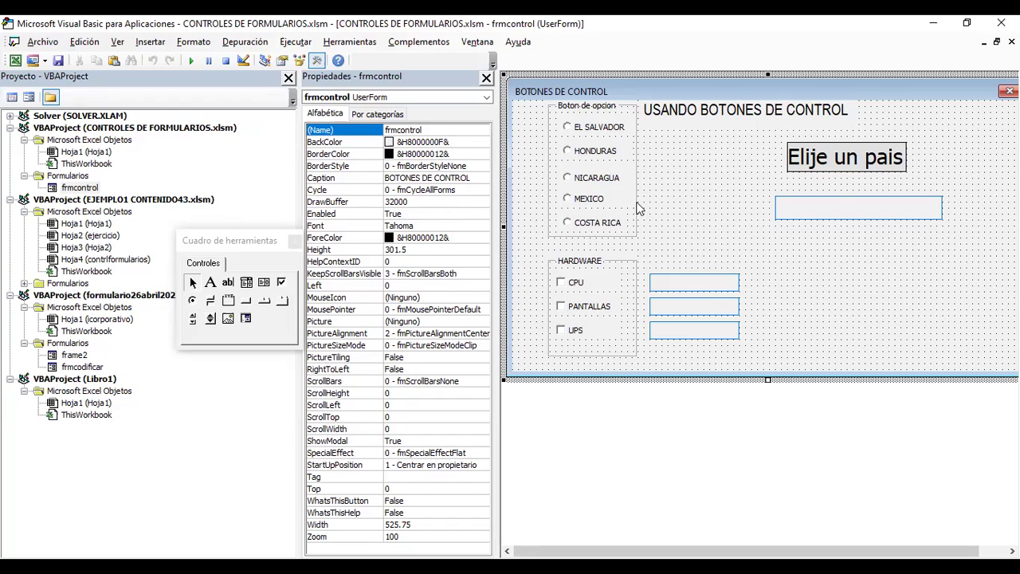
double_click(701, 151)
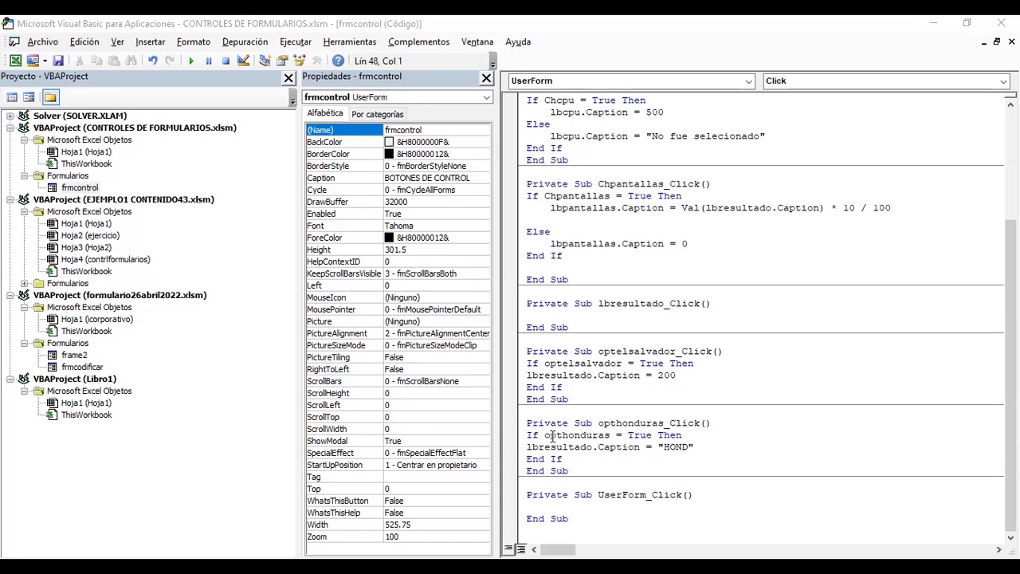
click(613, 399)
scroll(630, 383, up, 4)
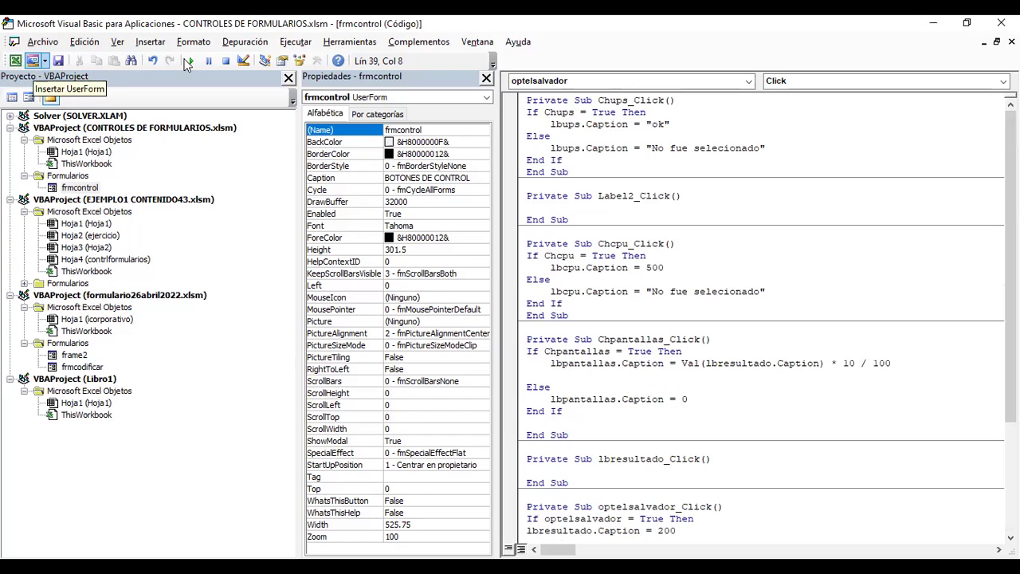
Rerun the form with HONDURAS selected and the CPU, PANTALLAS and UPS checkboxes ticked.
click(191, 61)
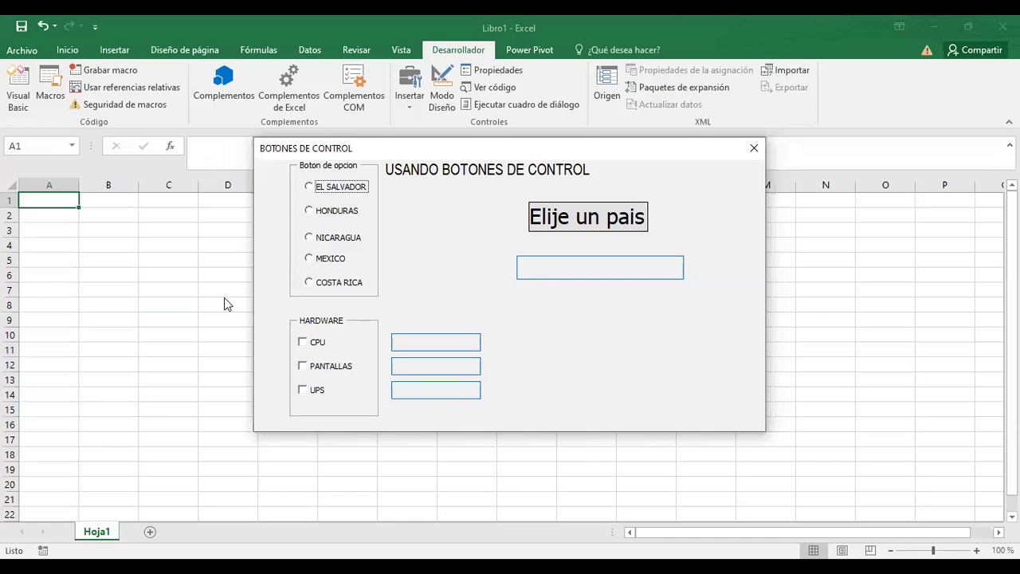
click(309, 212)
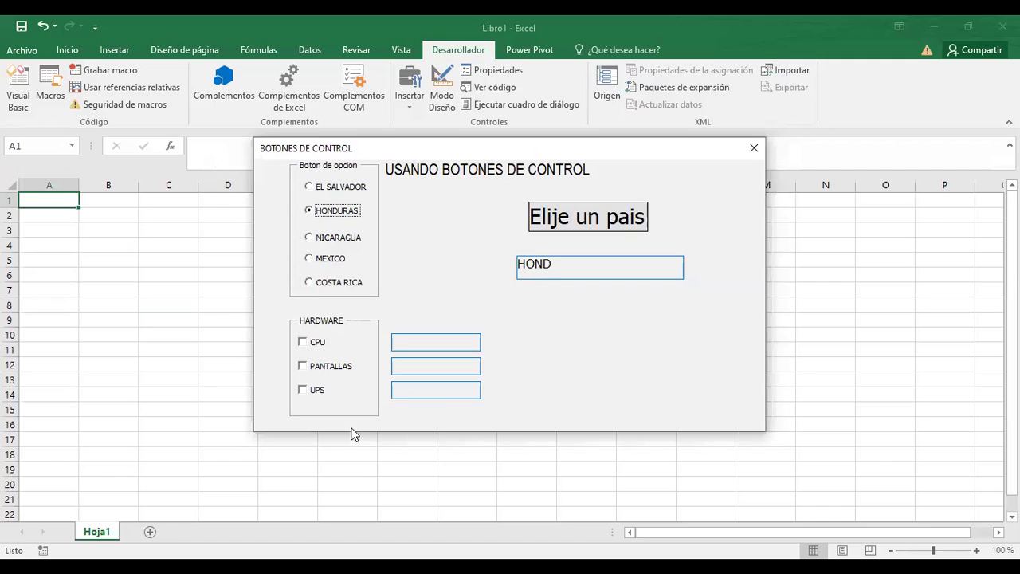
click(307, 344)
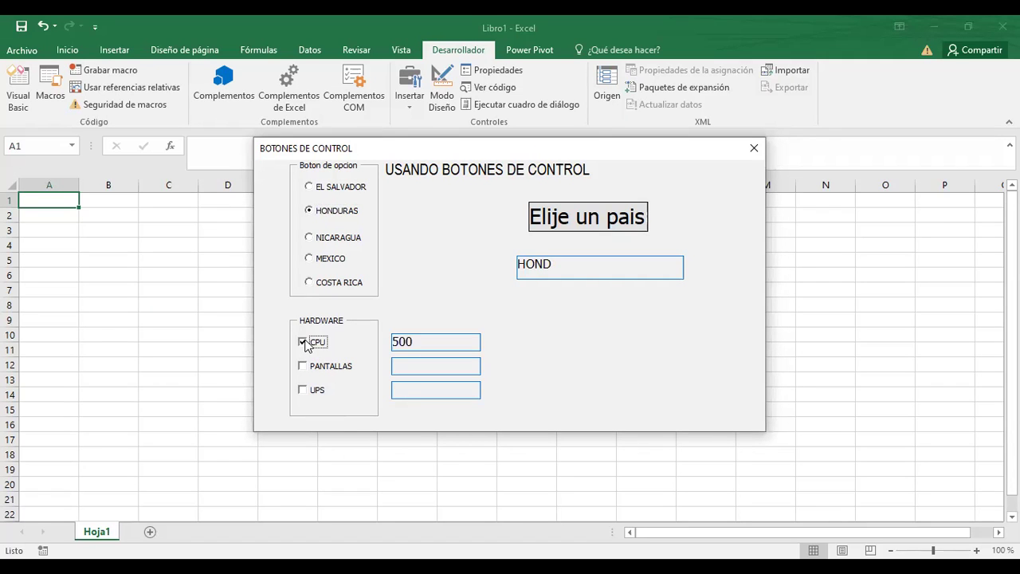
click(302, 367)
click(309, 393)
End the frmcontrol test run and close its code window to return to the design.
click(753, 148)
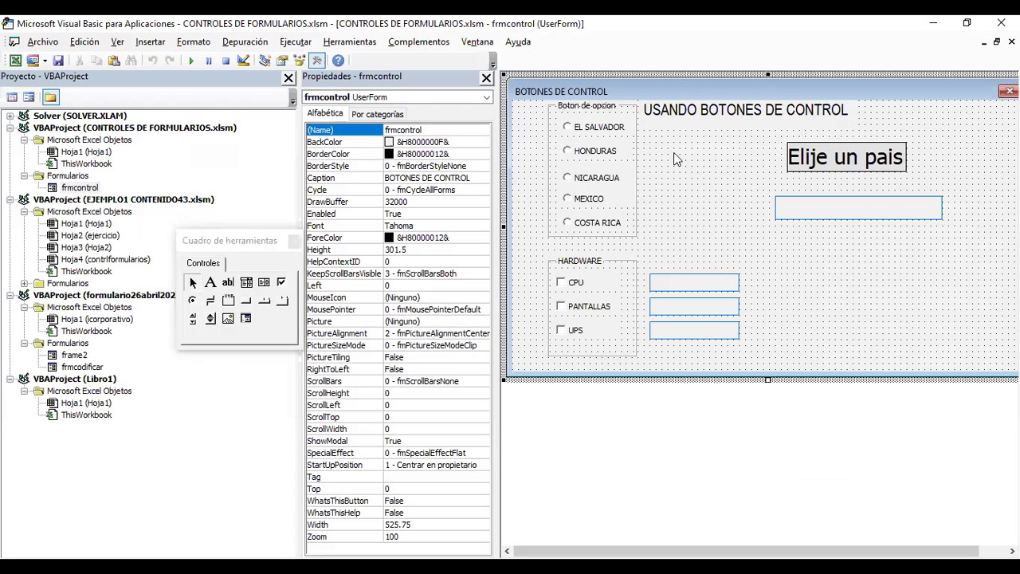
double_click(674, 151)
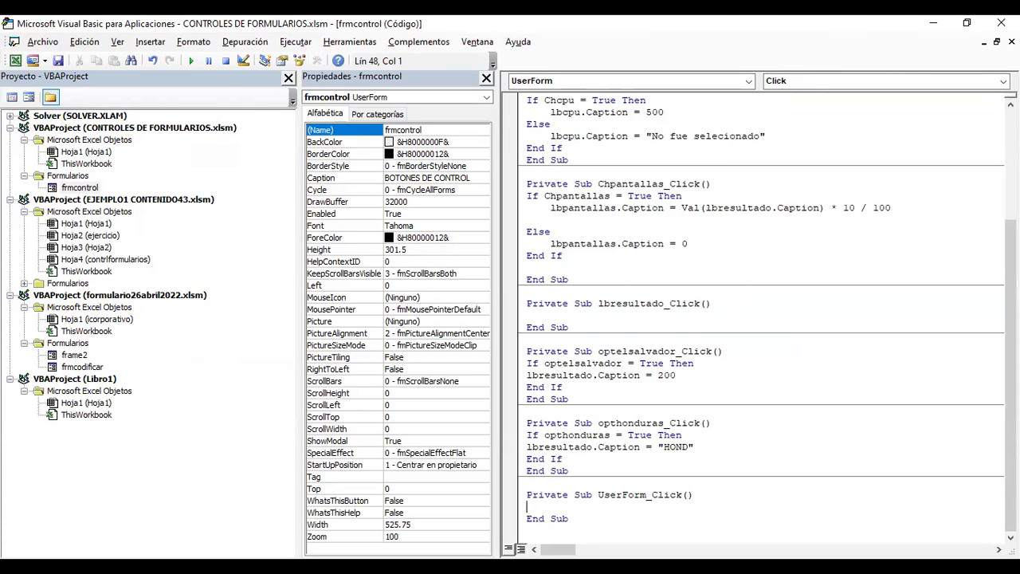
click(1011, 41)
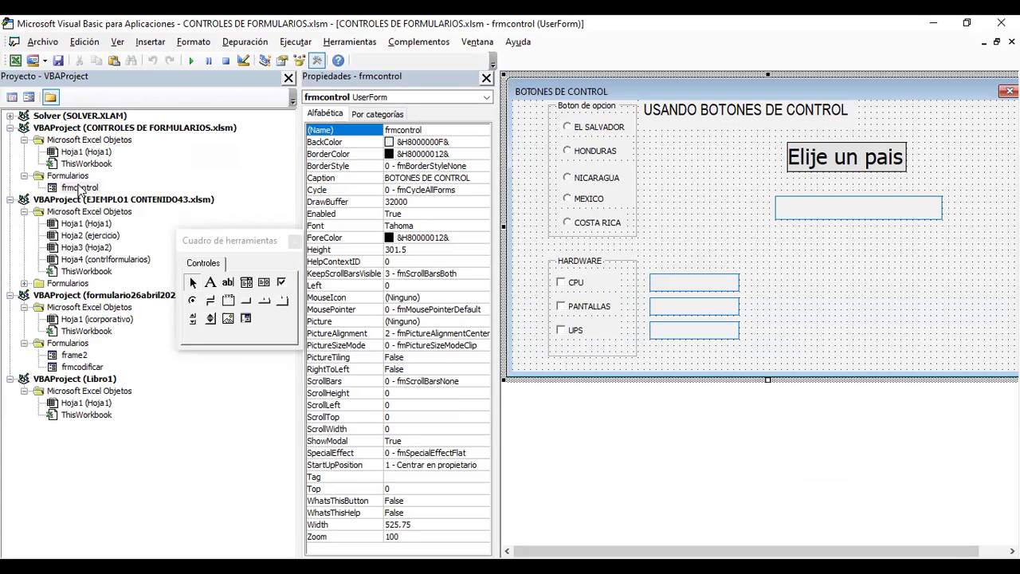
Dismiss the Macros dialog without running anything and open frmcodificar from Formularios for design.
click(79, 189)
click(191, 63)
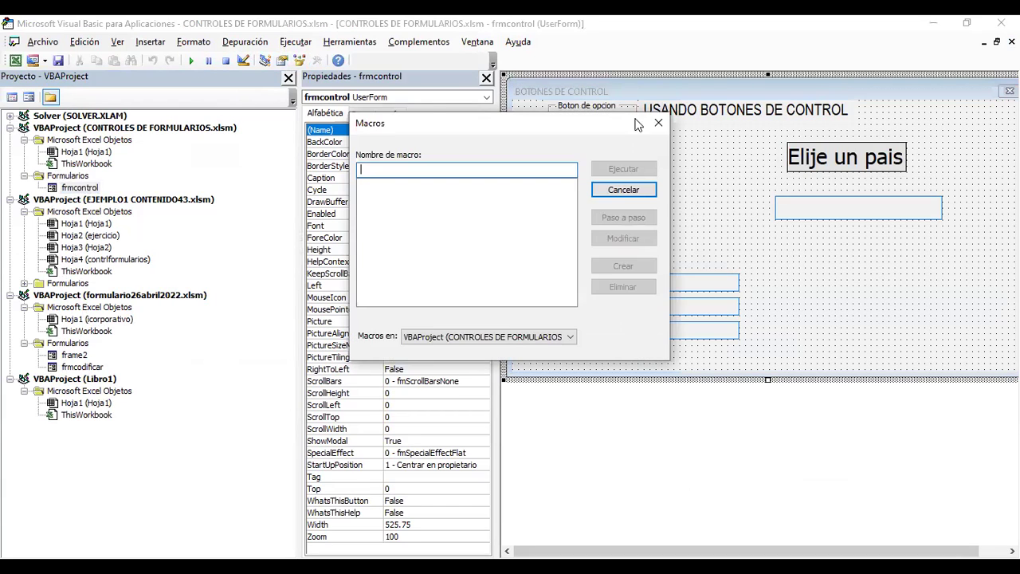
click(659, 125)
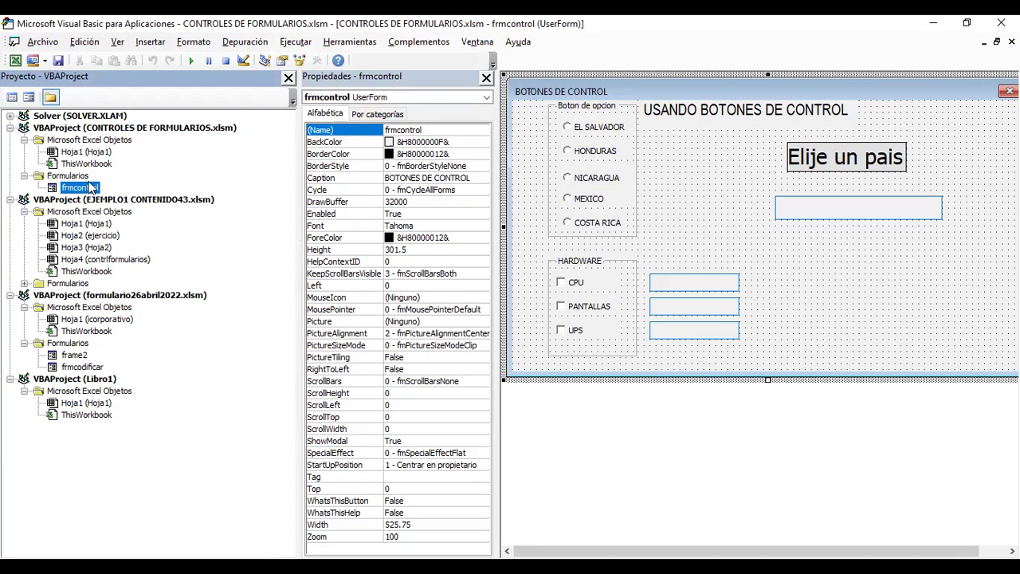
double_click(82, 366)
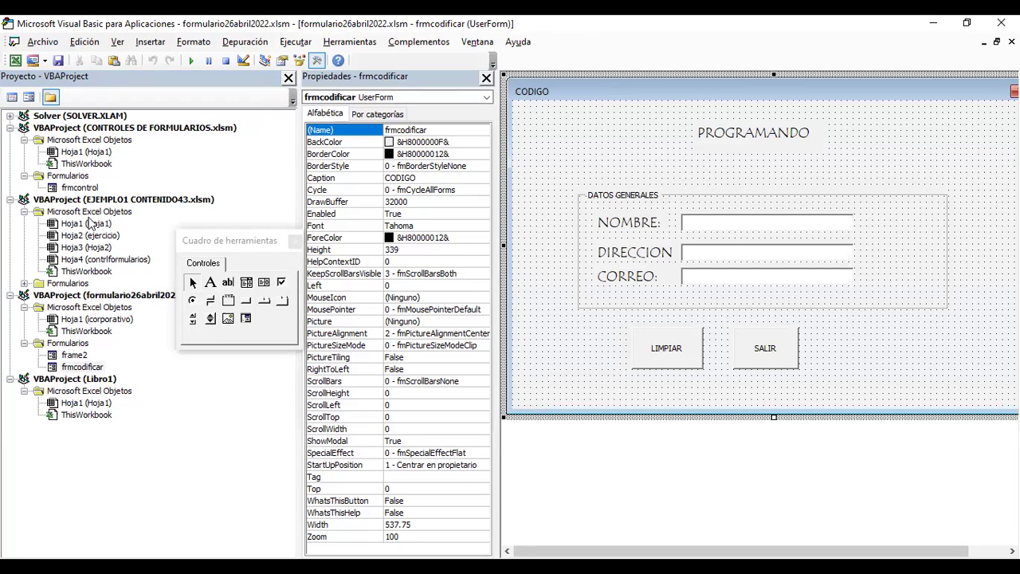
Open the frame2 form for design and close the Properties and Project panes.
click(74, 356)
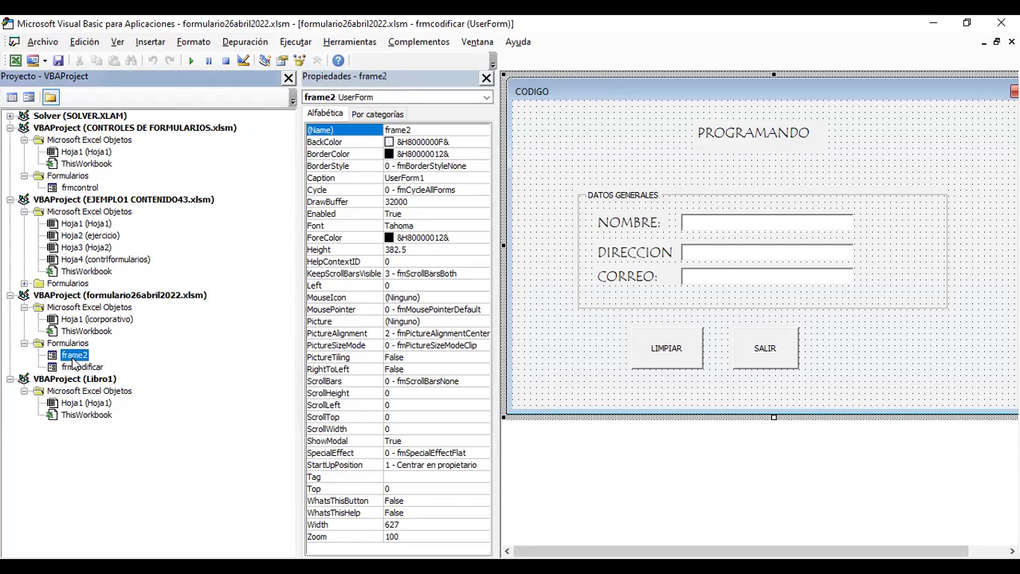
double_click(77, 358)
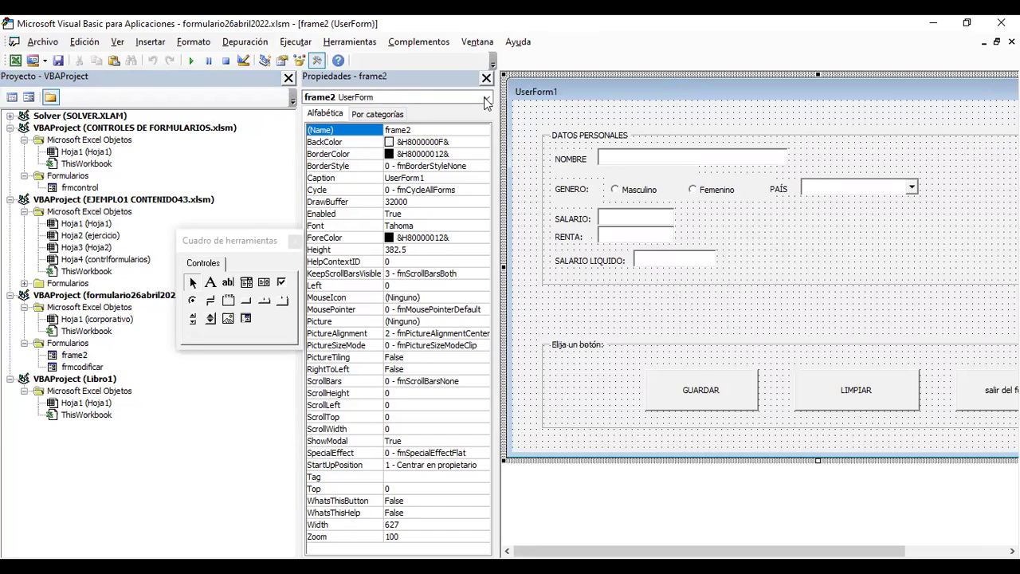
click(486, 78)
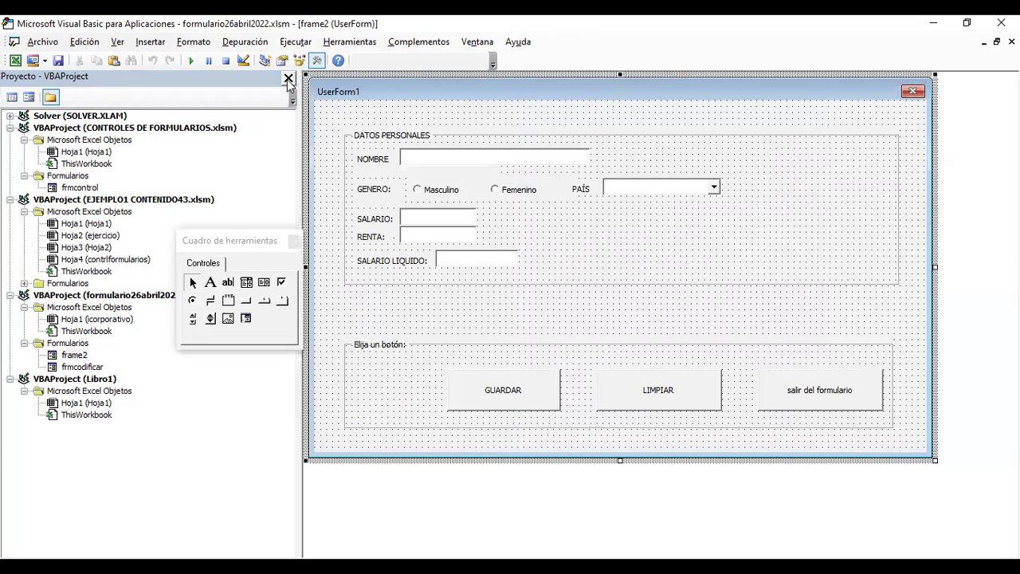
click(288, 78)
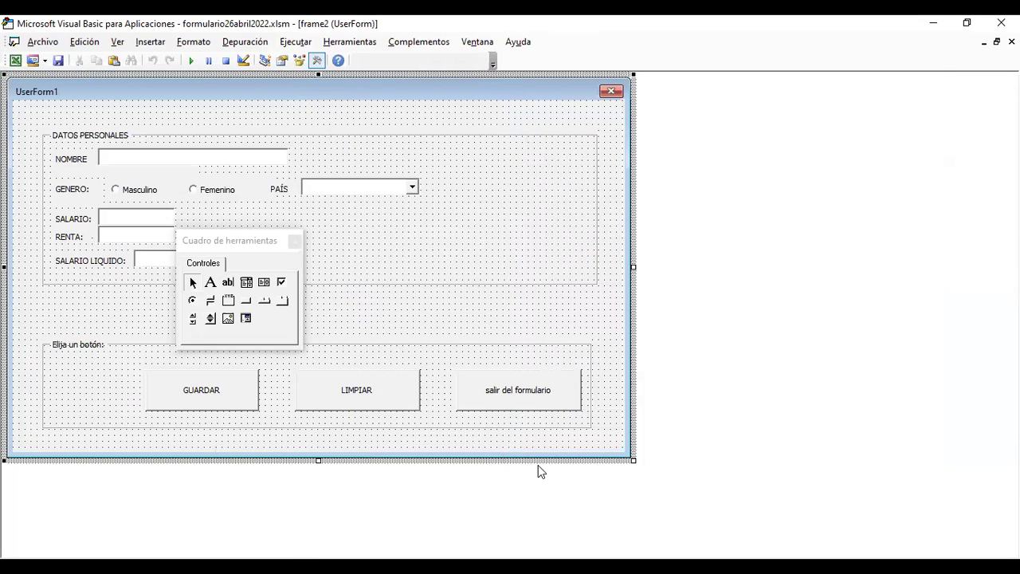
key(F5)
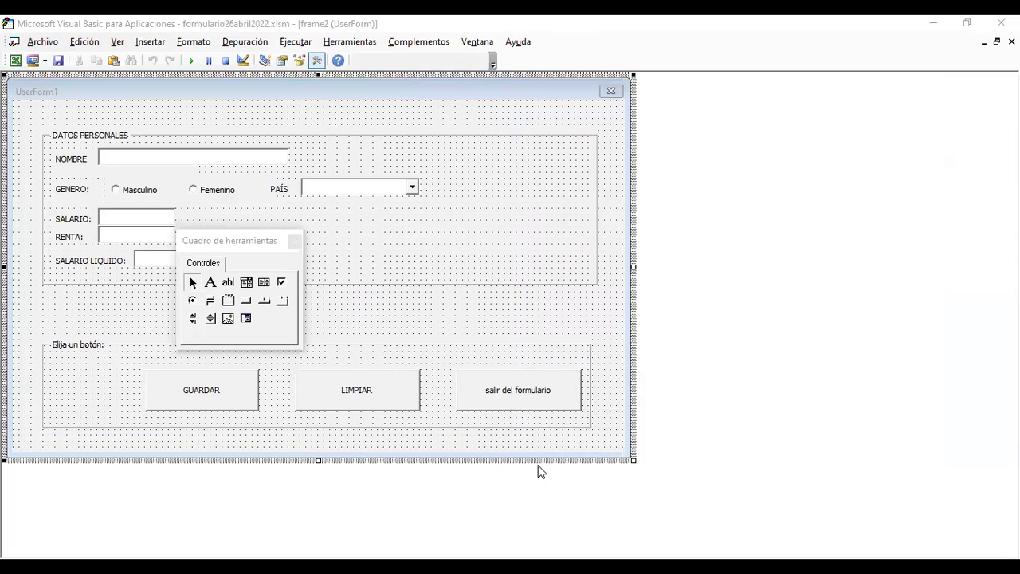
Switch from the VBA editor back to the Excel workbook with Alt+F11.
key(alt+F11)
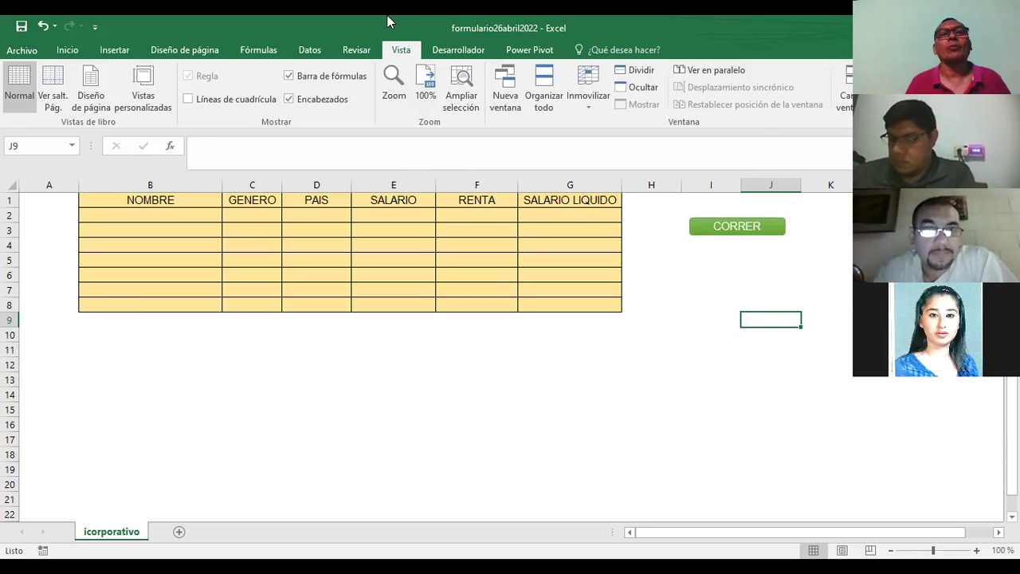
Run UserForm1 from the Visual Basic editor and drag the live form down over the sheet.
click(460, 51)
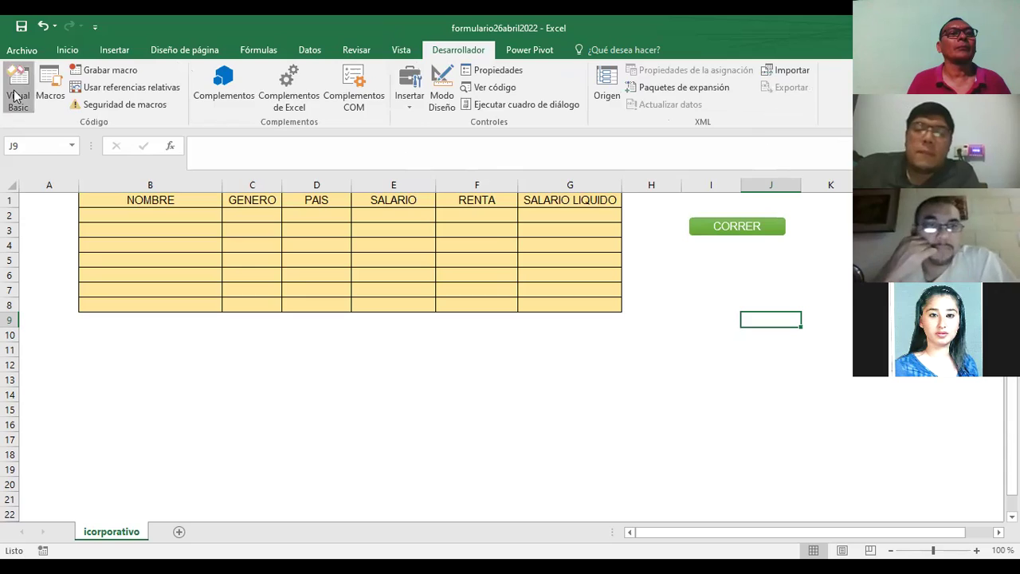
click(16, 96)
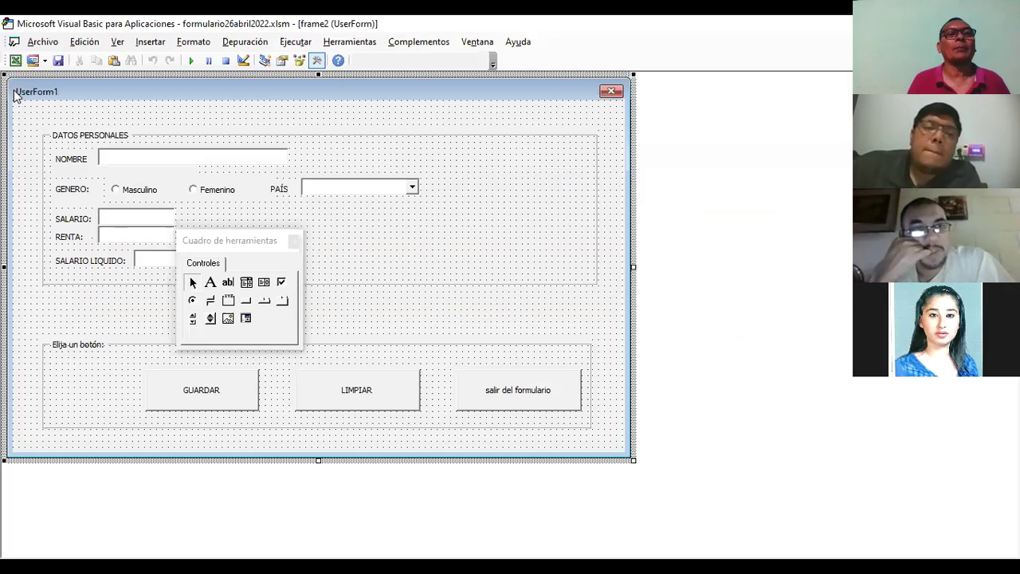
click(192, 61)
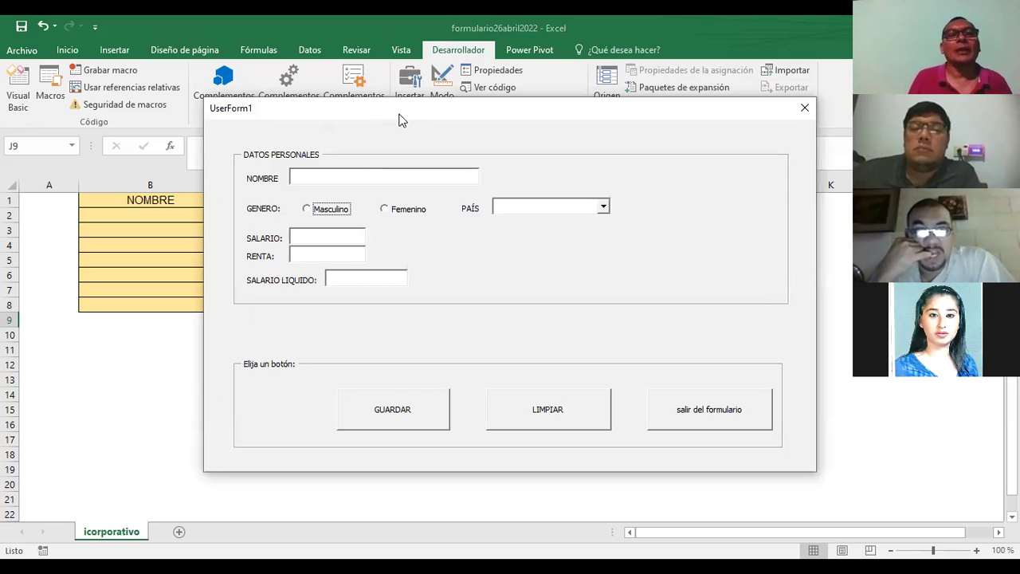
drag(401, 119, 296, 298)
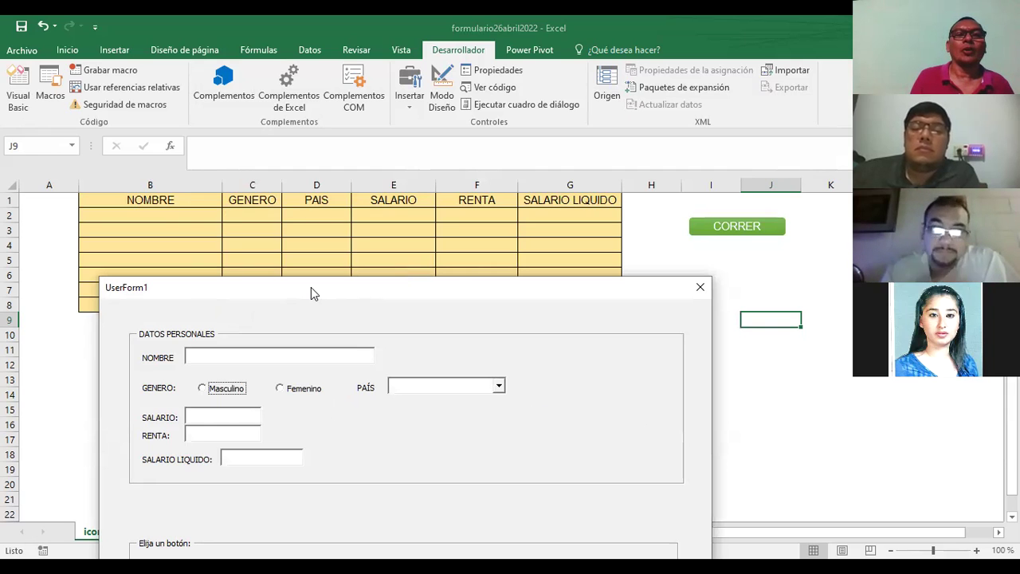
drag(311, 288, 280, 270)
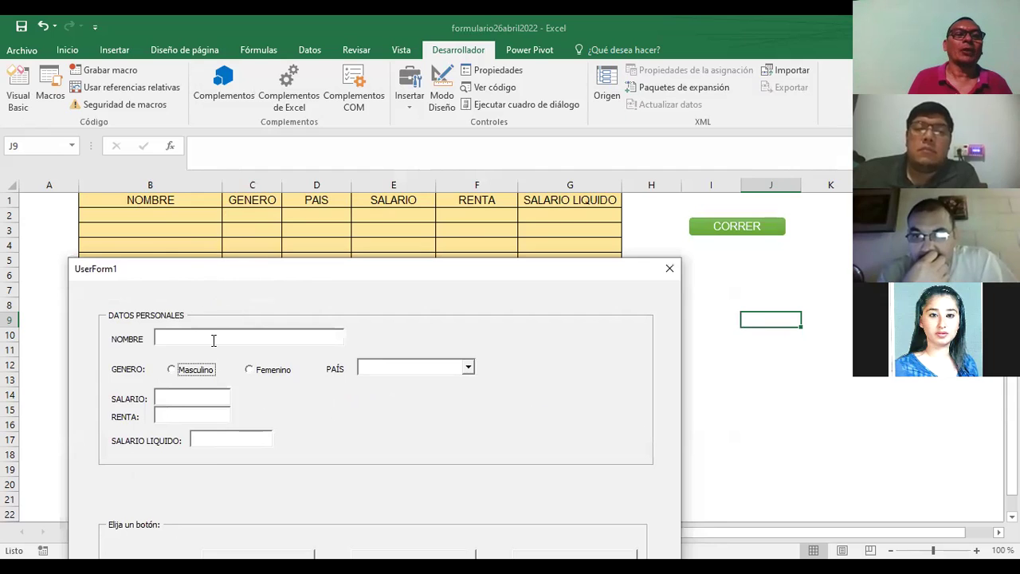
Enter the person's name in uppercase, mark Masculino and choose COSTA RICA as the country.
click(174, 338)
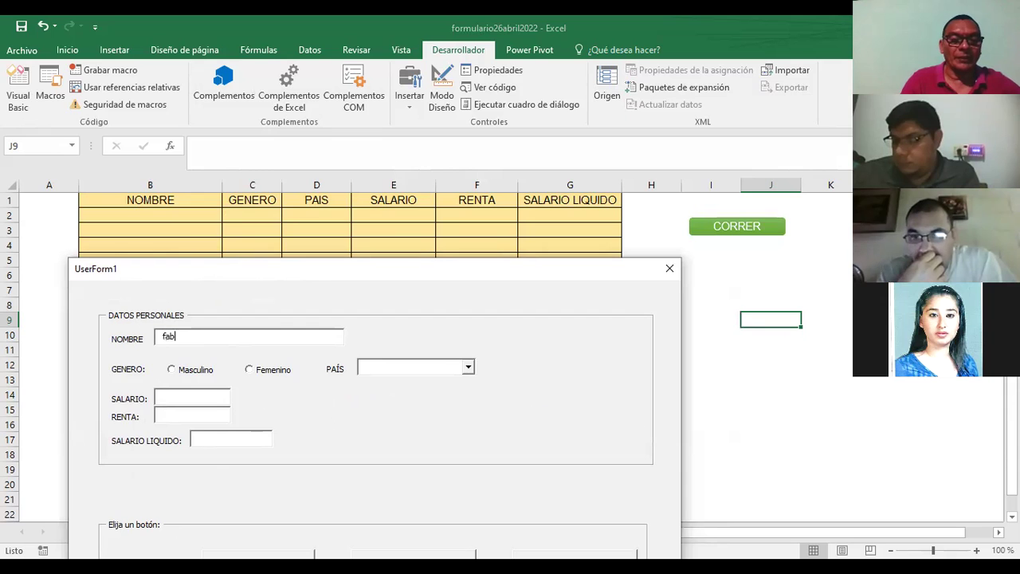
text(ri)
key(BackSpace)
key(BackSpace)
key(BackSpace)
key(BackSpace)
key(BackSpace)
key(BackSpace)
key(BackSpace)
key(BackSpace)
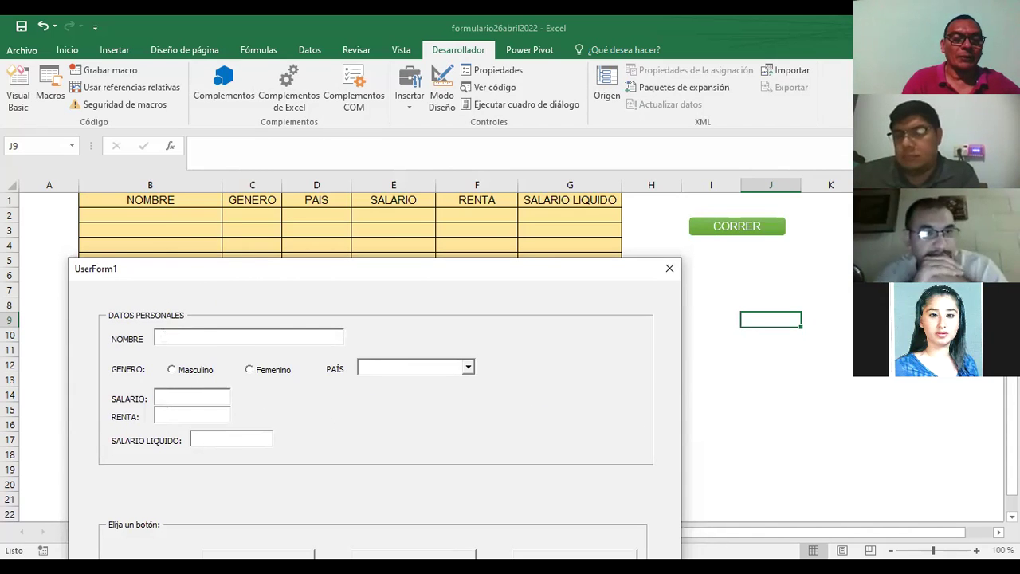
text(FABRICIO)
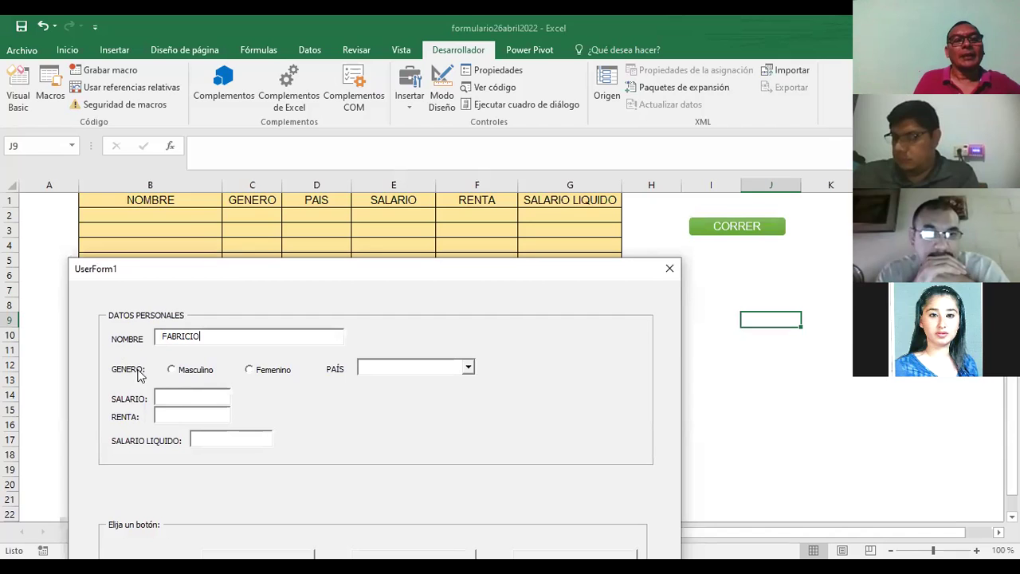
click(172, 371)
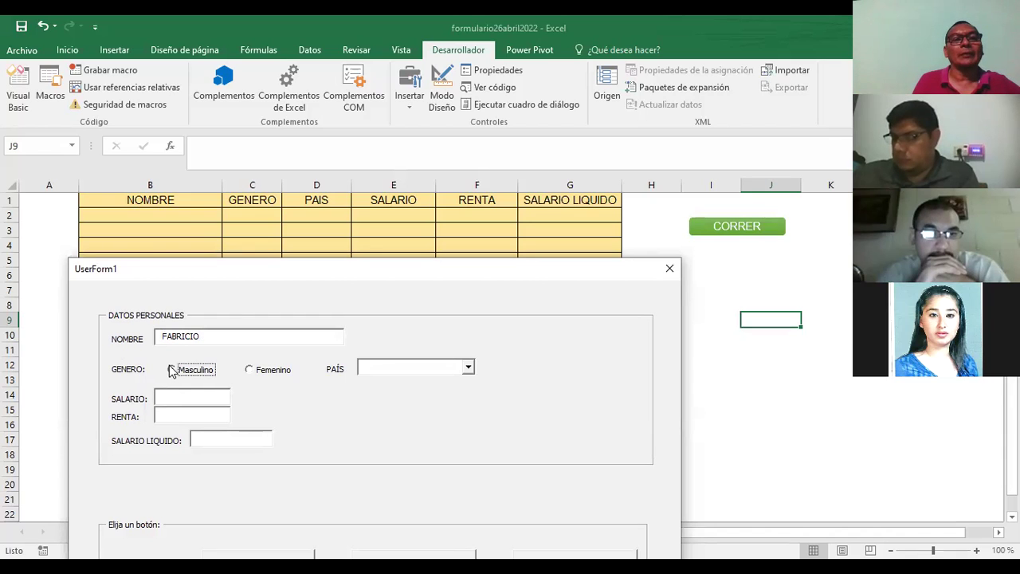
click(469, 369)
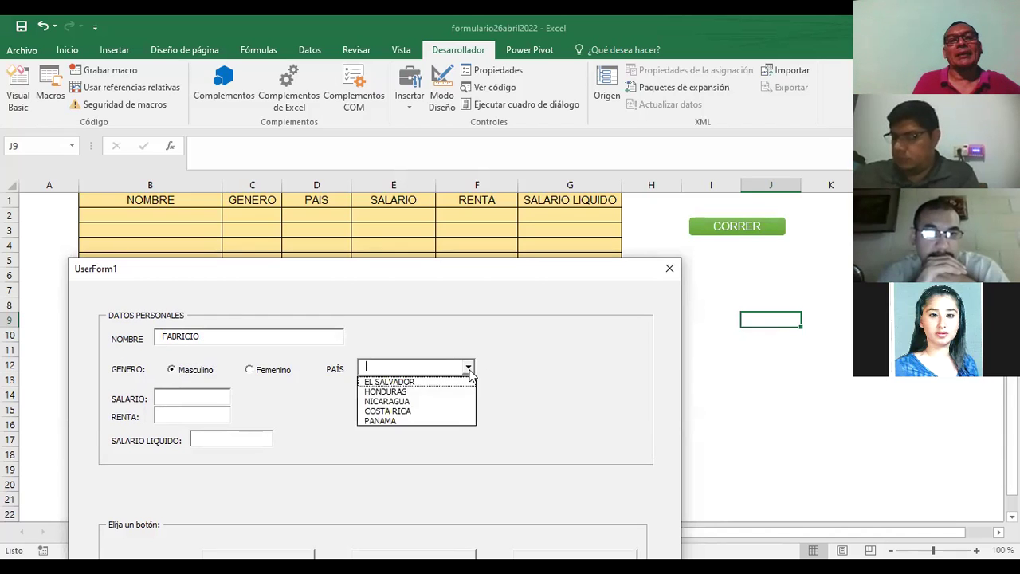
click(390, 412)
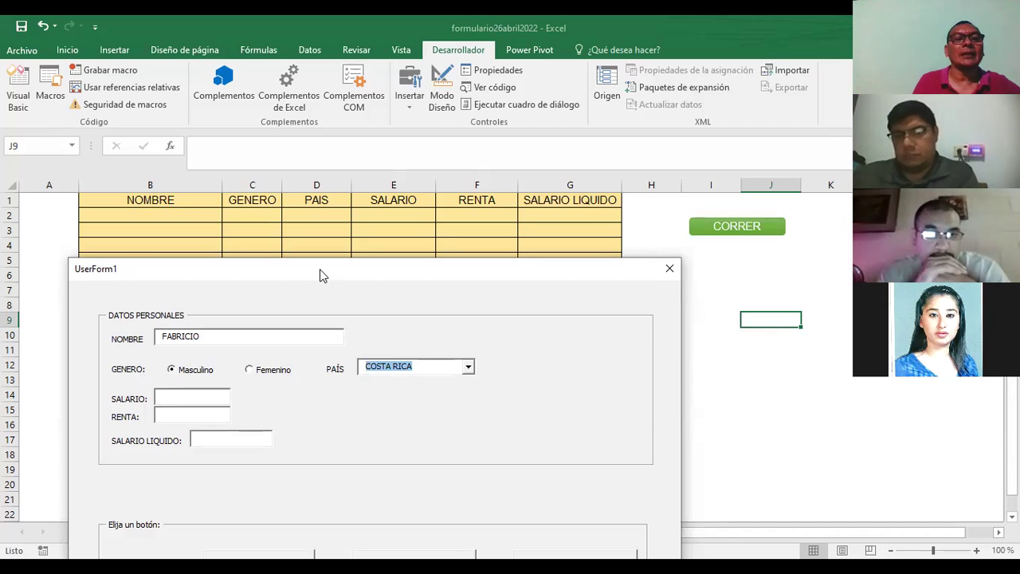
Fill in SALARIO 450, RENTA 125 and SALARIO LIQUIDO 1234.
click(200, 355)
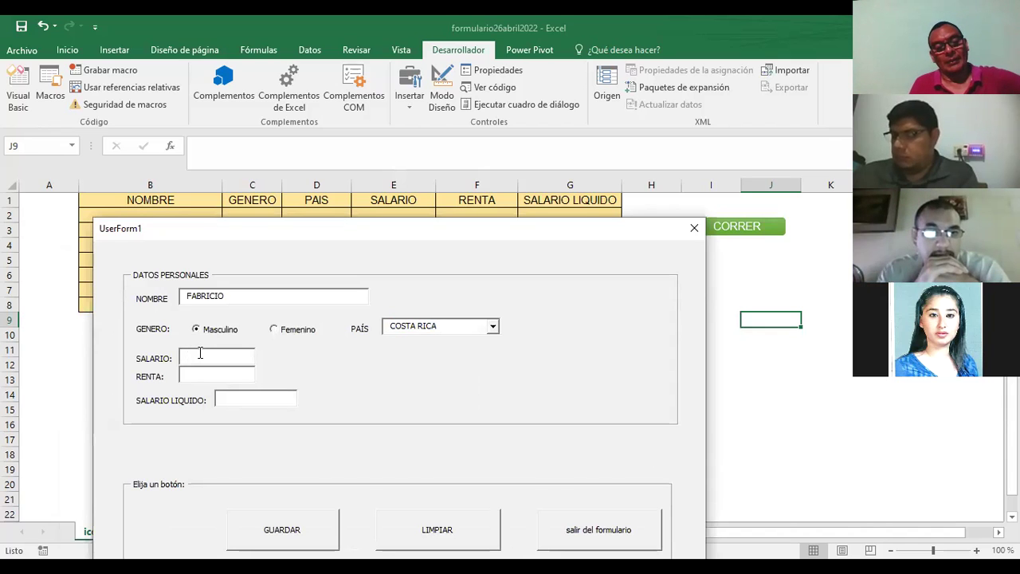
text(45)
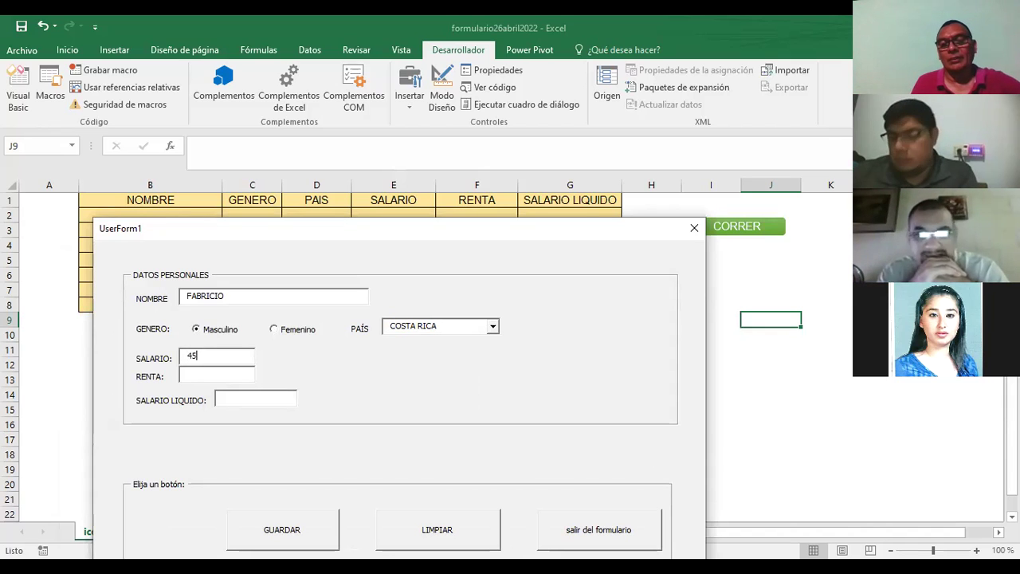
text(0)
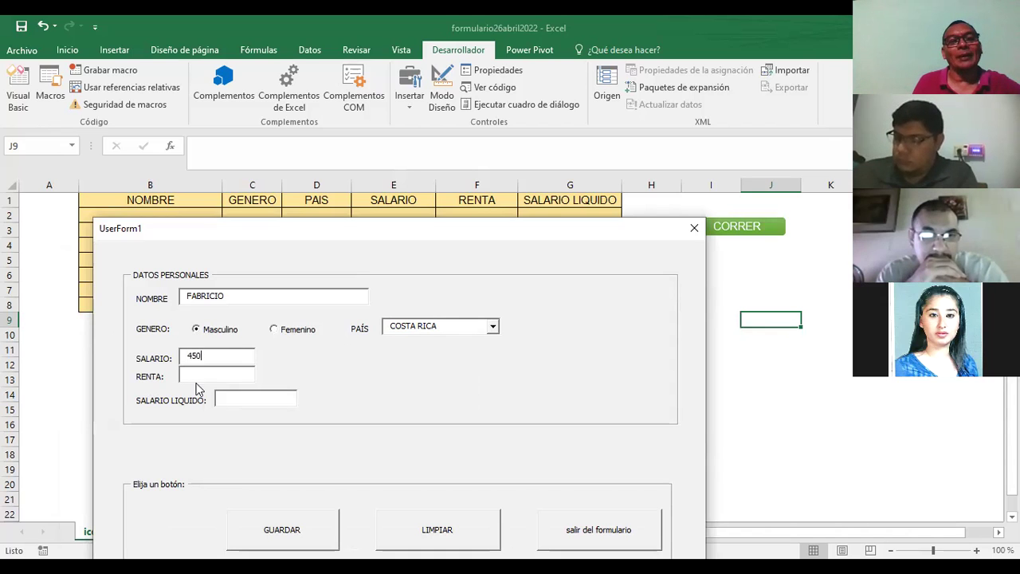
text(1)
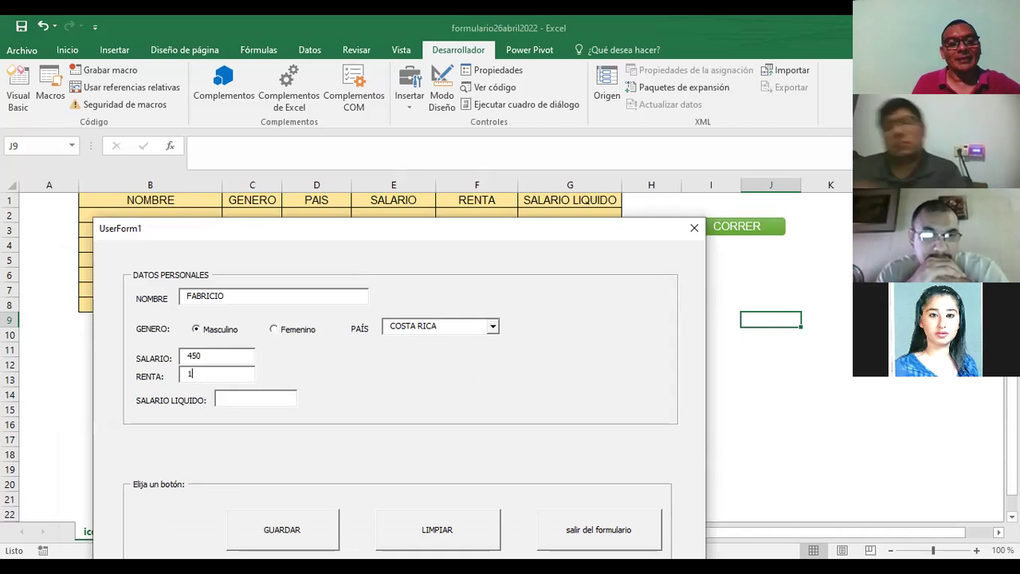
text(25)
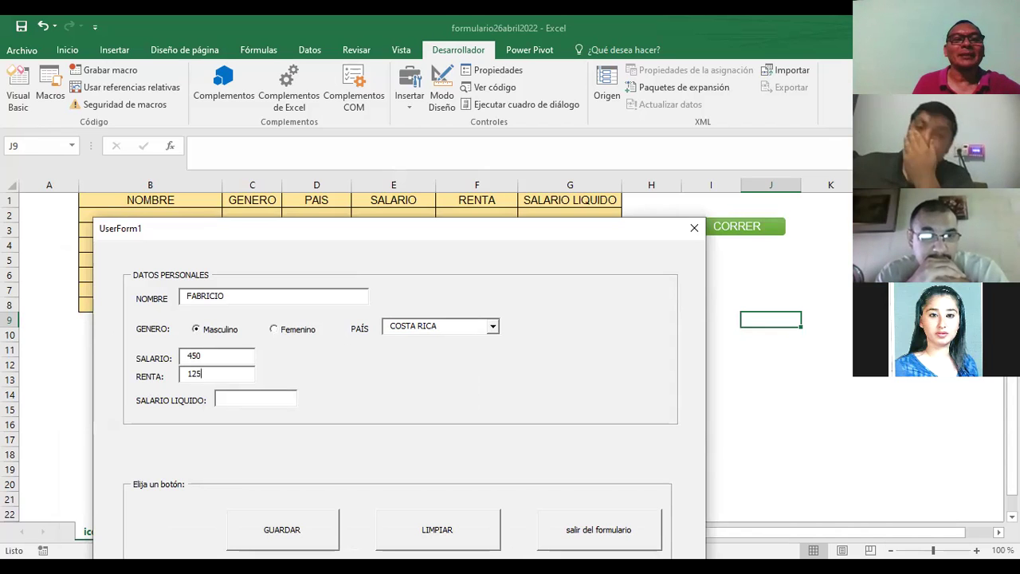
click(222, 398)
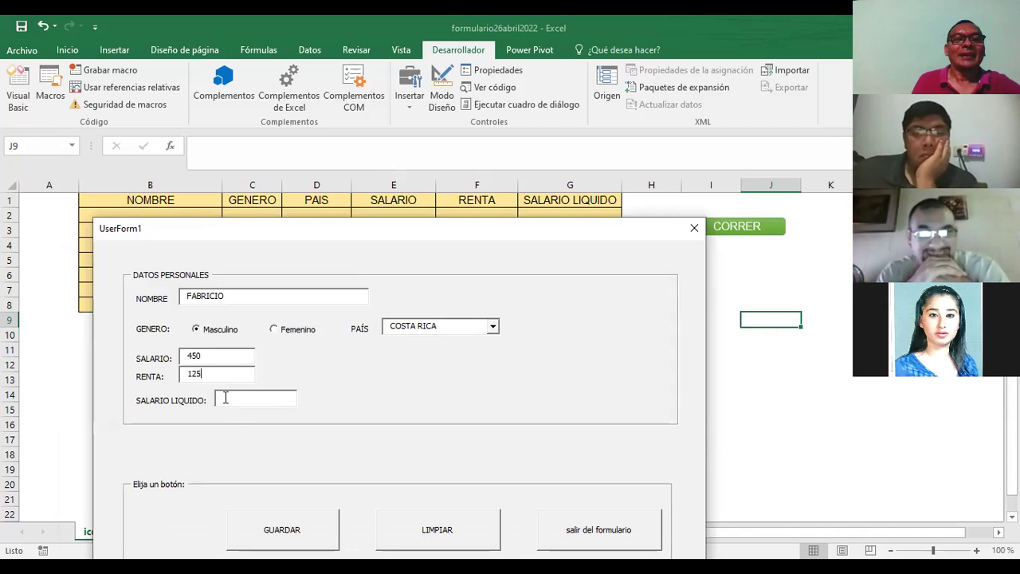
text(1234)
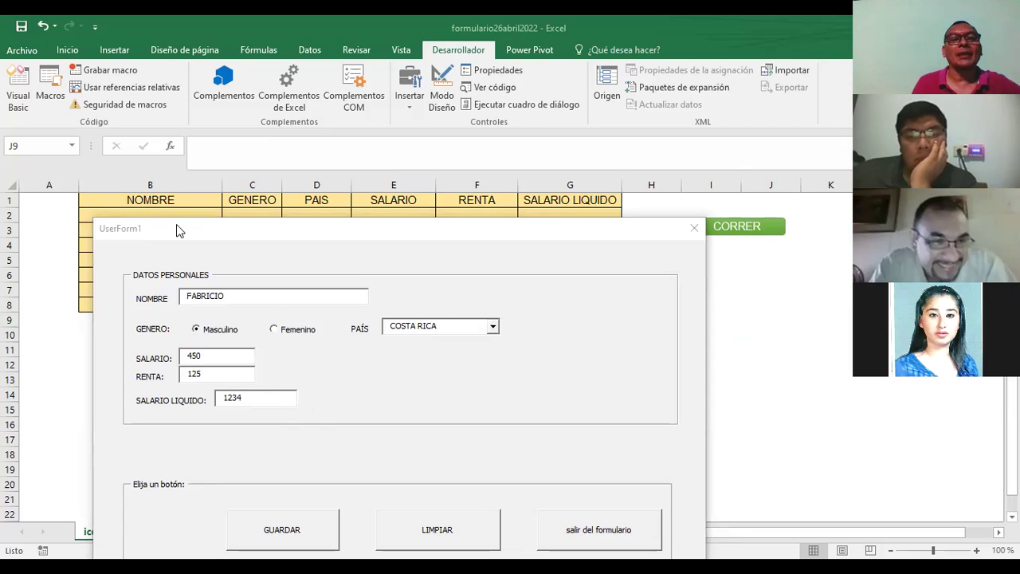
Save the record with GUARDAR, check row 2 on the sheet, then clear the fields with LIMPIAR.
click(283, 531)
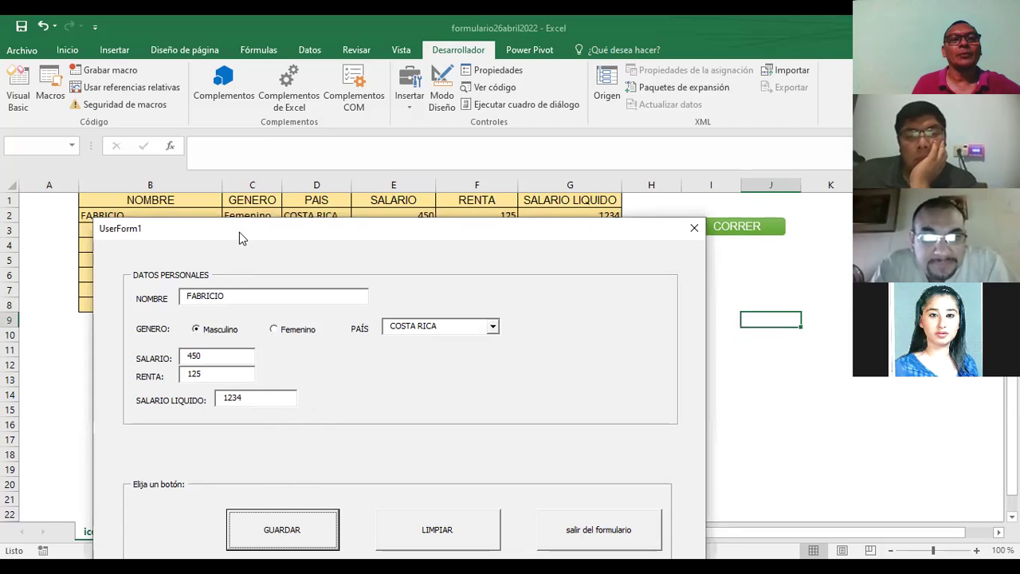
drag(239, 232, 200, 253)
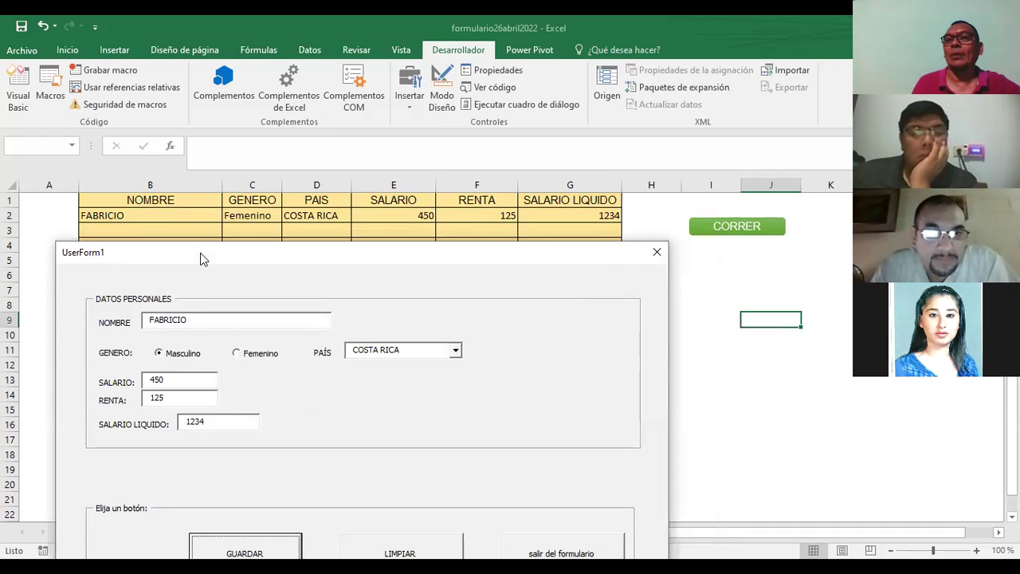
click(224, 318)
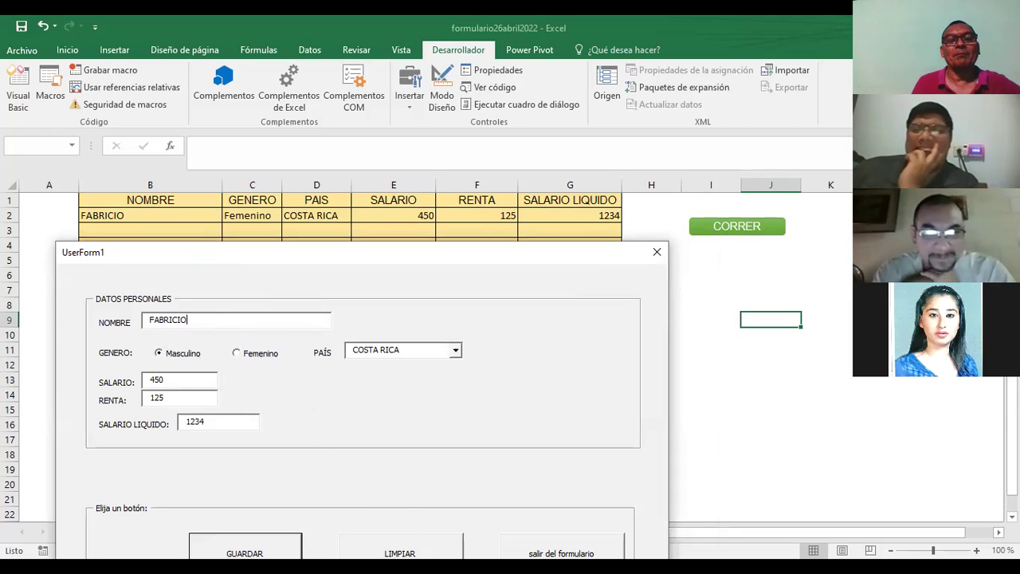
click(400, 550)
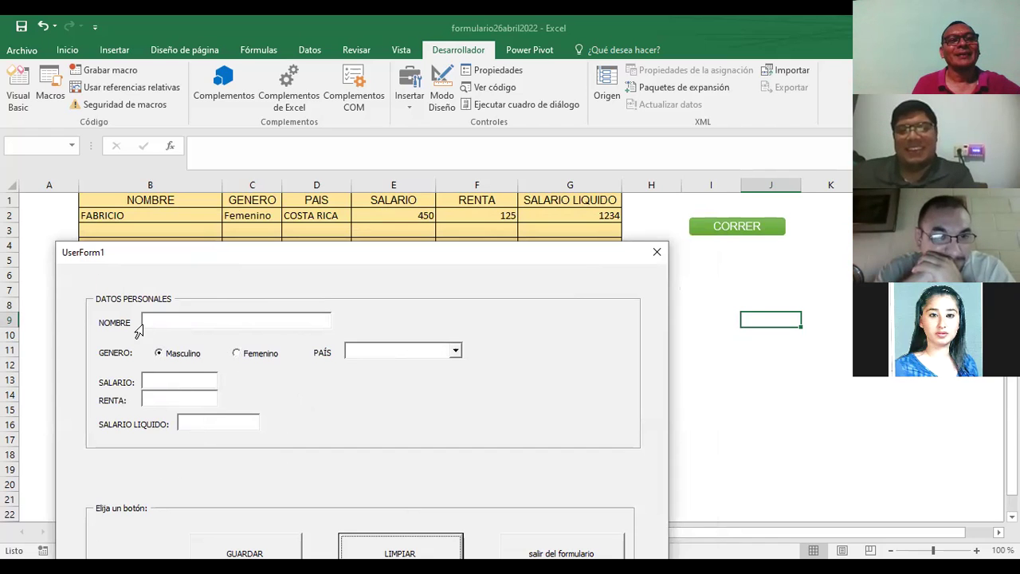
Enter the new person's name, set gender to Femenino and choose EL SALVADOR.
click(168, 322)
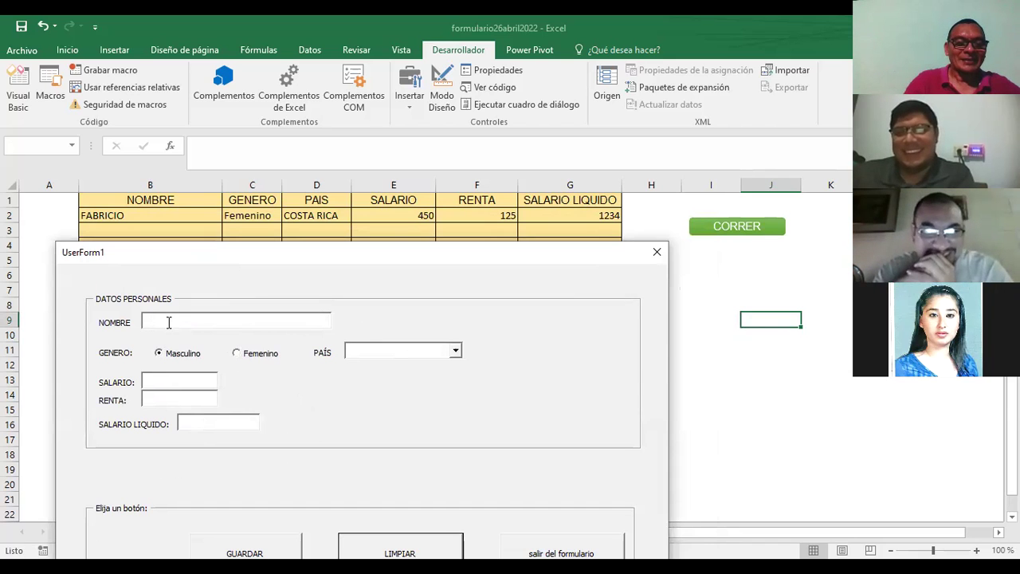
text(ALEJANDRA)
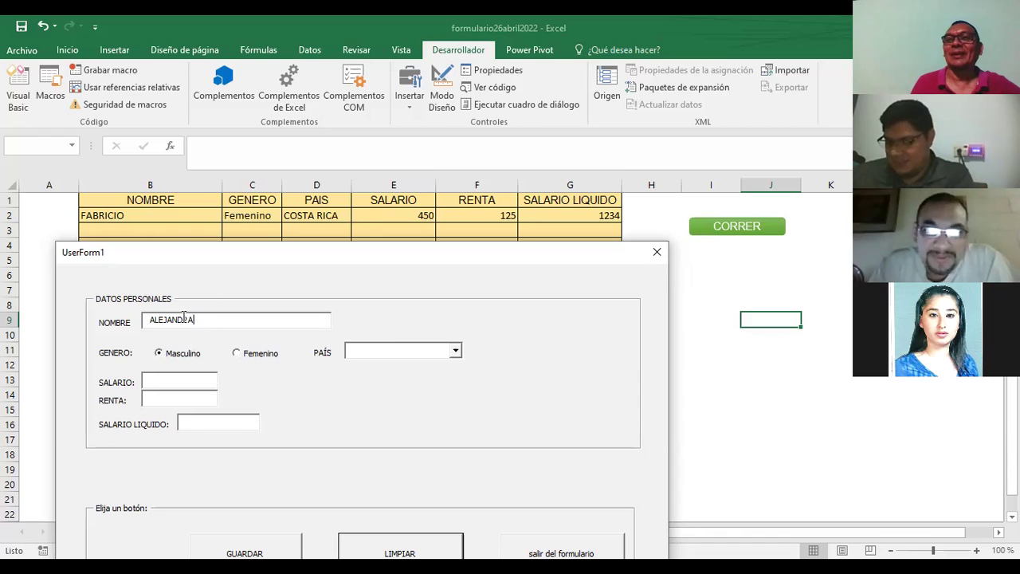
click(238, 355)
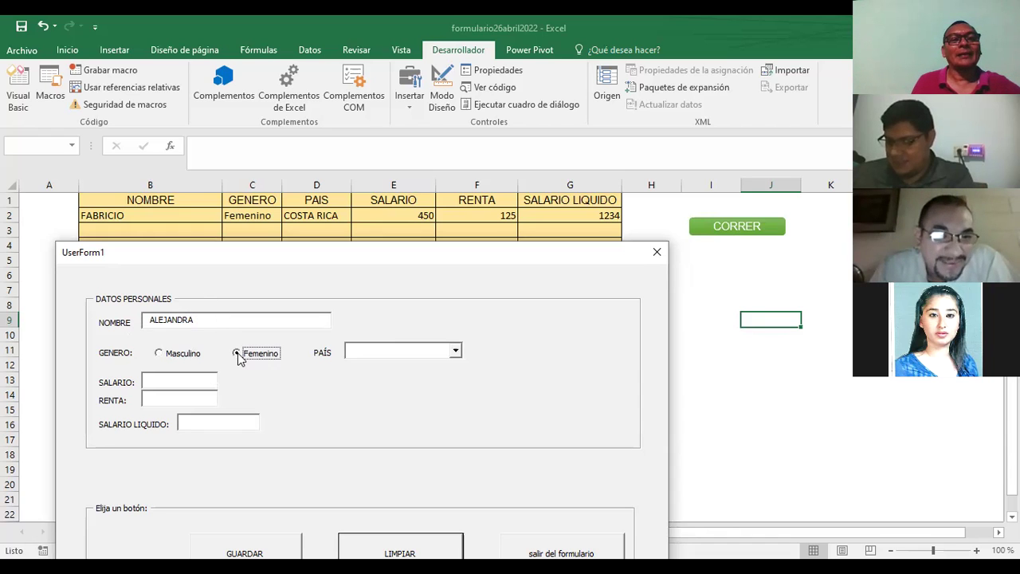
click(456, 351)
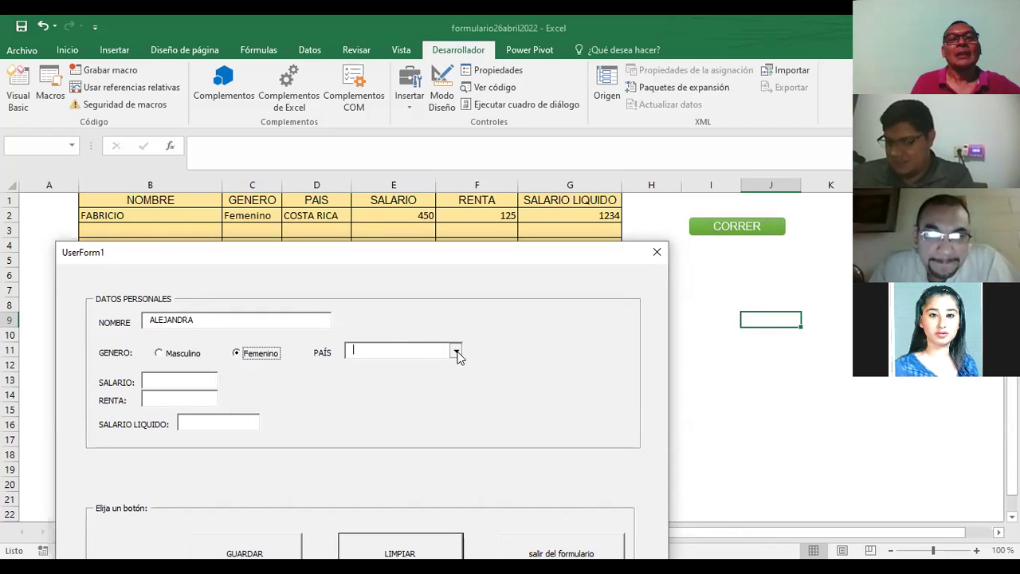
click(387, 366)
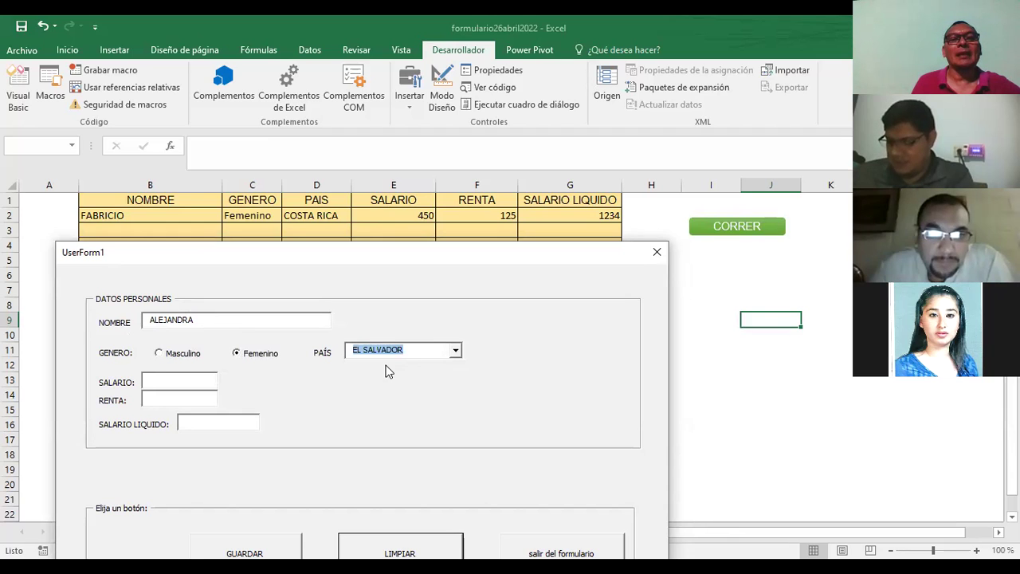
Fill in SALARIO 234, RENTA 456 and SALARIO LIQUIDO 456.
click(164, 379)
text(234)
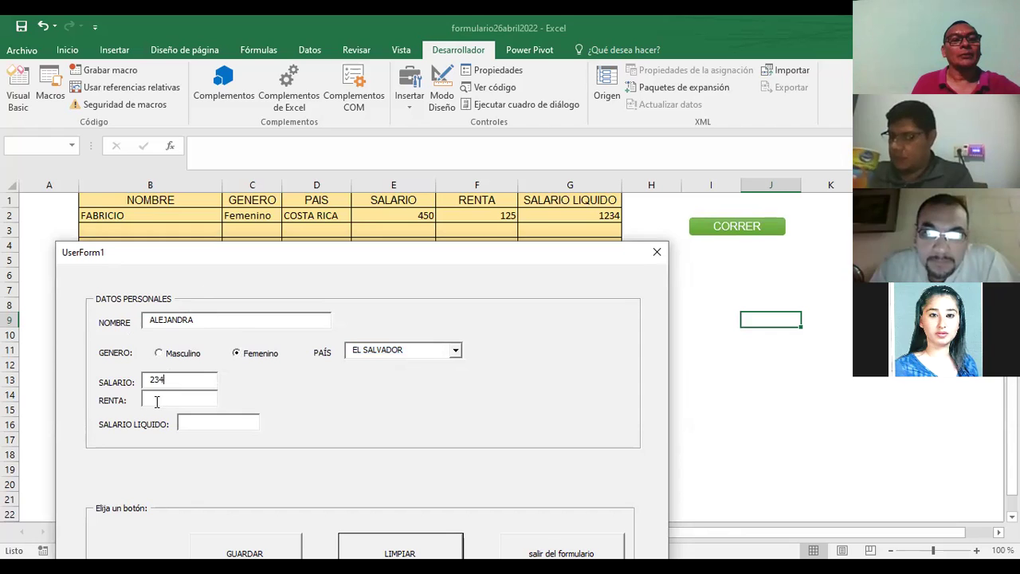
click(147, 398)
text(456)
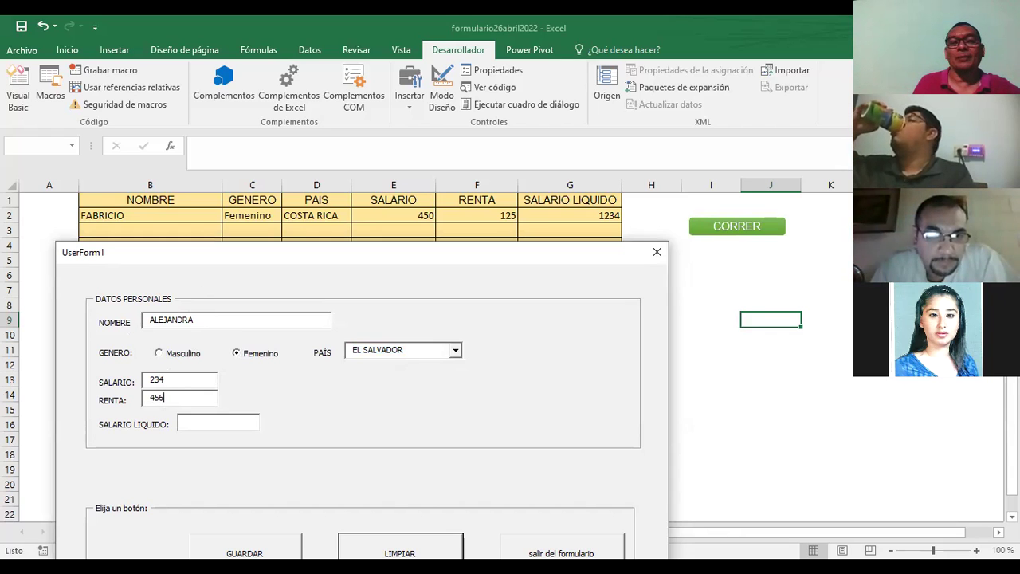
click(192, 425)
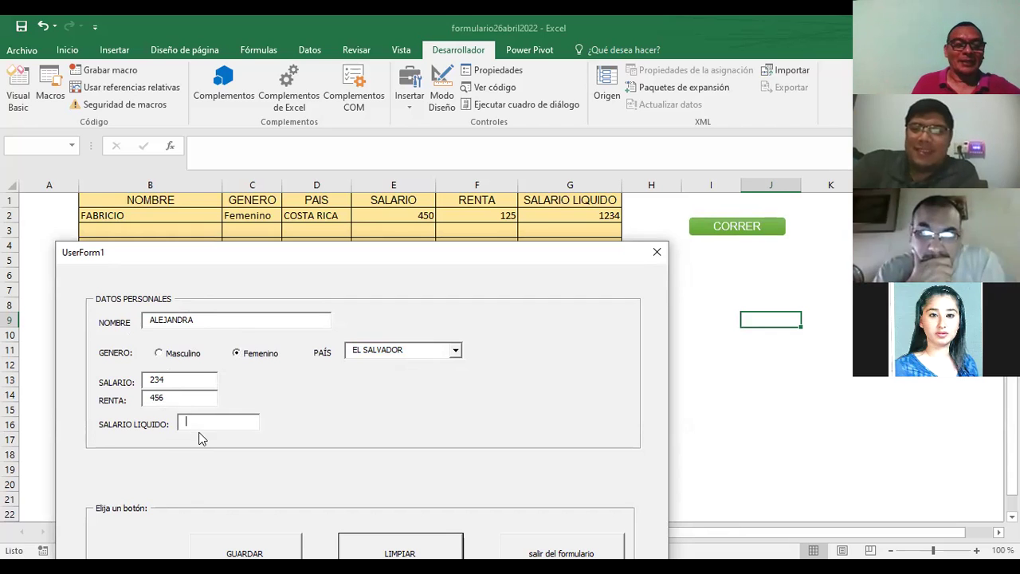
text(456)
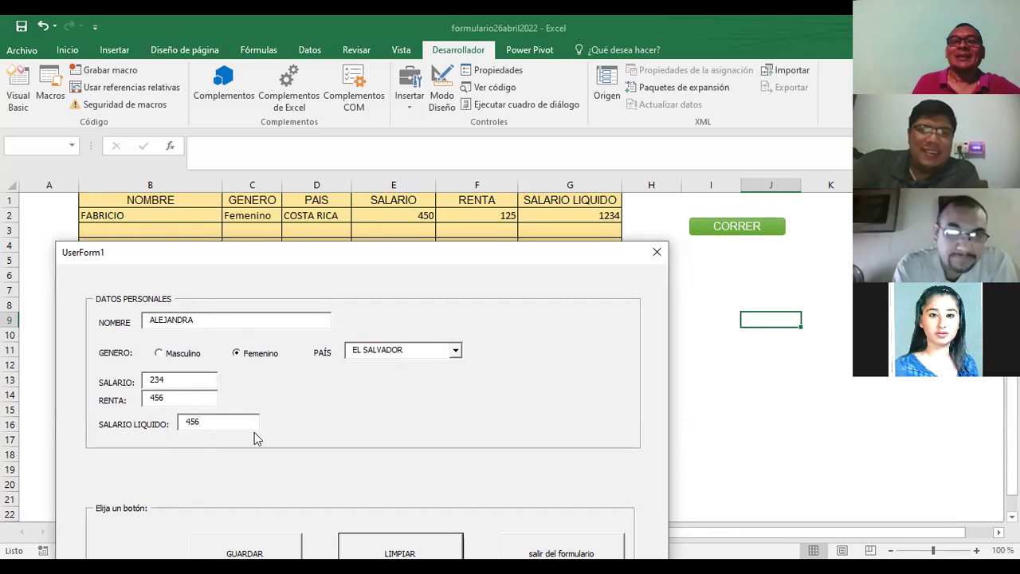
Save the record into row 3 with GUARDAR and move the form to show both saved rows.
drag(335, 254, 381, 220)
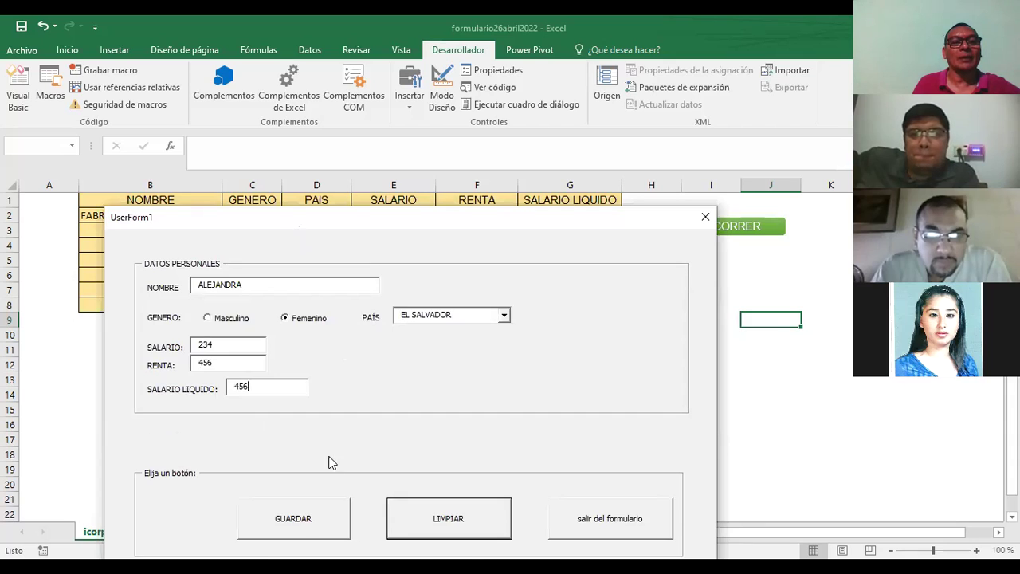
drag(331, 217, 290, 250)
key(Tab)
key(Return)
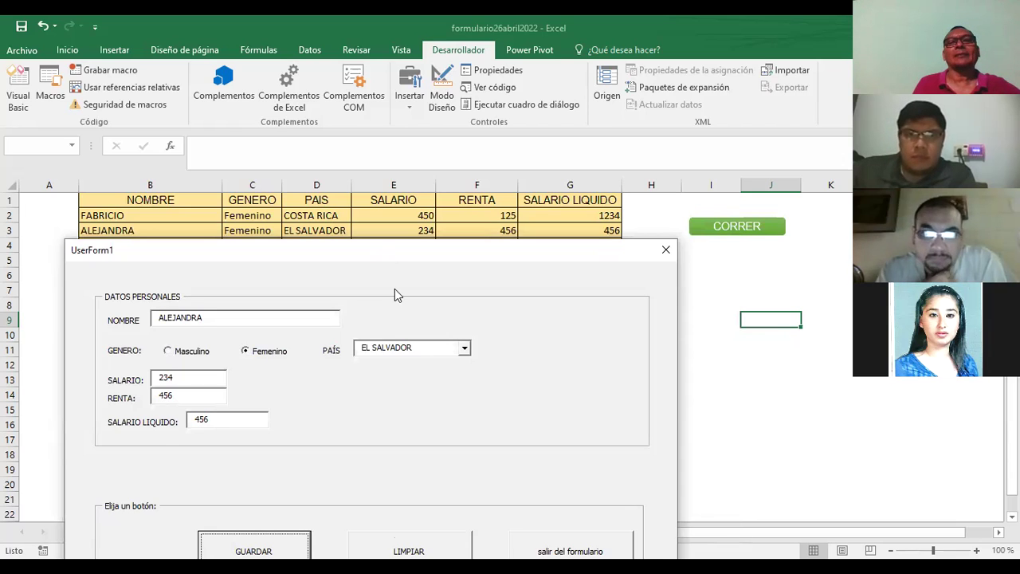
drag(384, 257, 379, 276)
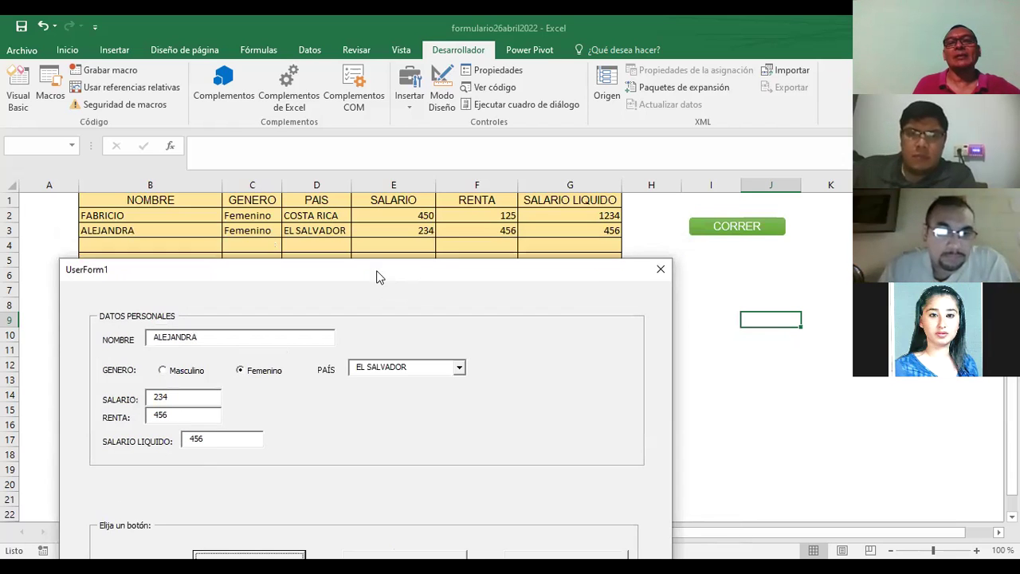
Close the form, view frame2's cmdguardar_Click code, and compare it with the icorporativo sheet.
click(661, 271)
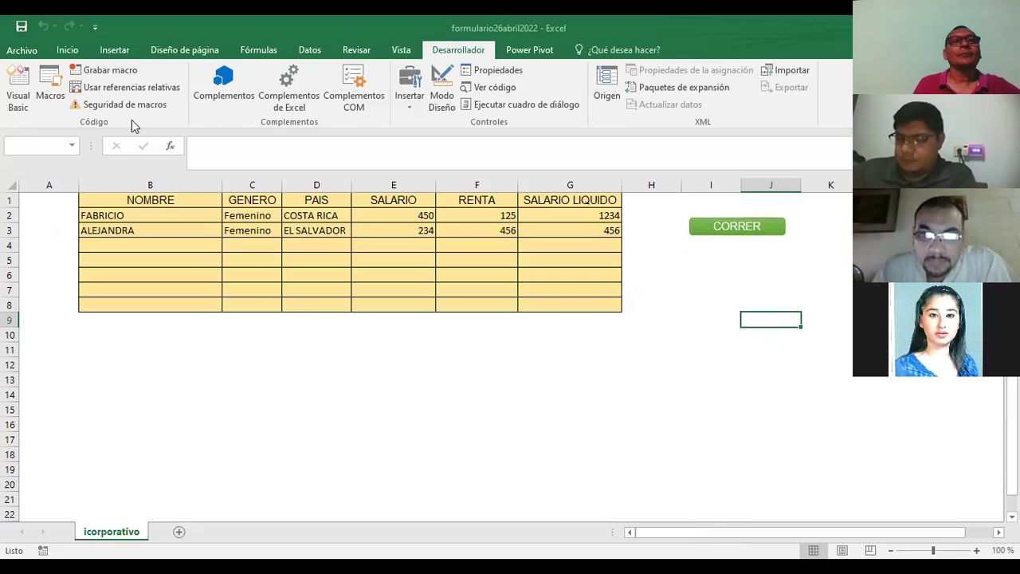
click(18, 106)
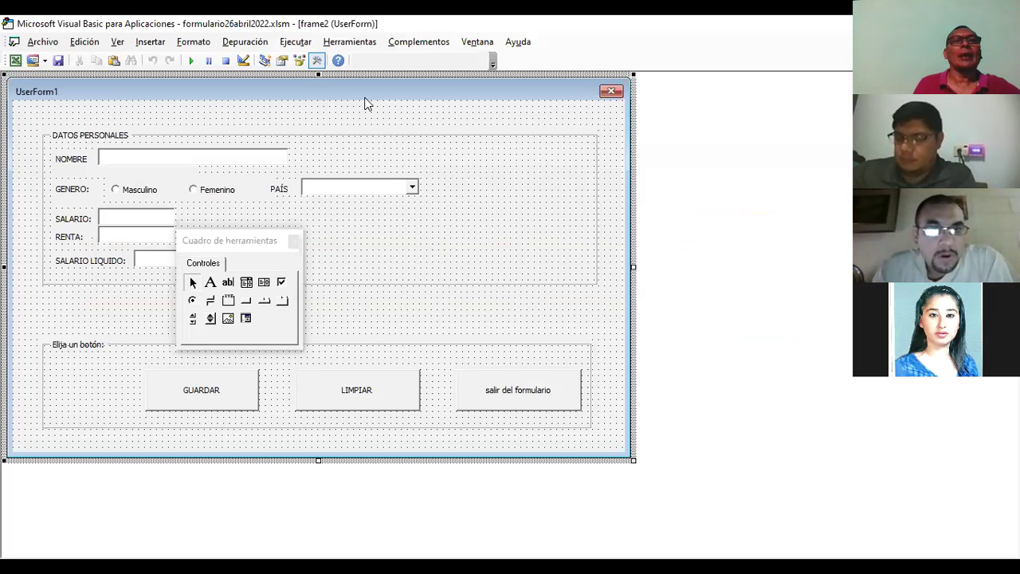
double_click(216, 110)
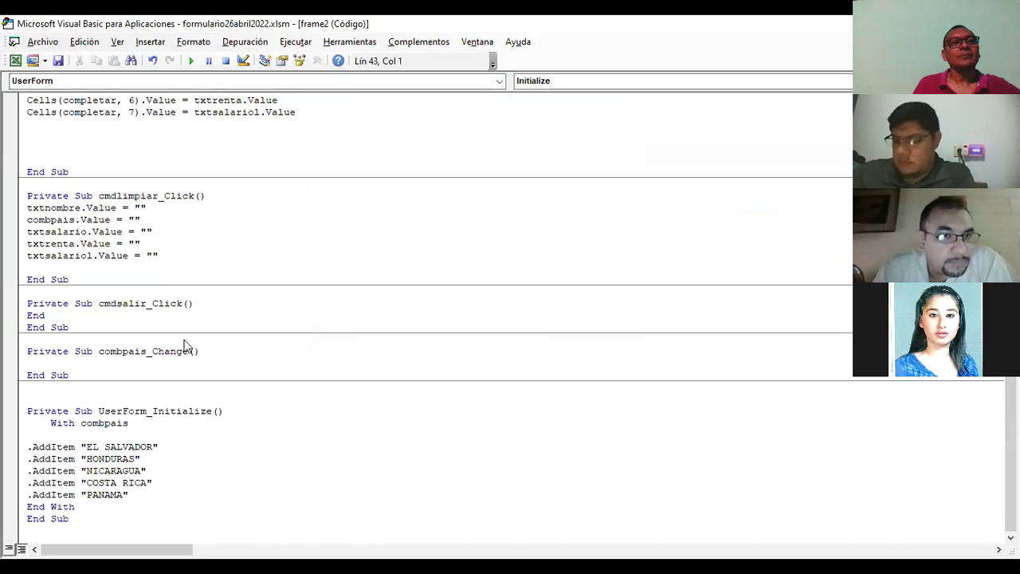
key(ctrl+Up)
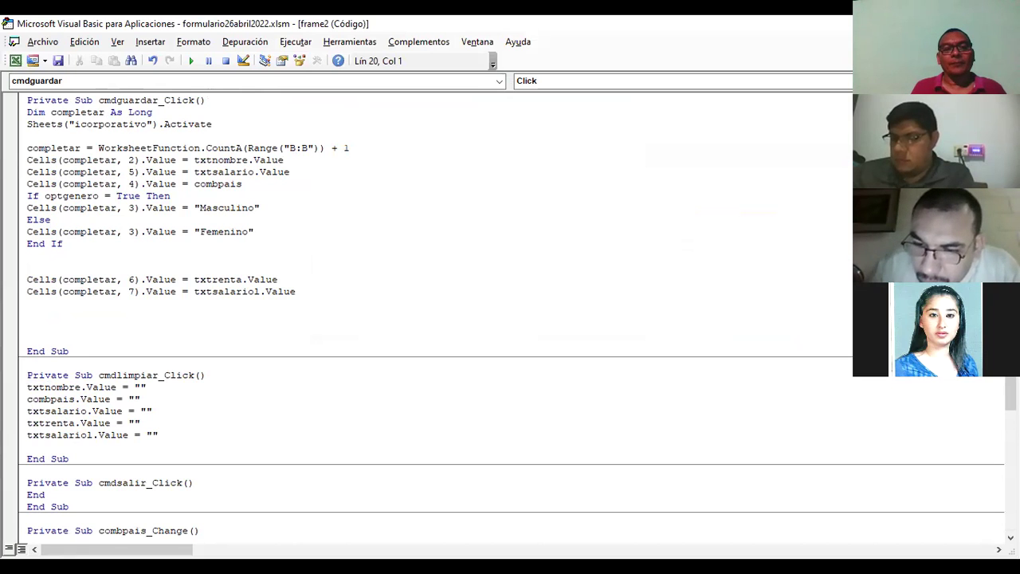
key(alt+F11)
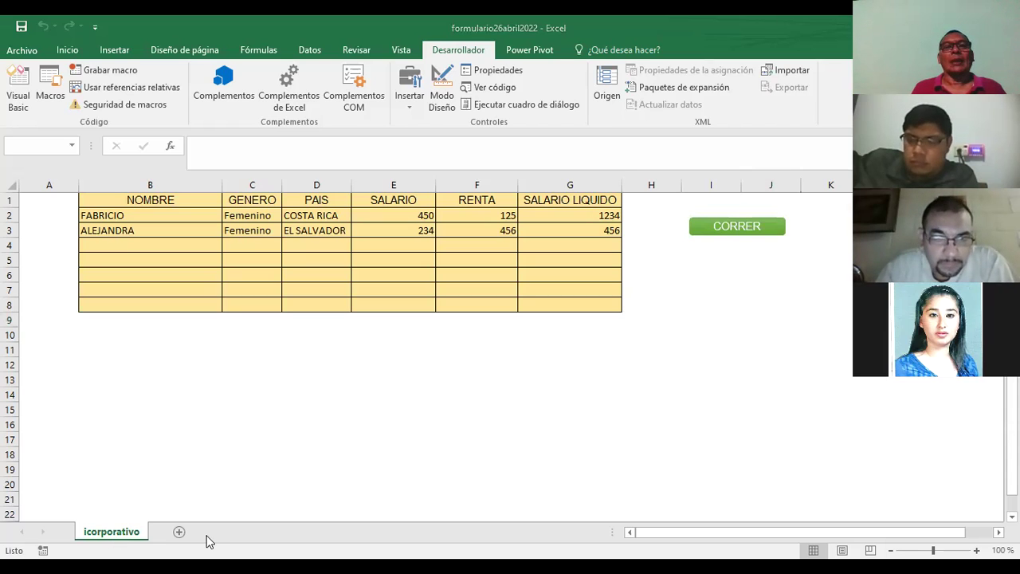
key(alt+Tab)
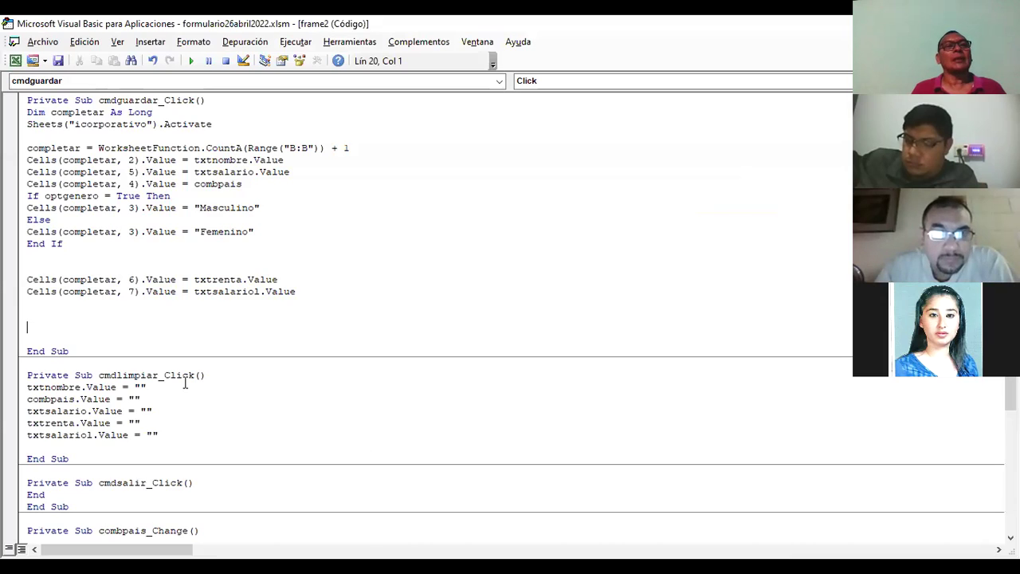
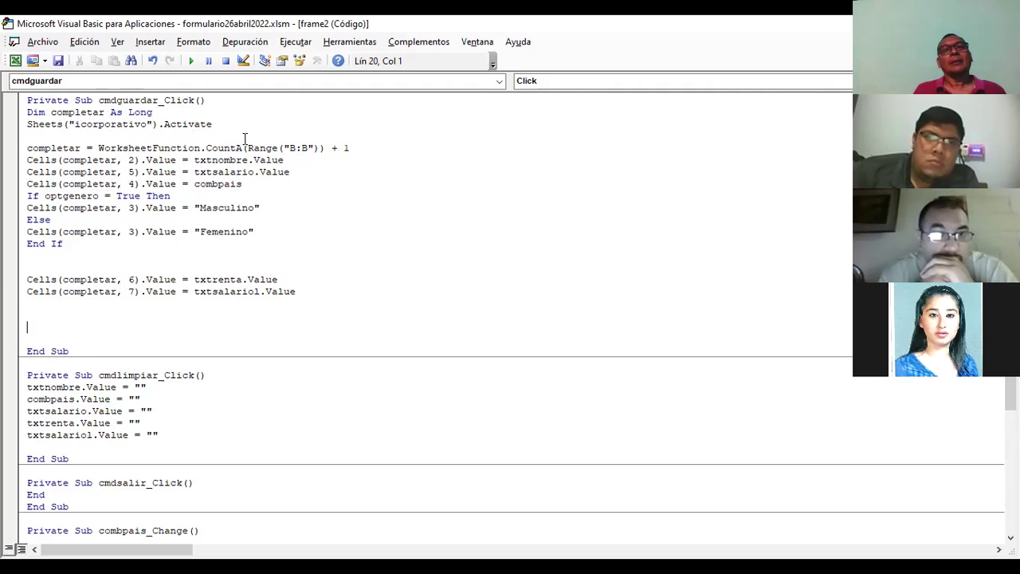
Check the Range("B:B") line in cmdguardar_Click, then switch to the Excel workbook.
click(289, 147)
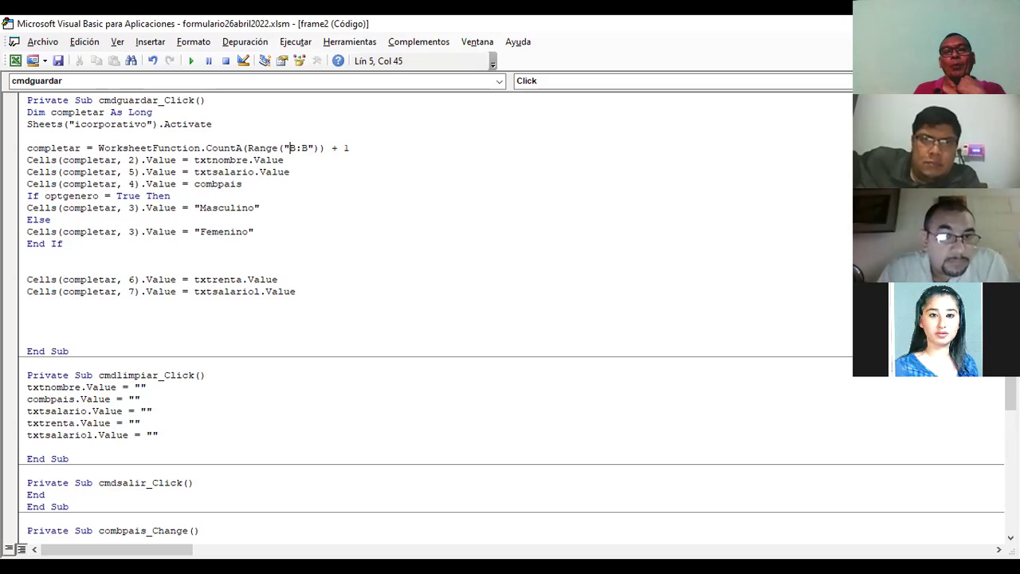
key(alt+F11)
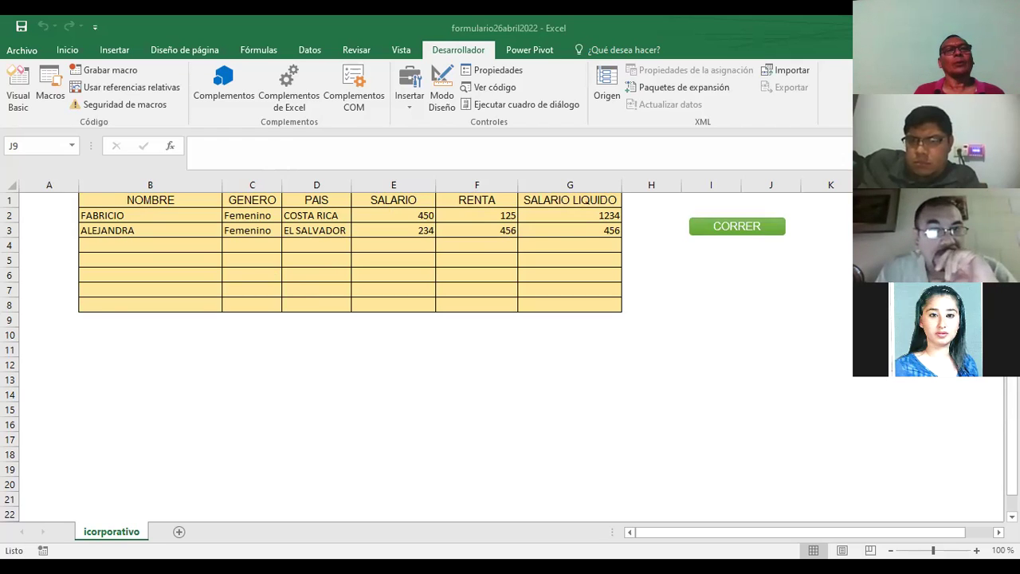
Test-run the DATOS PERSONALES form from the editor, then close it.
key(alt+F11)
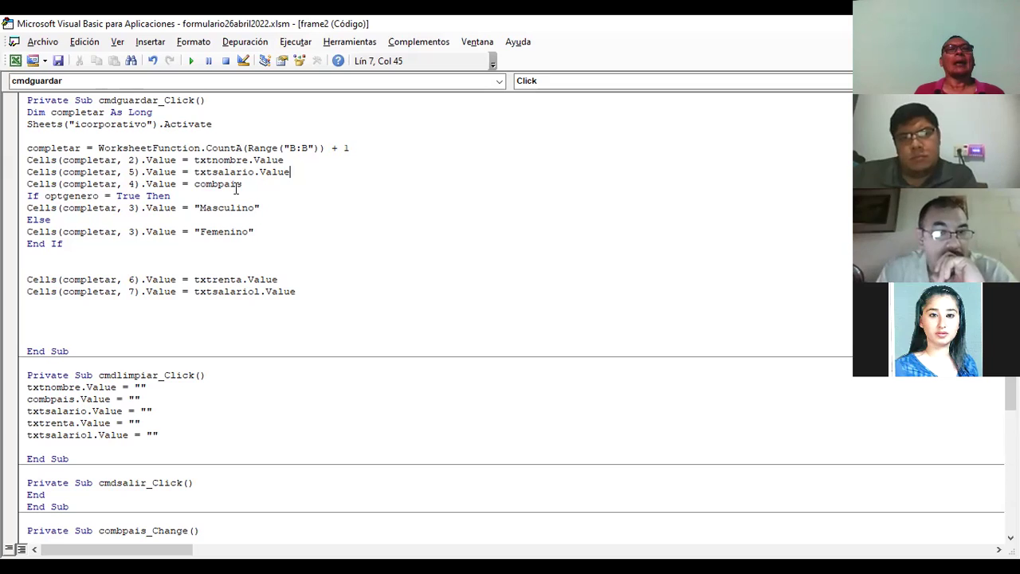
click(191, 61)
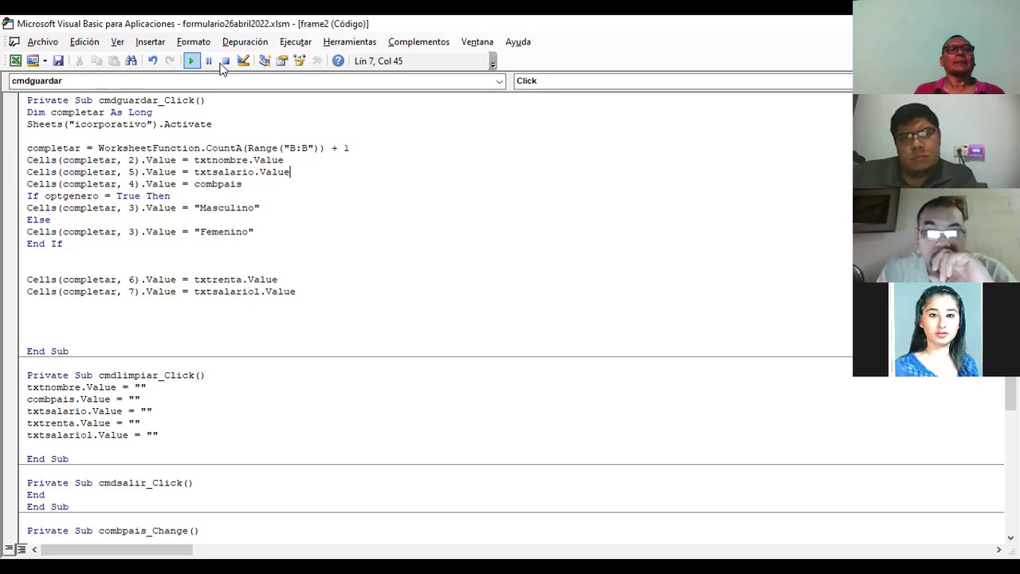
click(192, 61)
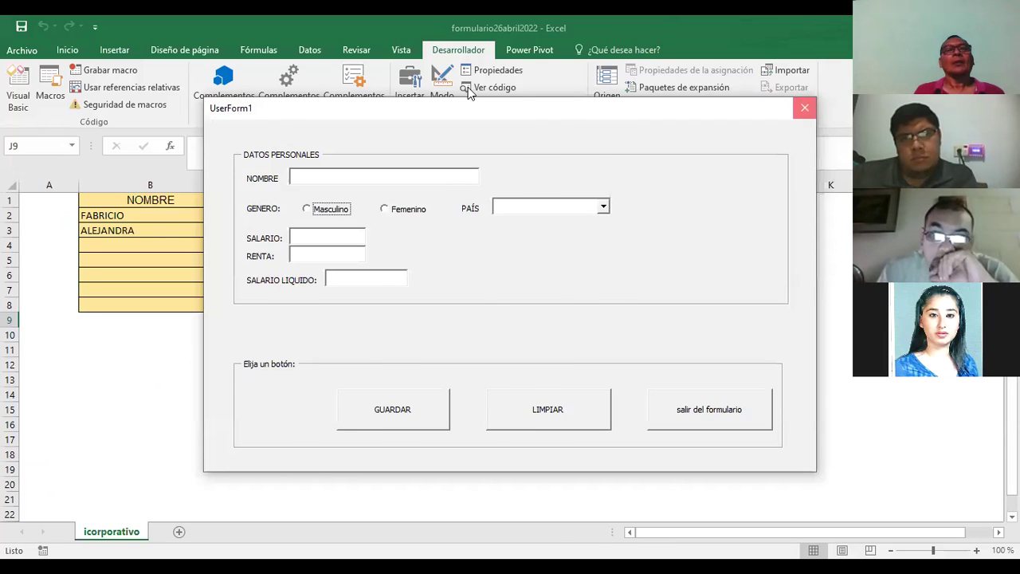
key(alt+F4)
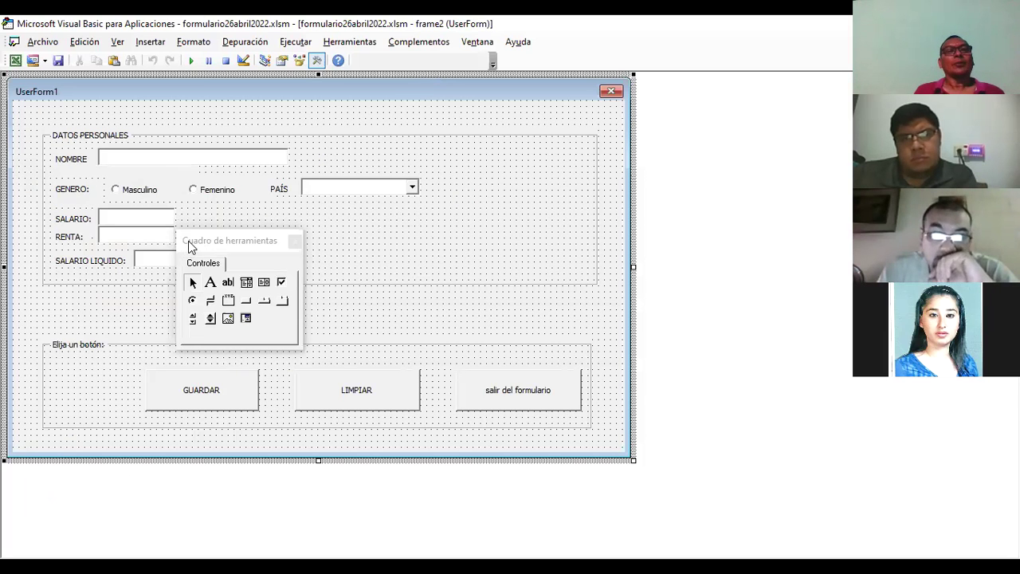
click(157, 159)
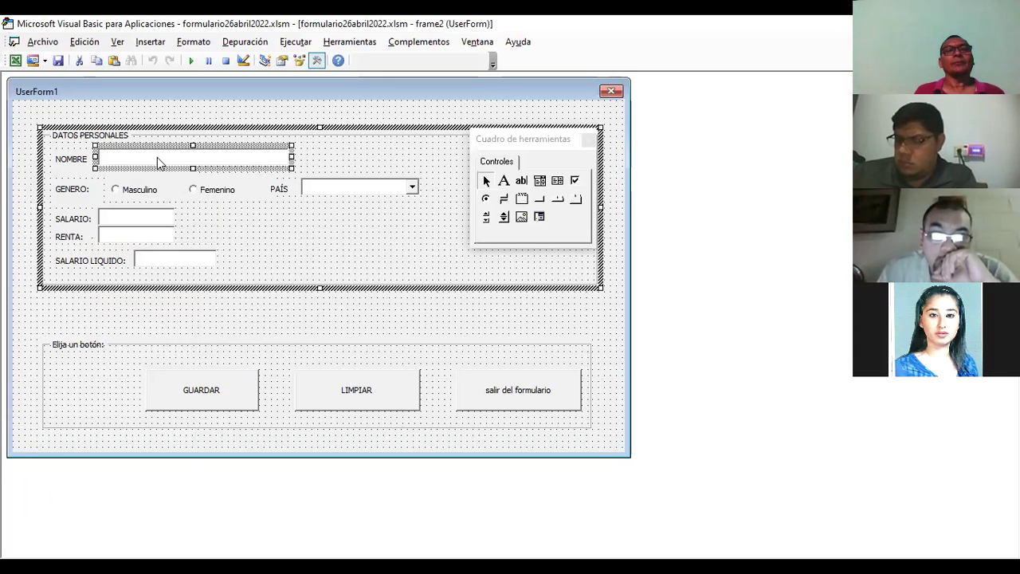
click(351, 196)
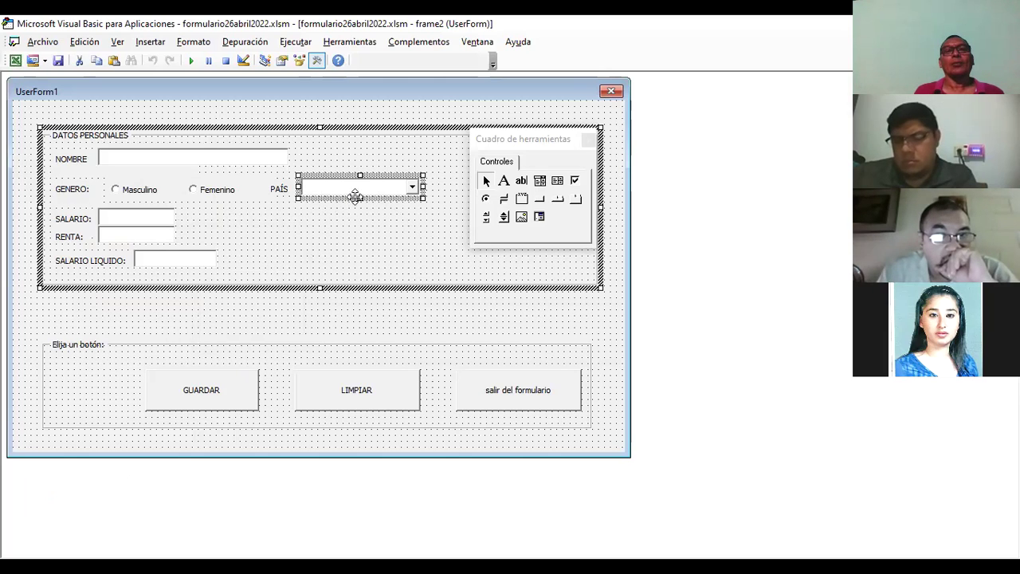
double_click(329, 188)
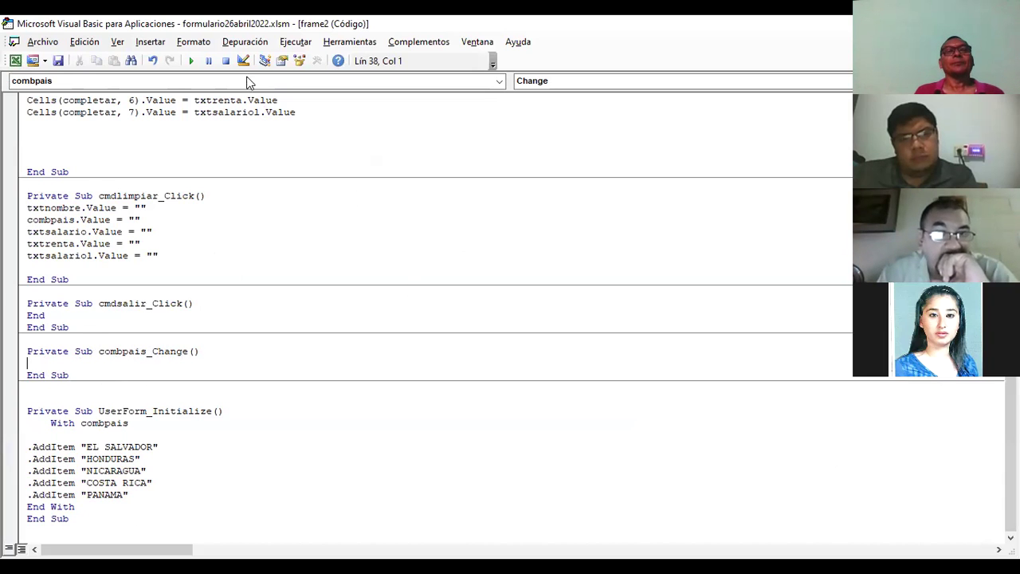
scroll(266, 239, up, 5)
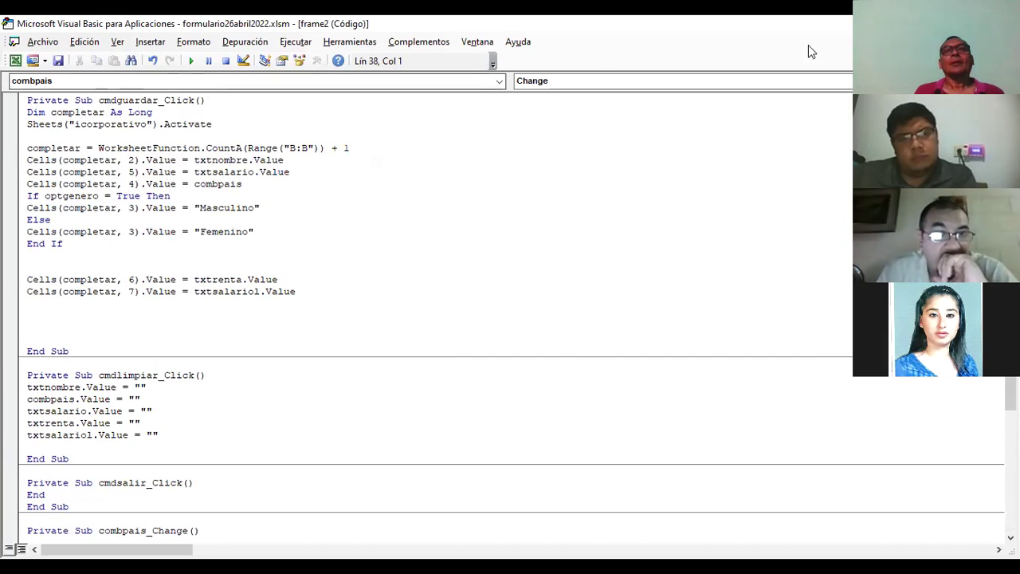
key(shift+F7)
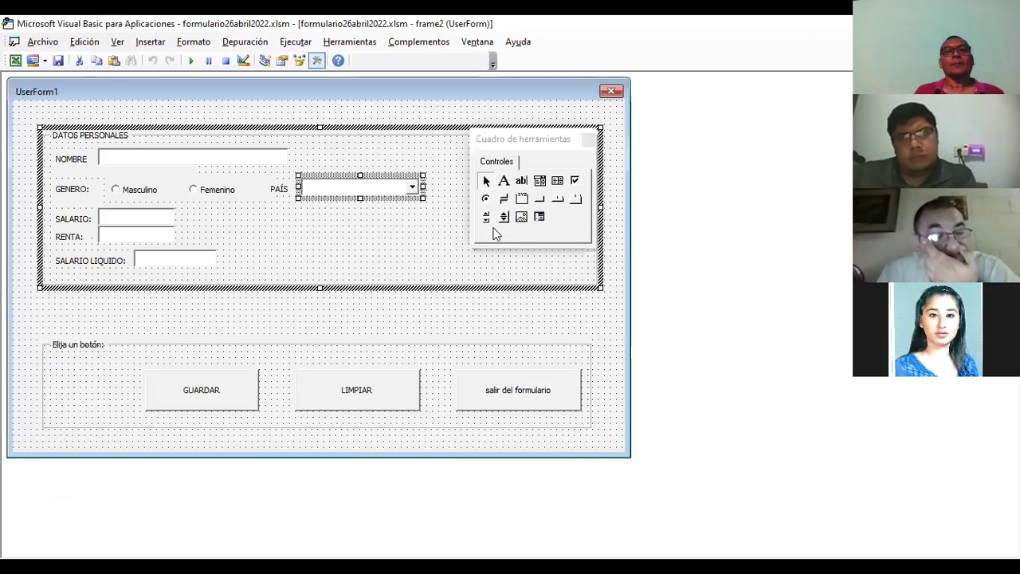
click(292, 255)
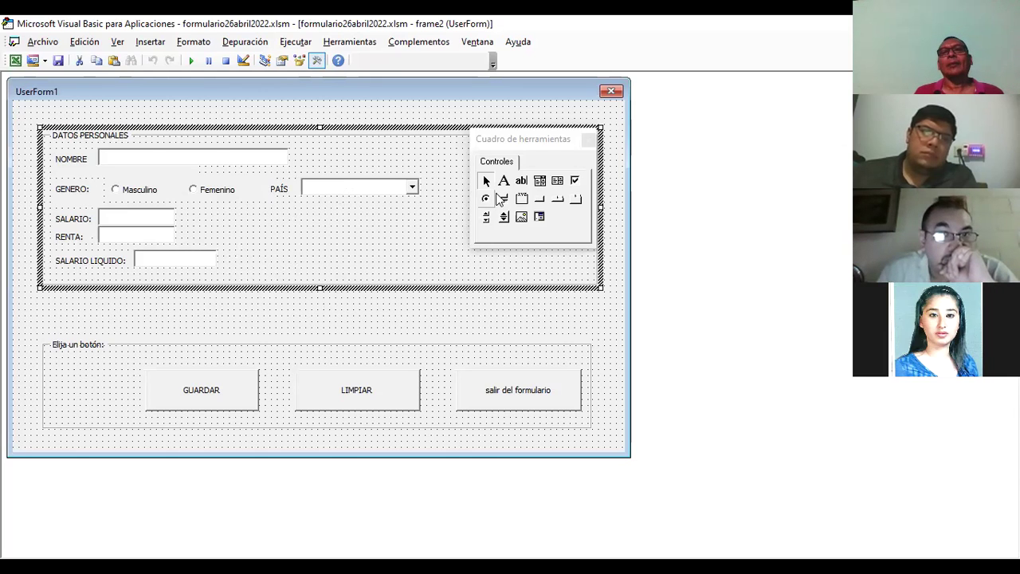
click(557, 182)
drag(255, 308, 341, 332)
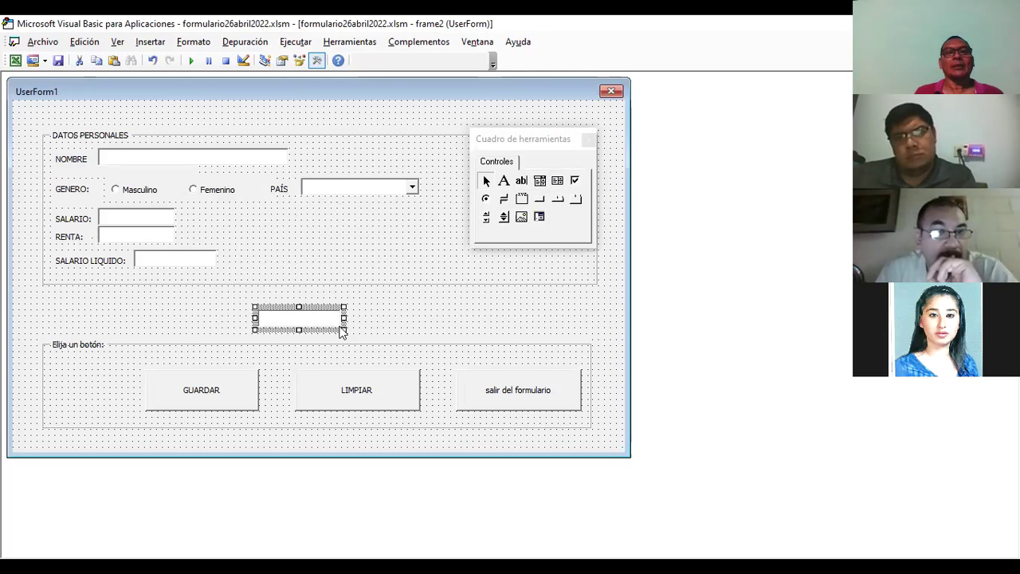
click(400, 224)
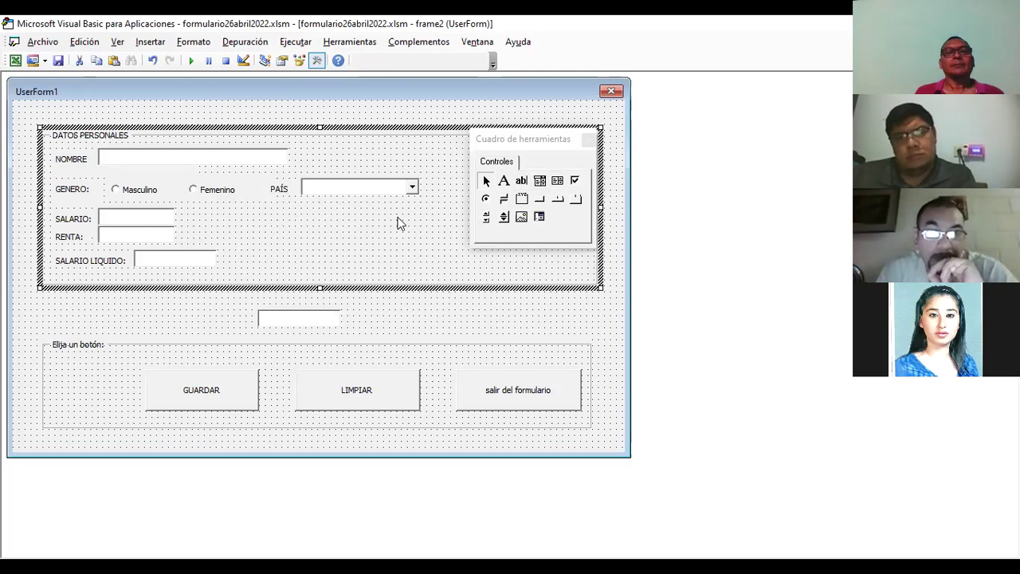
click(540, 180)
drag(380, 301, 452, 318)
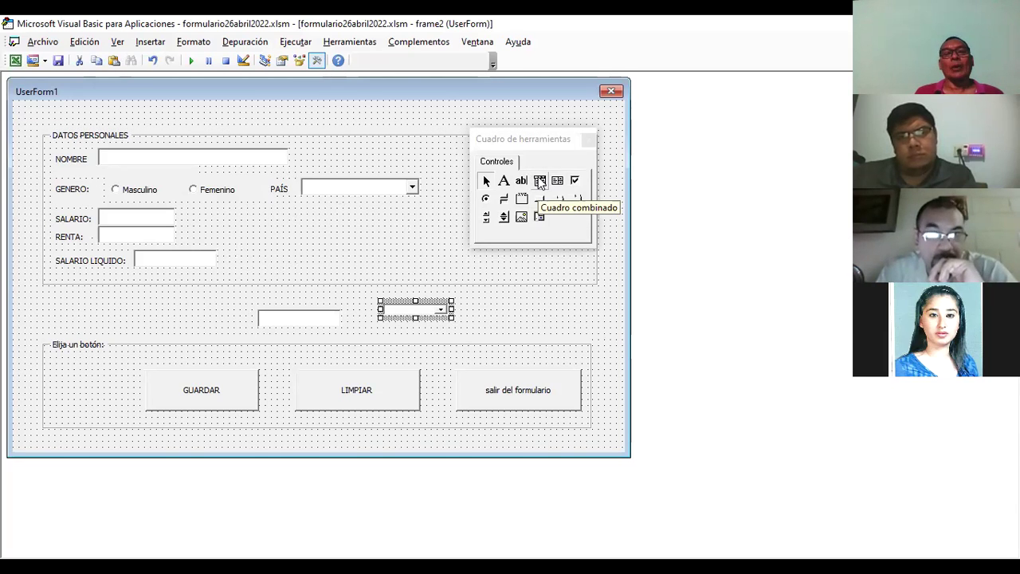
click(324, 317)
key(Delete)
click(424, 313)
key(Delete)
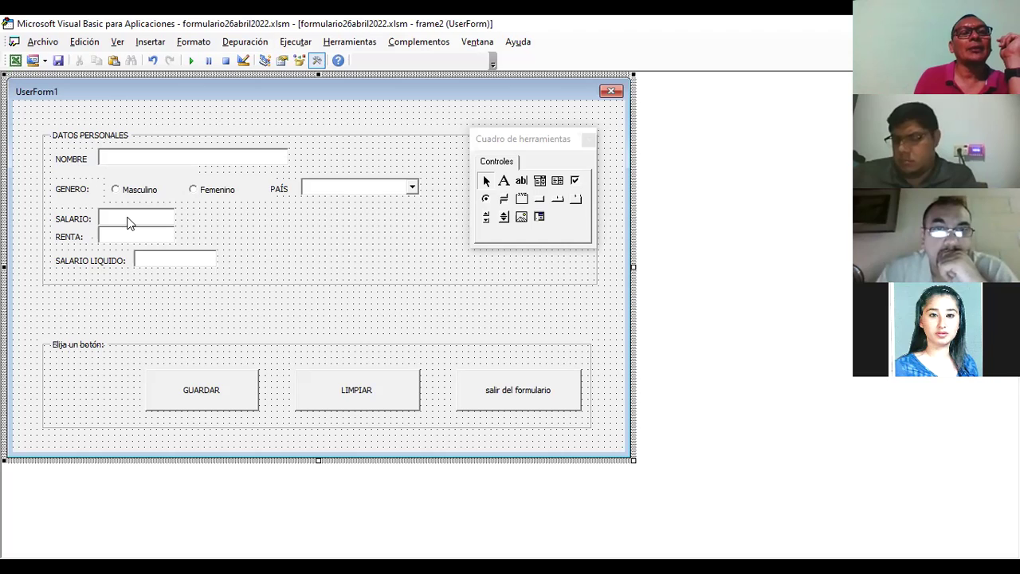
double_click(136, 157)
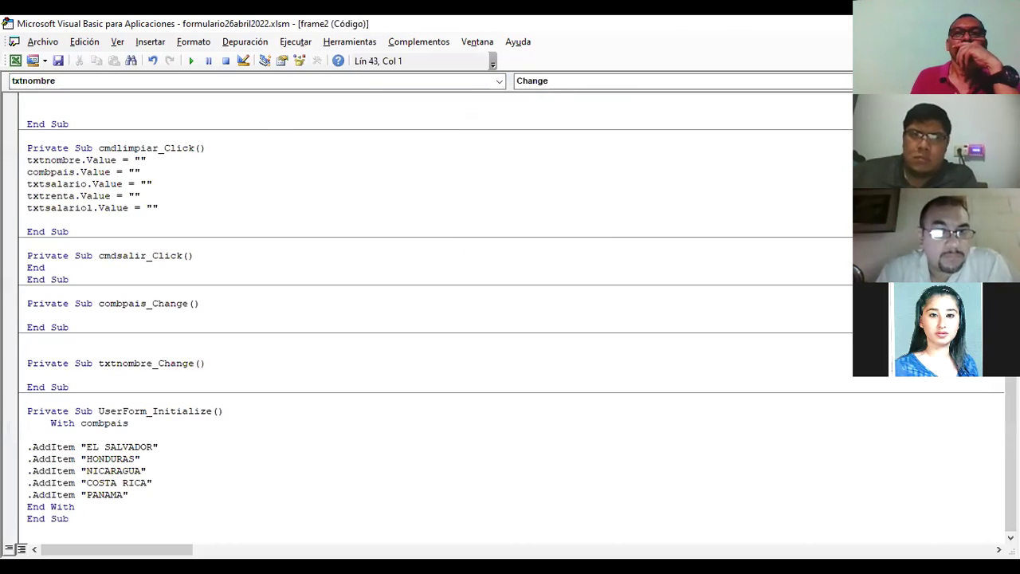
key(shift+F7)
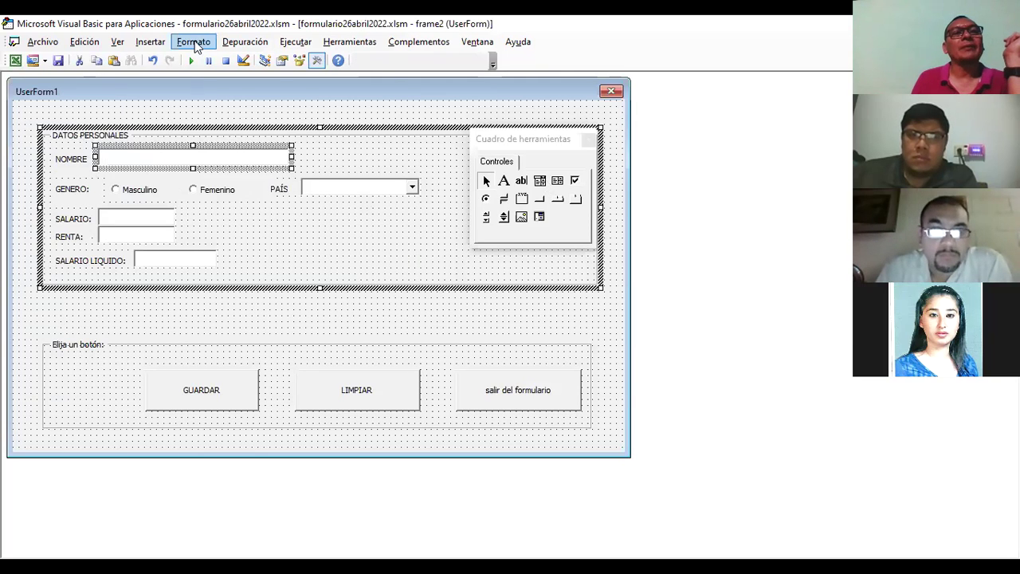
click(117, 42)
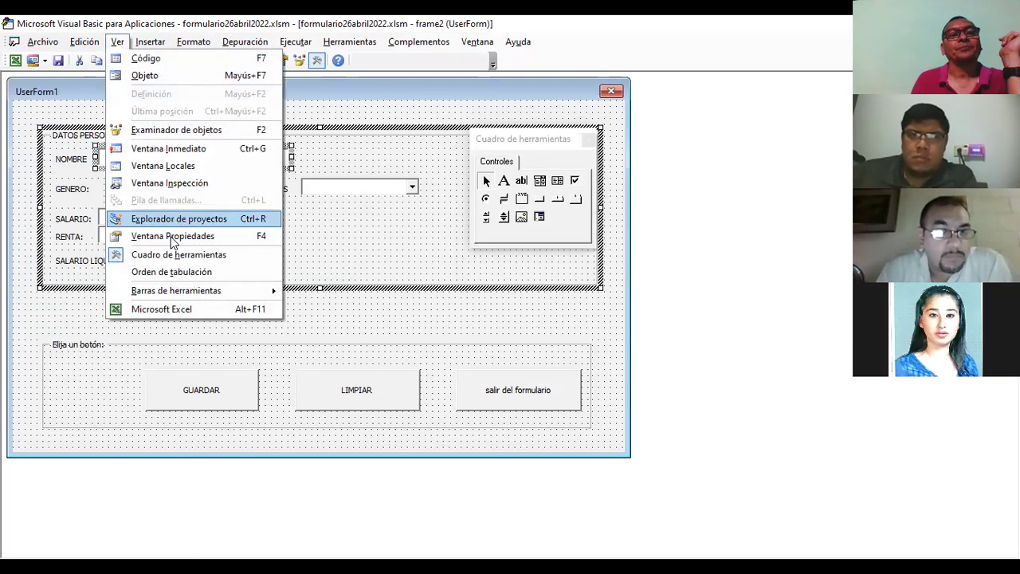
click(173, 238)
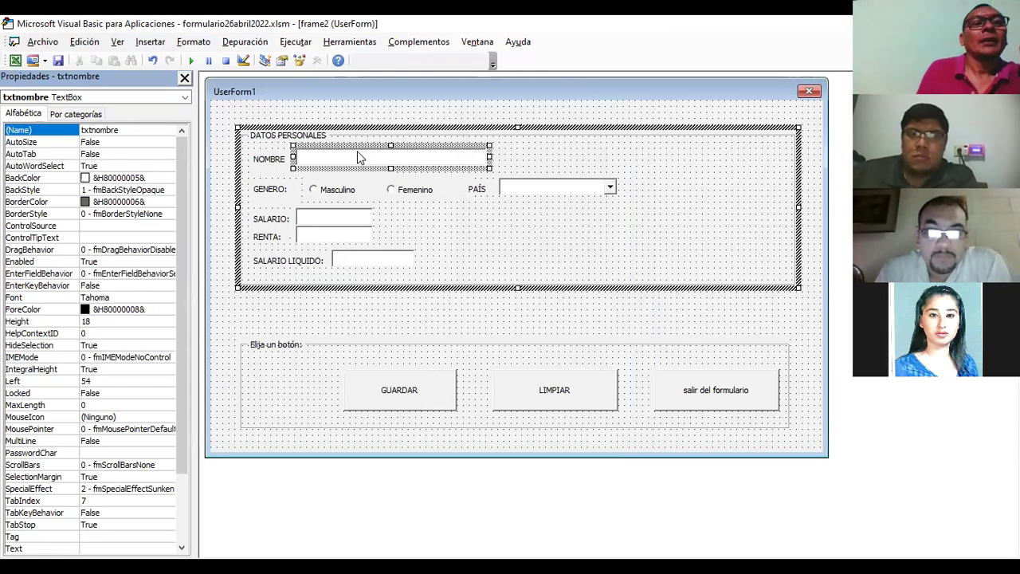
click(124, 129)
drag(123, 129, 79, 129)
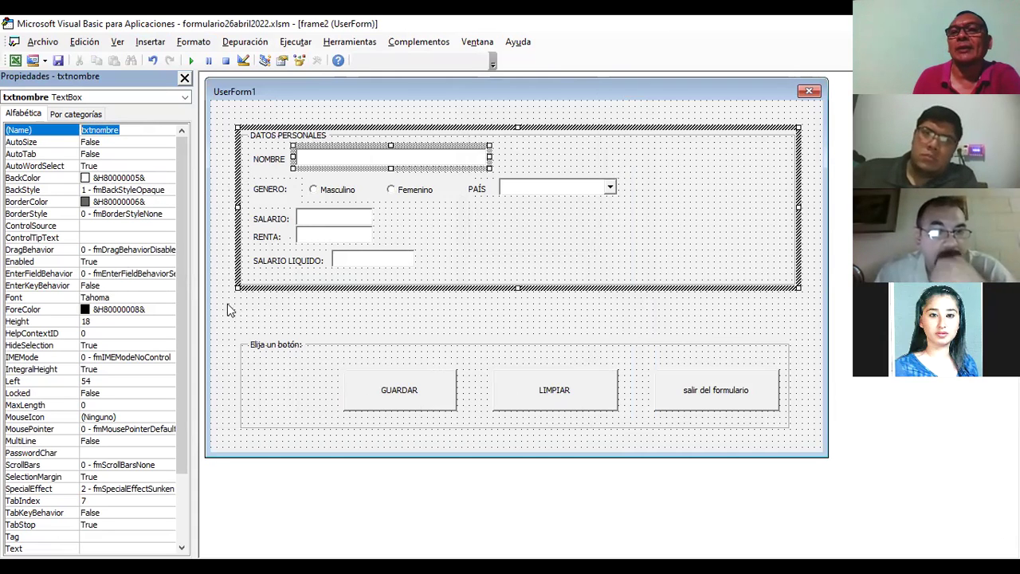
click(533, 156)
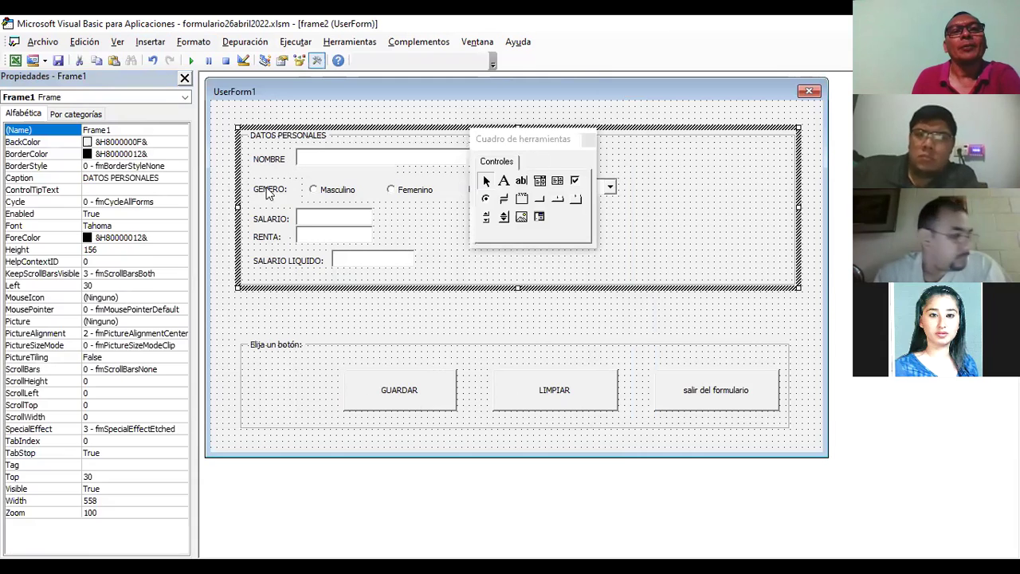
click(337, 193)
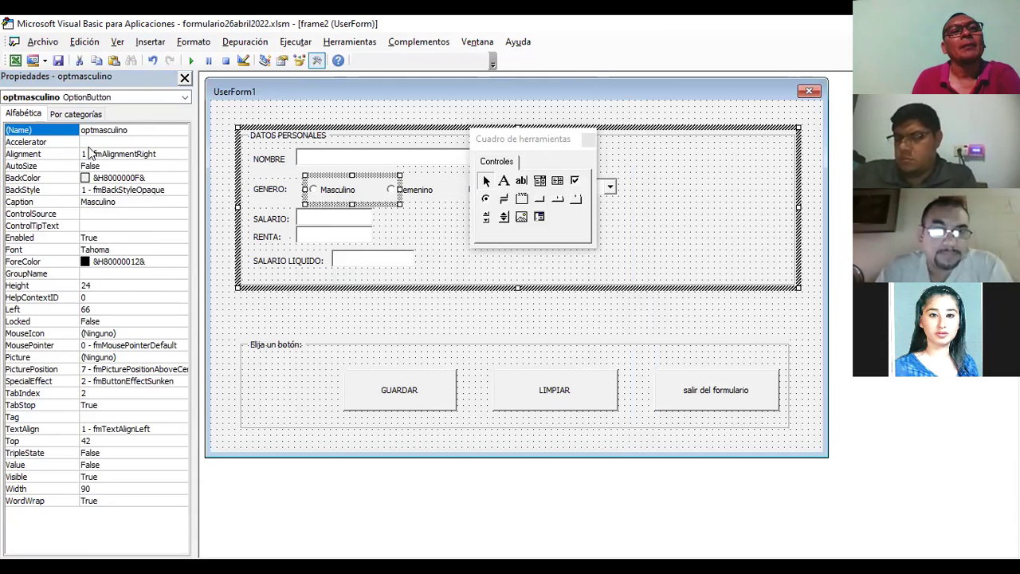
click(423, 196)
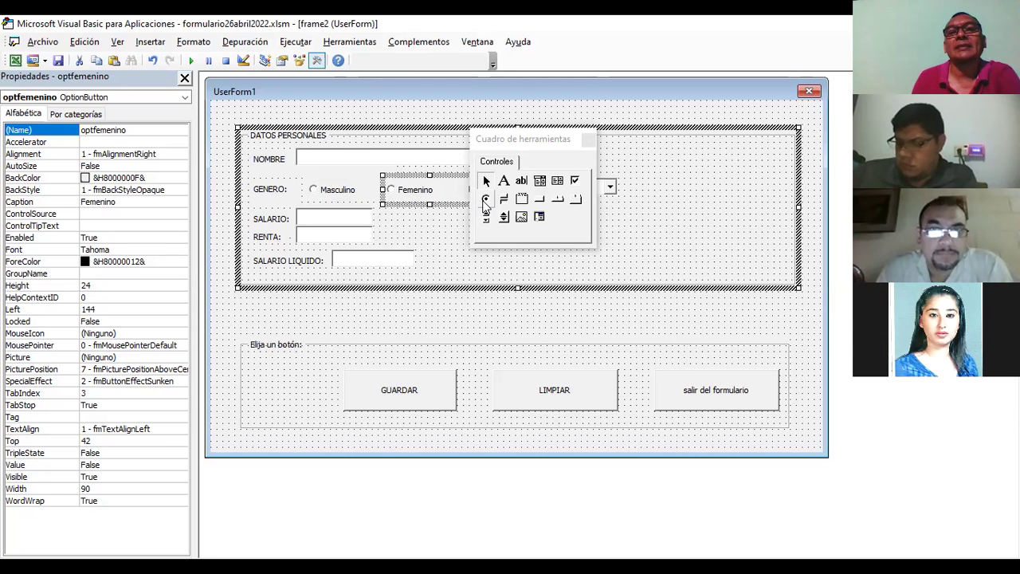
click(685, 175)
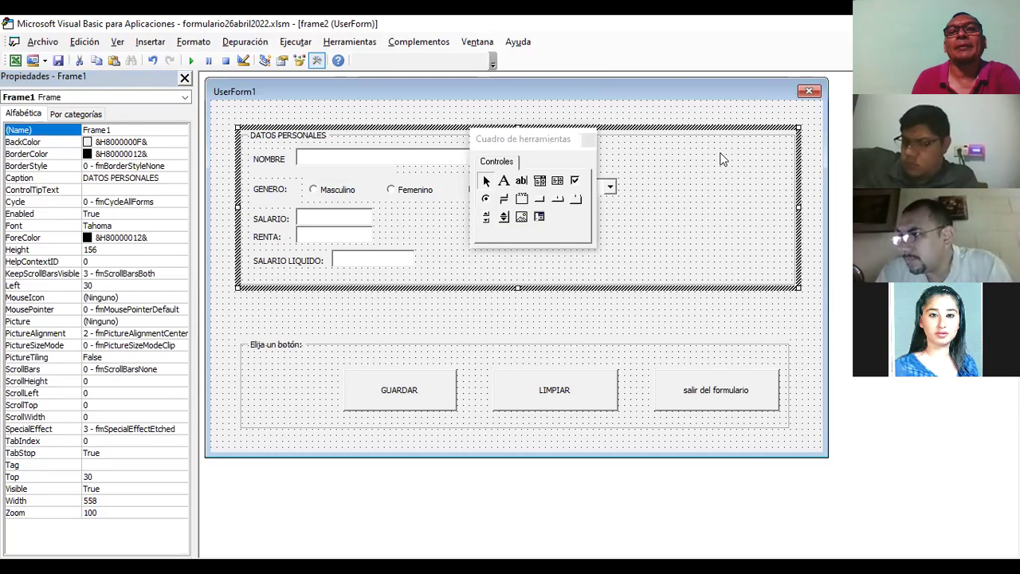
drag(526, 139, 713, 159)
click(543, 192)
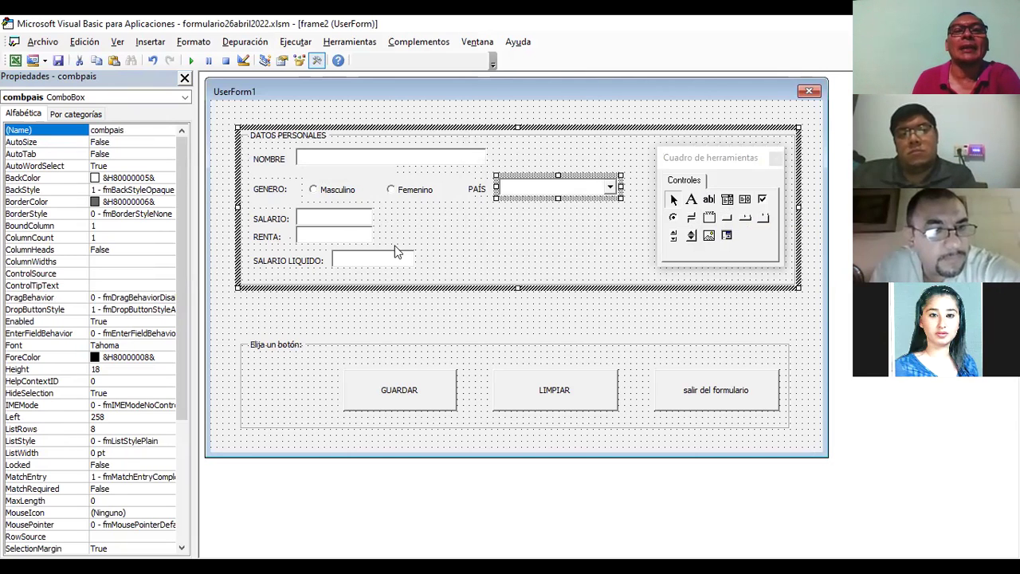
click(317, 218)
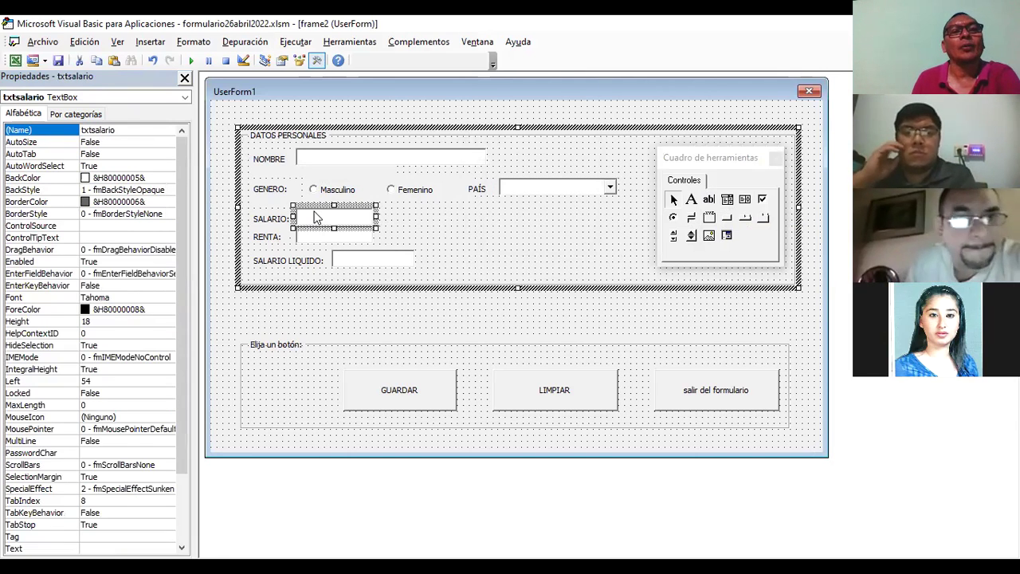
click(332, 239)
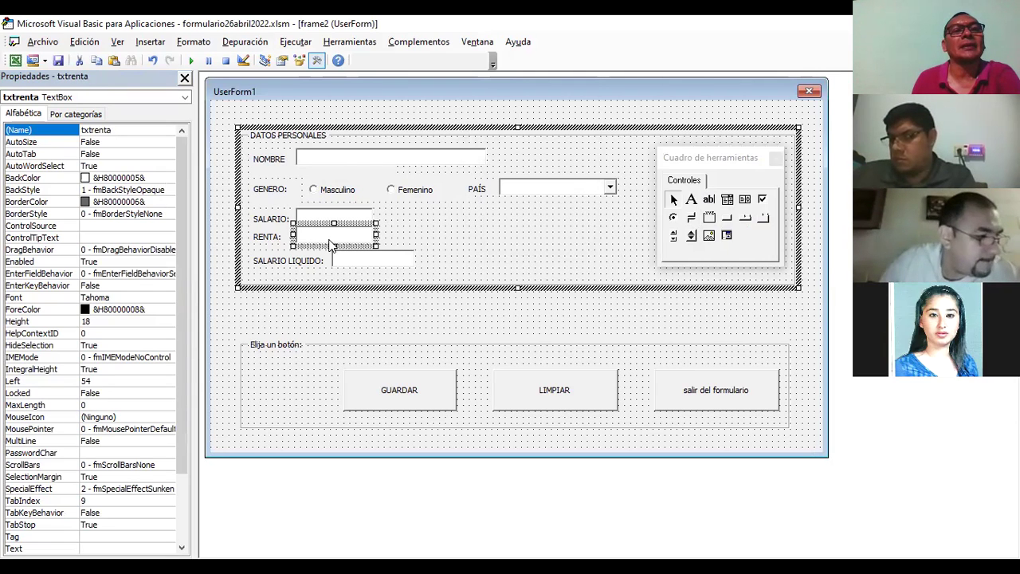
click(313, 219)
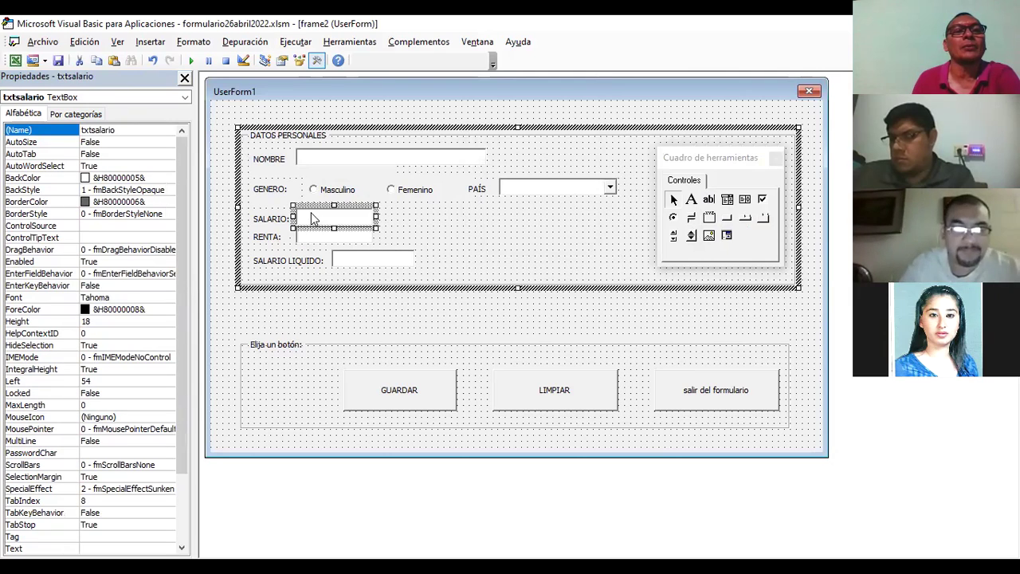
click(369, 262)
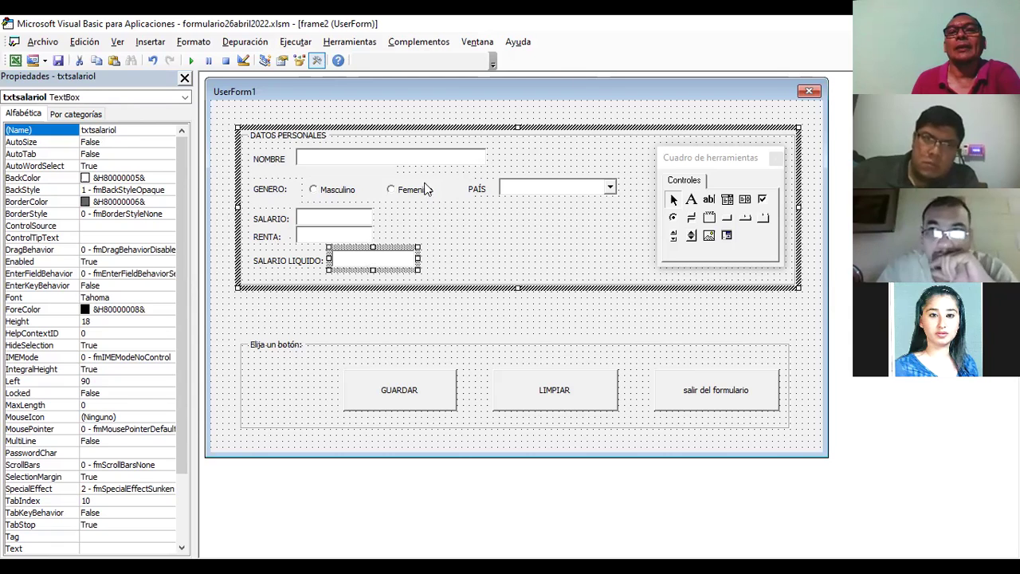
click(644, 114)
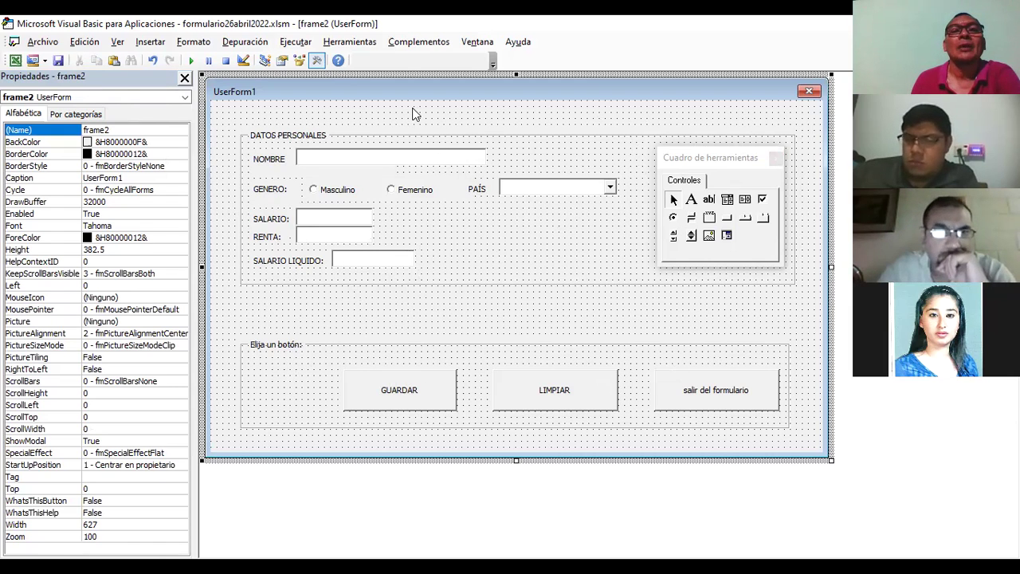
Show the UserForm1 code window with its procedures.
key(F7)
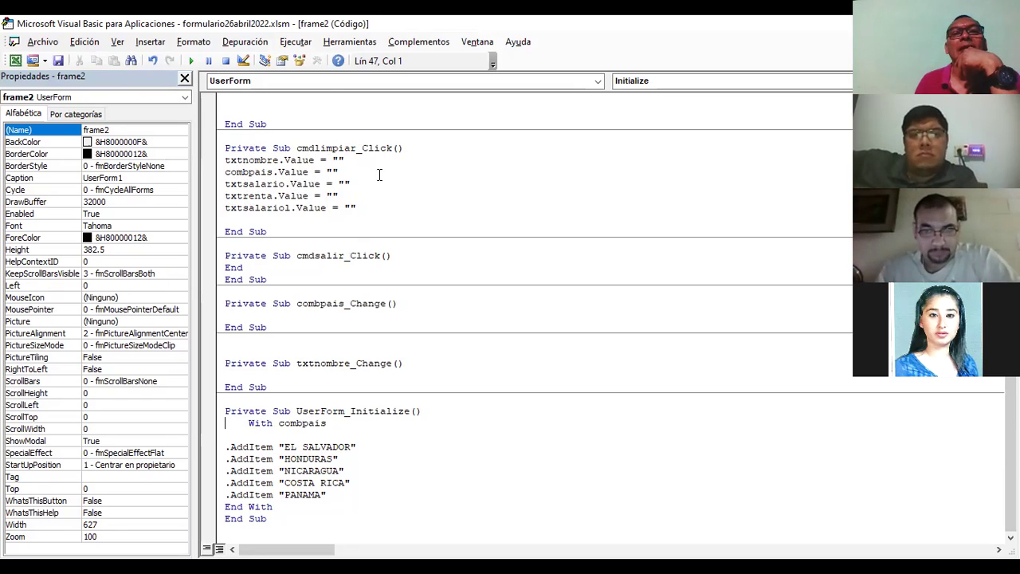
Scroll up the code window to the start of cmdguardar_Click.
scroll(379, 175, up, 4)
scroll(387, 176, up, 2)
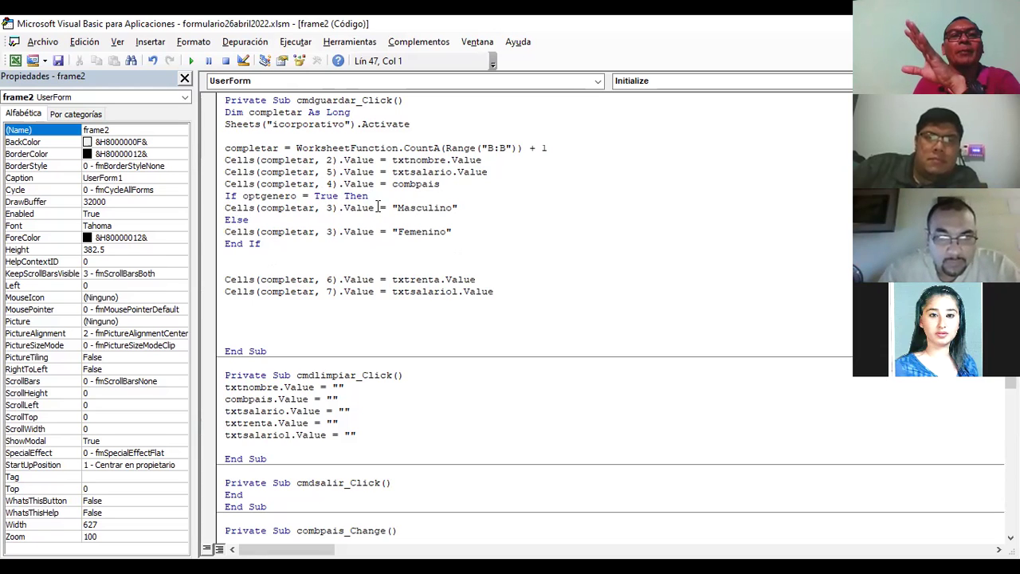
Indent the "Masculino" and "Femenino" lines under If optgenero by one tab each.
click(224, 211)
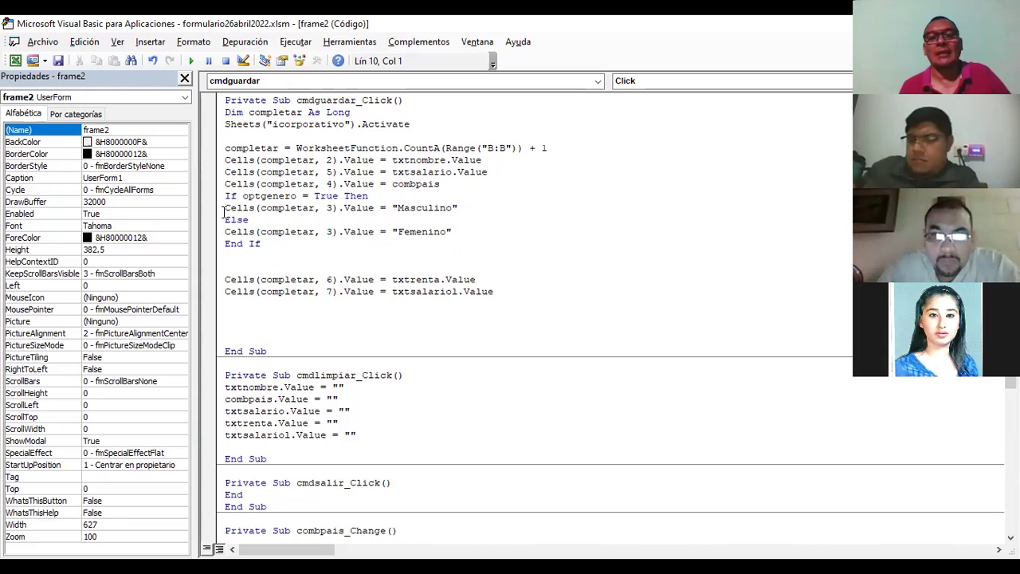
key(Tab)
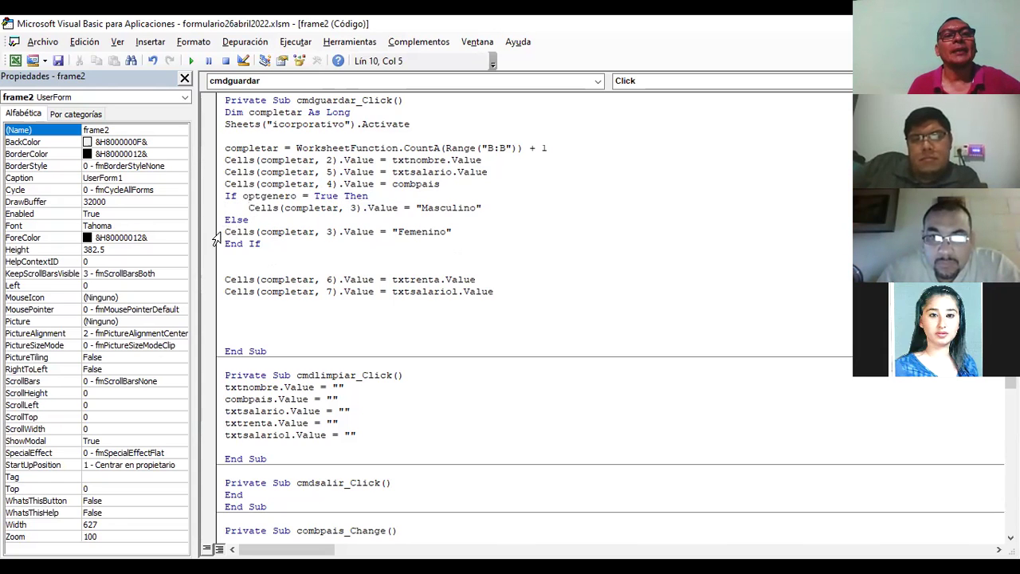
click(226, 233)
key(Tab)
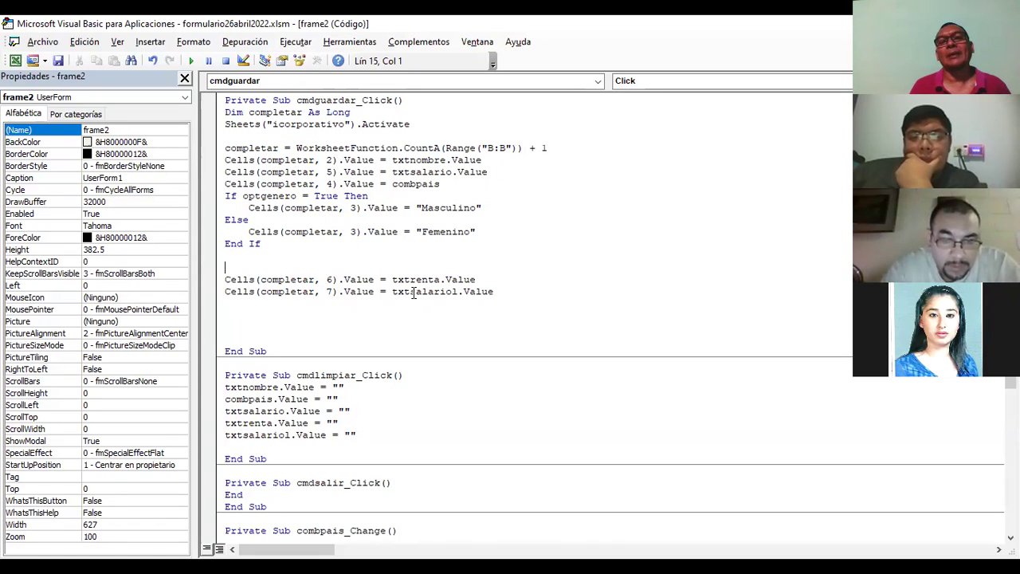
Scroll down to UserForm_Initialize and place the cursor at the end of its first line.
scroll(511, 267, down, 2)
scroll(519, 260, down, 1)
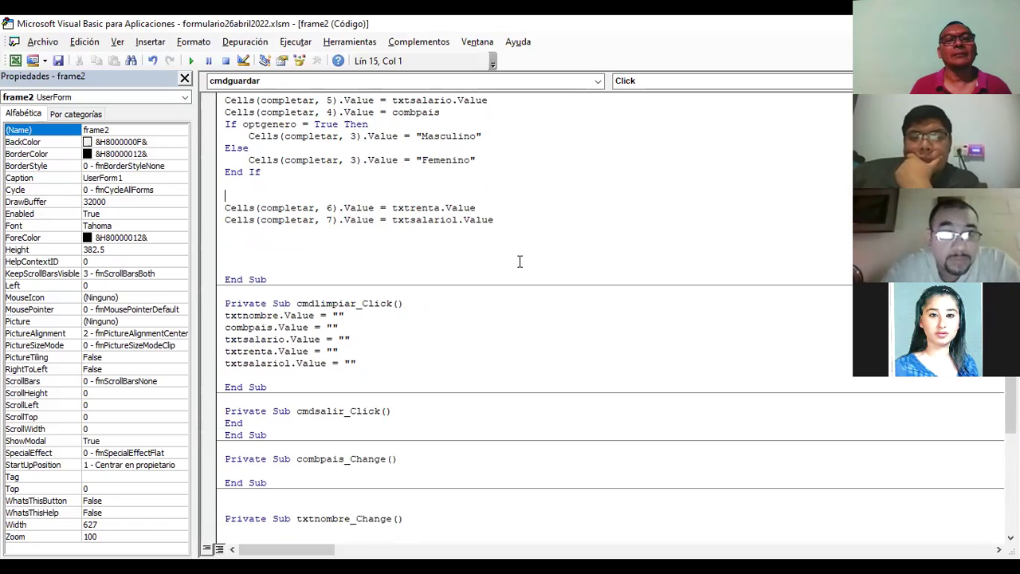
scroll(446, 319, down, 1)
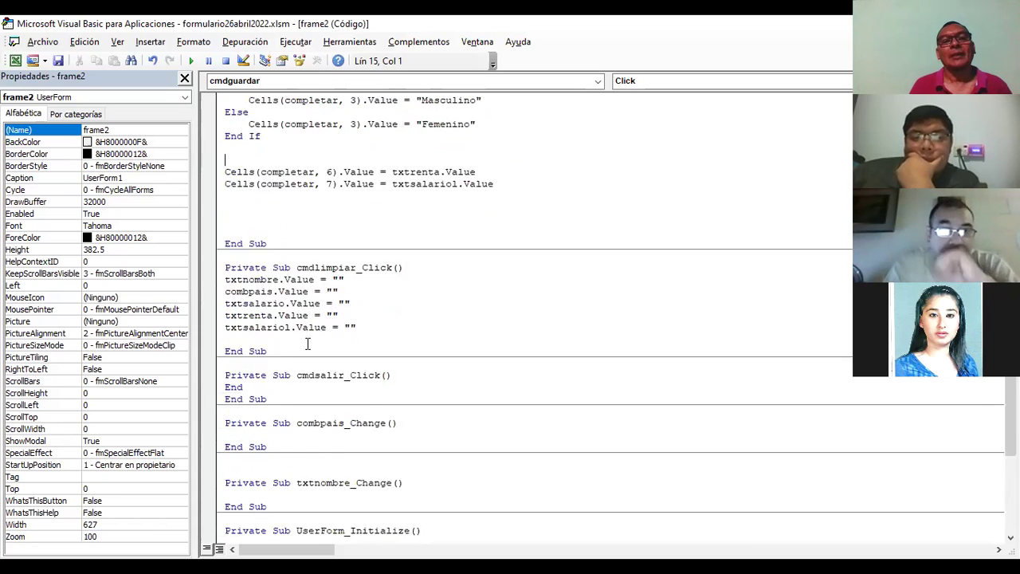
scroll(319, 346, down, 3)
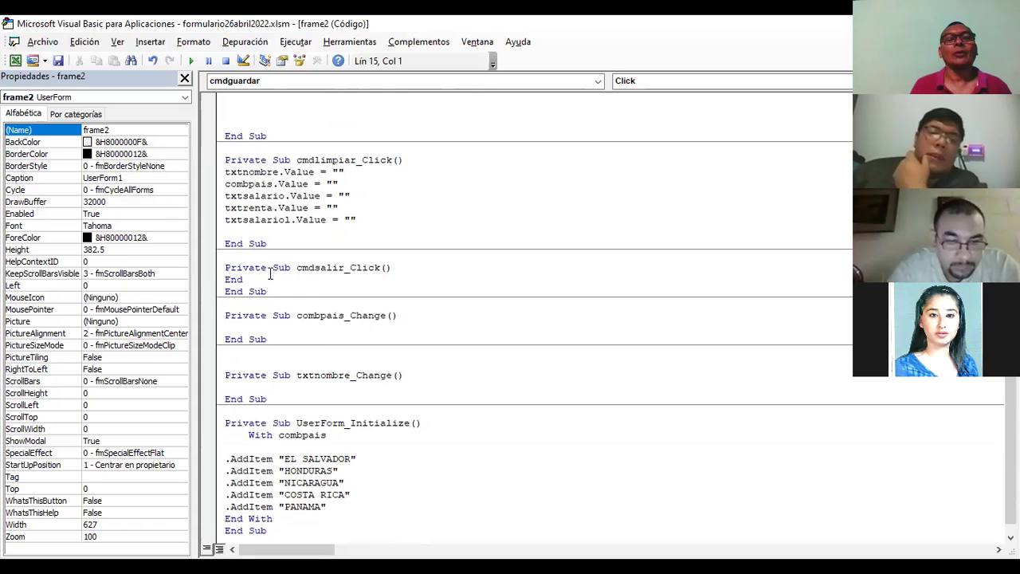
scroll(308, 292, down, 1)
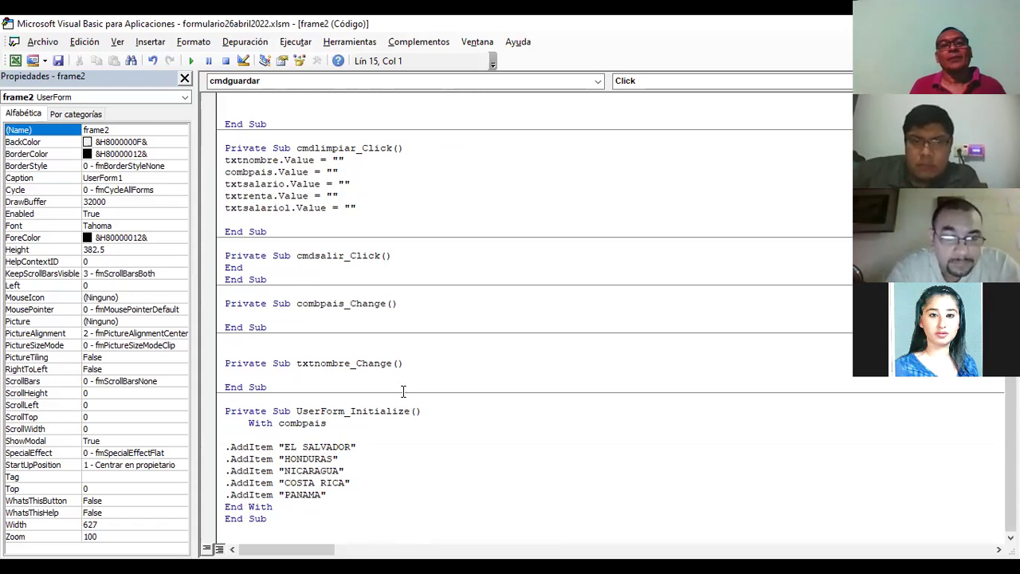
click(427, 411)
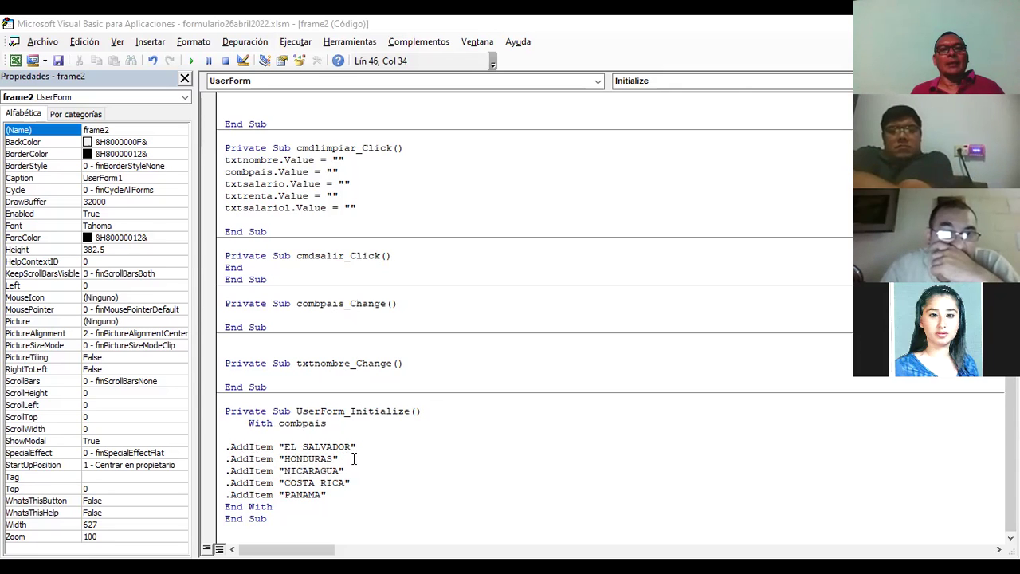
Add a .AddItem "BELICE" line after the PANAMA item in the With combpais block.
click(333, 495)
key(Return)
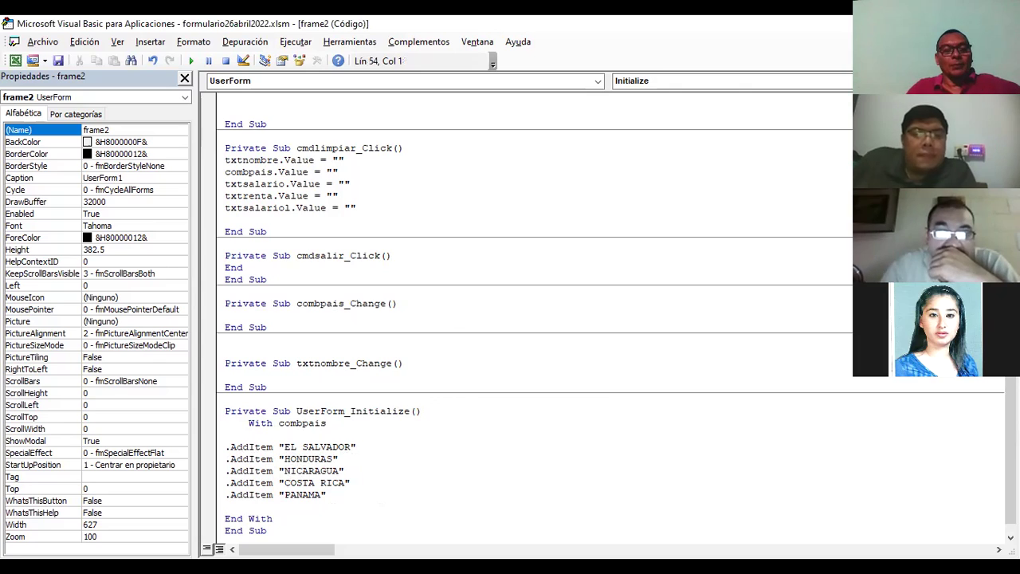
text(.)
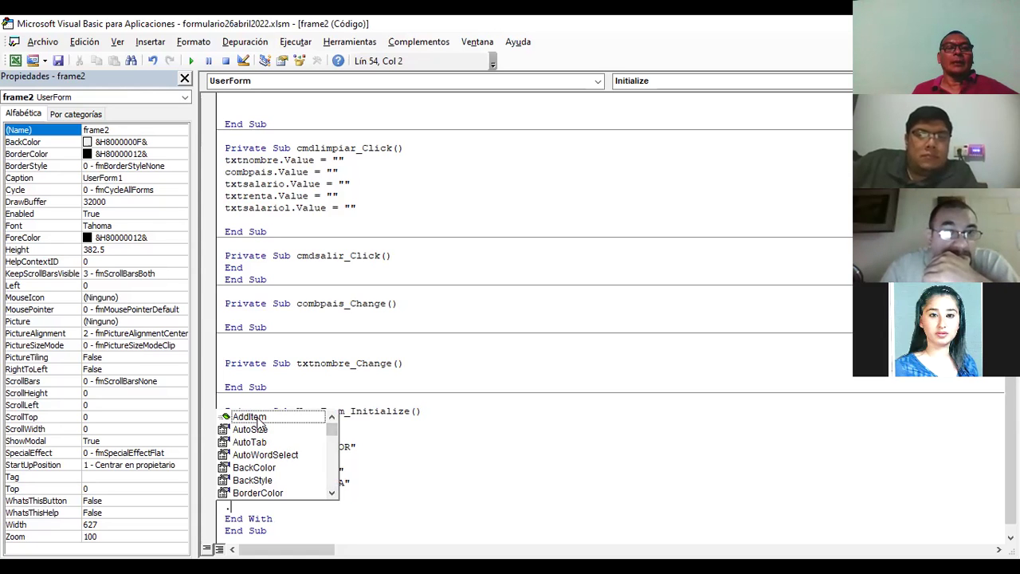
click(261, 421)
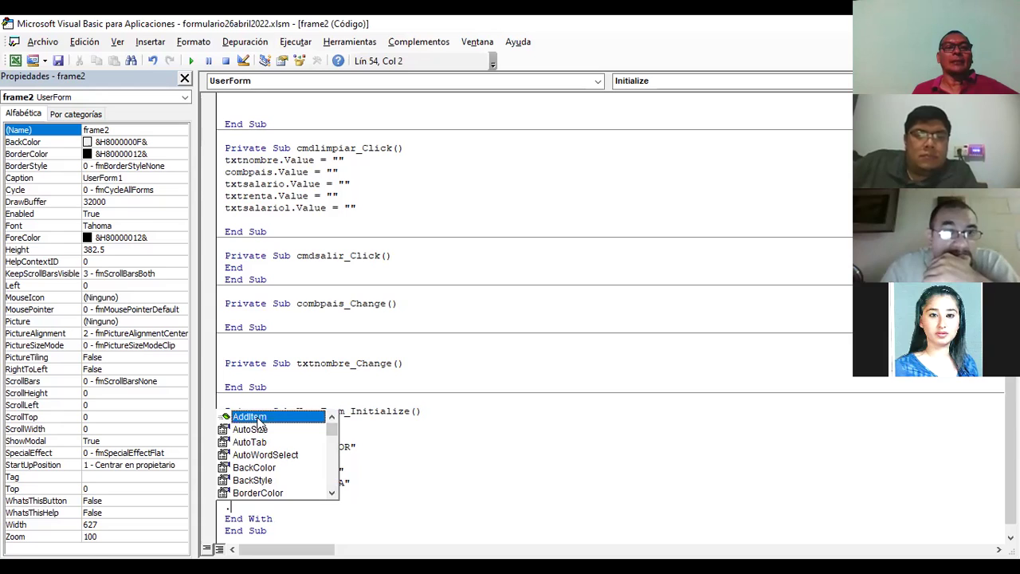
double_click(258, 417)
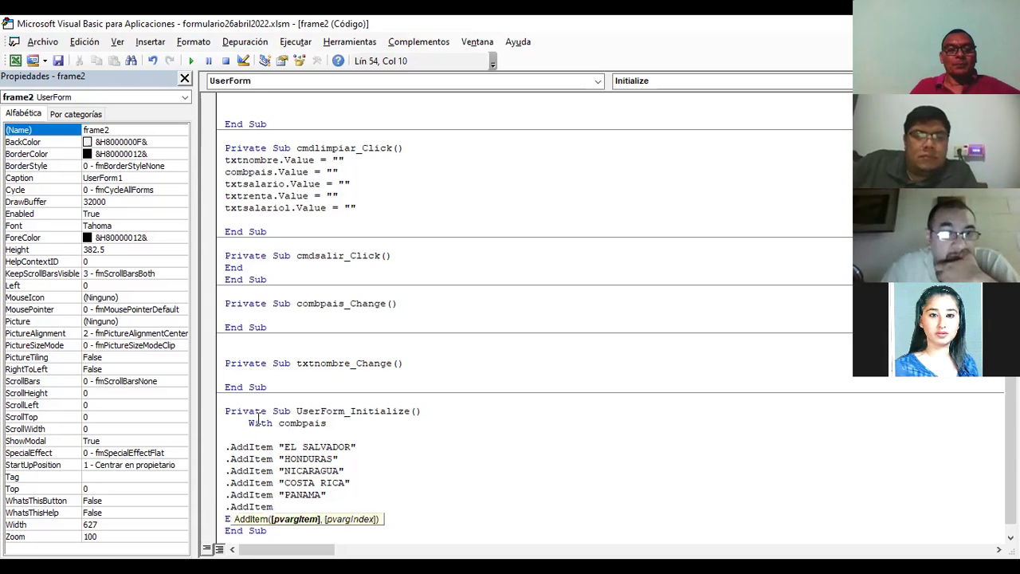
text("BEL)
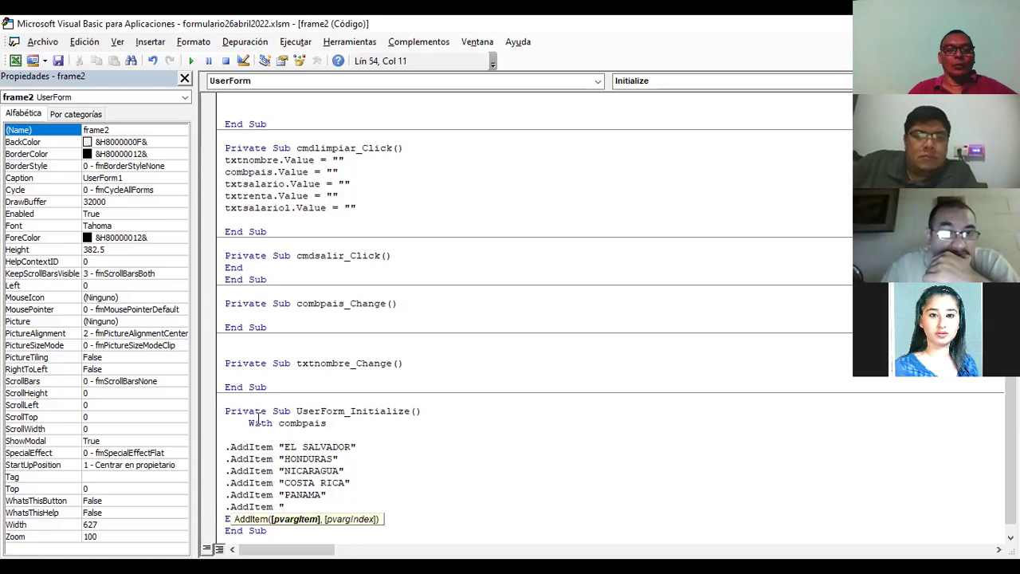
text(ICE)
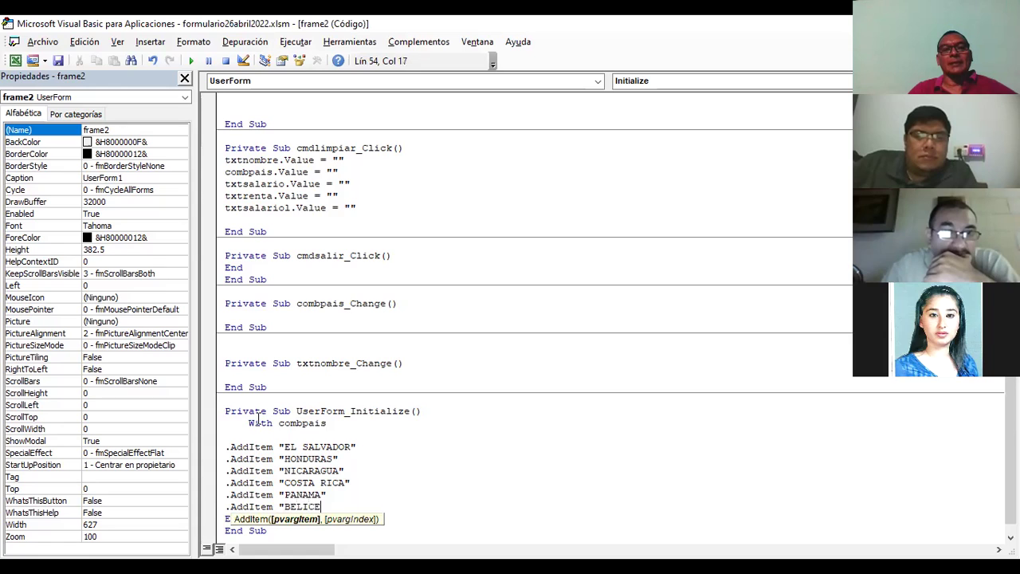
text(")
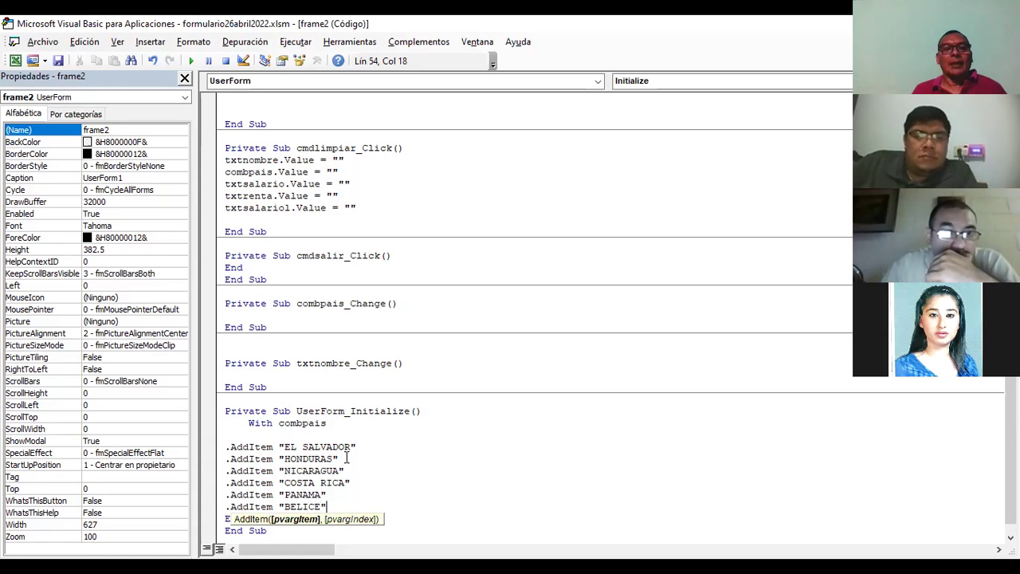
Select the word combpais in the With line.
scroll(347, 457, down, 1)
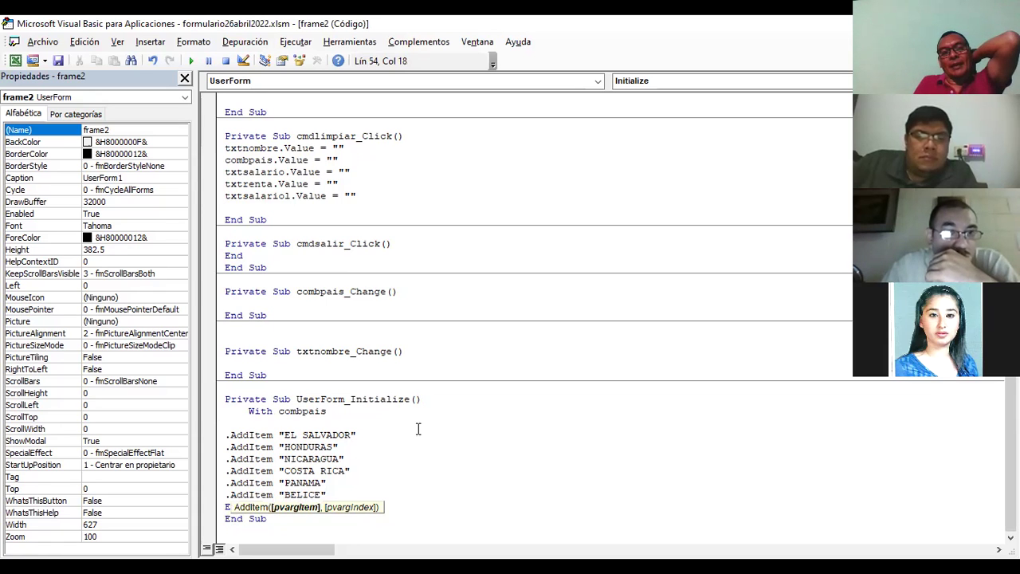
click(392, 434)
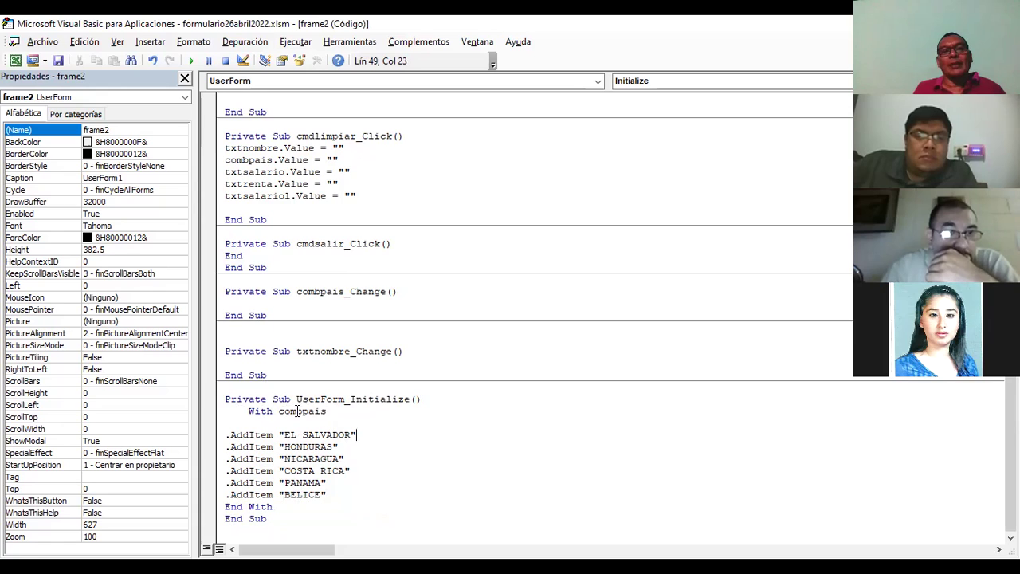
drag(326, 411, 280, 411)
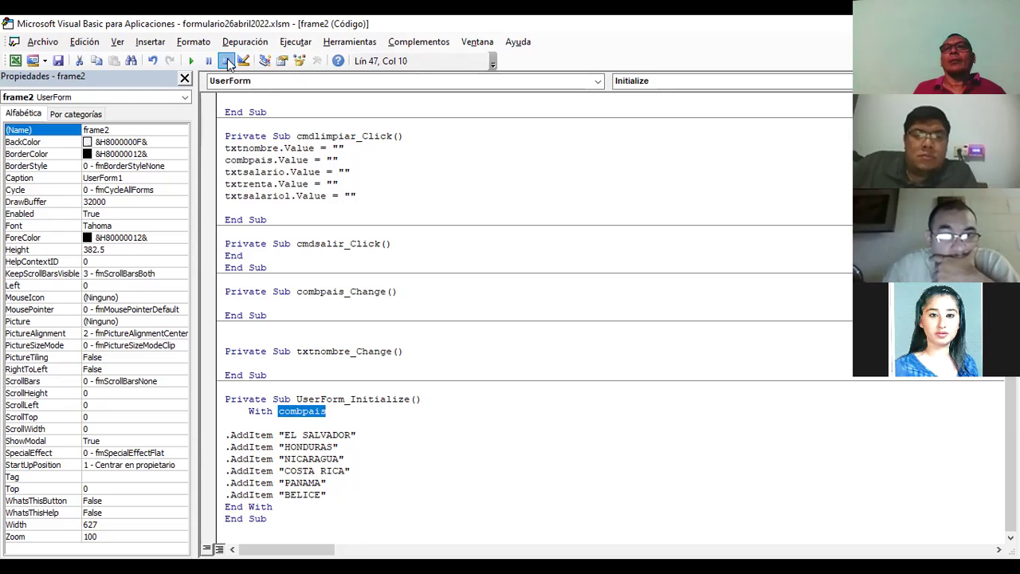
Confirm in the designer that the PAÍS combo box's (Name) is combpais, then return to the code.
key(shift+F7)
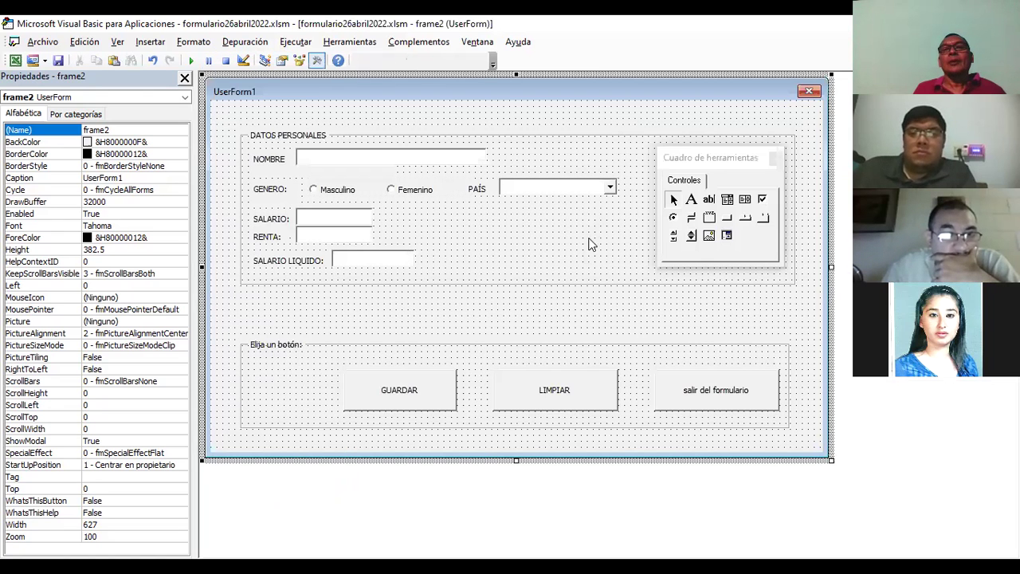
click(569, 193)
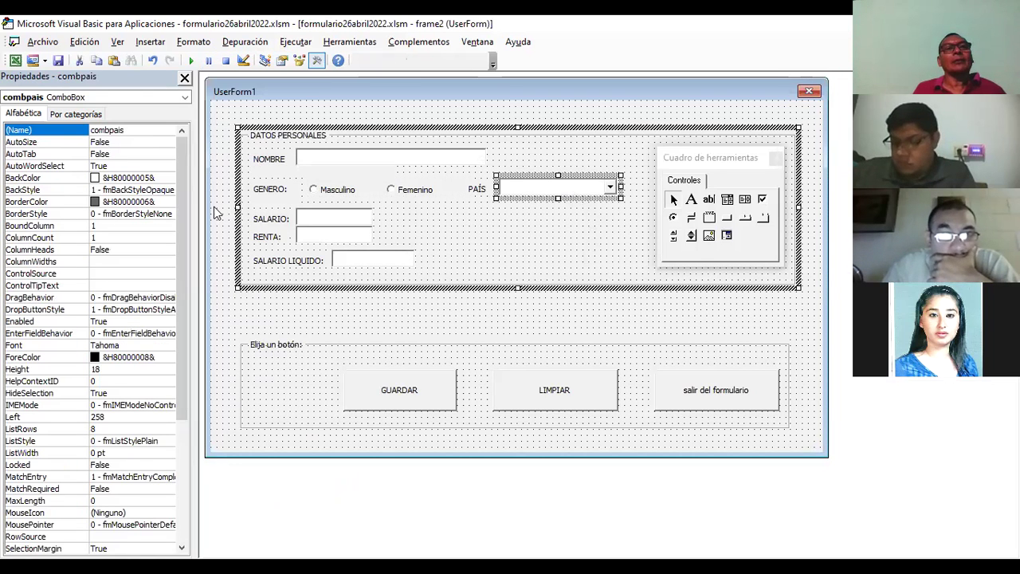
click(138, 130)
double_click(137, 130)
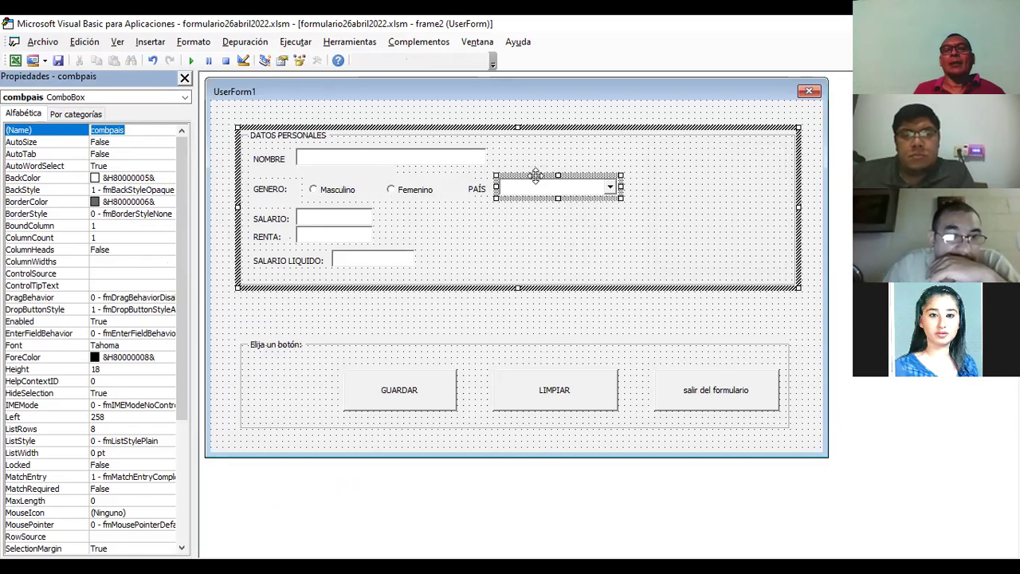
click(420, 114)
key(F7)
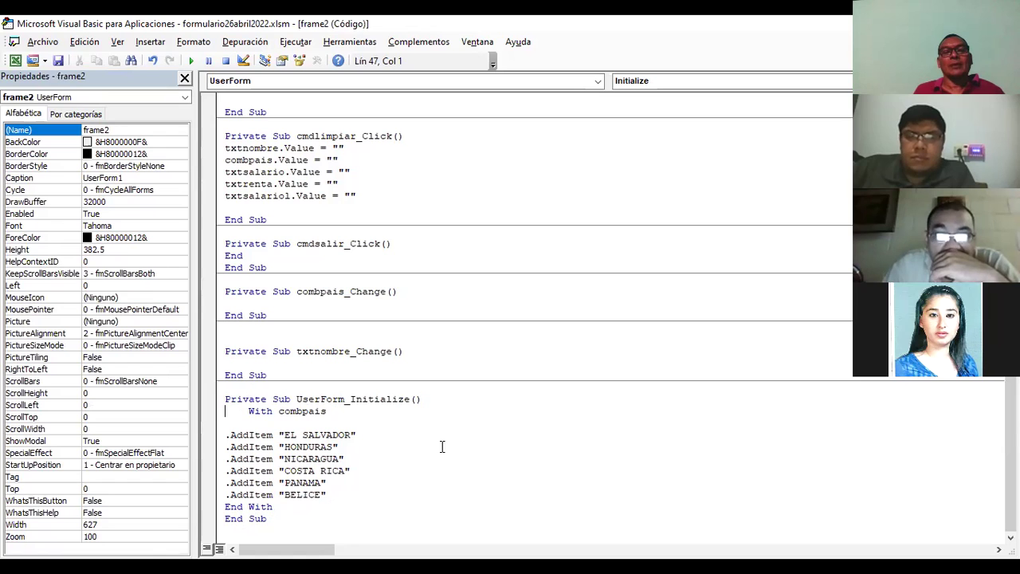
Scroll up to cmdguardar_Click and run UserForm1 over the Excel sheet.
scroll(441, 463, up, 3)
scroll(440, 466, up, 4)
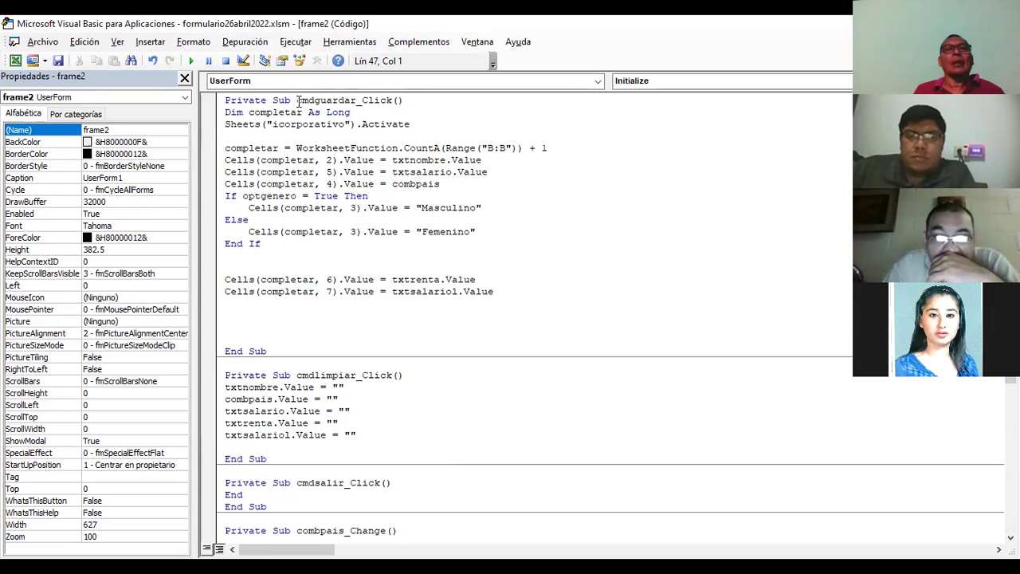
click(192, 61)
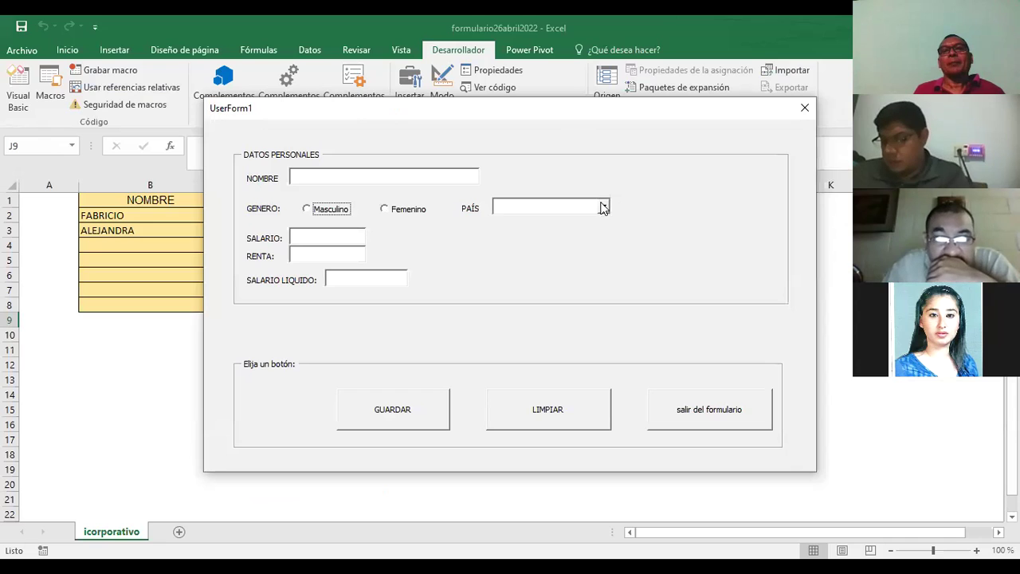
Fill the form with country BELICE, name NADIME, gender Femenino, and values 678, 123 and 45.
click(604, 207)
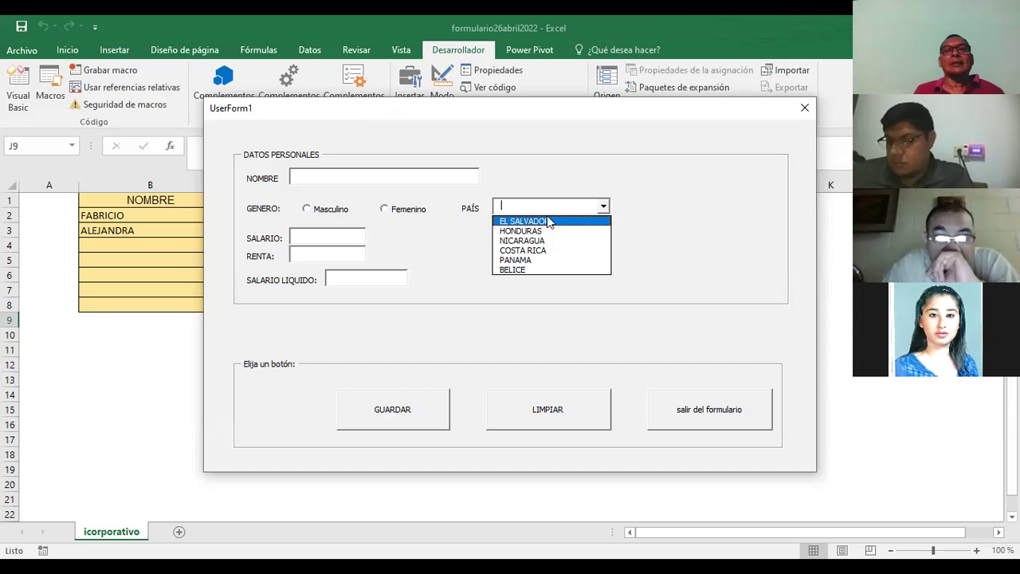
click(524, 271)
click(362, 177)
text(NADIME)
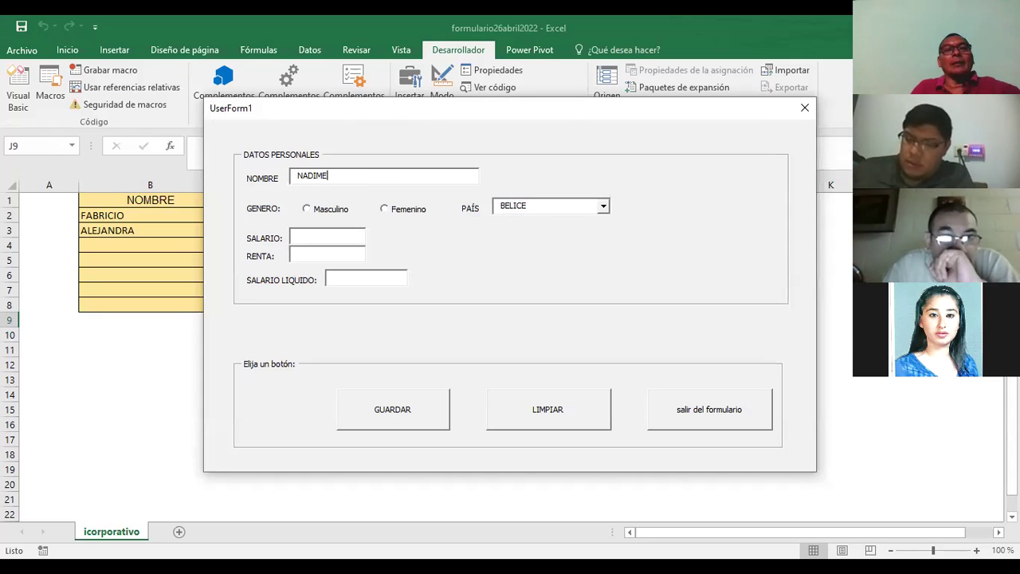
click(389, 210)
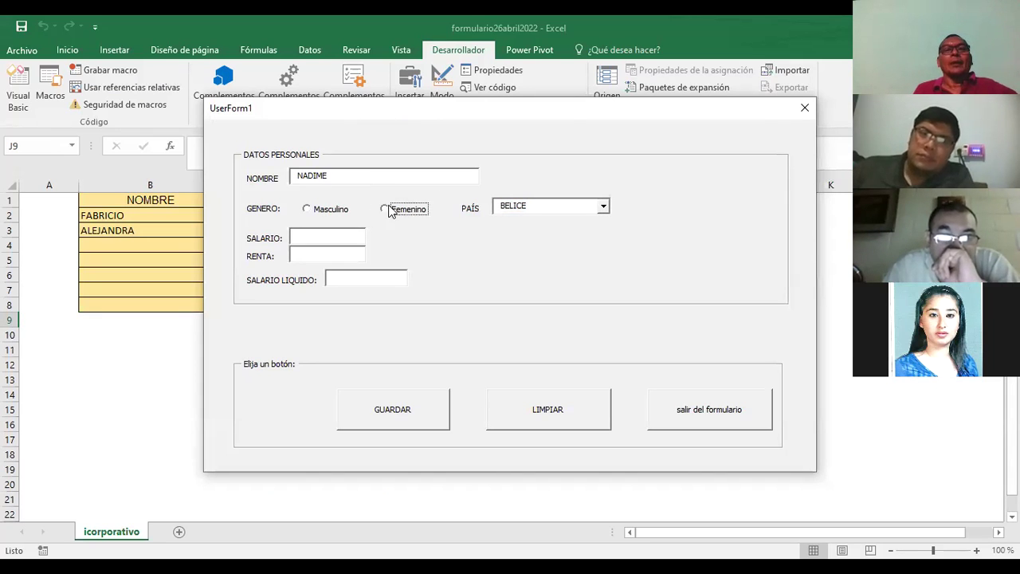
click(325, 240)
click(335, 281)
text(45)
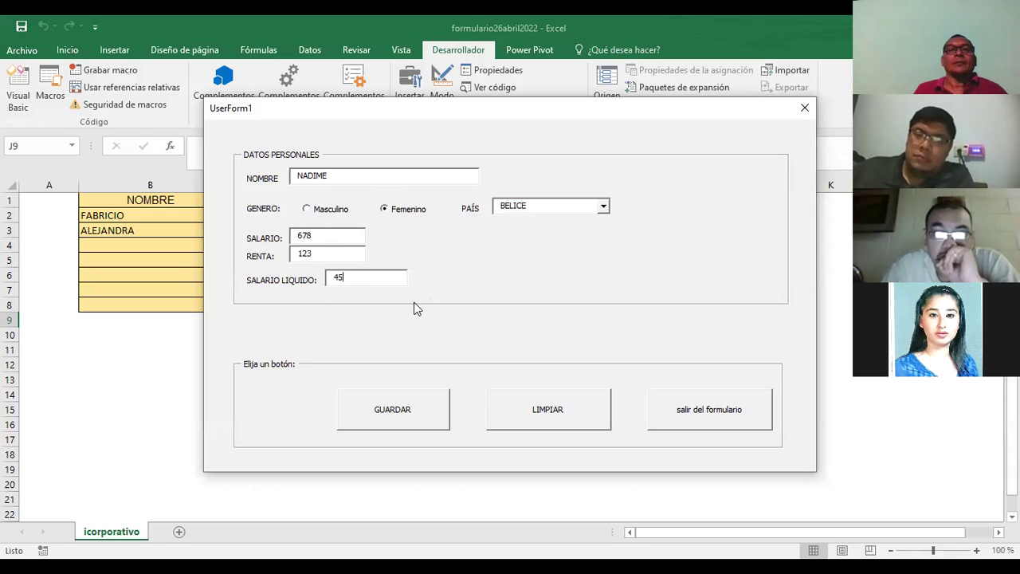
Save the entry four times as icorporativo rows 4–7, clear the fields, and close the form.
click(402, 409)
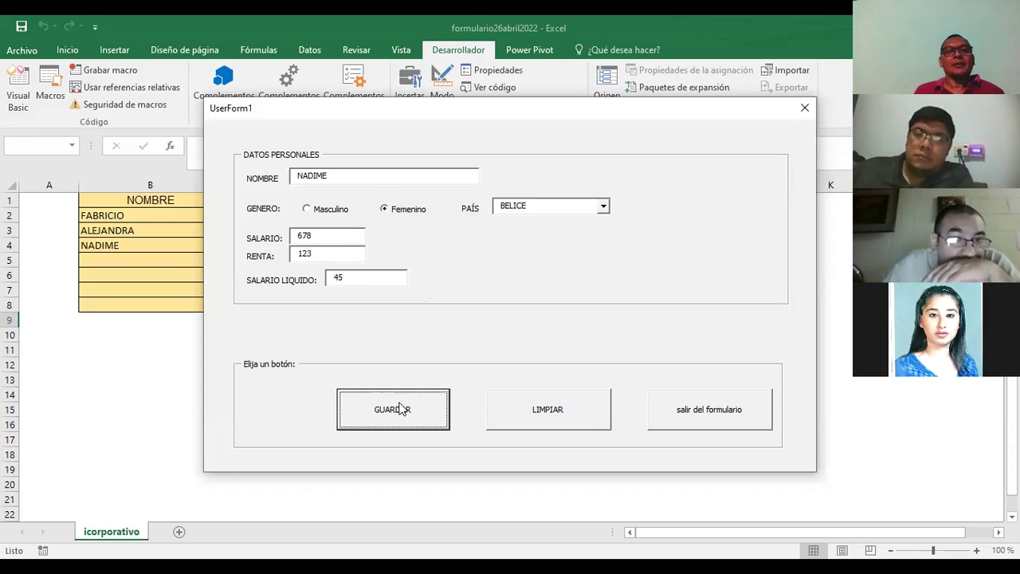
click(402, 410)
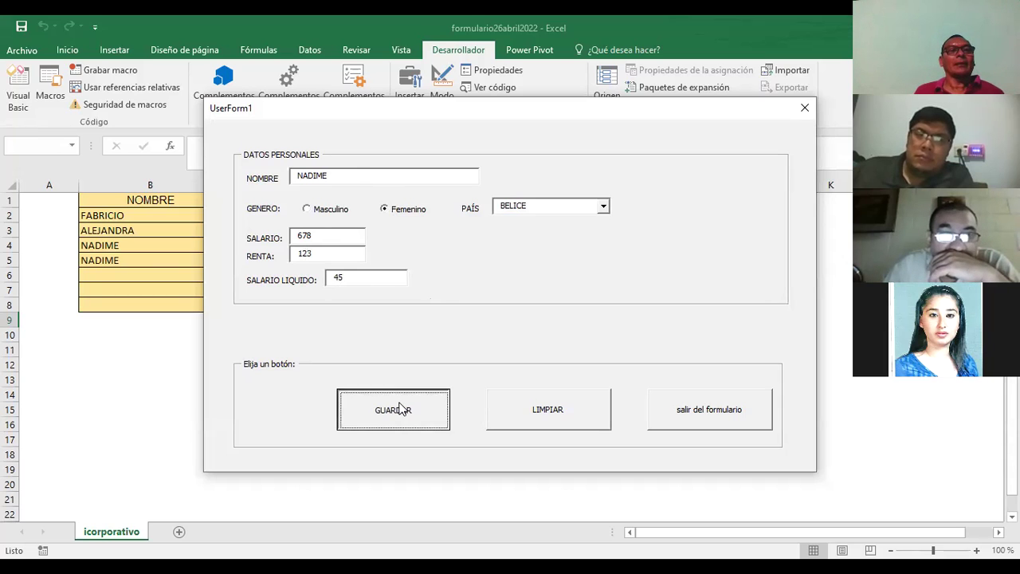
click(402, 410)
click(402, 410)
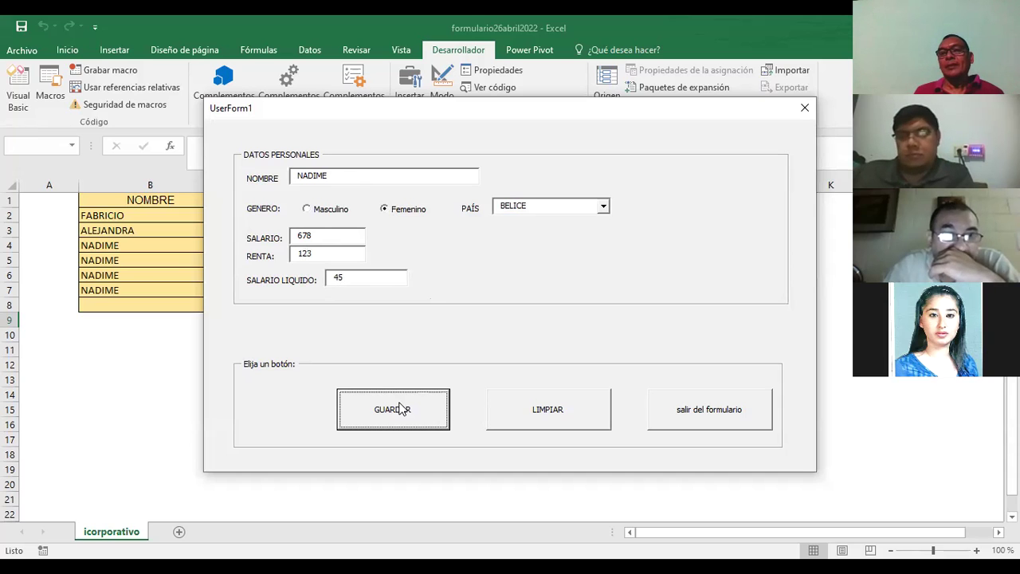
click(545, 424)
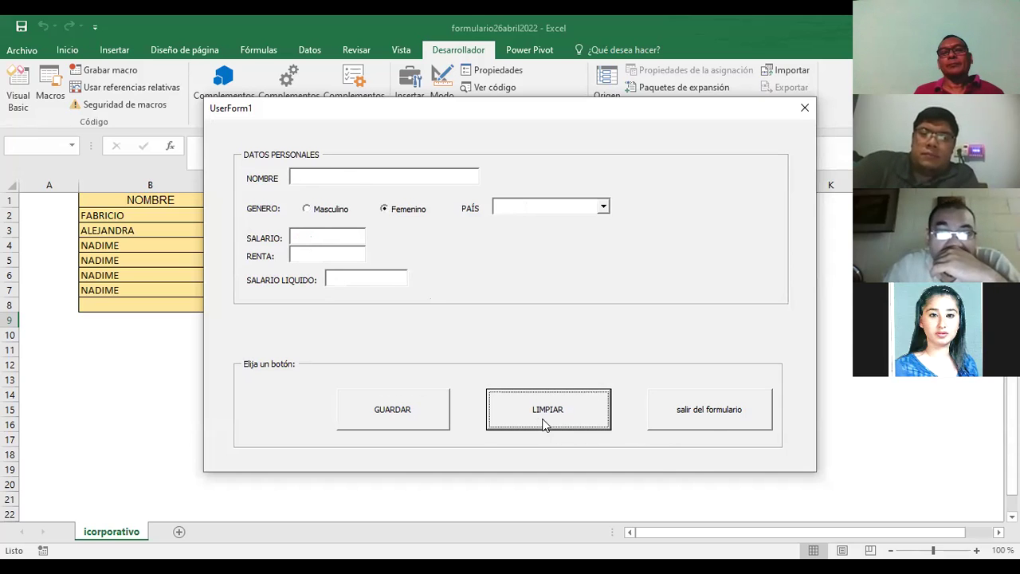
click(712, 426)
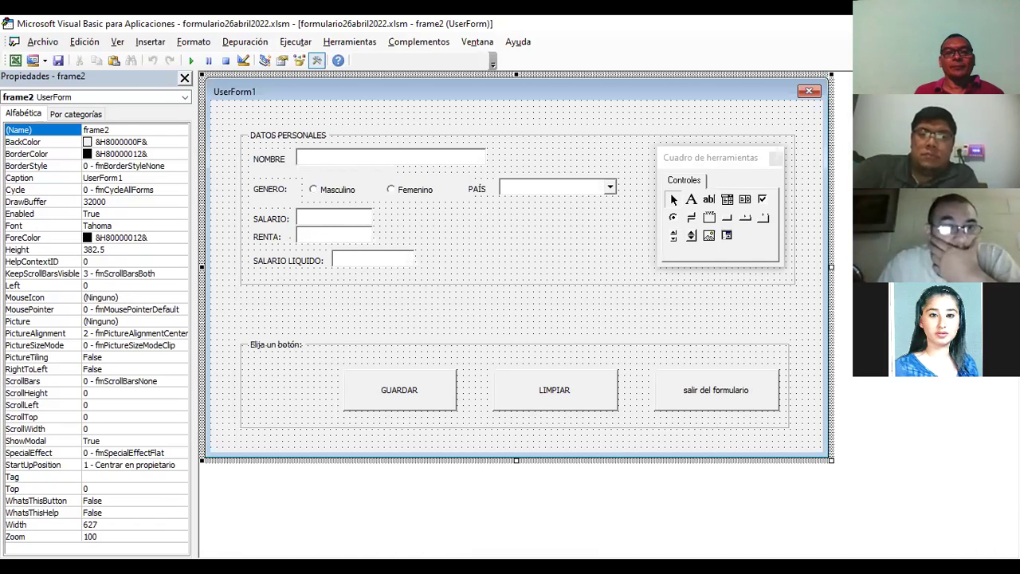
Switch back to the Excel workbook showing the icorporativo payroll records.
key(alt+Tab)
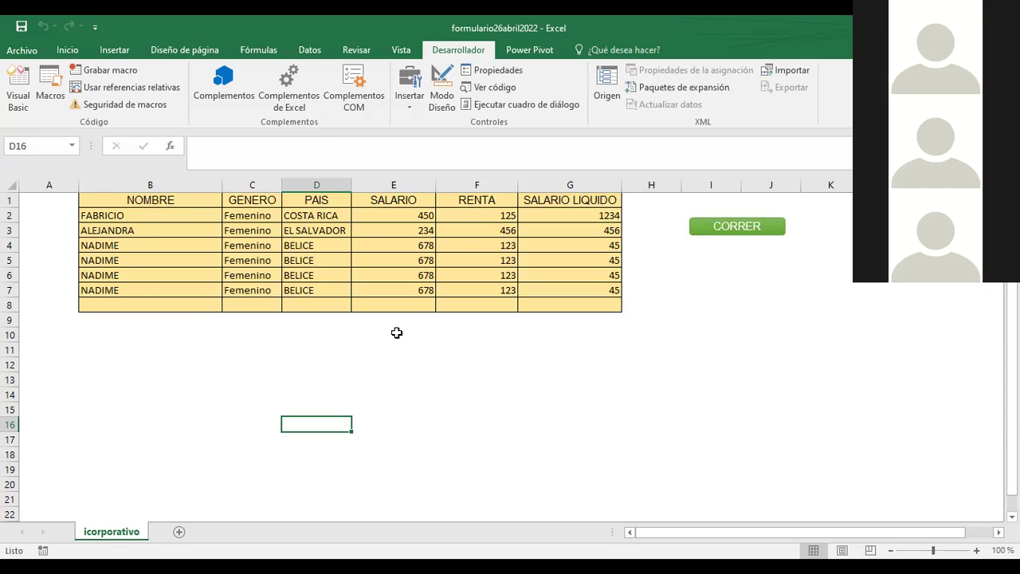
Select cell I9 beside the table and return to the Visual Basic editor's UserForm1 design.
click(689, 315)
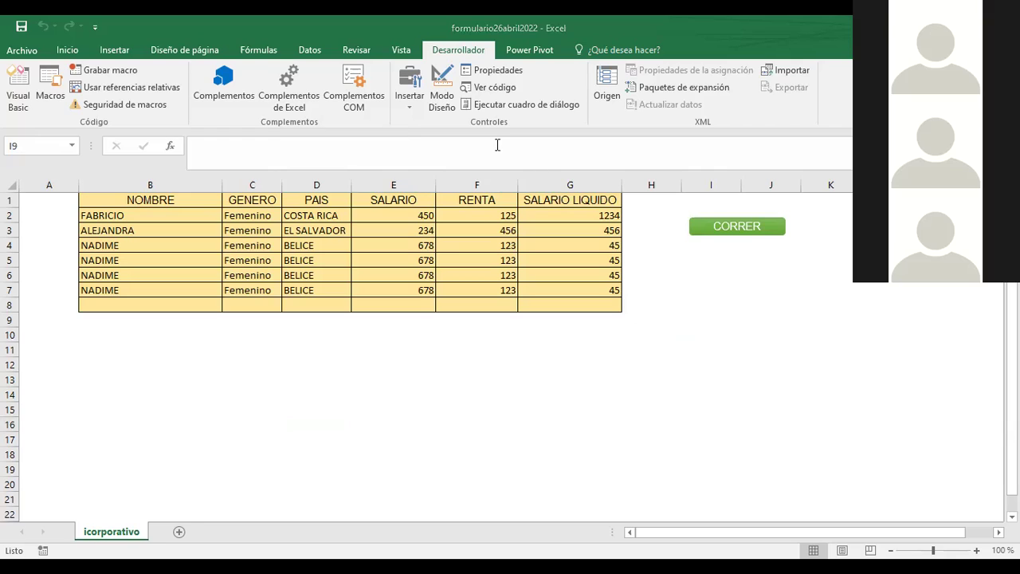
click(18, 97)
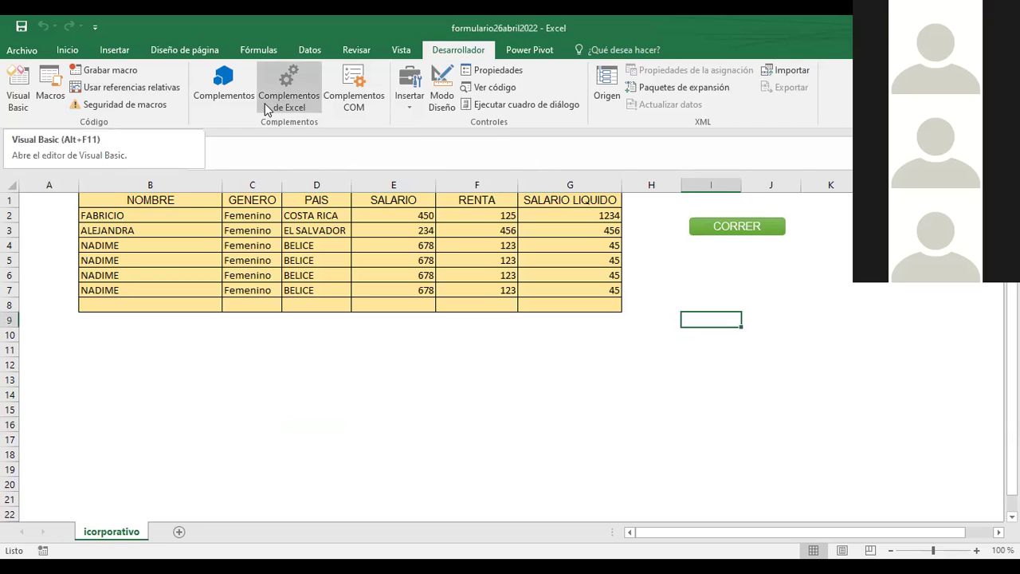
click(13, 92)
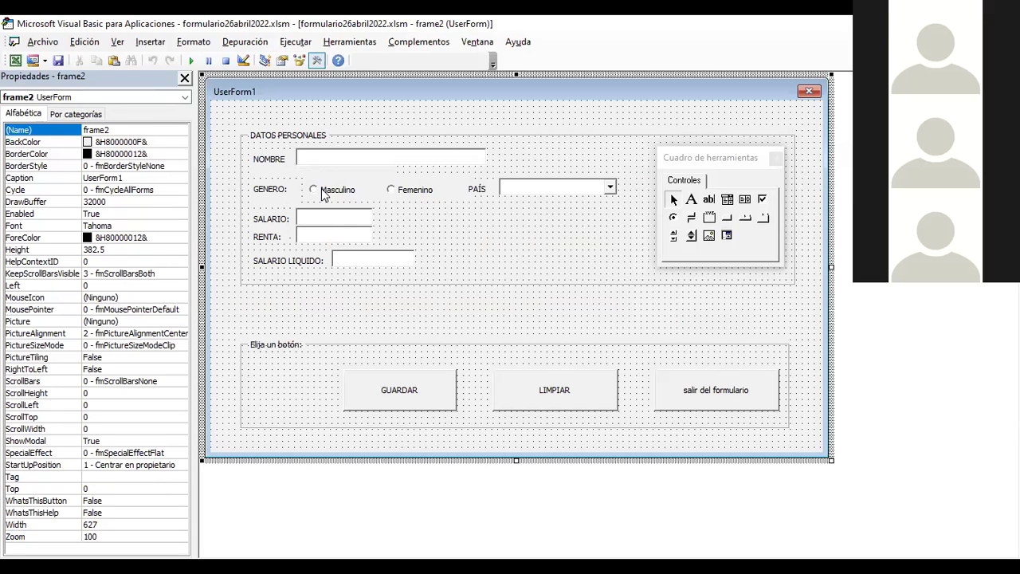
Open the form's code, scroll up to cmdguardar_Click and place the cursor after the Masculino line.
double_click(326, 116)
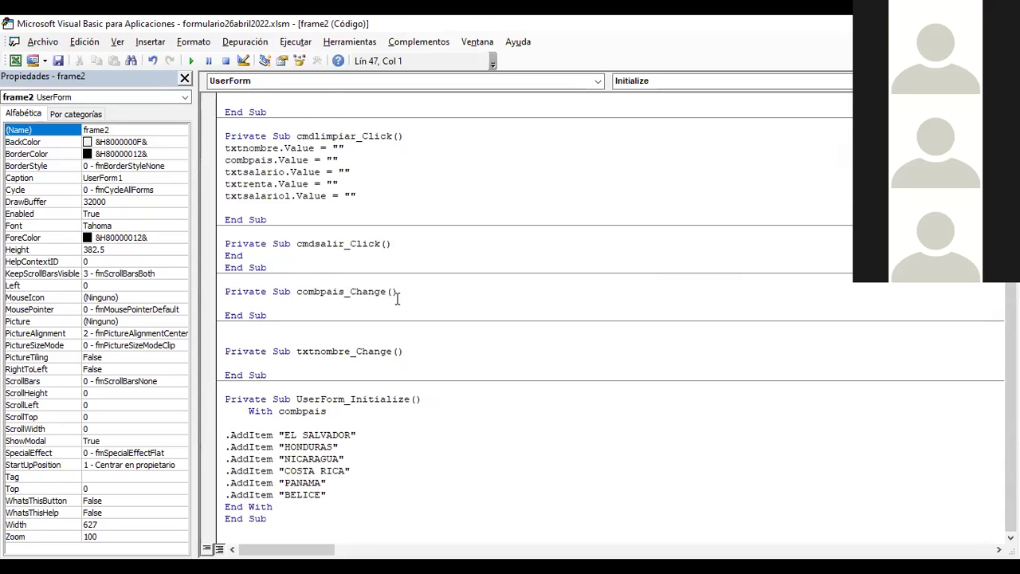
scroll(397, 298, up, 4)
scroll(406, 324, up, 2)
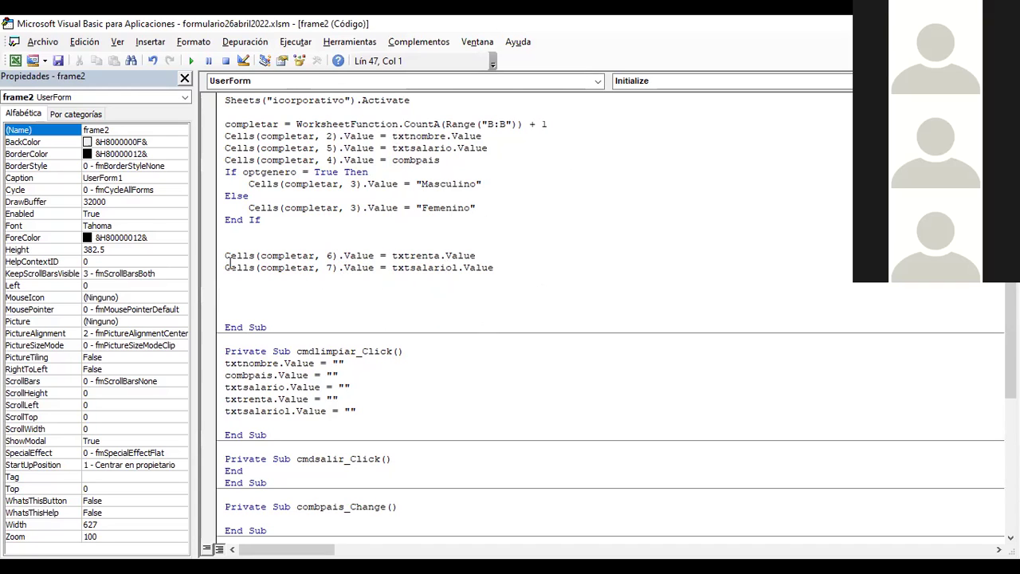
scroll(391, 251, up, 1)
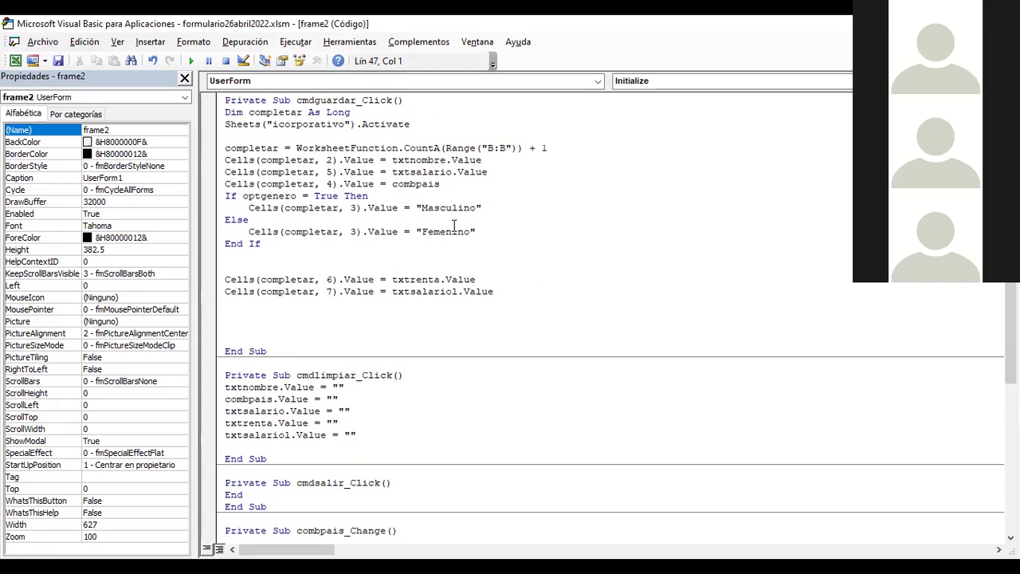
click(516, 209)
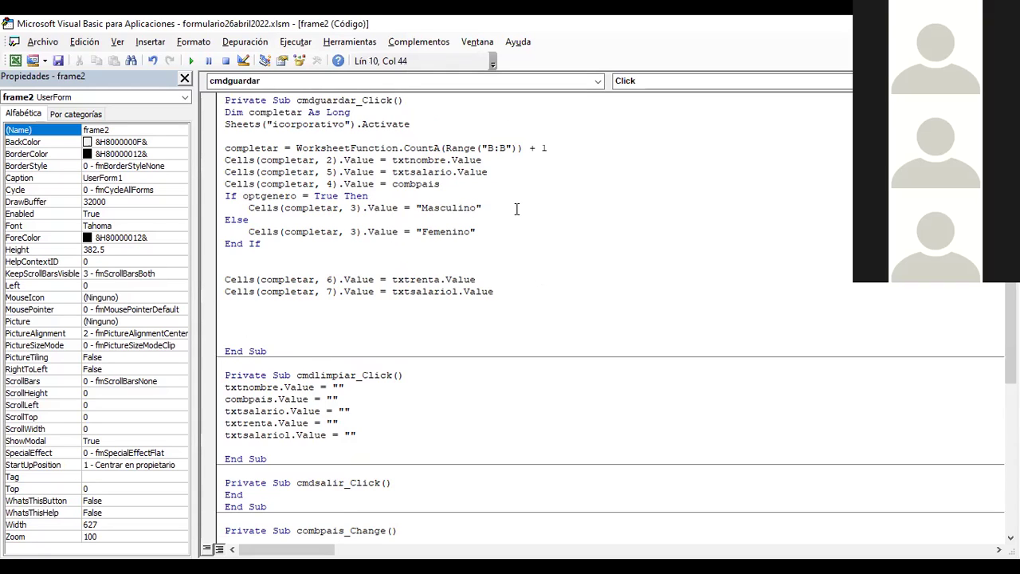
Append 'REM si elijo esta opcion sera masculino' to the end of the Masculino assignment line.
text(REM )
text(si elijo)
text( esta opcion sera)
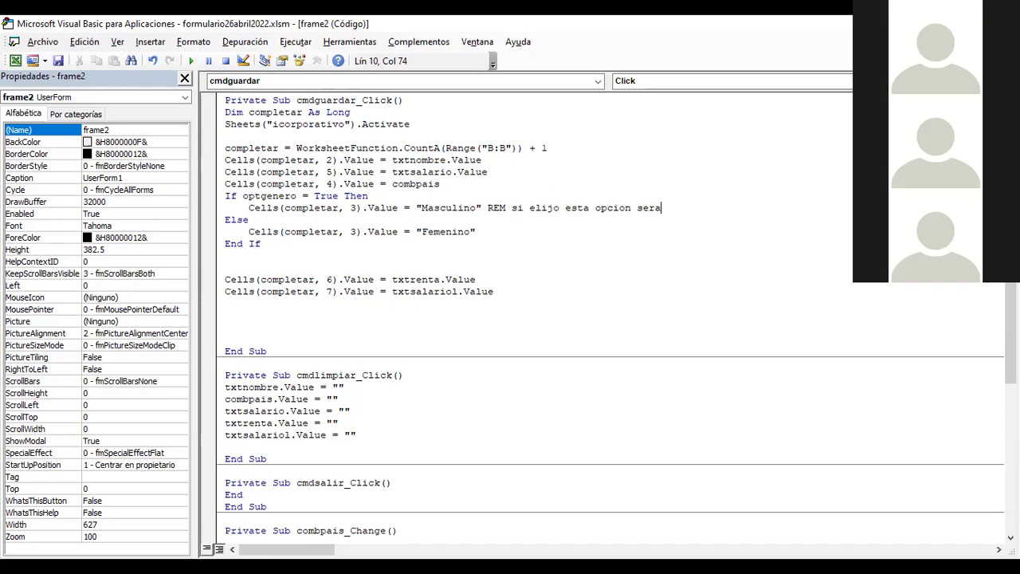
text(masculino)
Test-run the form, close it, select the PAÍS box, then reopen the code at cmdguardar_Click.
click(192, 61)
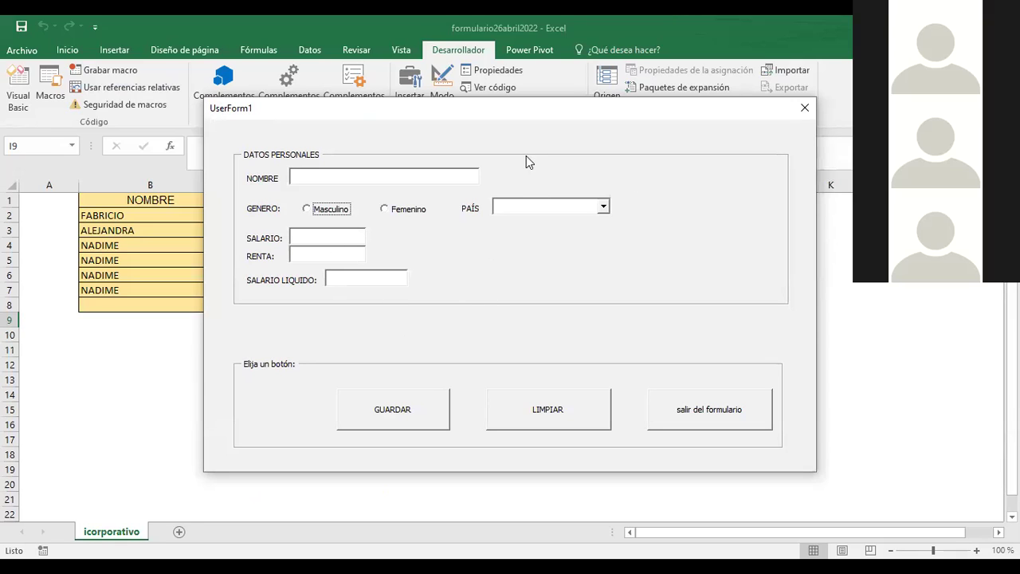
click(805, 107)
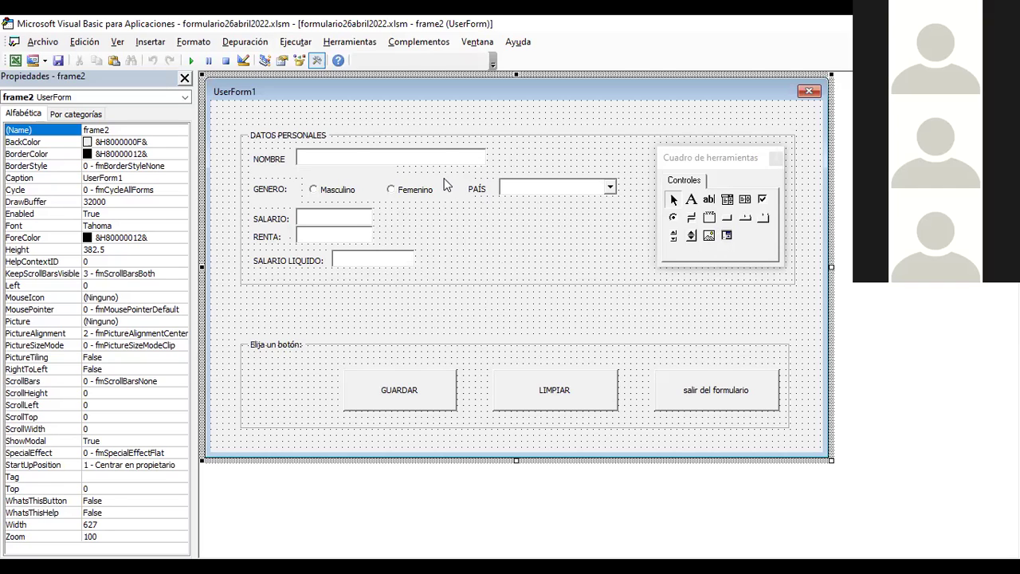
click(538, 185)
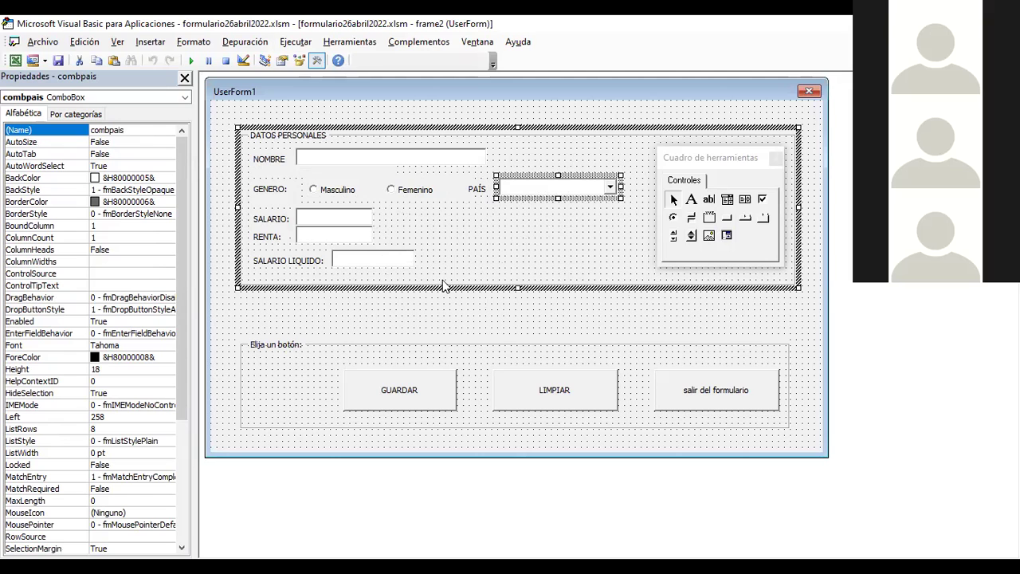
double_click(360, 113)
scroll(432, 179, up, 4)
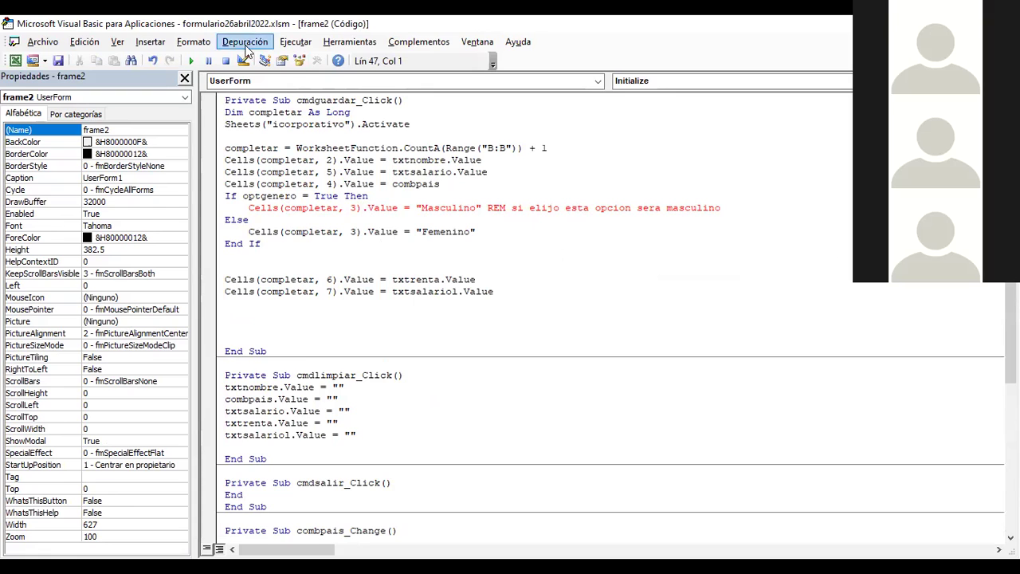
Run the form and enter a sample name, Masculino gender and HONDURAS as the country.
click(194, 62)
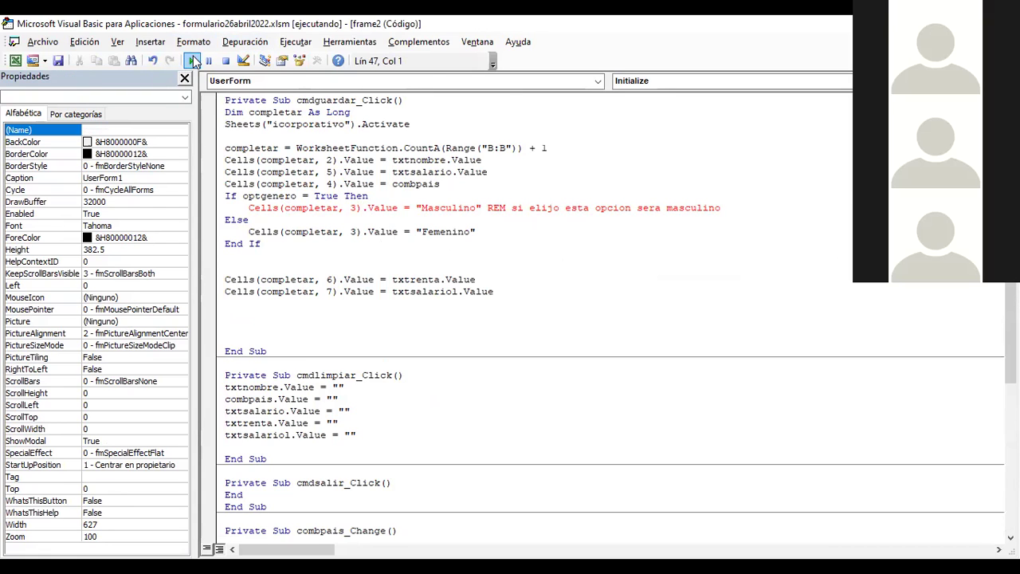
click(310, 209)
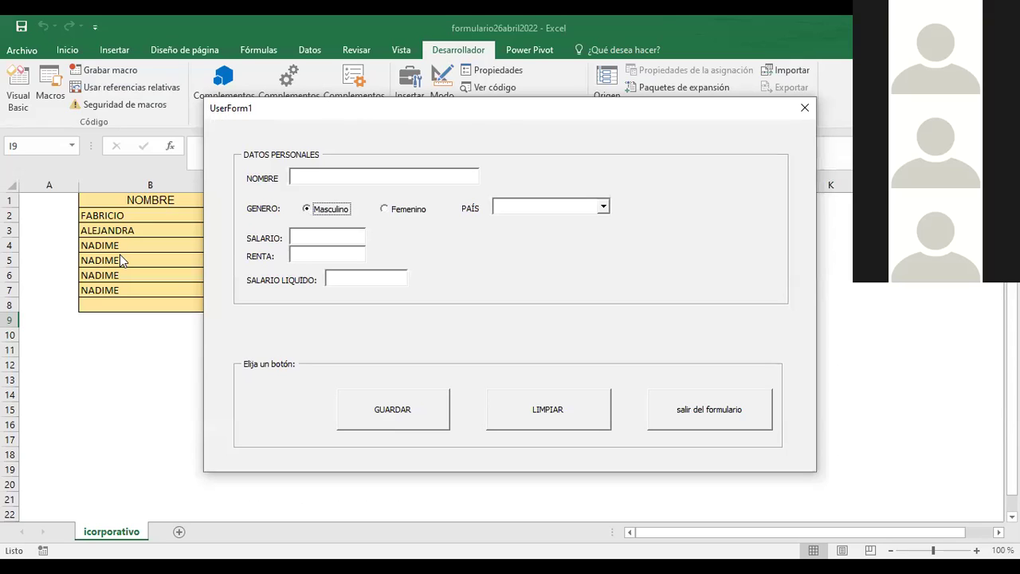
click(324, 179)
text(ces)
click(603, 207)
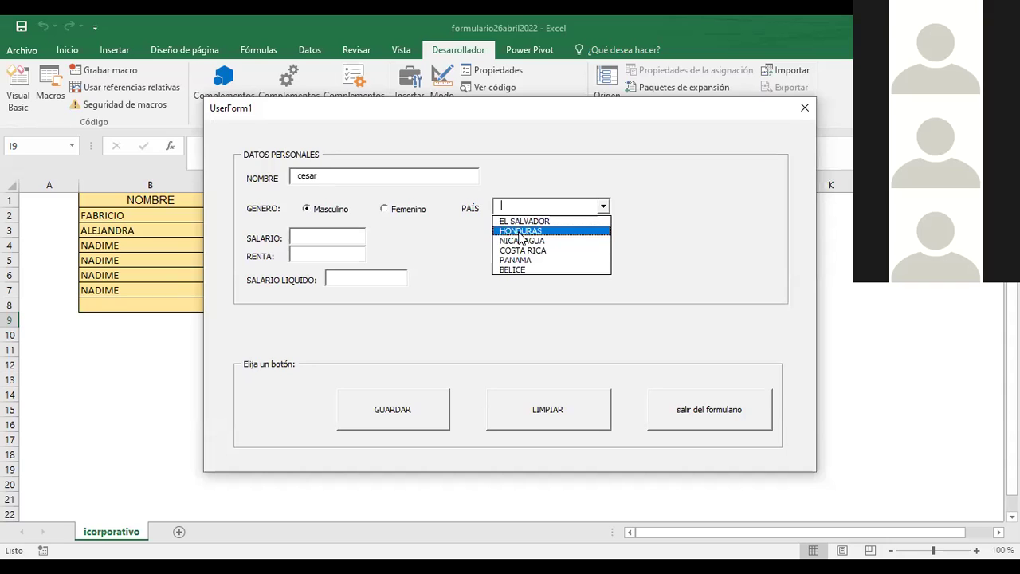
click(520, 233)
Enter SALARIO 345, RENTA 6564 and SALARIO LIQUIDO 6565, then click GUARDAR, raising a syntax error.
click(304, 239)
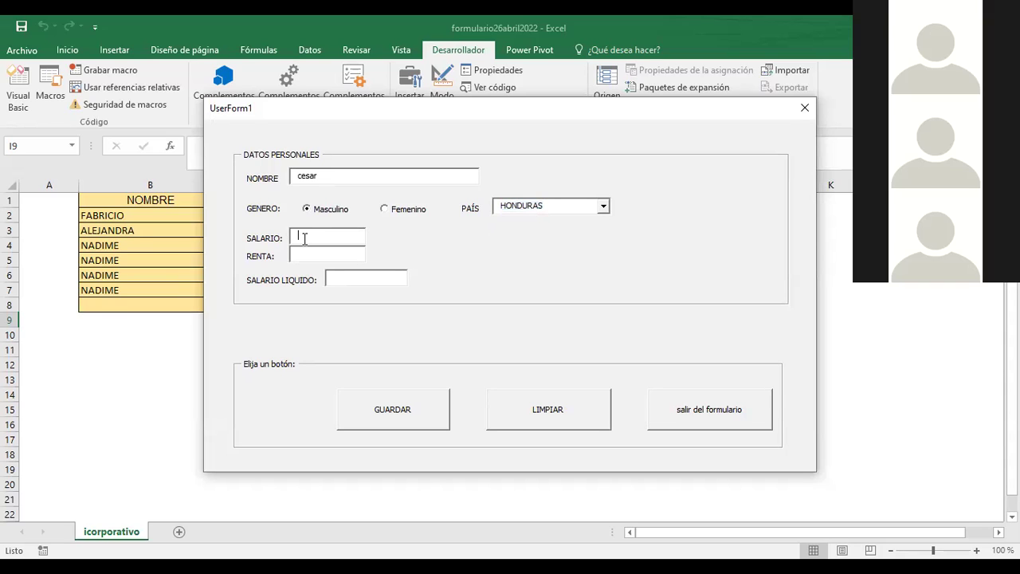
text(345)
click(296, 255)
text(6564)
click(338, 277)
text(6565)
click(421, 404)
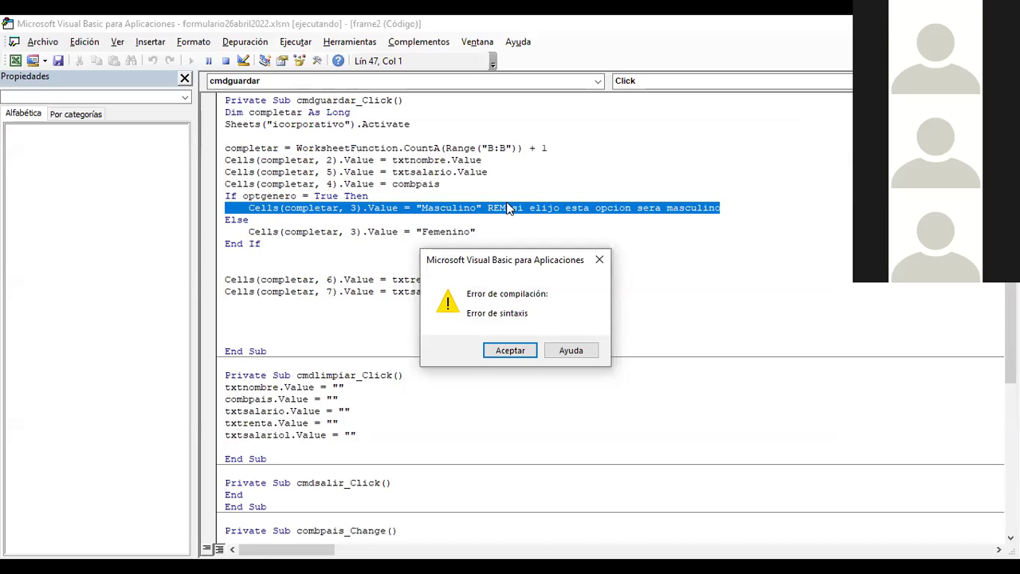
Dismiss the compile error and delete the REM comment after Masculino.
click(598, 262)
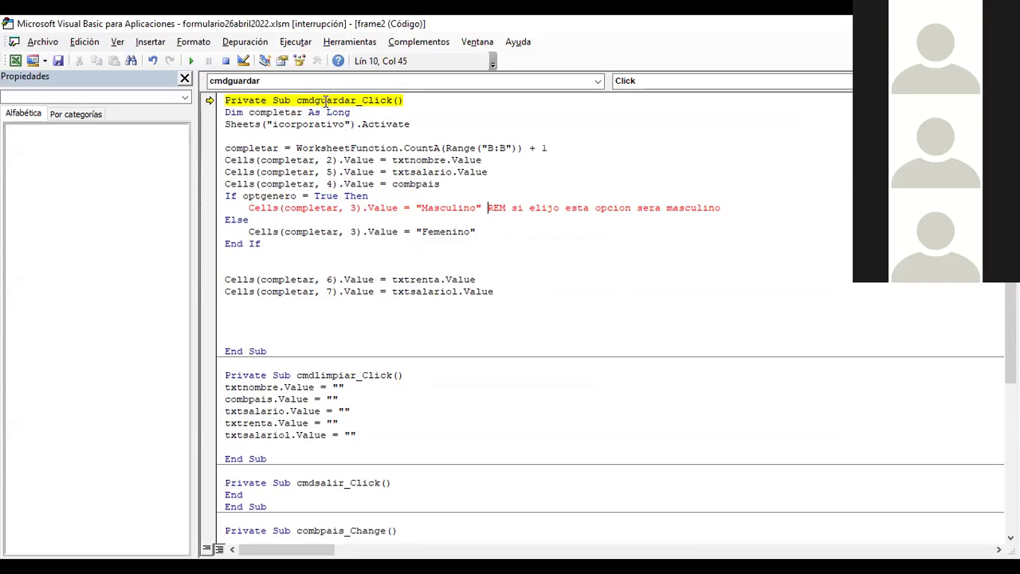
drag(721, 207, 494, 204)
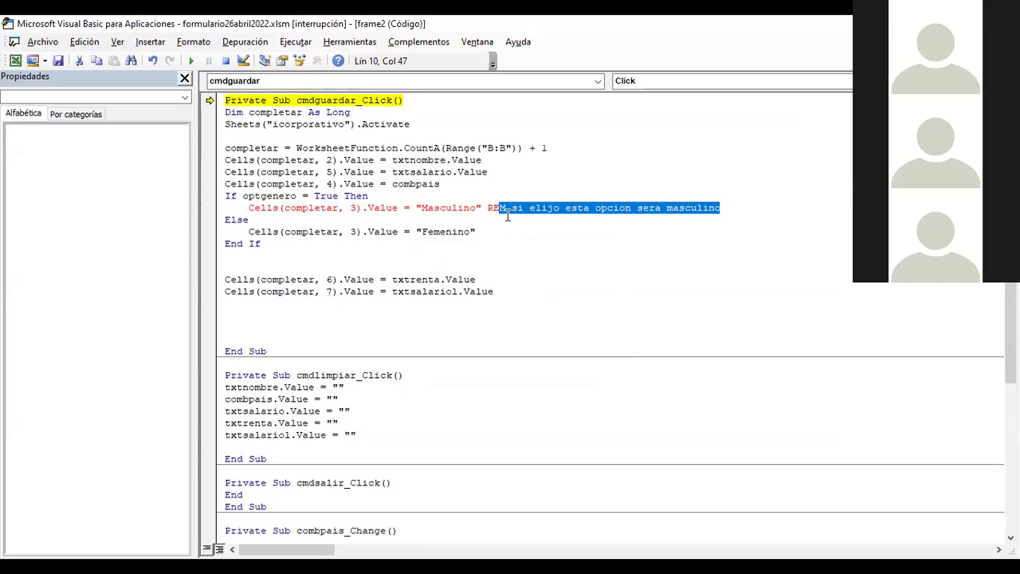
key(BackSpace)
key(BackSpace)
key(BackSpace)
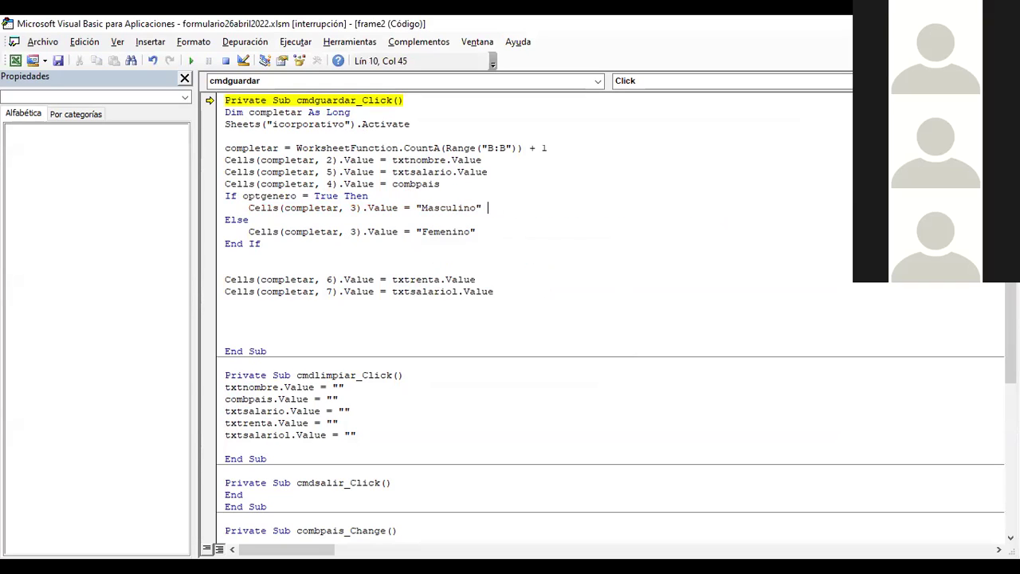
click(592, 199)
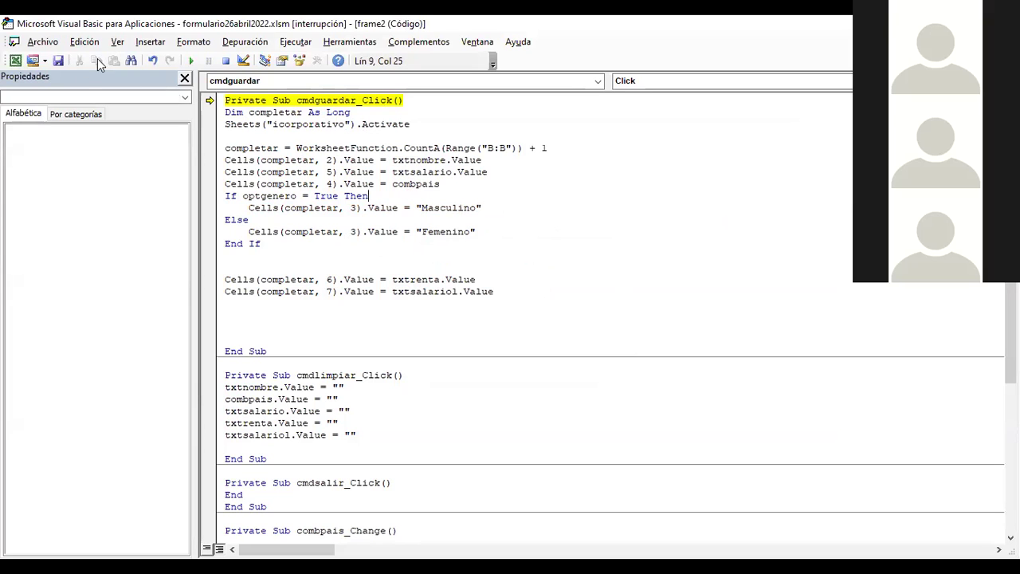
Resume the form, save the HONDURAS entry to icorporativo and close the form.
click(192, 61)
click(393, 412)
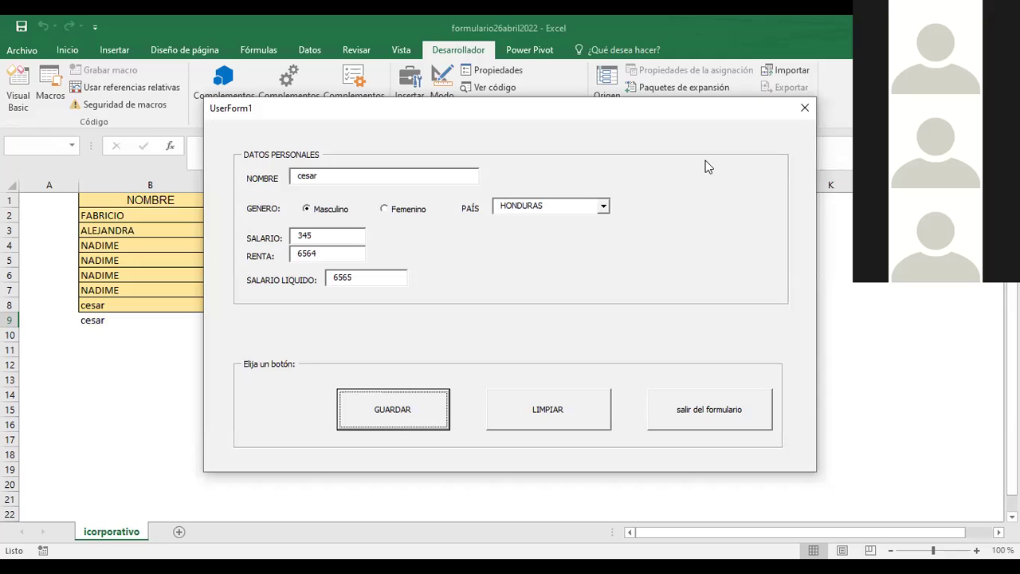
click(805, 108)
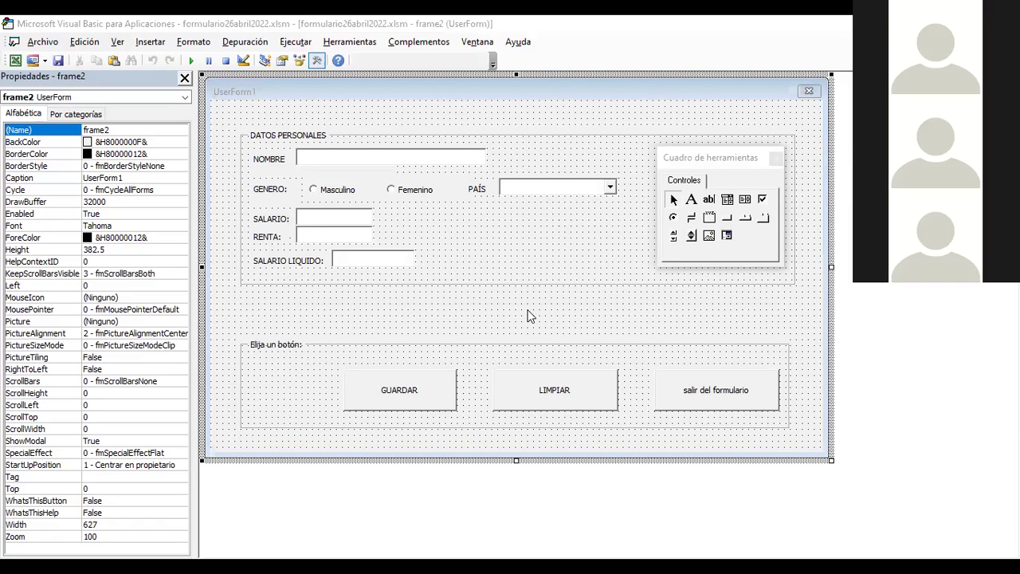
click(391, 64)
Go to Google and search for 'instrucciones de visual basic'.
text(googl)
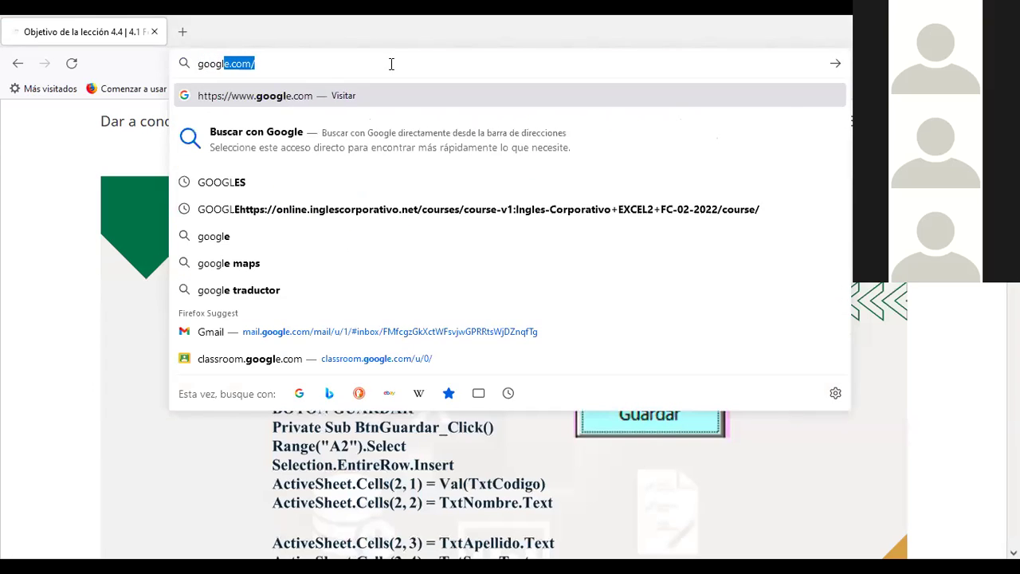
key(Return)
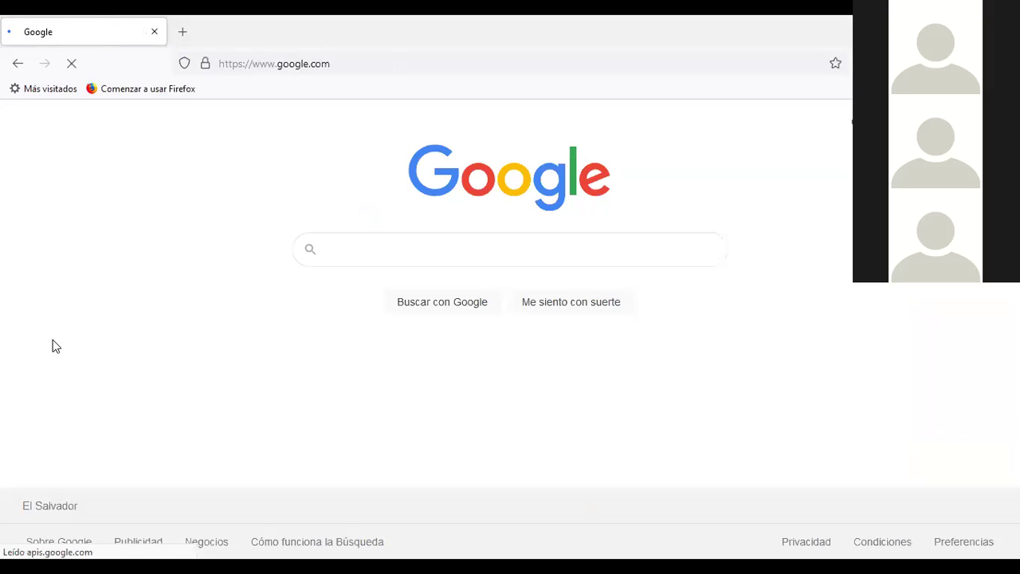
click(387, 245)
text(instrucciones de v)
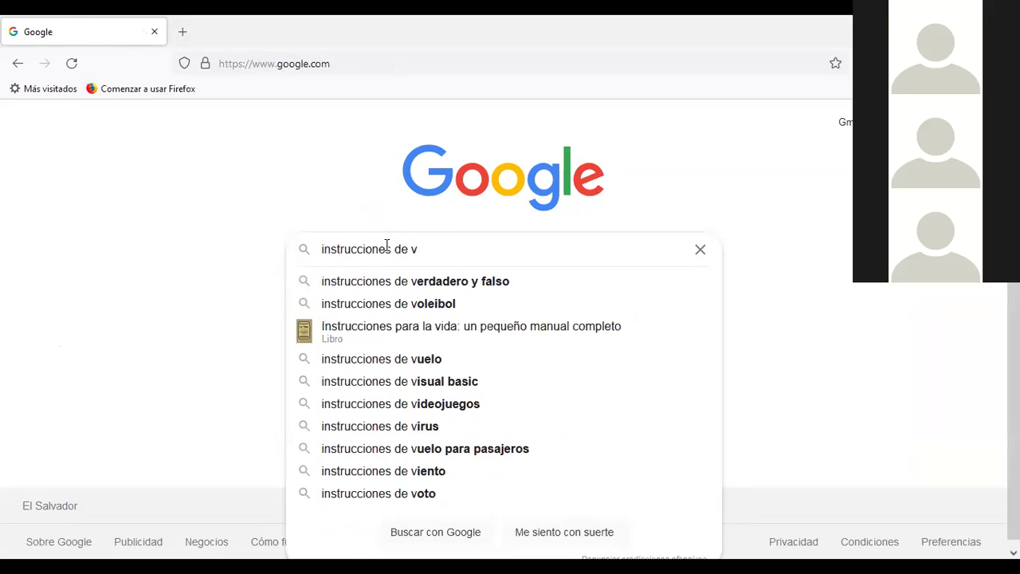
text(isusl basic)
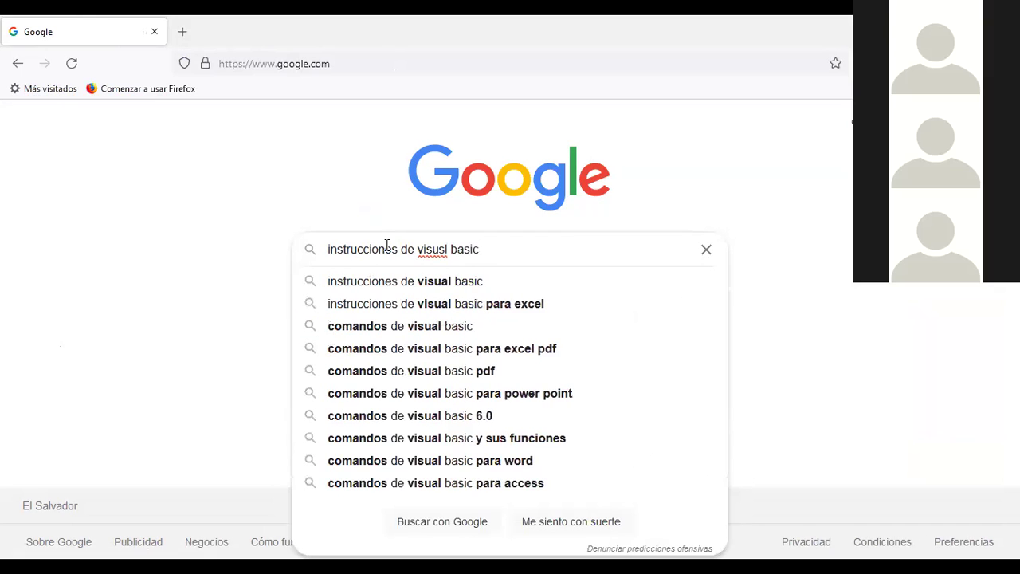
key(Return)
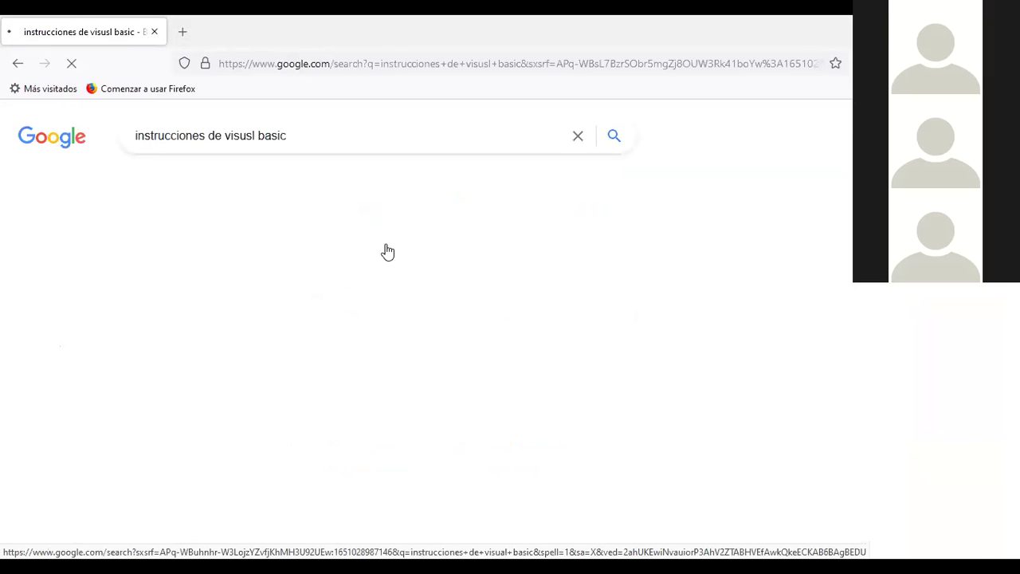
Search 'lista de comandos de visual basic para excel' and open the justexw result in a new tab.
click(338, 142)
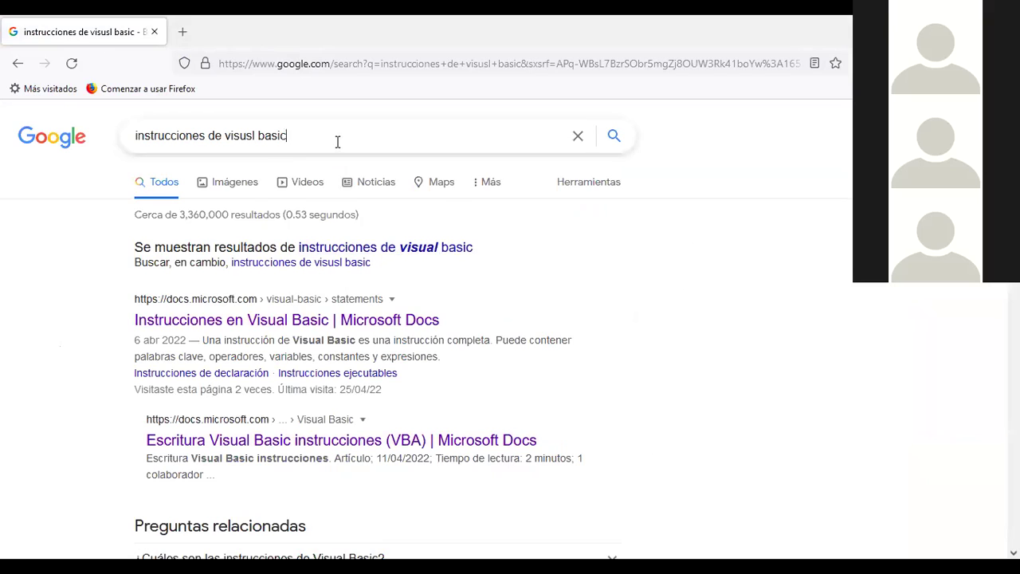
click(338, 190)
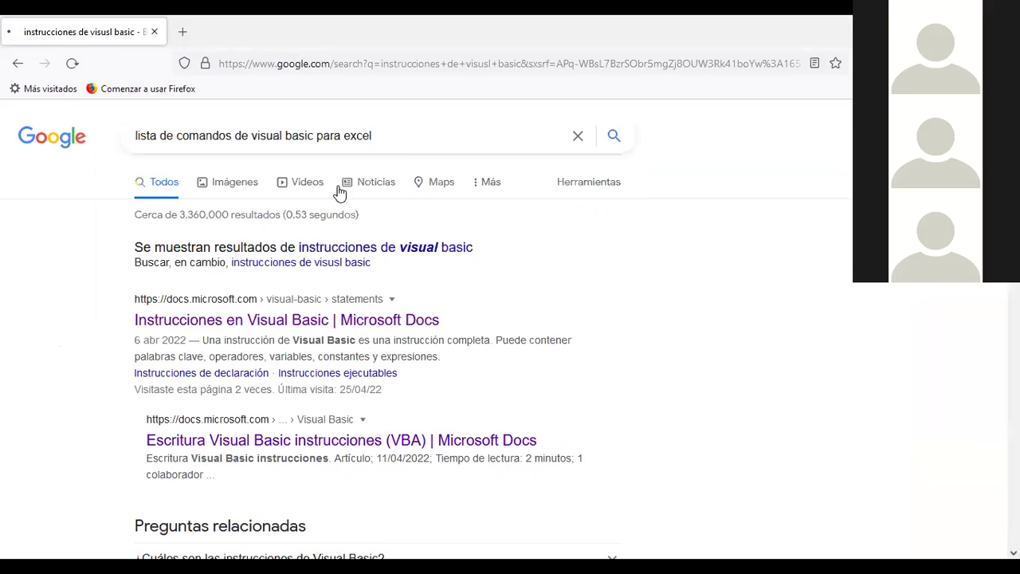
right_click(296, 267)
click(343, 280)
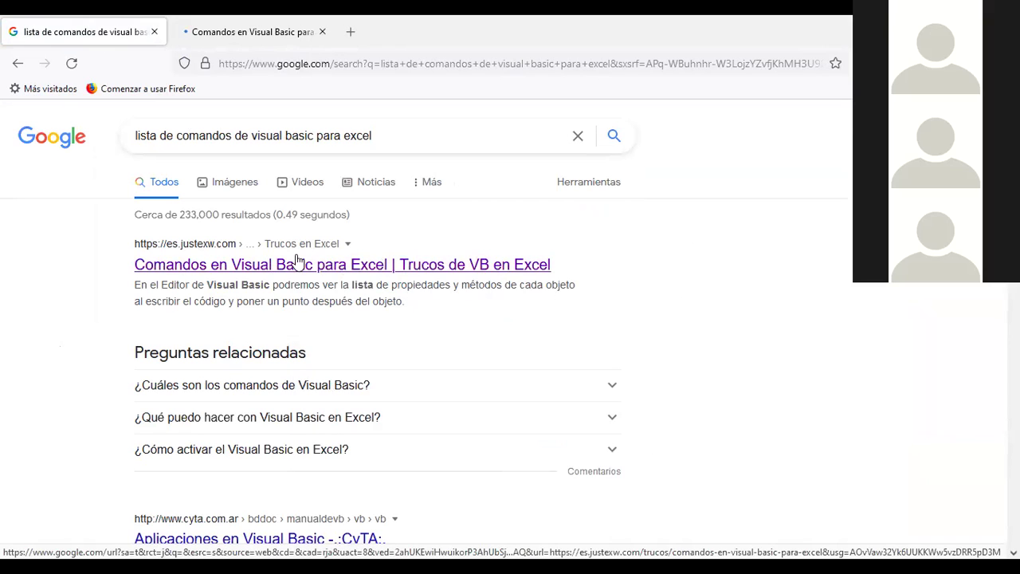
click(249, 36)
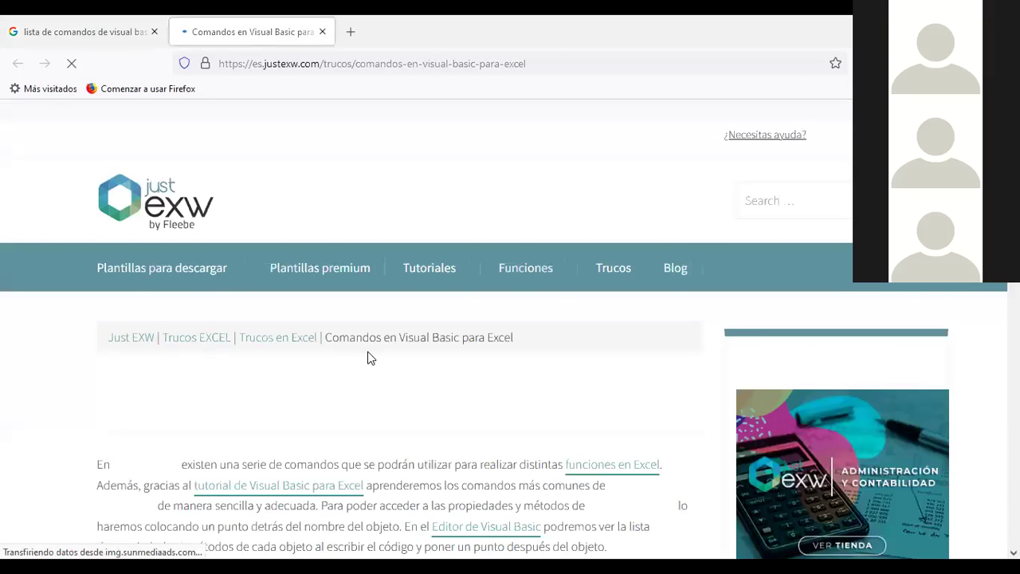
Scroll through the justexw list of VBA instructions like MsgBox and NombredelFormulario.show, then reload it.
scroll(368, 355, down, 2)
scroll(370, 352, down, 4)
scroll(369, 351, down, 2)
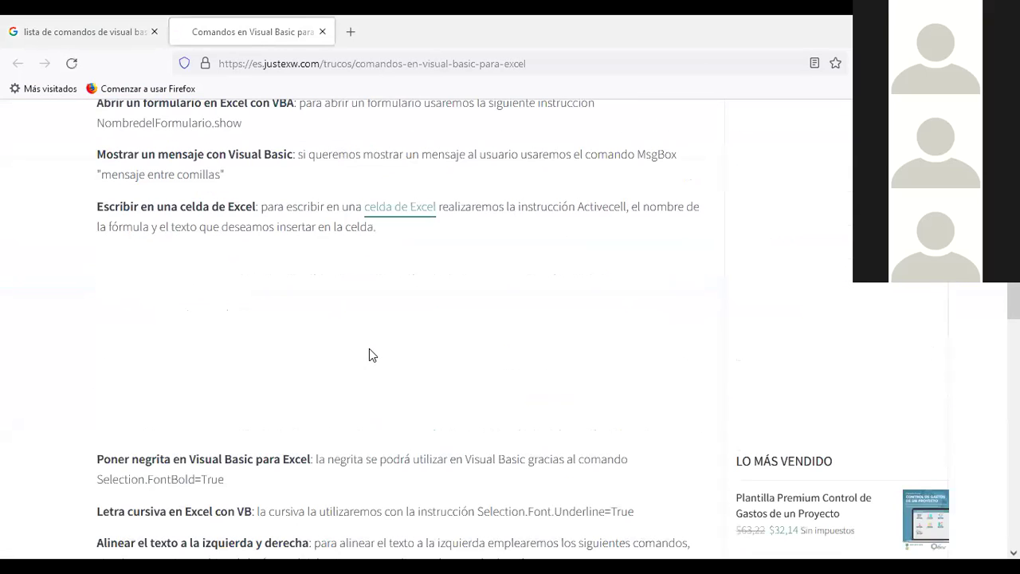
scroll(370, 343, down, 3)
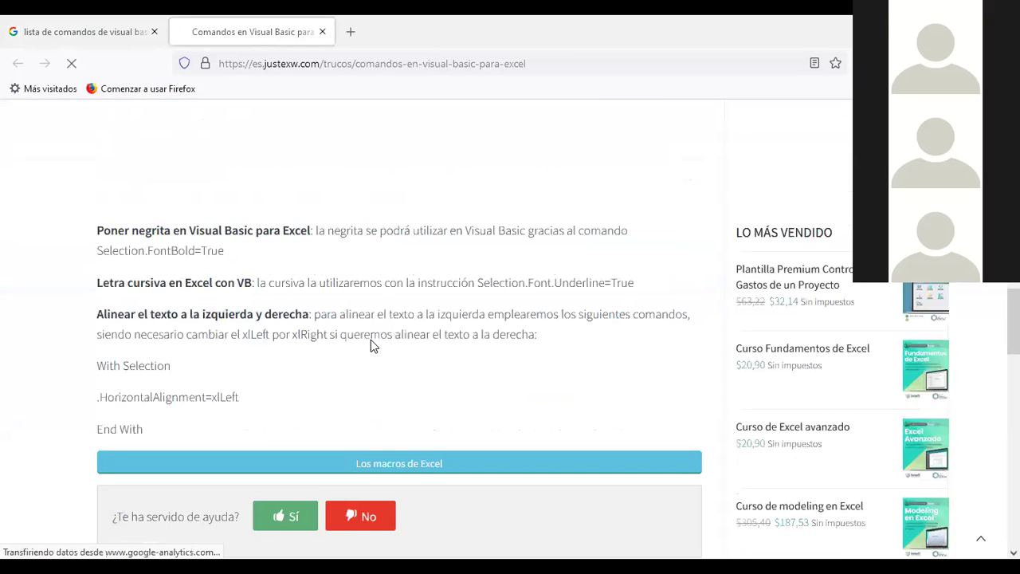
scroll(371, 340, down, 2)
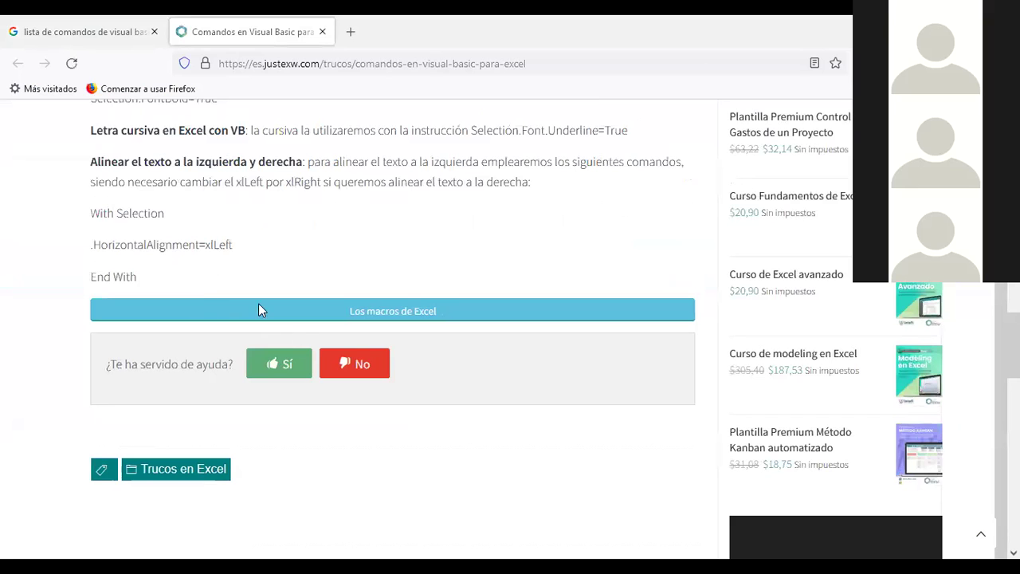
scroll(265, 247, down, 1)
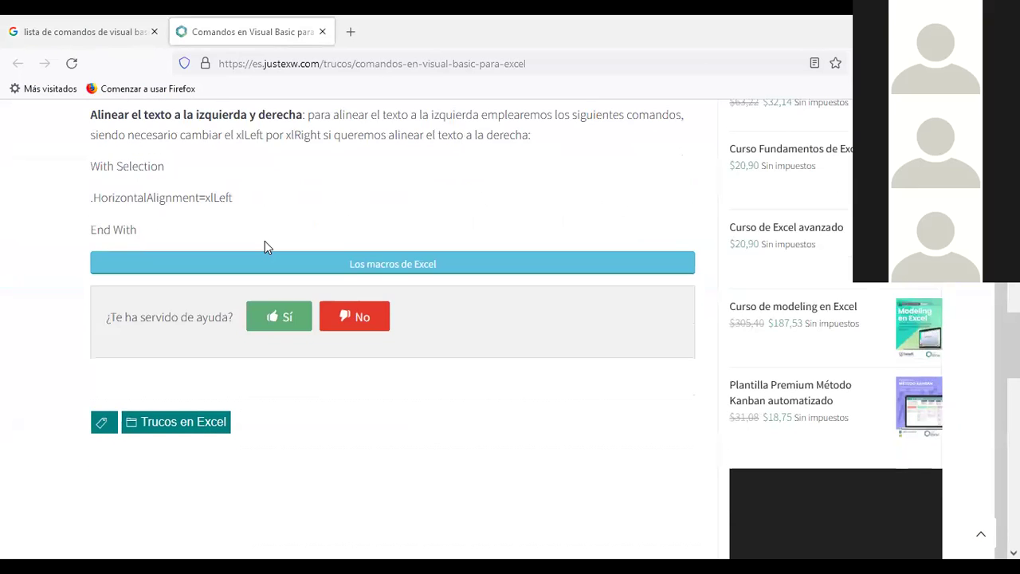
scroll(264, 247, up, 1)
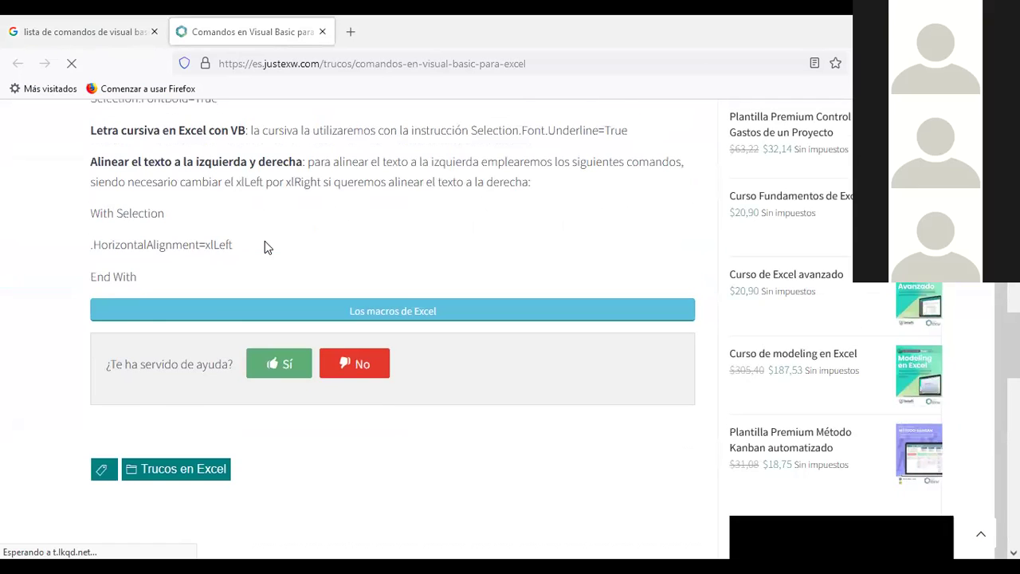
scroll(265, 241, up, 5)
scroll(264, 241, up, 3)
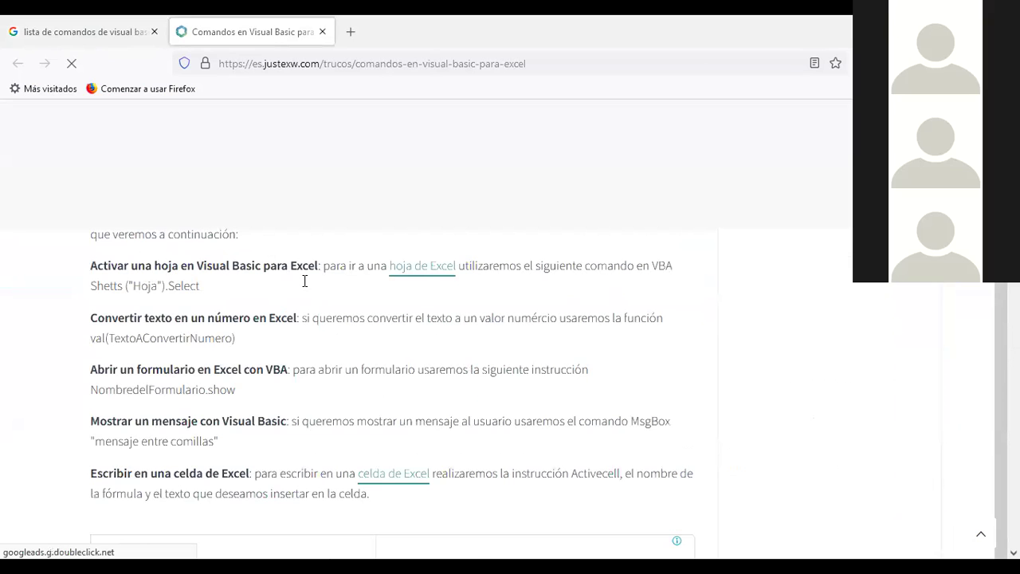
scroll(303, 278, up, 3)
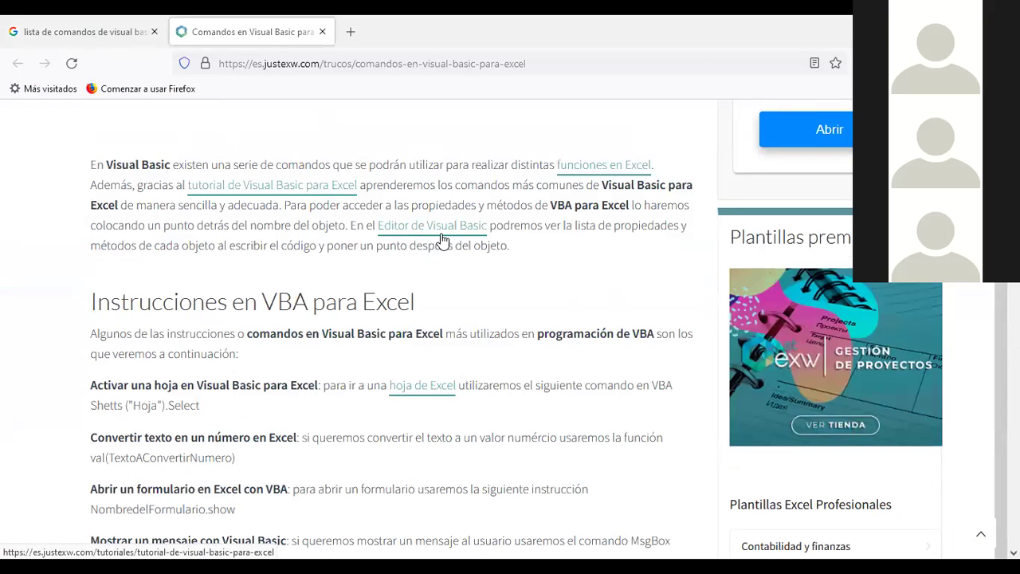
scroll(448, 230, up, 1)
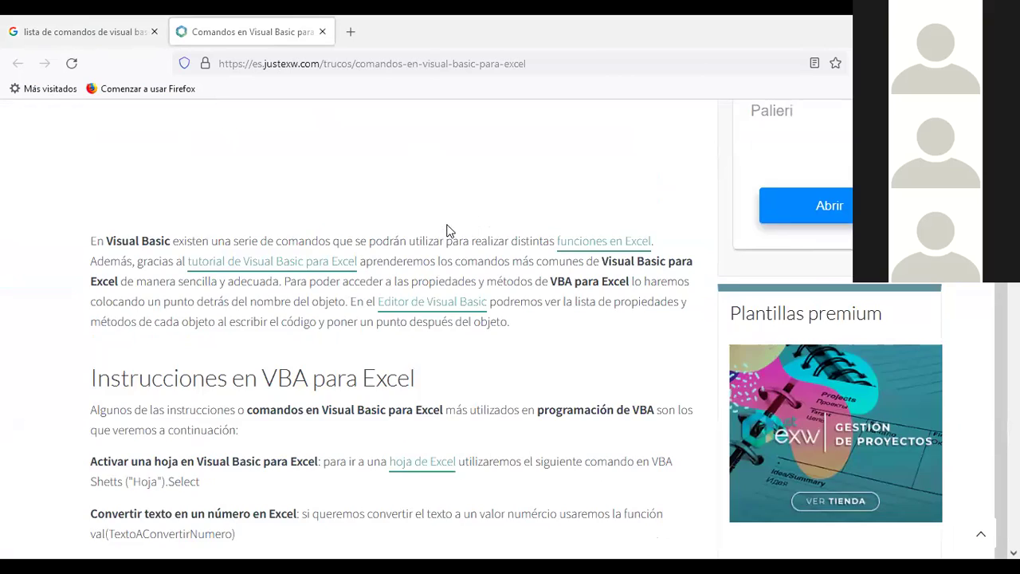
scroll(449, 230, down, 4)
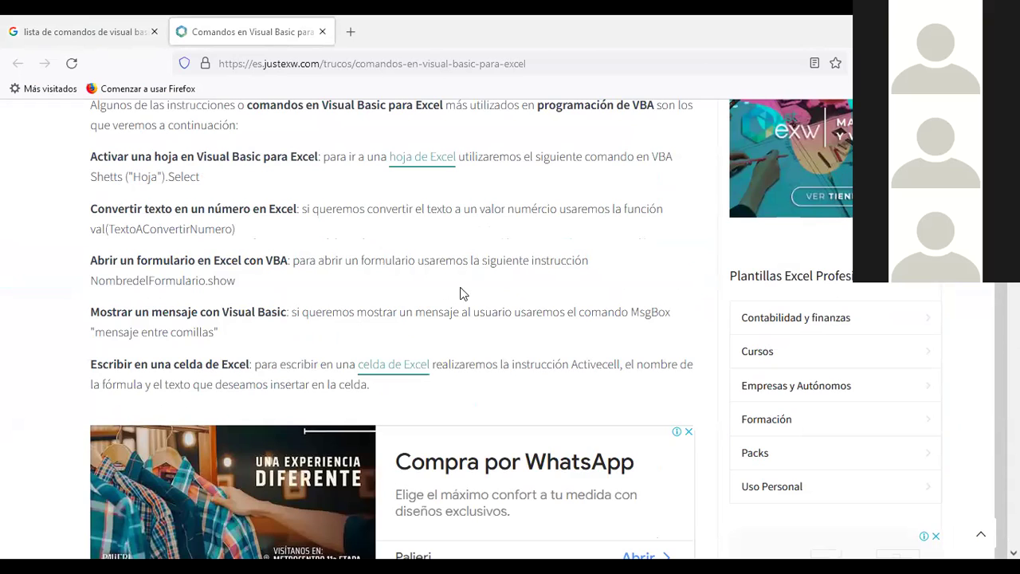
key(F5)
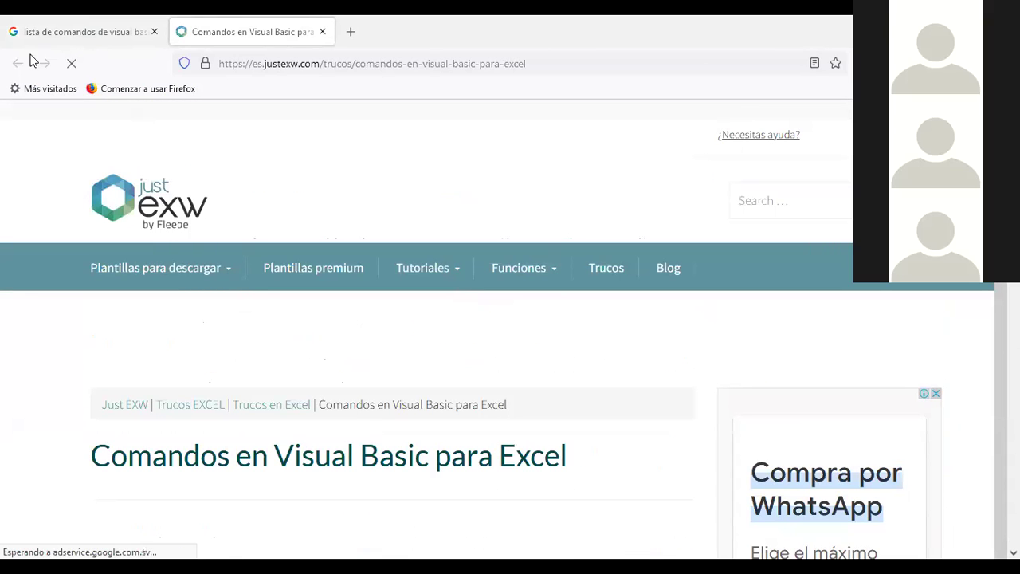
Change the Google query from 'comandos' to 'eventos' and search 'lista de eventos de visual basic para excel'.
click(78, 33)
click(402, 138)
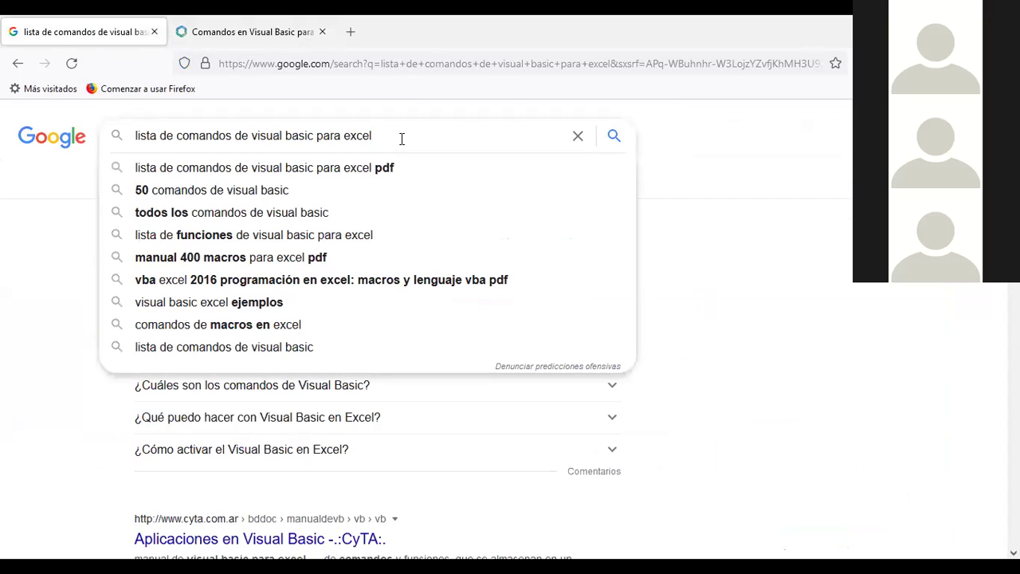
click(234, 136)
key(BackSpace)
key(BackSpace)
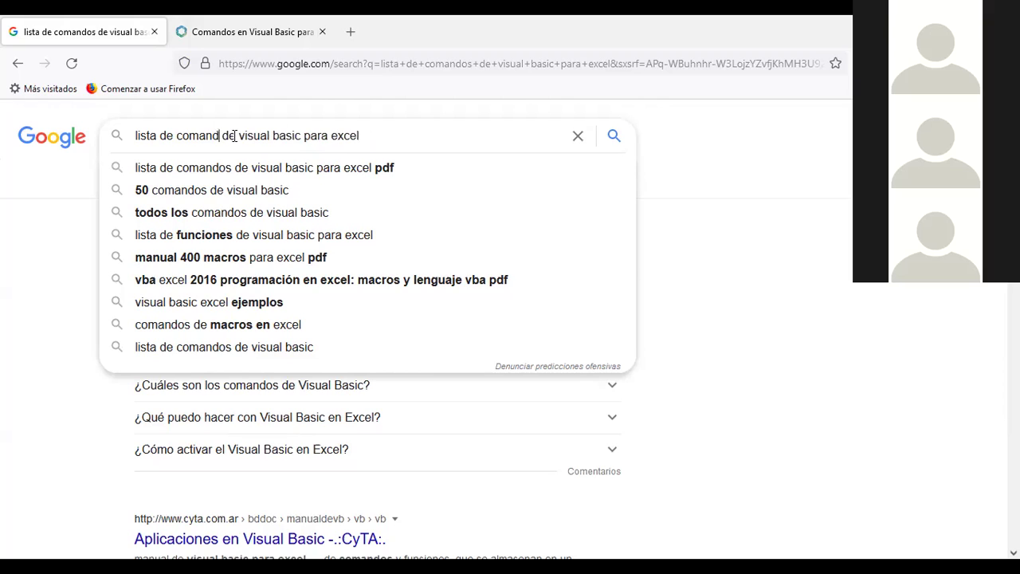
key(BackSpace)
key(BackSpace)
key(BackSpace)
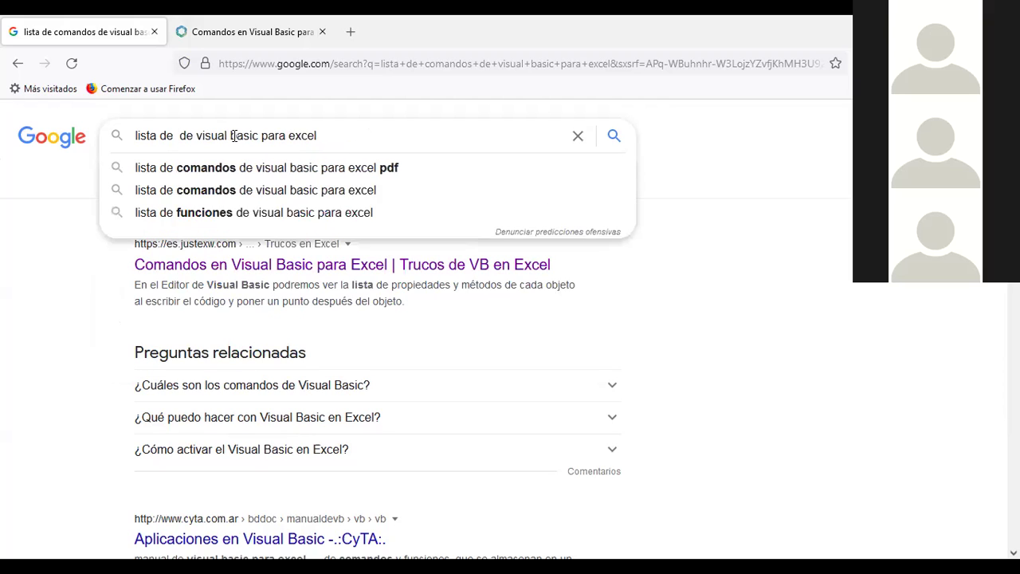
text(eventos)
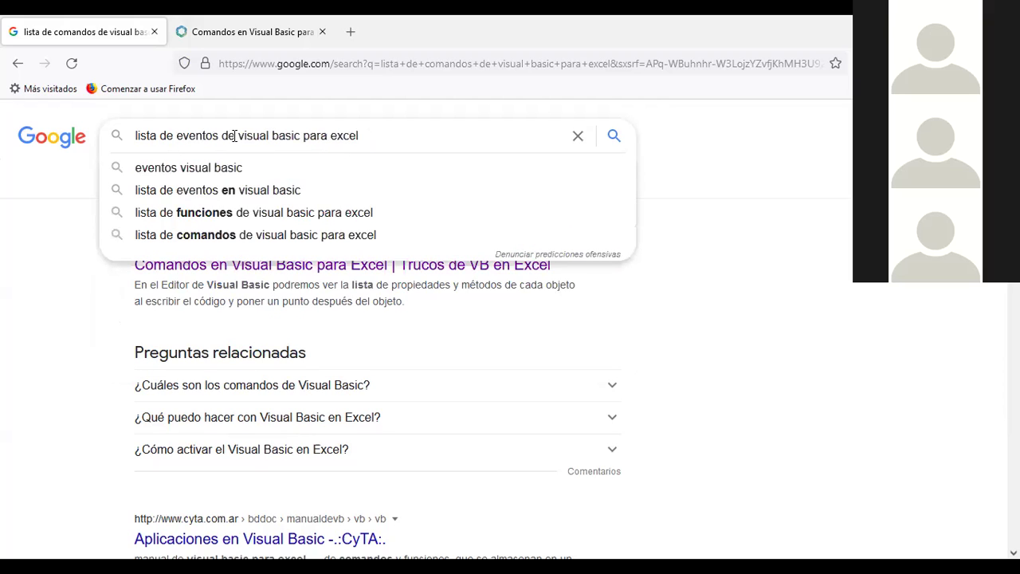
key(Return)
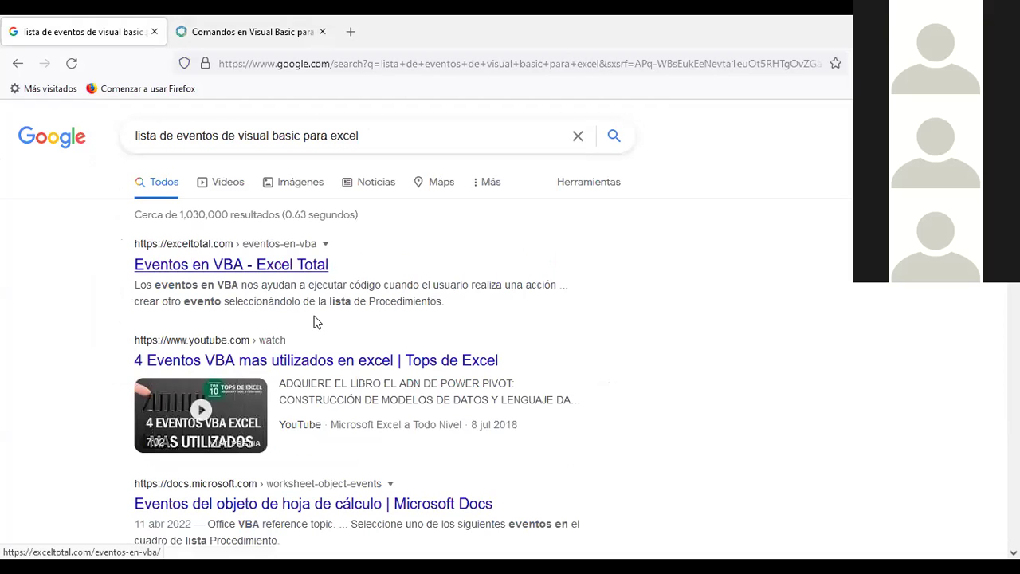
Open the Microsoft Docs worksheet events result in a new tab.
scroll(314, 321, down, 2)
scroll(309, 285, down, 1)
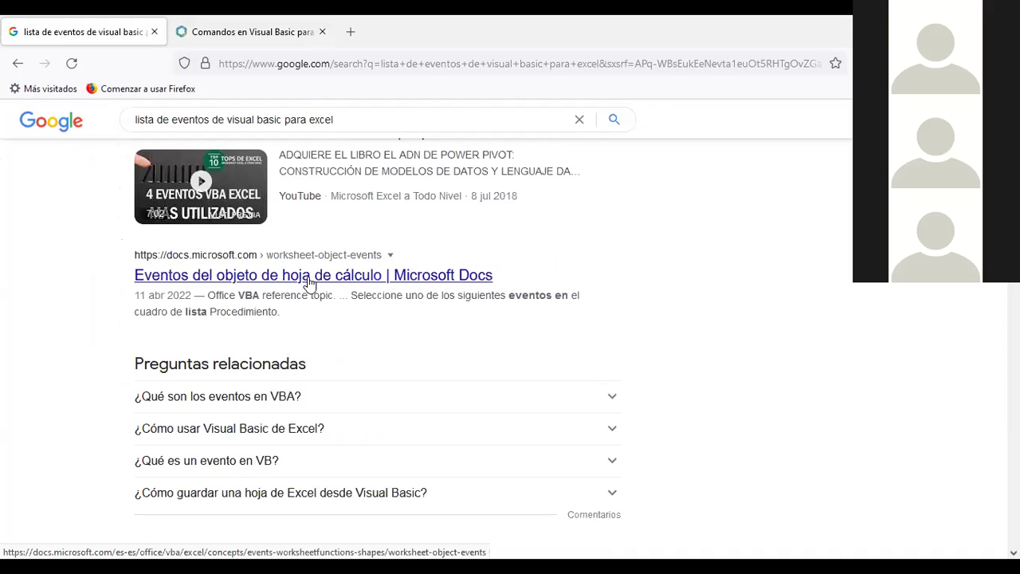
right_click(310, 280)
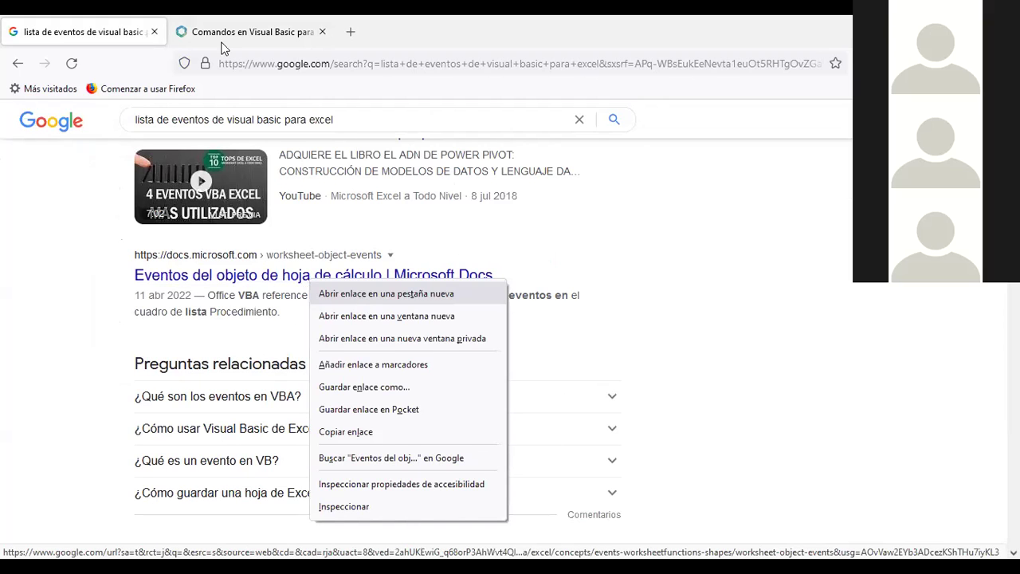
click(374, 294)
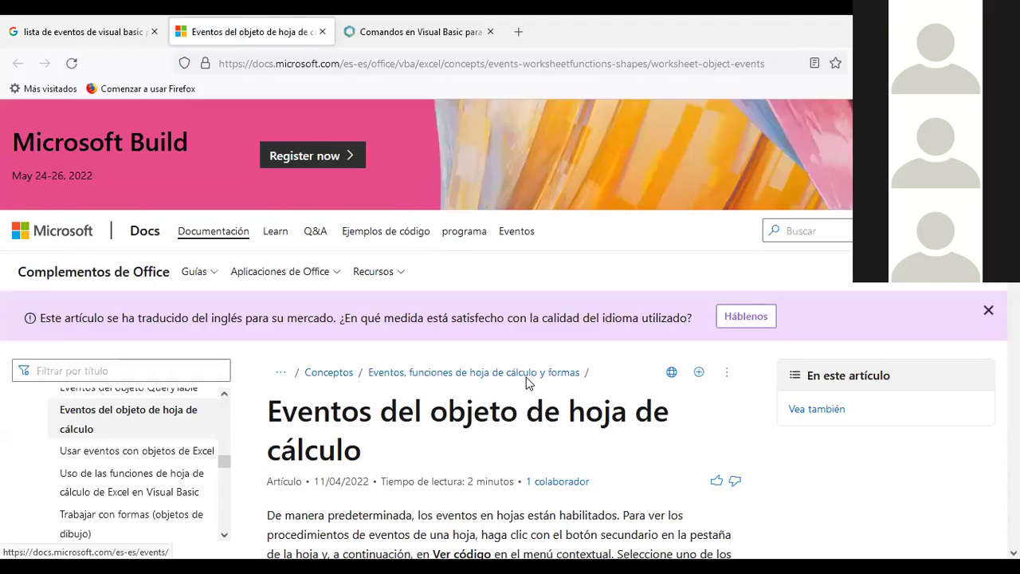
Scroll through the Worksheet_Calculate and Worksheet_BeforeRightClick examples in Microsoft Docs, then switch back to Excel.
scroll(526, 383, down, 4)
scroll(564, 350, down, 1)
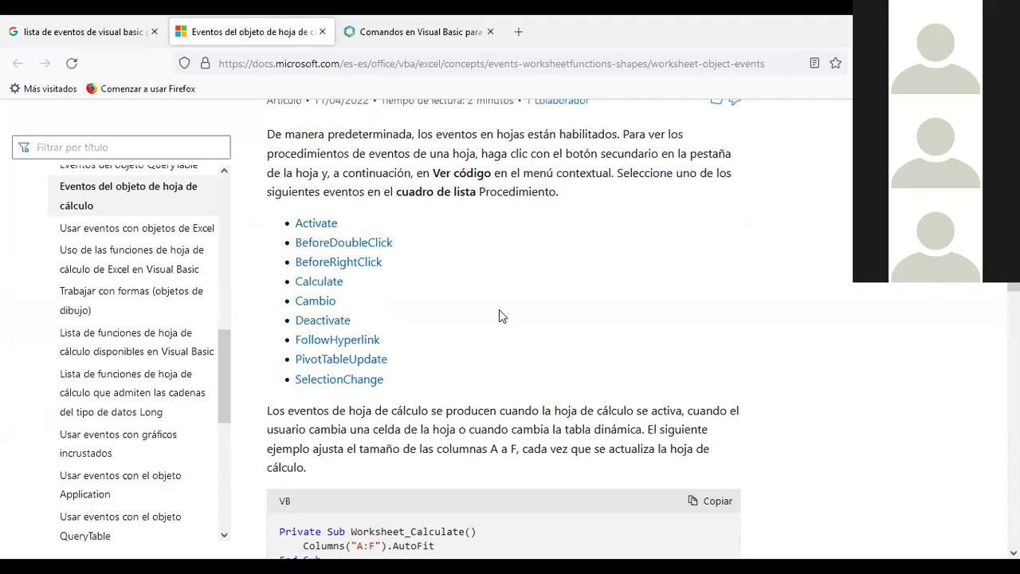
scroll(467, 252, down, 3)
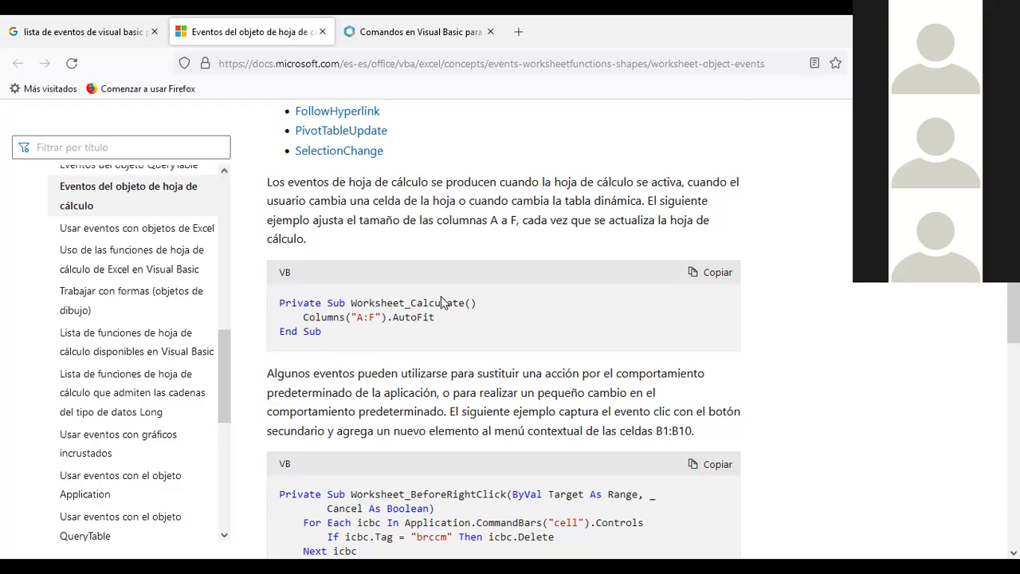
scroll(375, 350, down, 3)
scroll(394, 370, down, 3)
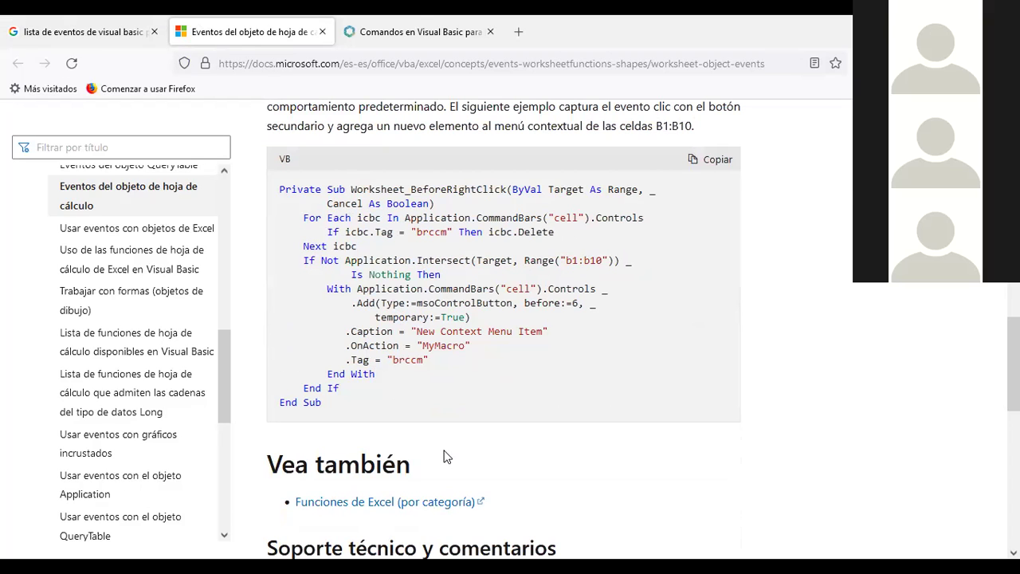
key(alt+Tab)
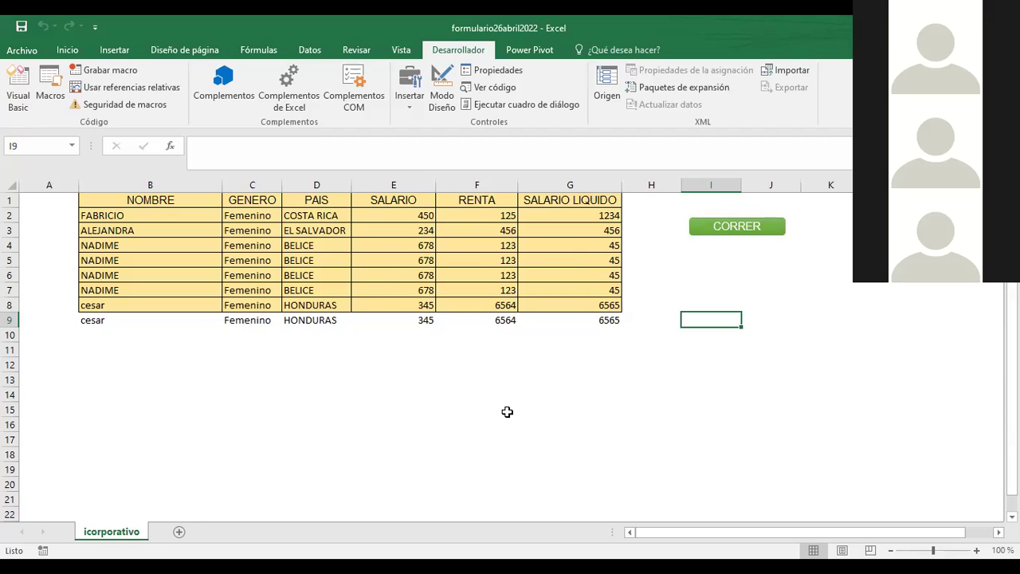
scroll(507, 411, down, 2)
scroll(462, 415, down, 1)
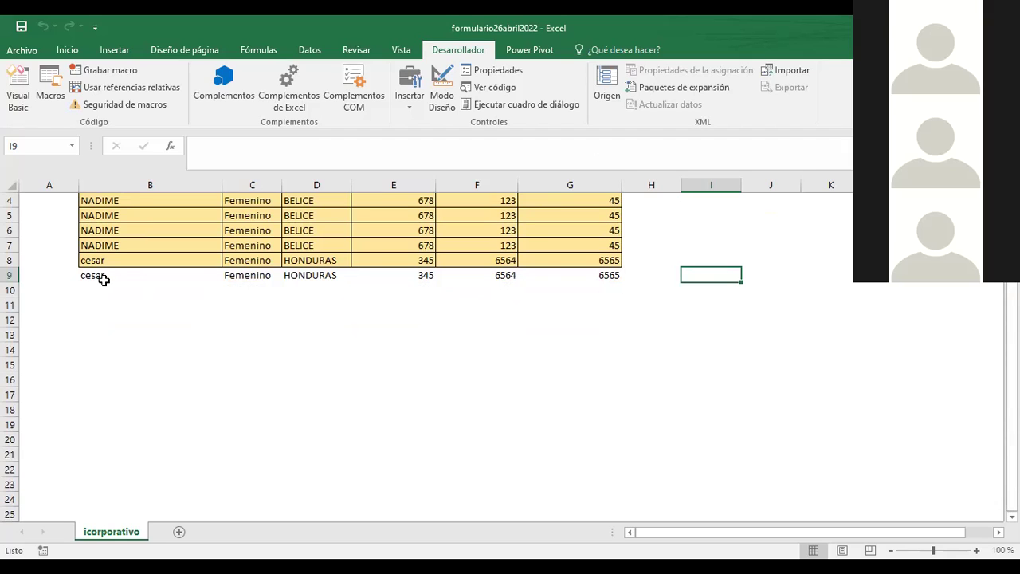
mouse_move(104, 279)
mouse_down()
mouse_move(502, 275)
mouse_move(542, 306)
mouse_up()
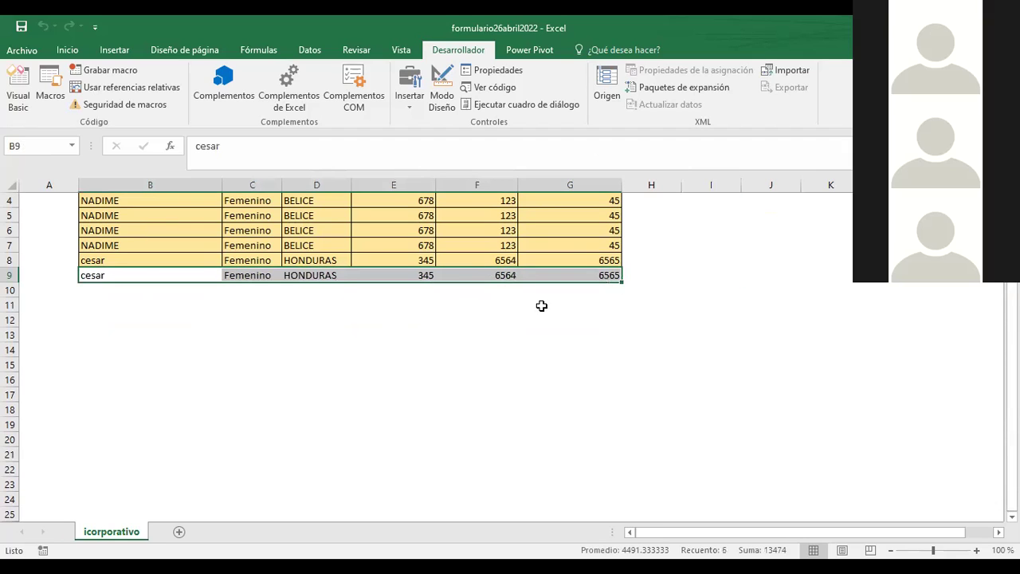
click(303, 326)
drag(87, 278, 589, 263)
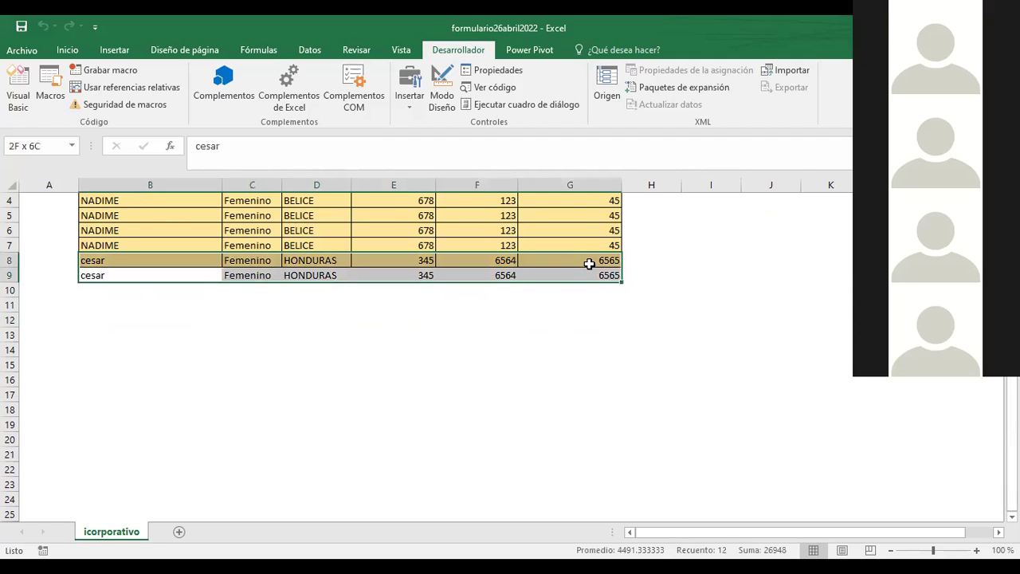
click(744, 232)
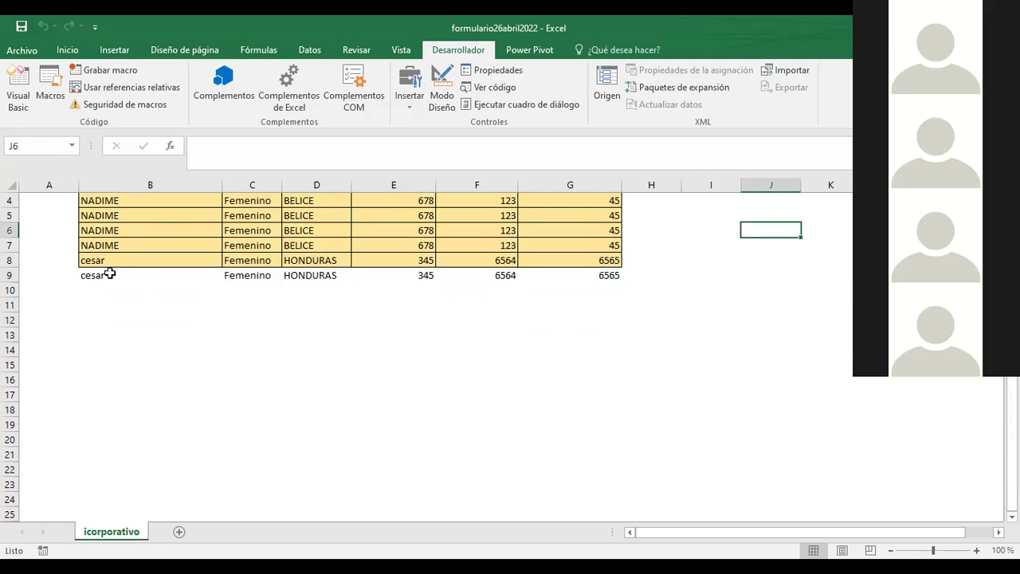
drag(91, 284, 656, 266)
click(693, 272)
drag(90, 274, 713, 242)
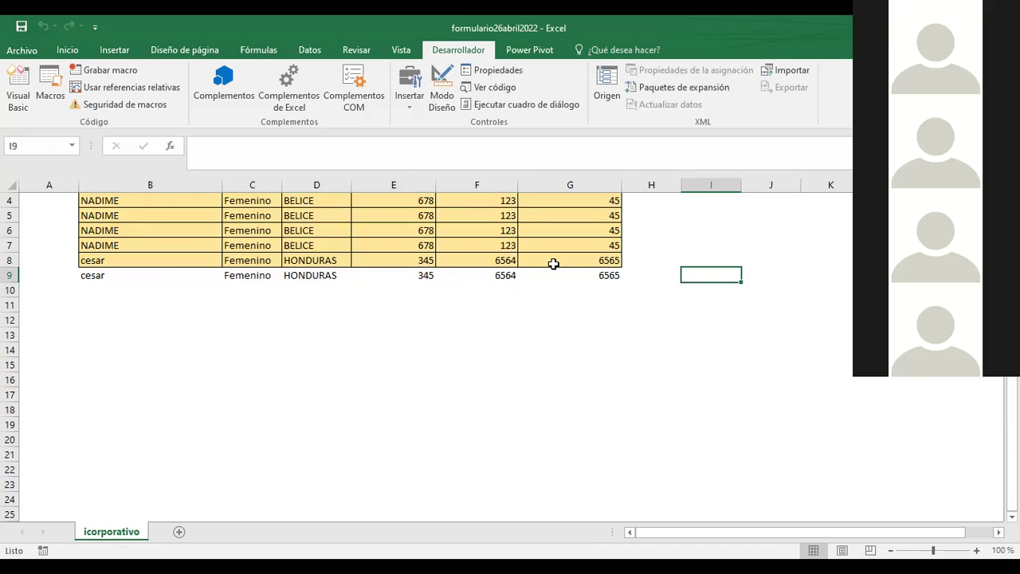
click(706, 241)
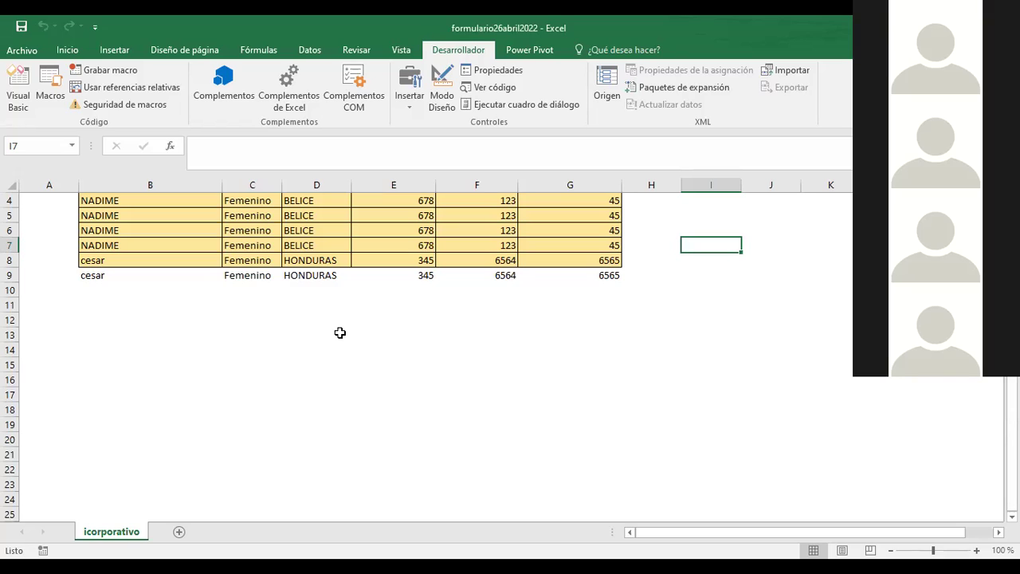
click(429, 332)
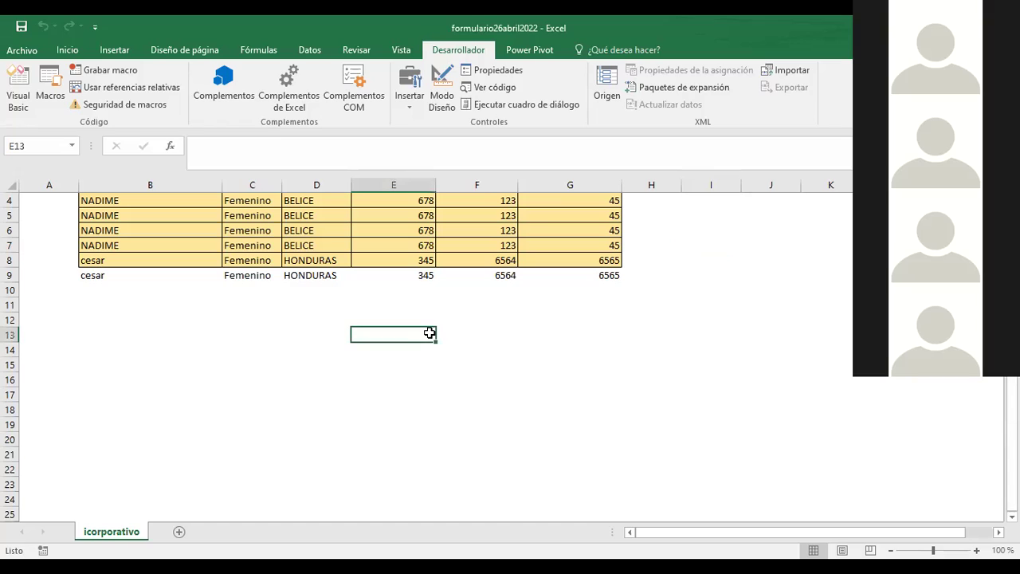